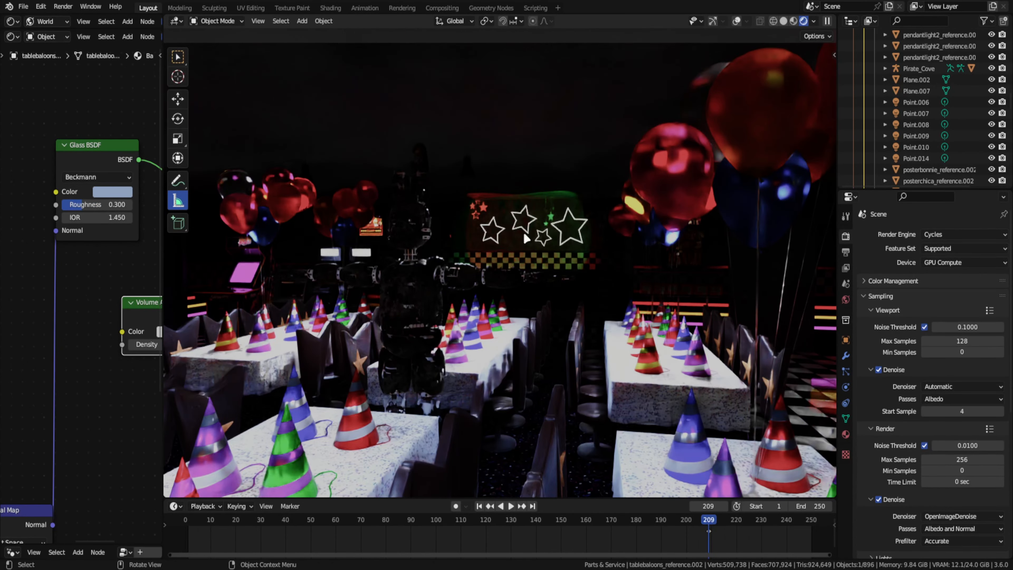
- Open the scene's color management look options and switch the viewport to Material Preview lit by the scene's lights and world
left_click(893, 281)
left_click(962, 327)
left_click(792, 21)
left_click(826, 21)
left_click(788, 76)
left_click(787, 87)
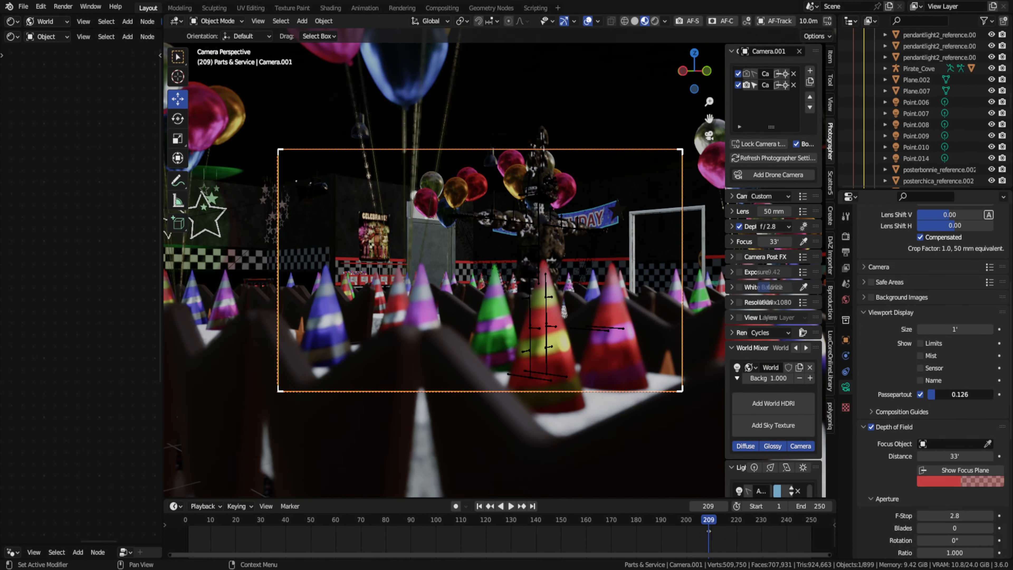
- Enable Camera Post FX on Camera.001 and frame the animatronic between the foreground party hats
left_click(803, 257)
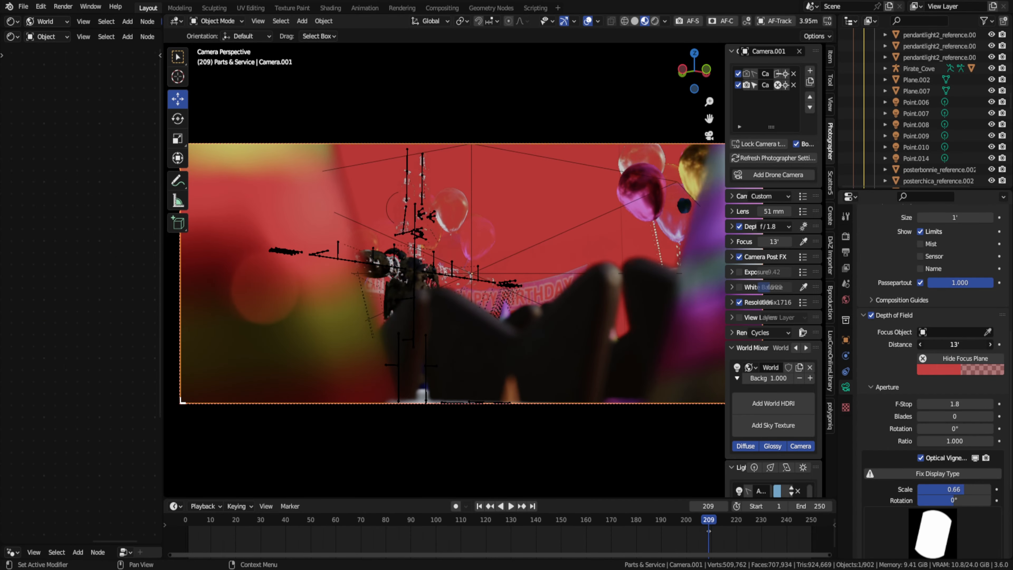
middle_click_drag(518, 224, 545, 222)
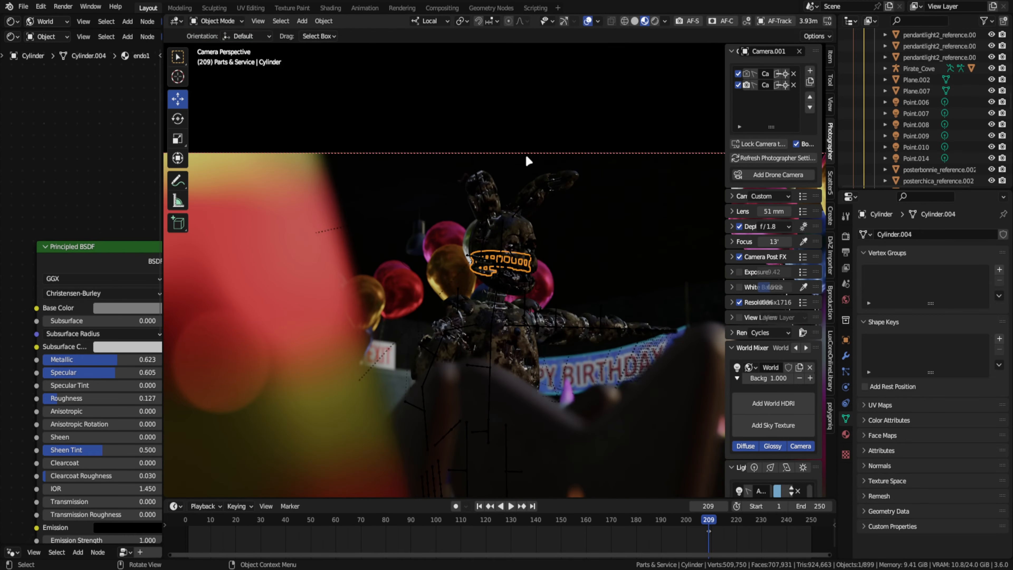
left_click(579, 155)
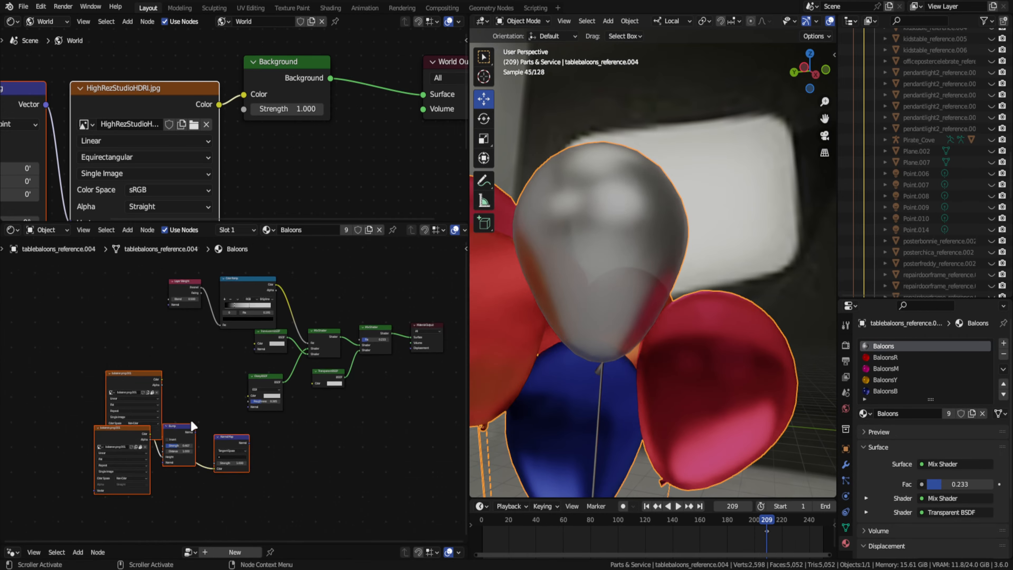
- Connect the normal map node to the Glossy BSDF in the Baloons material
left_click_drag(258, 437, 265, 400)
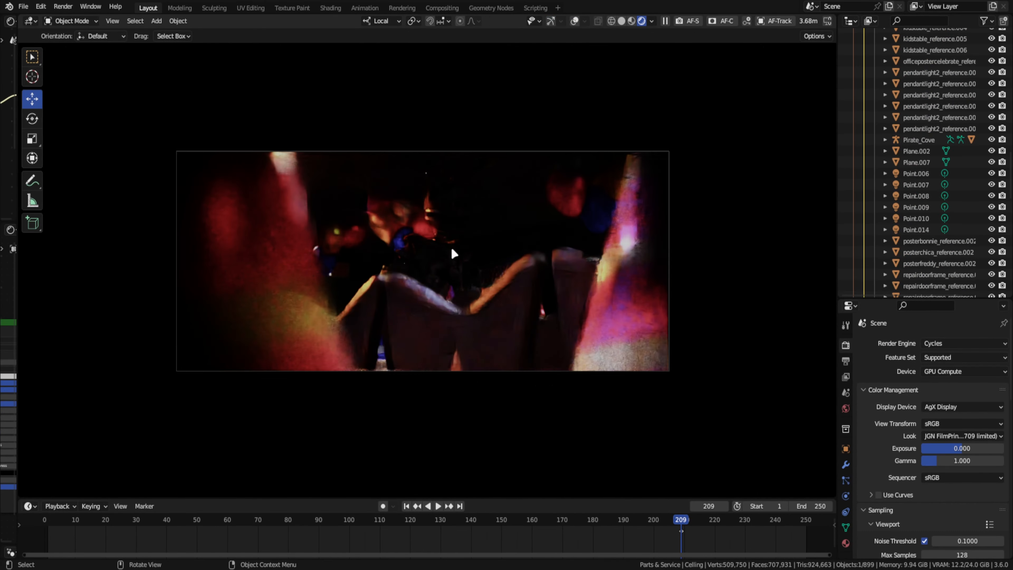
- Add a cube enclosing the whole building and set it to display as Wire
middle_click_drag(550, 226, 564, 261)
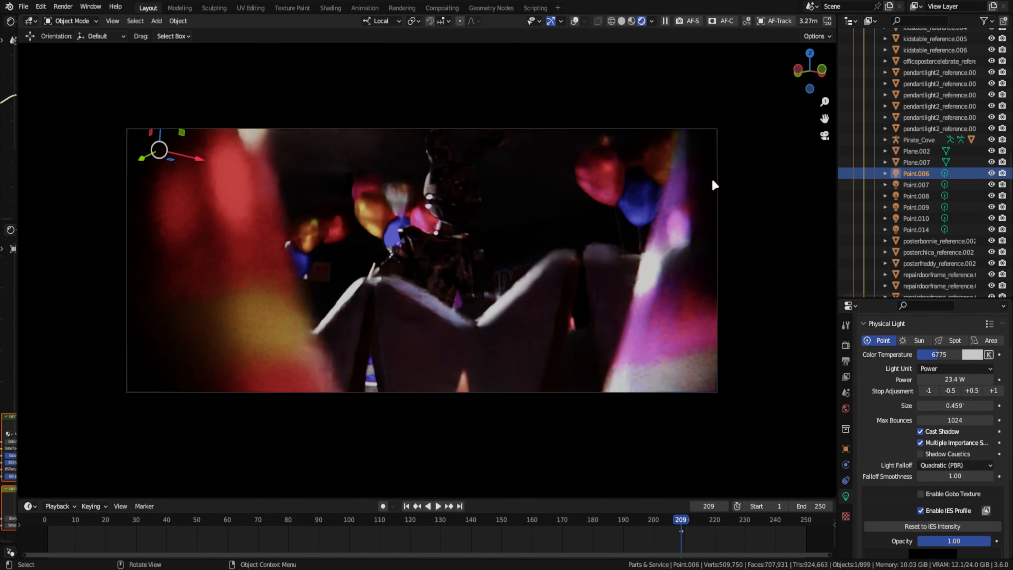
left_click(551, 22)
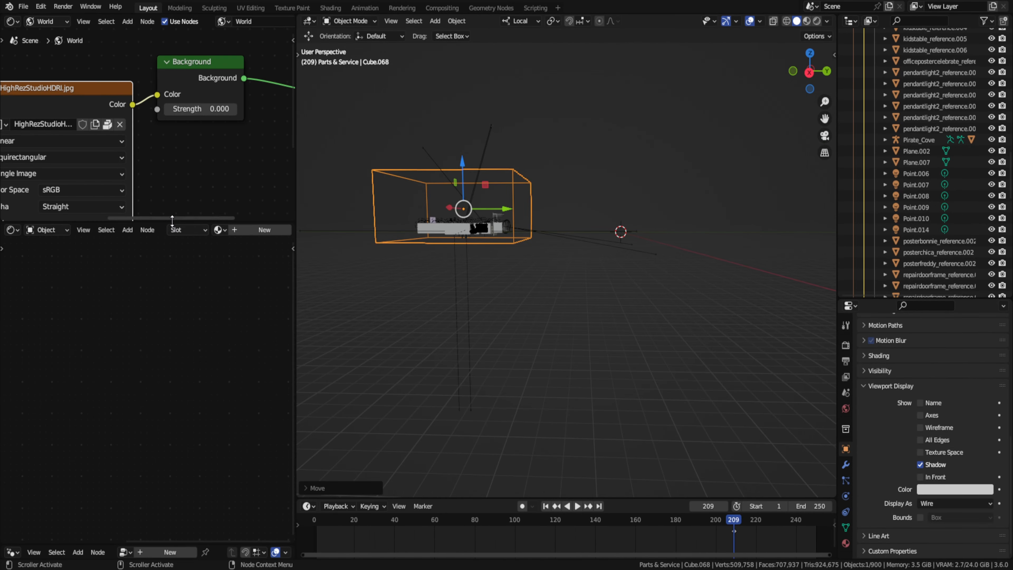
key("shift+a")
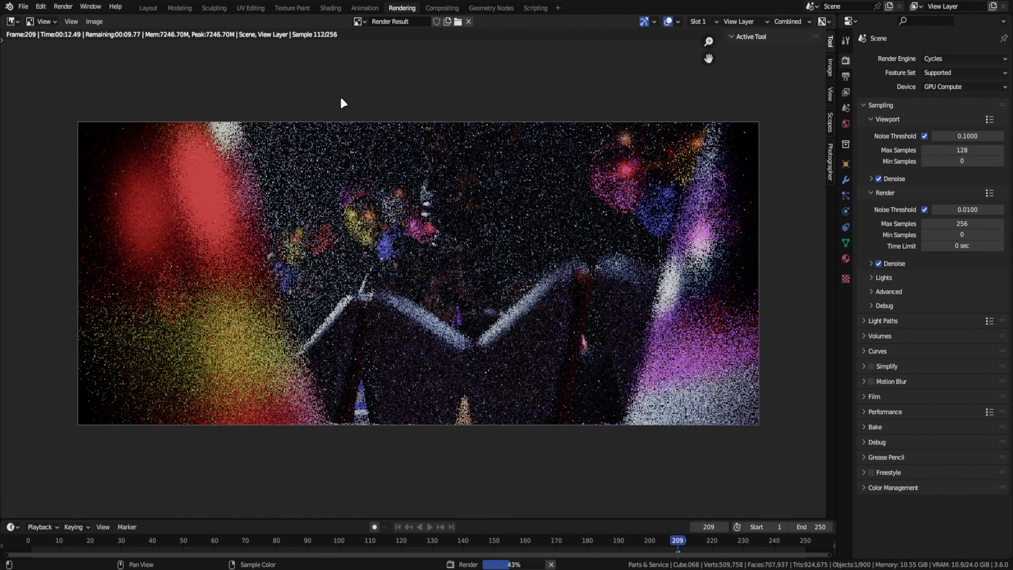
- Examine the frame 209 render closely, checking the balloons, party hats and chairs
scroll(348, 181, "up", 5)
scroll(348, 181, "down", 5)
scroll(495, 223, "up", 3)
middle_click_drag(499, 211, 494, 266)
scroll(247, 147, "down", 4)
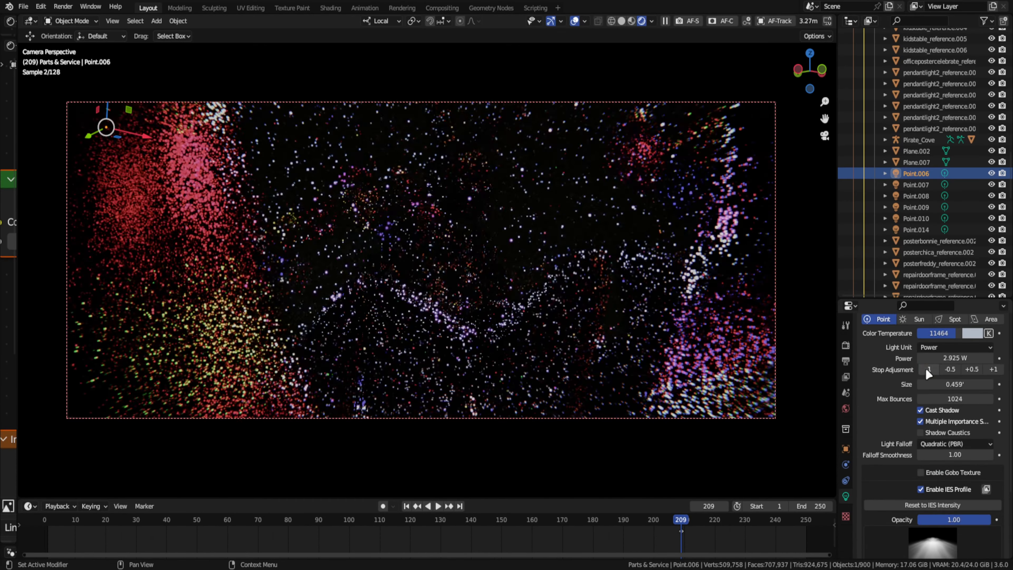
- Inspect the Point.006 light and the Freddy Fazbear's Pizza sign in the rendered party room
left_click(925, 368)
middle_click_drag(717, 175, 845, 151)
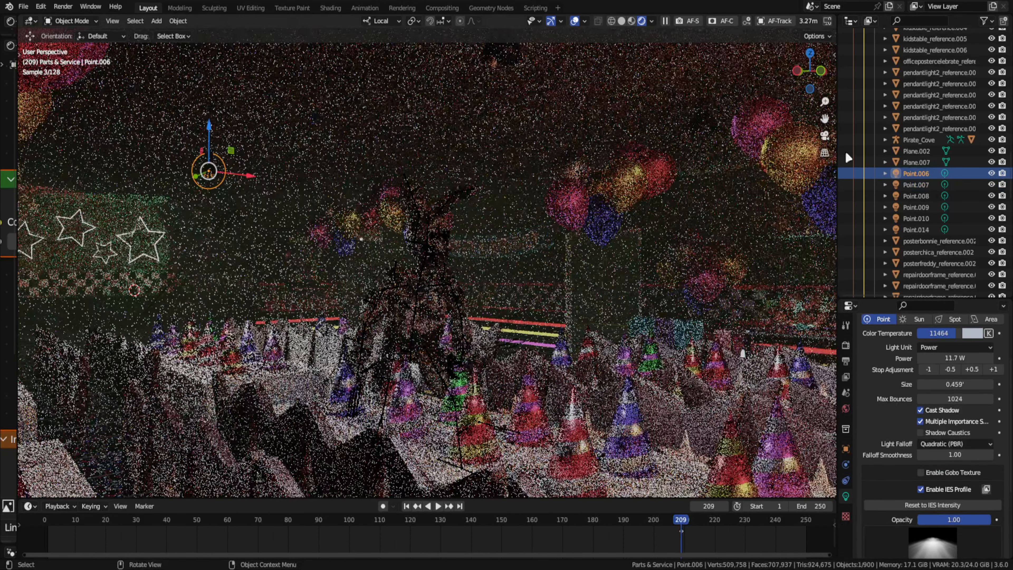
scroll(845, 151, "up", 2)
middle_click_drag(599, 239, 500, 204)
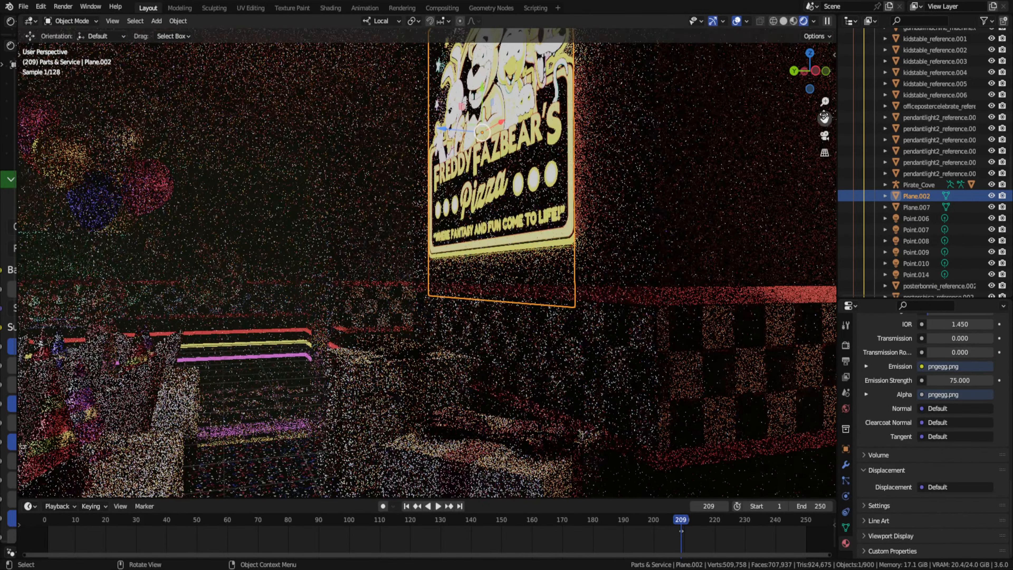
- Set the render noise threshold to 0.005 and the cube's Principled Volume density to 0.010
left_click(846, 361)
key("Return")
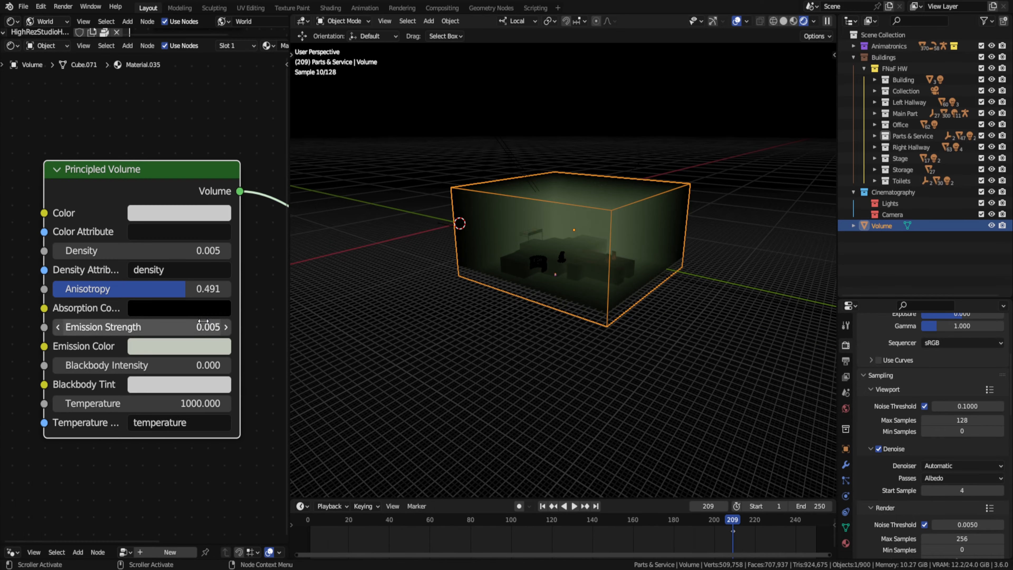
double_click(194, 252)
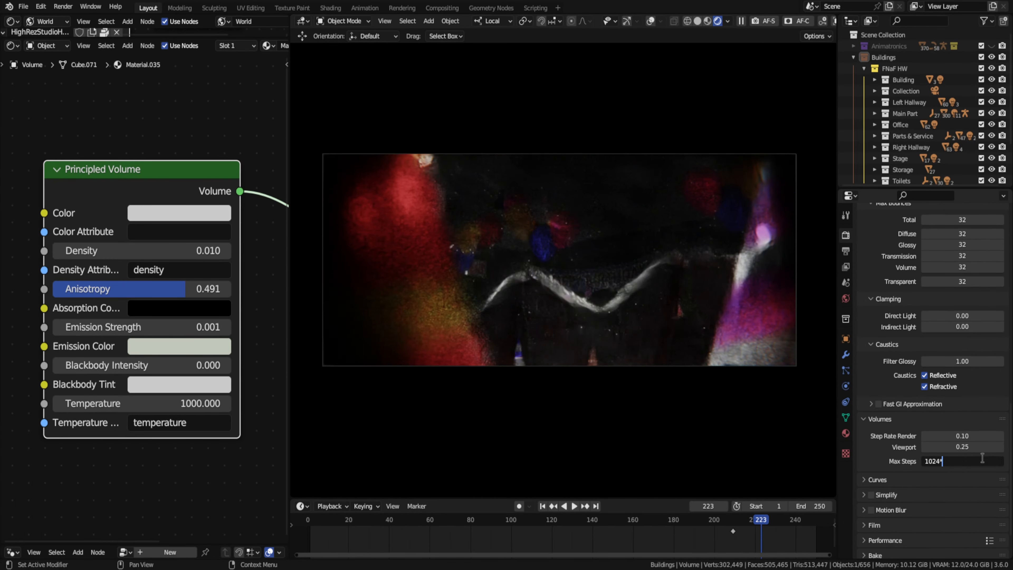
- Set the volume max steps to 2048 and narrow the shader editor to widen the viewport
left_click_drag(290, 244, 34, 244)
left_click_drag(35, 244, 31, 244)
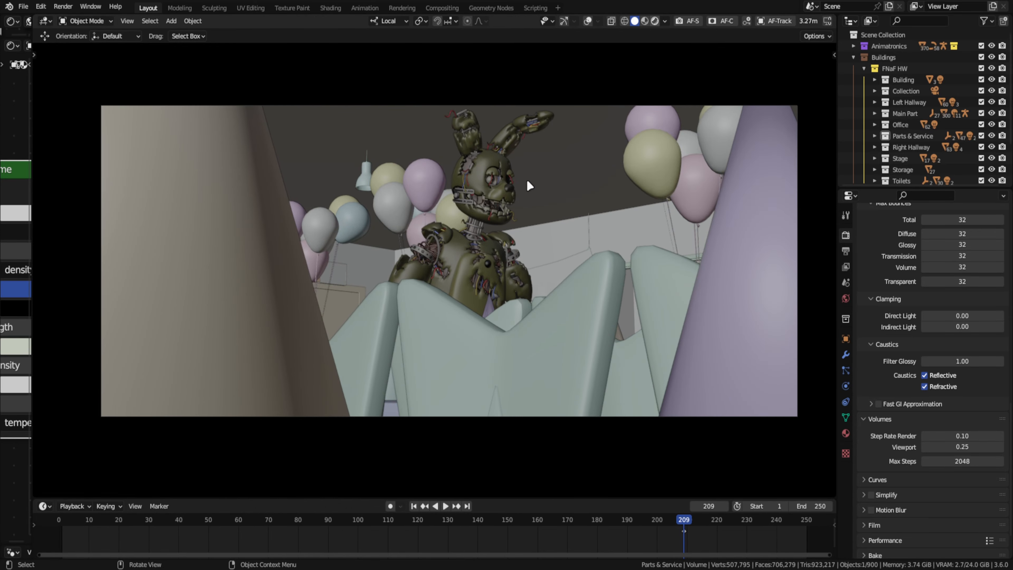
- Preview the camera view in Rendered shading, then save the file and render frame 209
key("z")
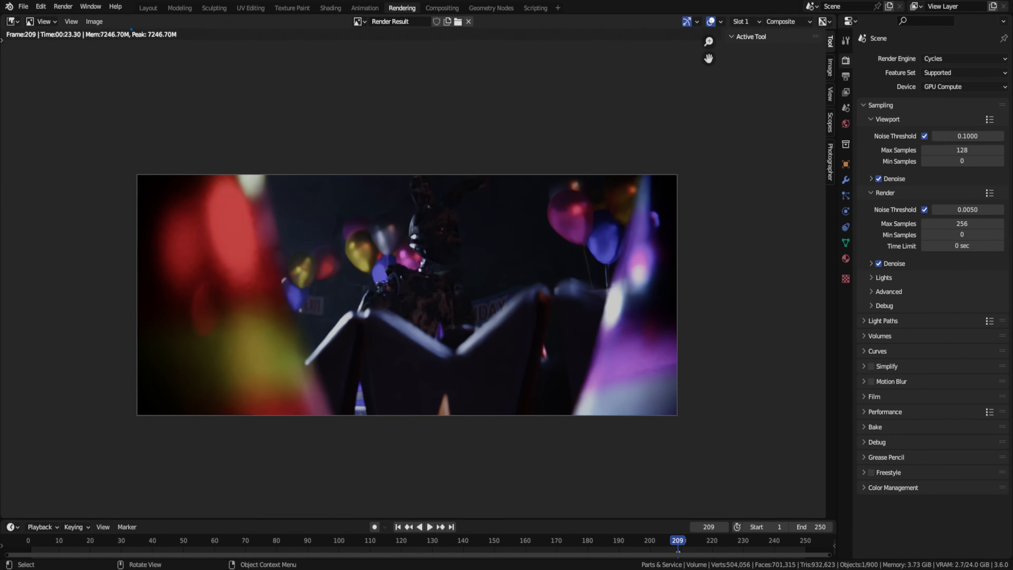
key("ctrl+s")
key("F12")
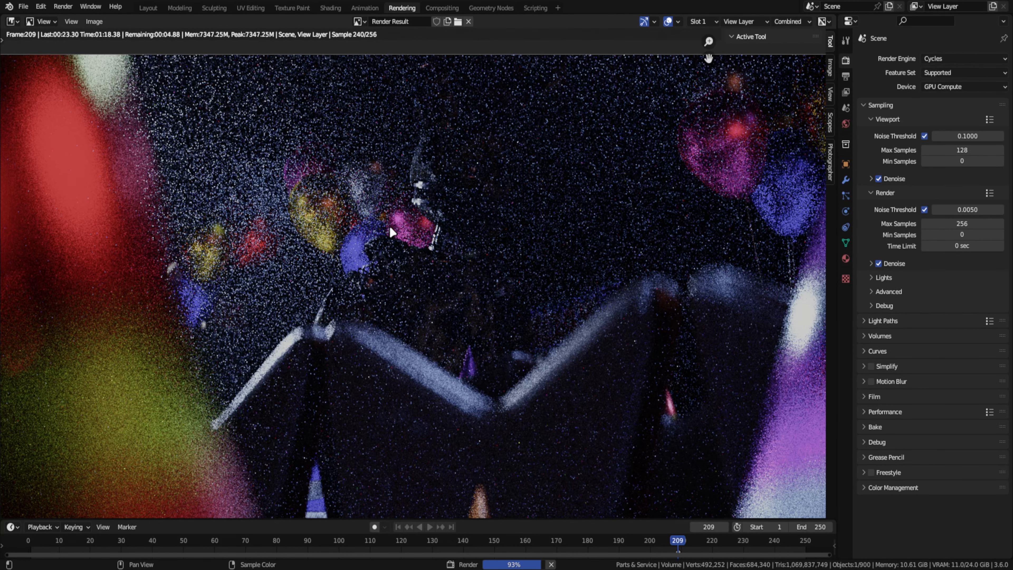
key("Home")
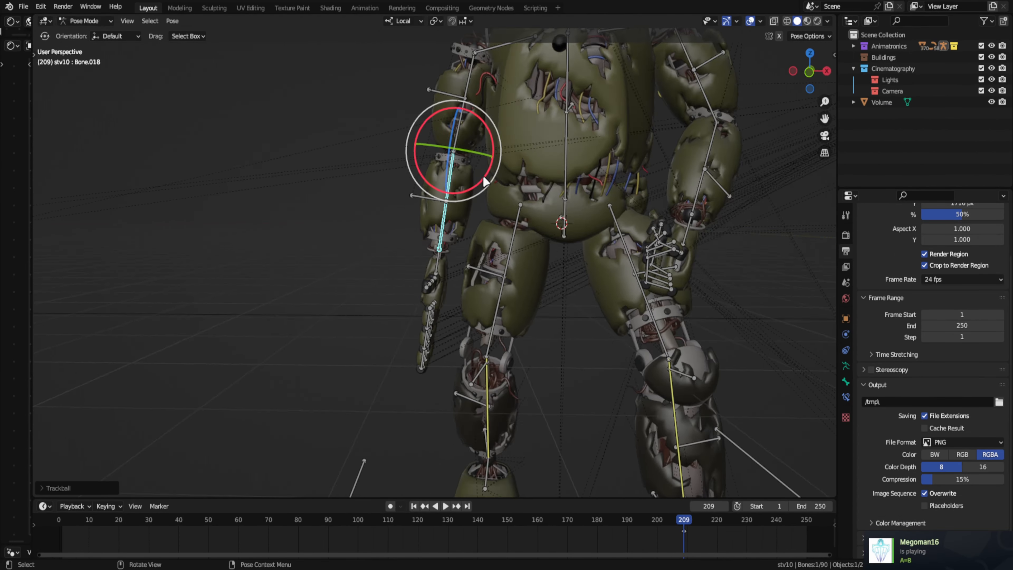
- Rotate bones of the animatronic's rig to adjust its standing pose
key("r")
key("r")
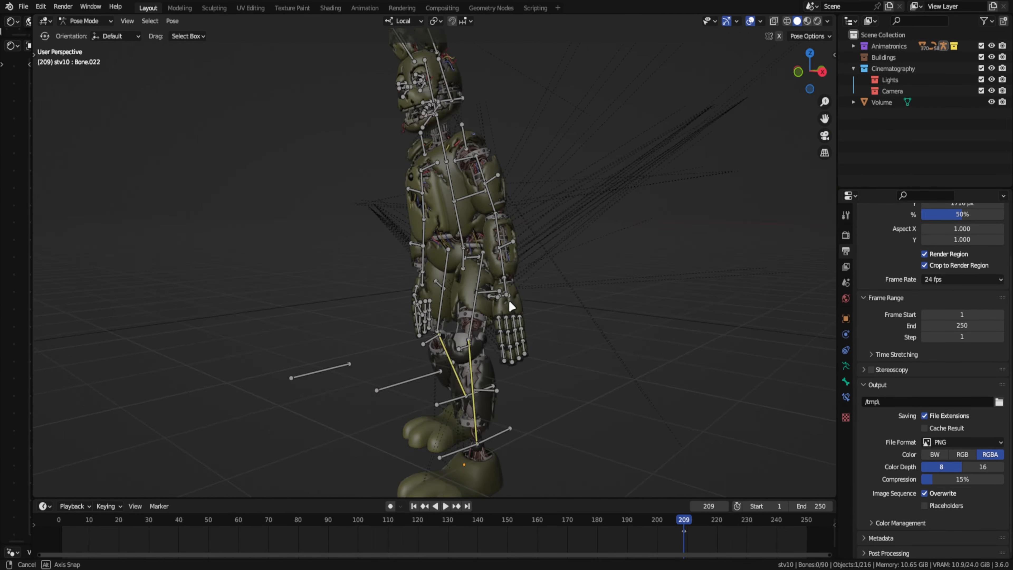
- Create an FNaF 3 HW collection under Buildings and append the building collection from another blend file into it
right_click(884, 61)
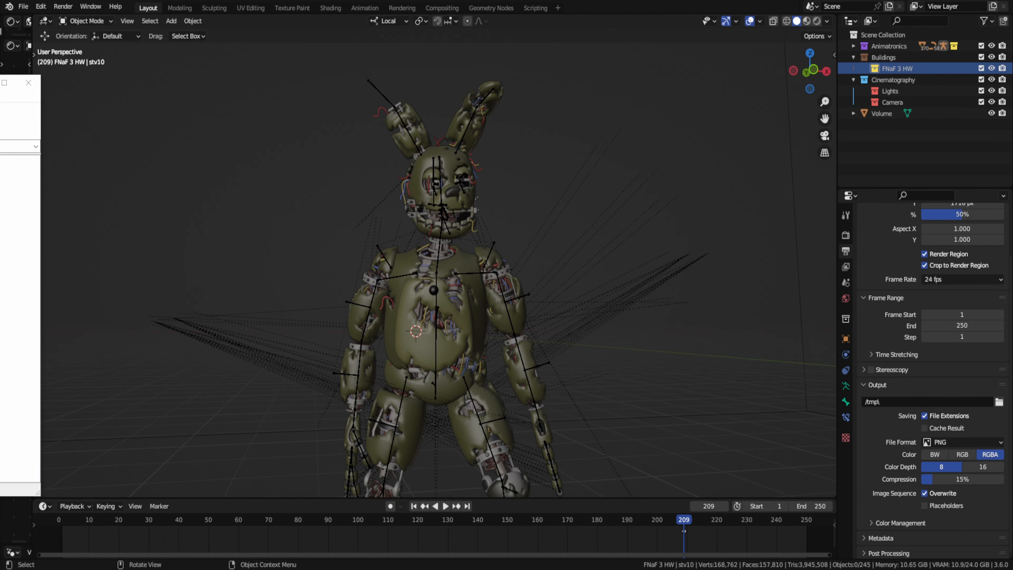
left_click(24, 6)
left_click(40, 129)
left_click(270, 344)
scroll(392, 331, "down", 5)
double_click(394, 343)
double_click(395, 360)
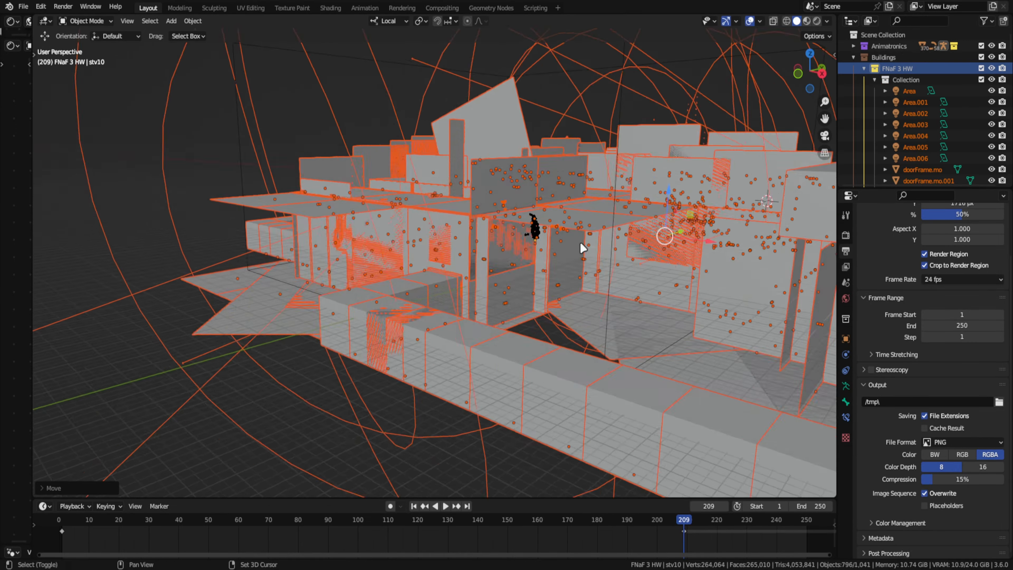
- Scale the appended building to fit the animatronic and move it about 0.37' along global Z
key("shift+grave")
left_click(434, 263)
middle_click_drag(457, 222, 490, 251)
key("shift+grave")
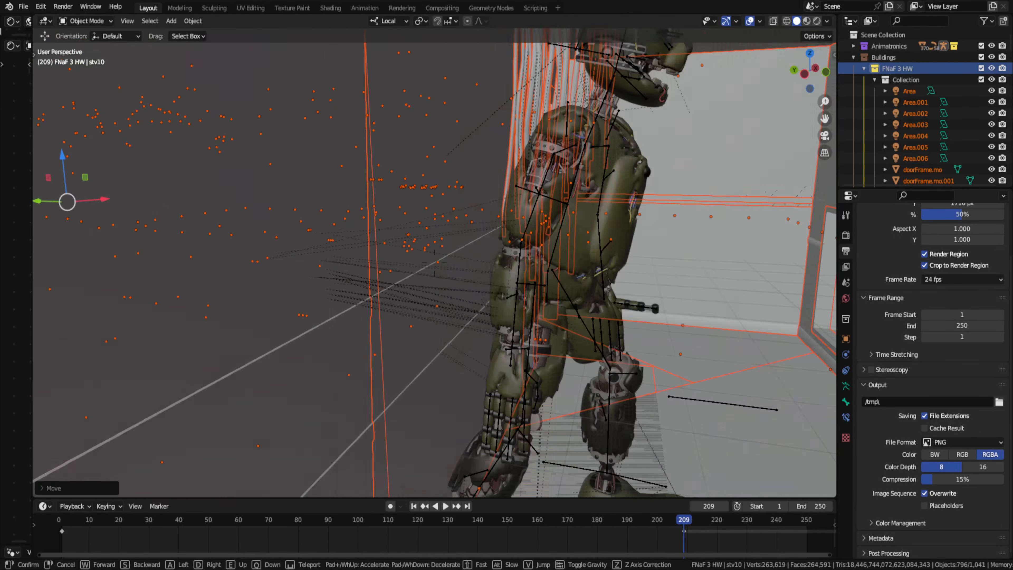
key("w")
left_click(434, 262)
key("s")
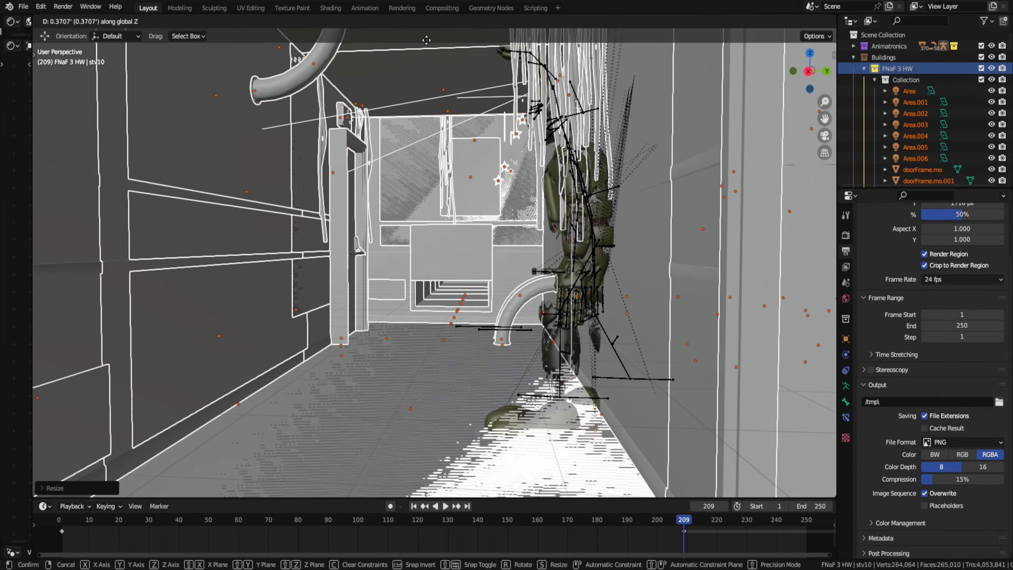
left_click(260, 304)
- Move the building about -9.4' along global Y so the animatronic stands in another part of it
key("shift+grave")
key("s")
left_click(435, 262)
key("g")
key("y")
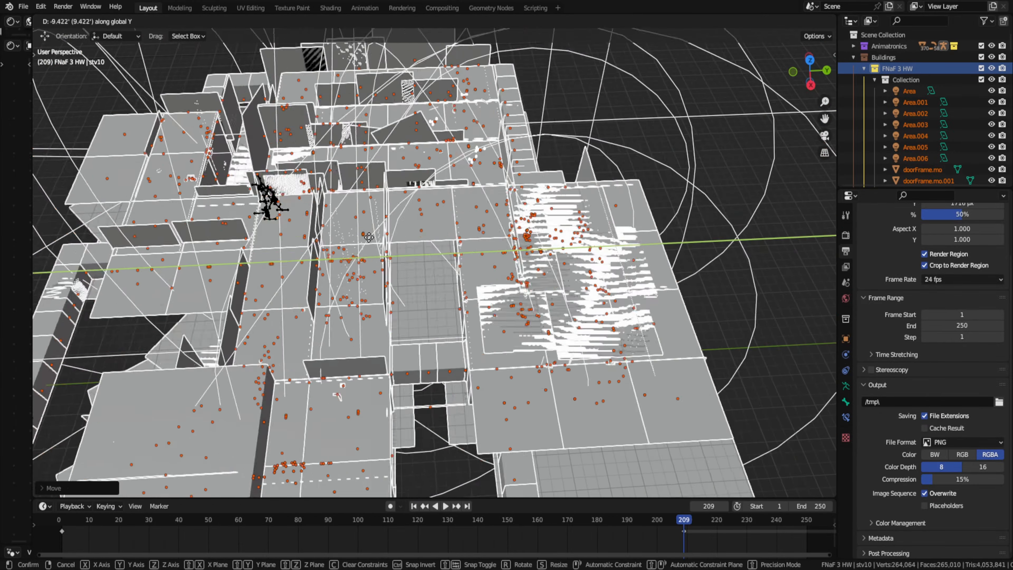
left_click(434, 262)
- Rotate the building around the Z axis relative to the animatronic
key("shift+grave")
key("w")
key("w")
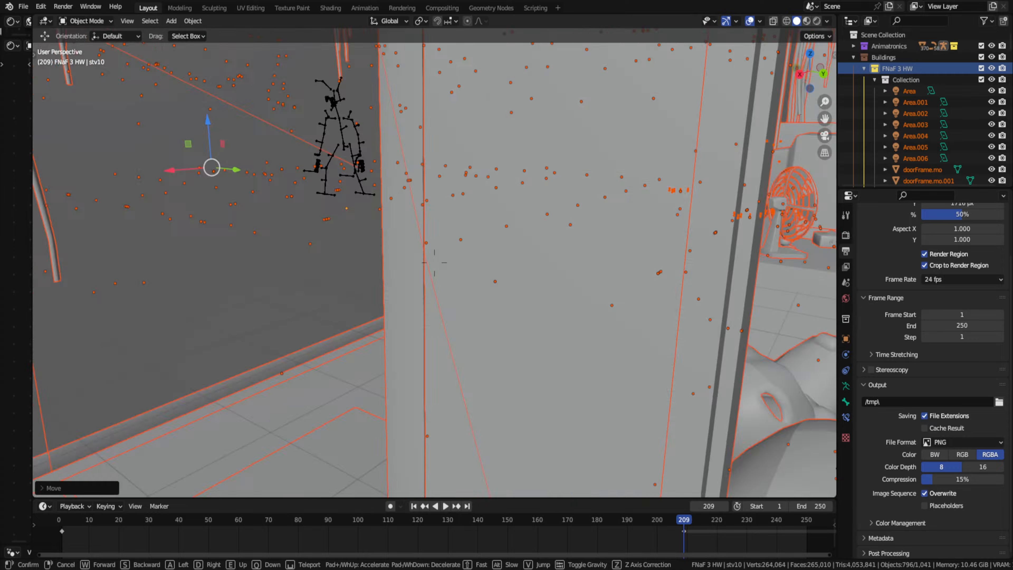
left_click(434, 262)
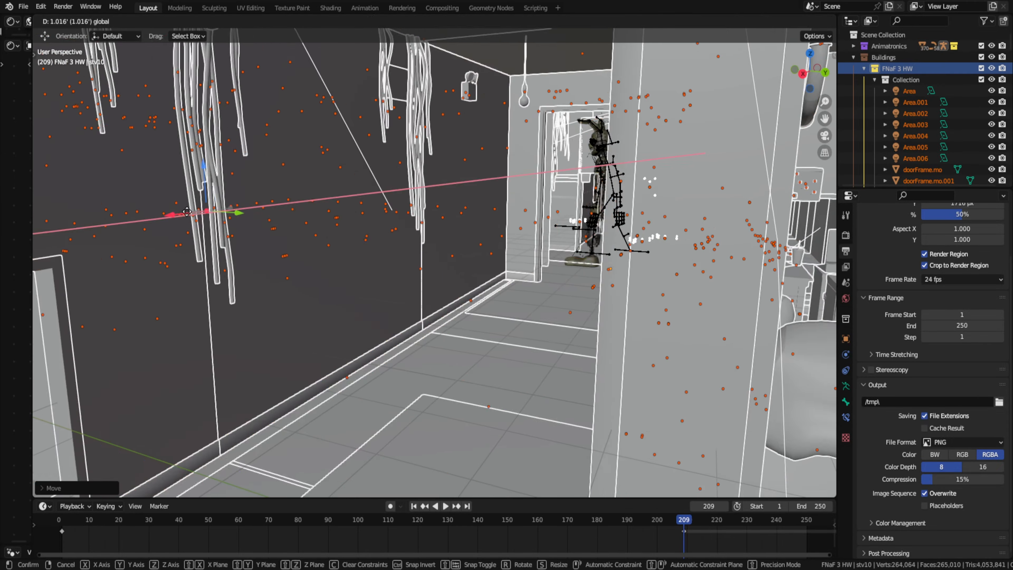
key("r")
key("z")
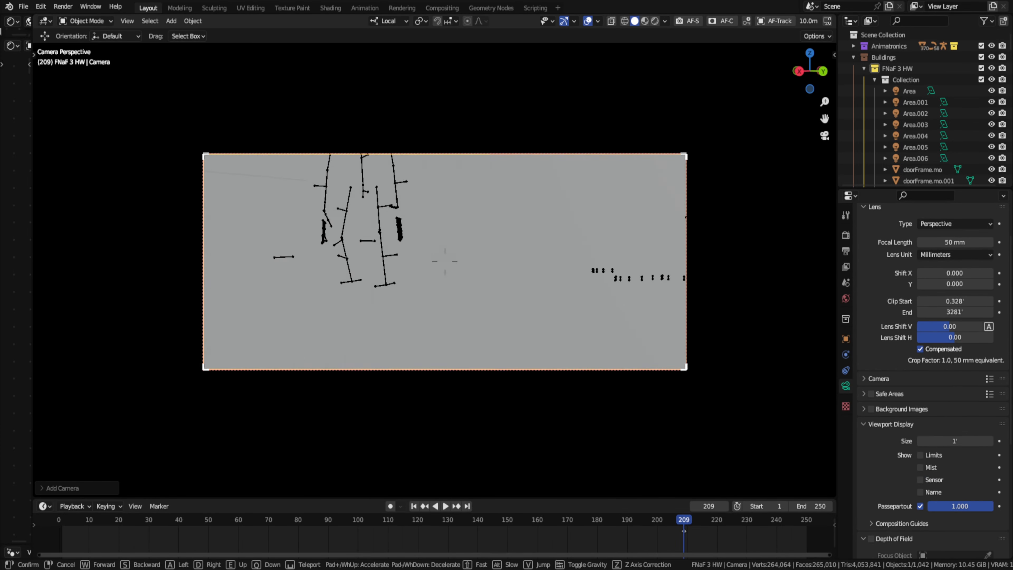
- Fly the new camera into the office and frame the desk, fan and window
key("w")
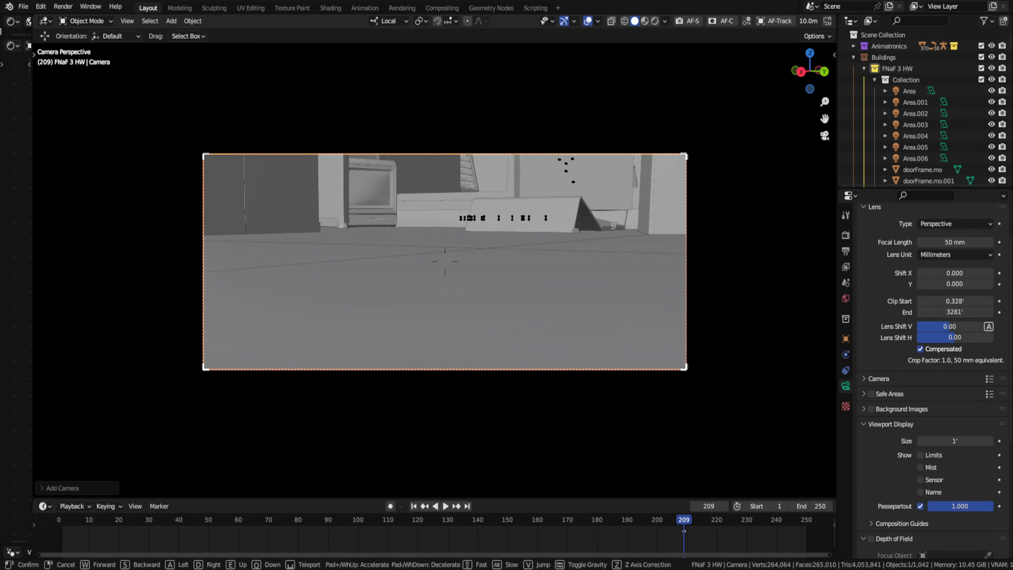
key("w")
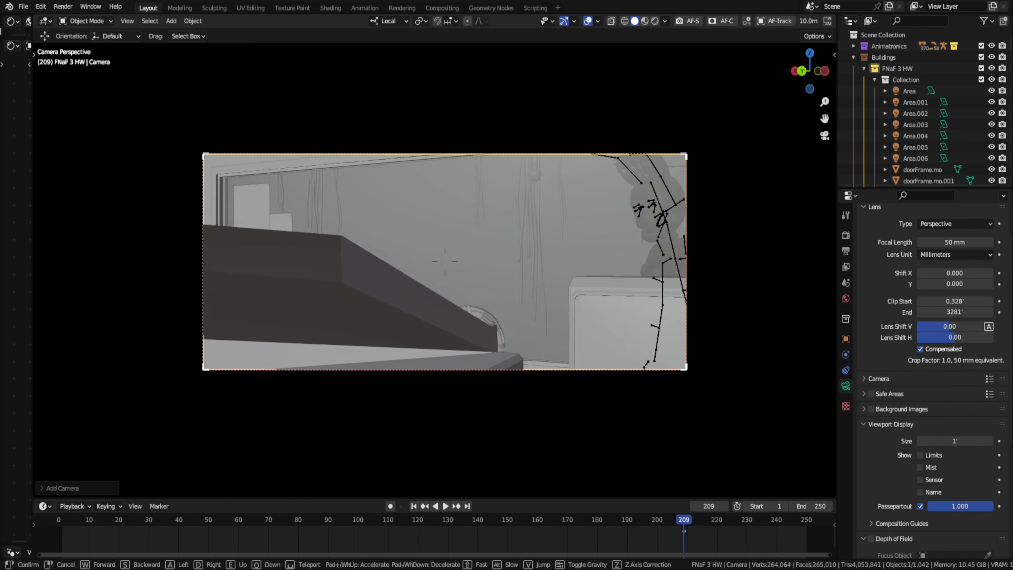
left_click(634, 339)
- Lower the animatronic's rig about 0.3' along global Z
left_click(654, 208)
key("g")
key("z")
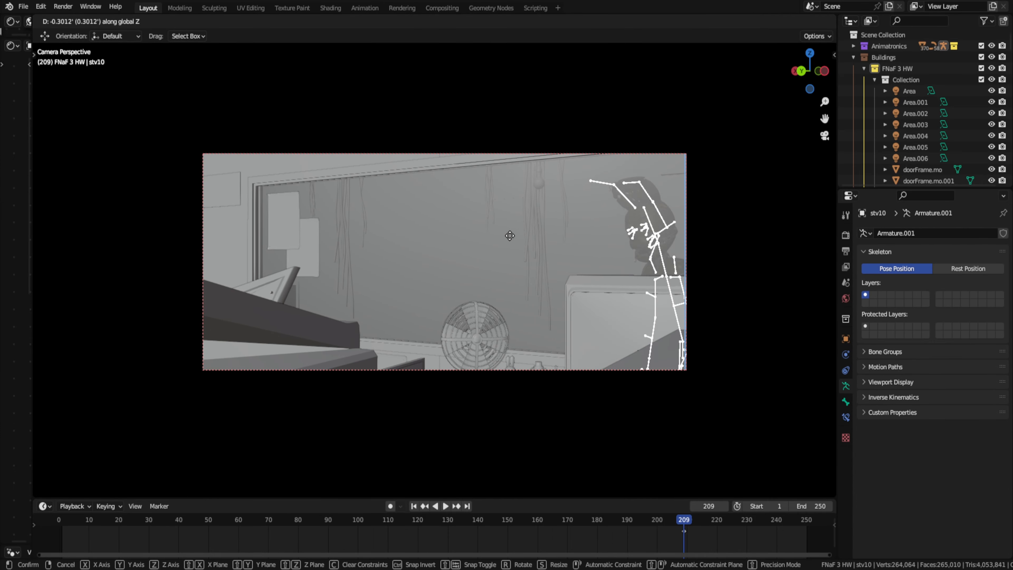
left_click(509, 235)
- Reposition the animatronic behind the office window near the fan, moving it about -0.88' along local Y in camera view
middle_click_drag(509, 235, 660, 277)
scroll(551, 267, "up", 6)
left_click(551, 268)
left_click(551, 267)
scroll(551, 267, "down", 5)
key("g")
key("KP_0")
key("g")
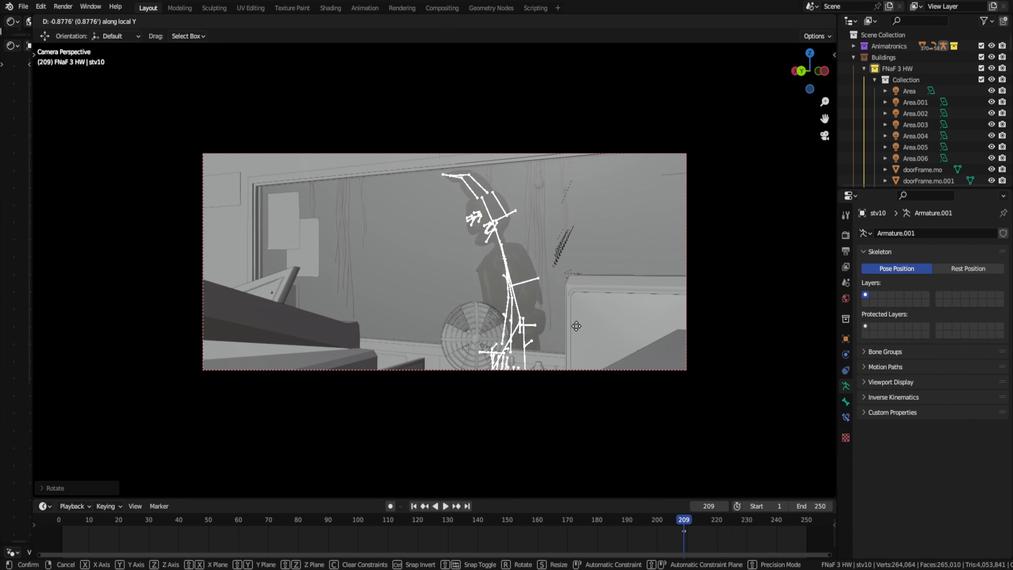
- Freely rotate a bone of the animatronic's rig in Pose Mode
key("ctrl+Tab")
left_click(649, 308)
key("r")
key("r")
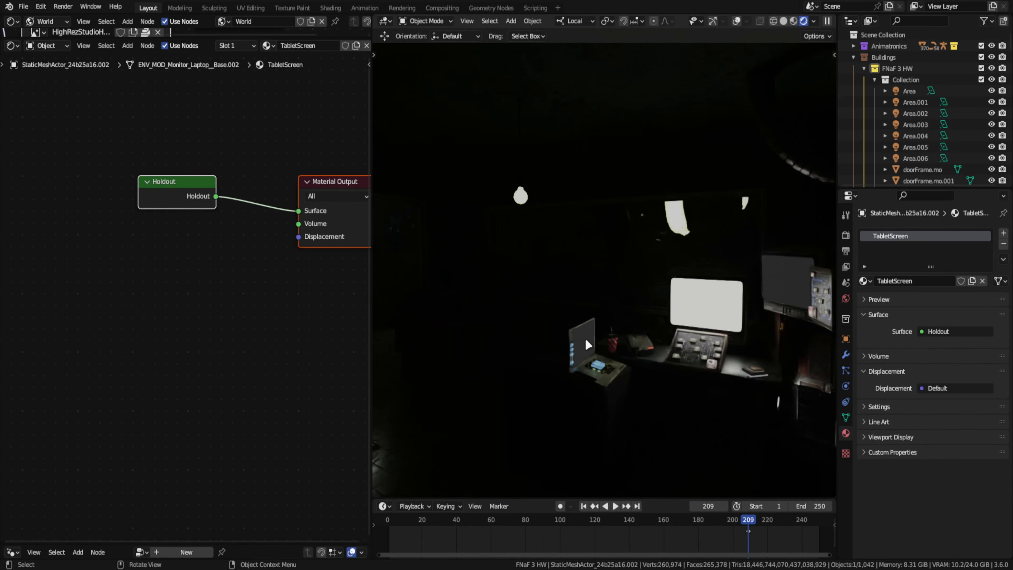
- Set the emission strength of the pendant lamp's MI_Emissive material to 50
left_click(788, 279)
left_click(521, 196)
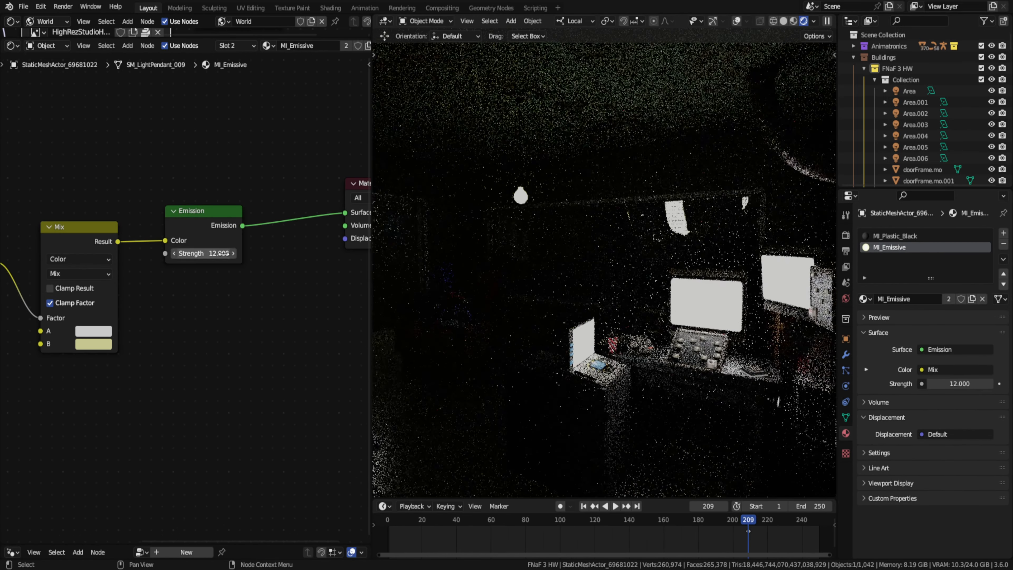
left_click(604, 256)
left_click(699, 179)
left_click(889, 248)
double_click(203, 254)
type("50")
key("Return")
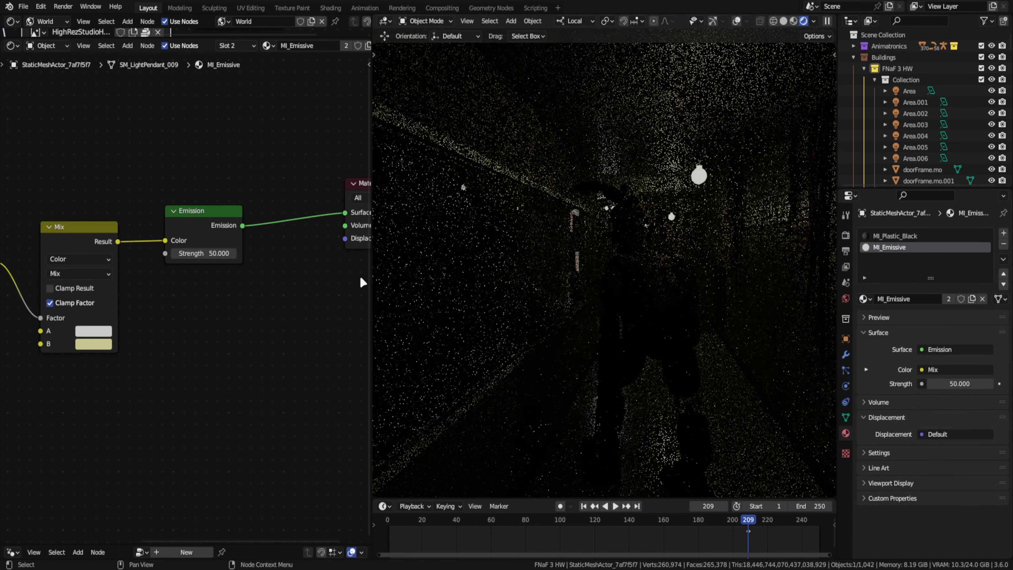
scroll(717, 232, "down", 5)
left_click(715, 237)
key("h")
left_click(740, 169)
key("alt+h")
- Select the office window and edit the shader nodes of its safetyglass.vmt material
left_click(575, 275)
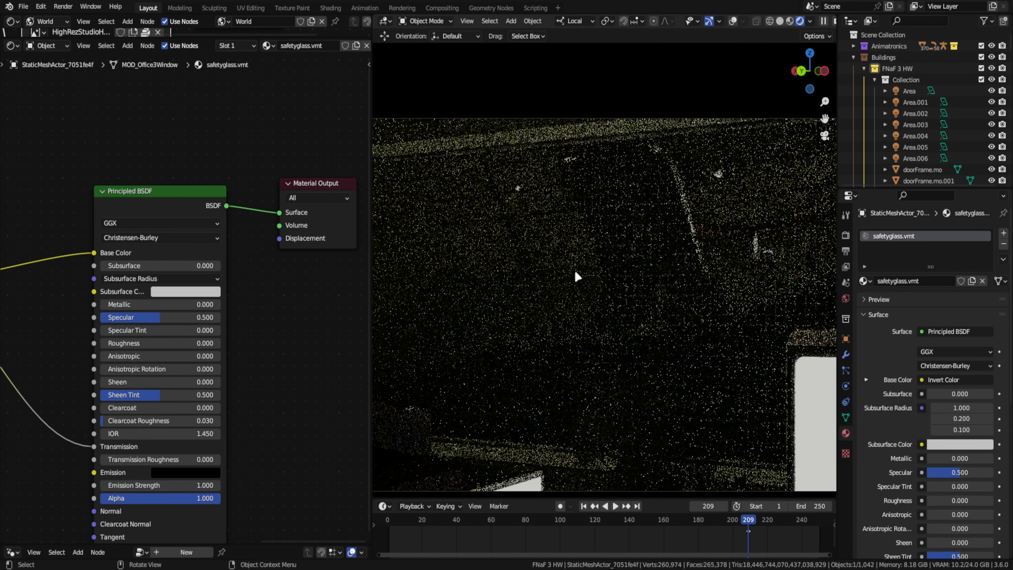
middle_click_drag(201, 385, 314, 311)
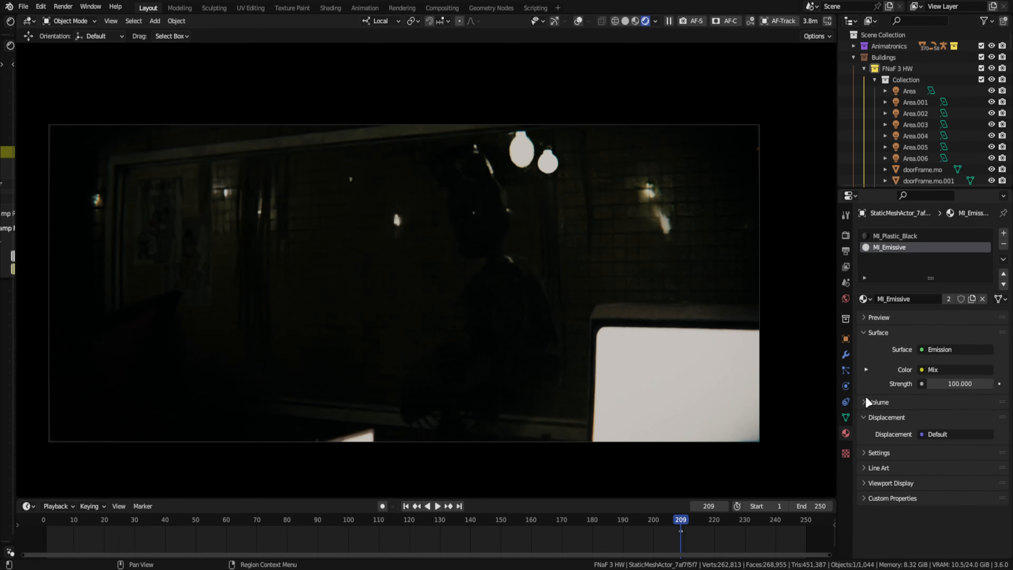
- Set the lamp's strength to 250
double_click(937, 386)
type("250")
key("Return")
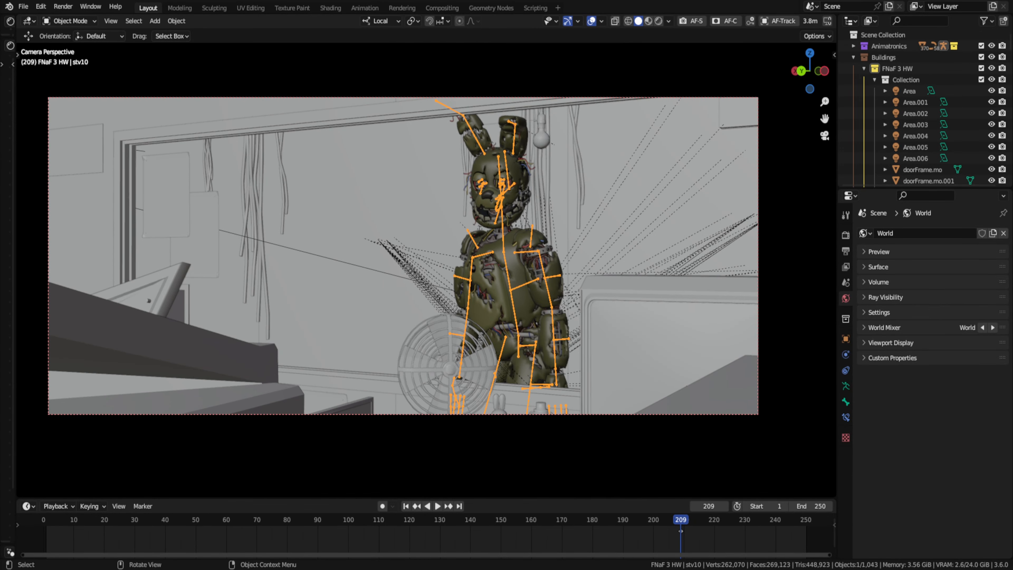
- Adjust the Specular value of the face material's Principled BSDF
left_click(207, 292)
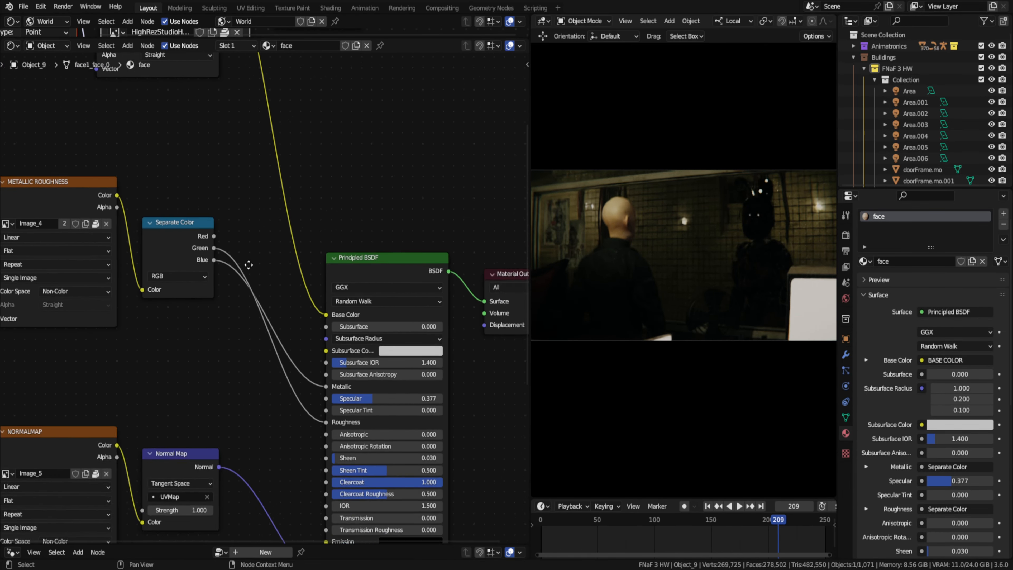
left_click_drag(329, 401, 331, 421)
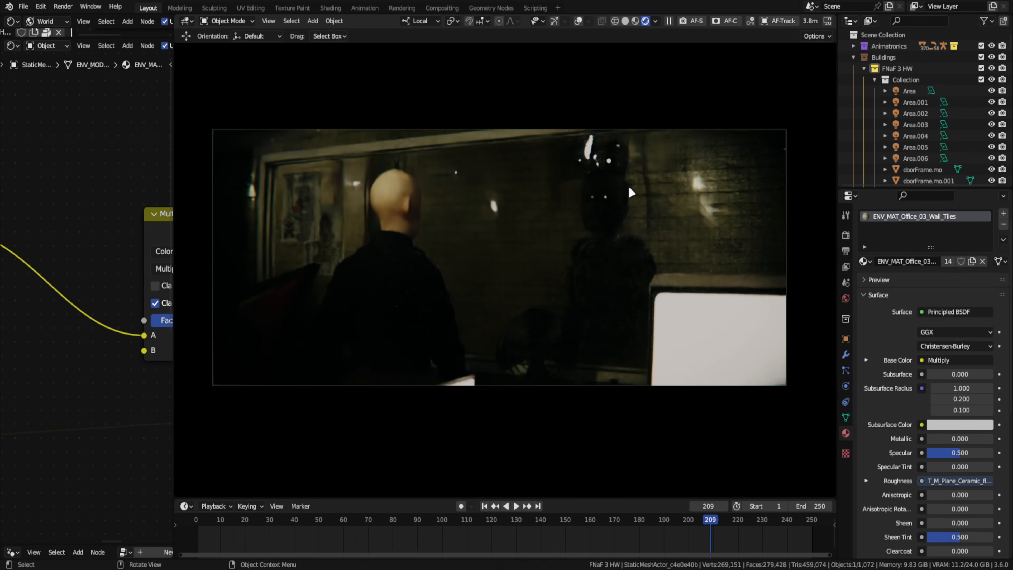
- Set the Cycles render device to CPU
left_click(846, 235)
left_click(963, 241)
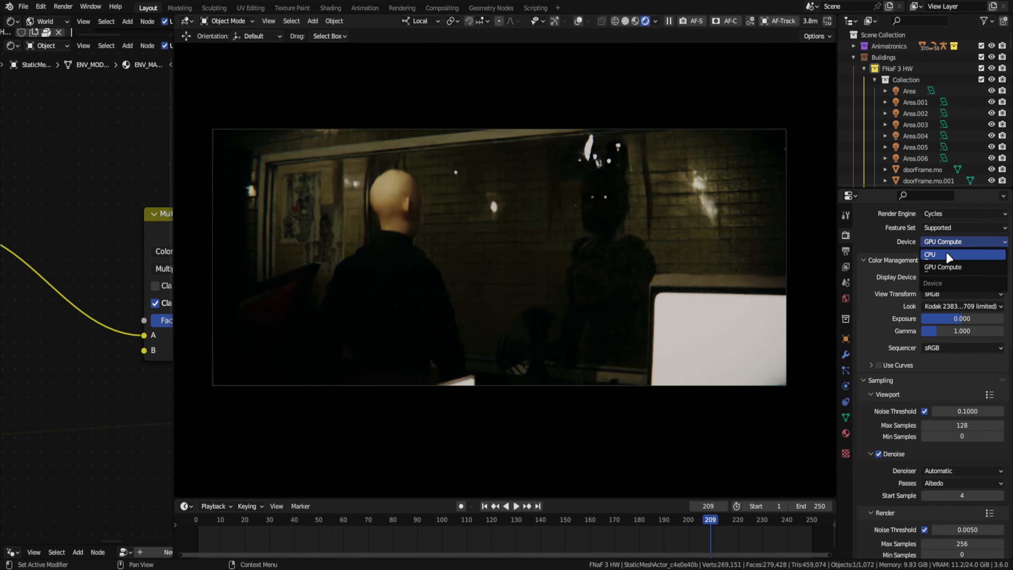
left_click(946, 254)
- Enable Cast Shadow Caustics on the pendant lamp and Receive Shadow Caustics on the ceiling
scroll(879, 450, "down", 5)
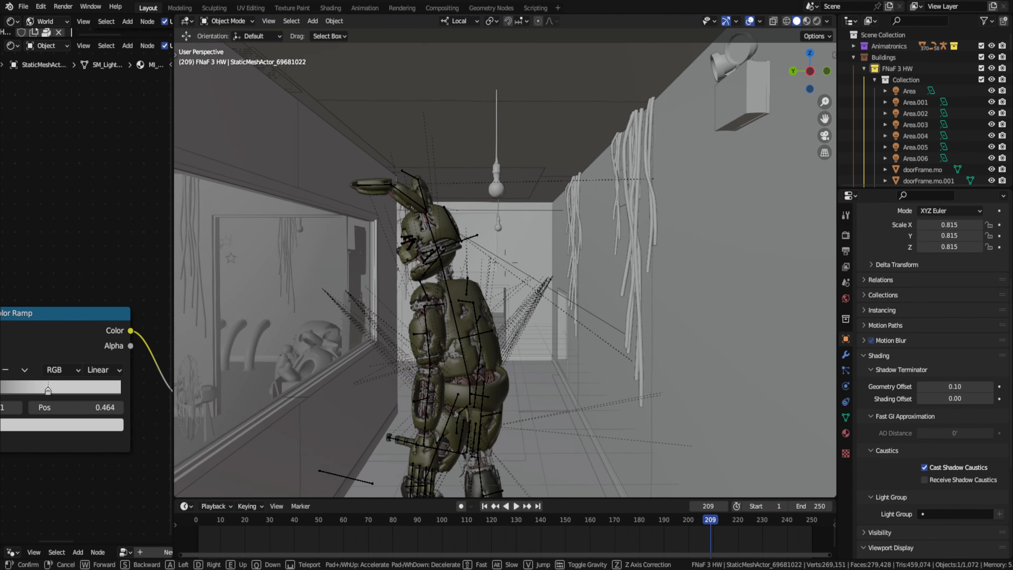
left_click(494, 176)
middle_click_drag(496, 235, 466, 259)
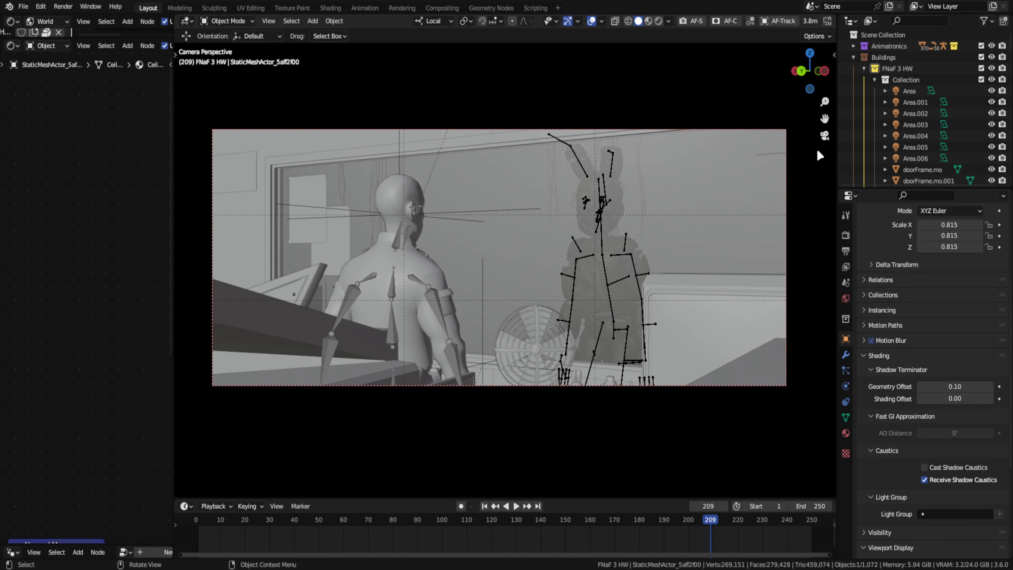
left_click(399, 199)
left_click(264, 170)
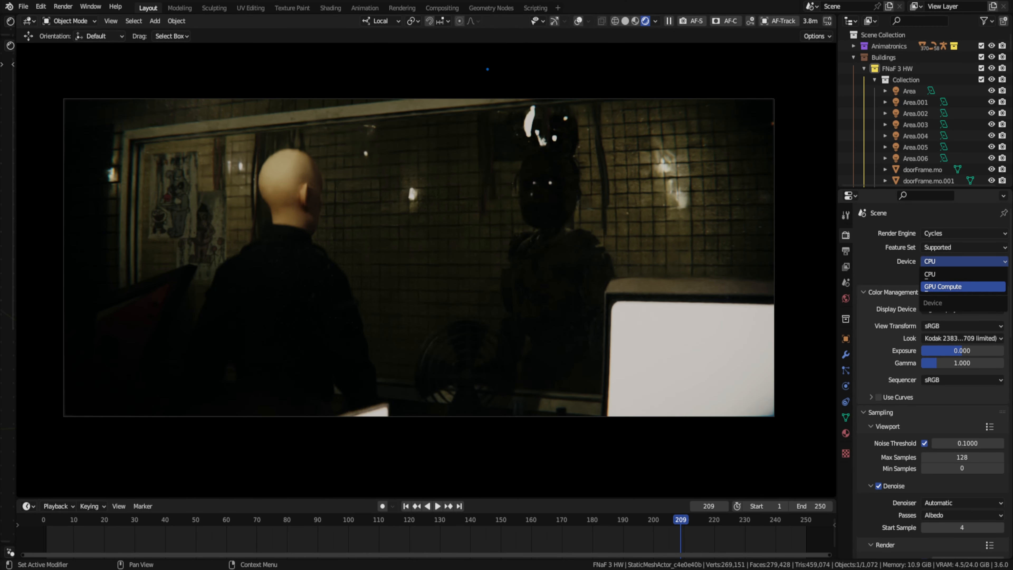
- Set the Cycles render device to GPU Compute and toggle the viewport overlays
left_click(943, 287)
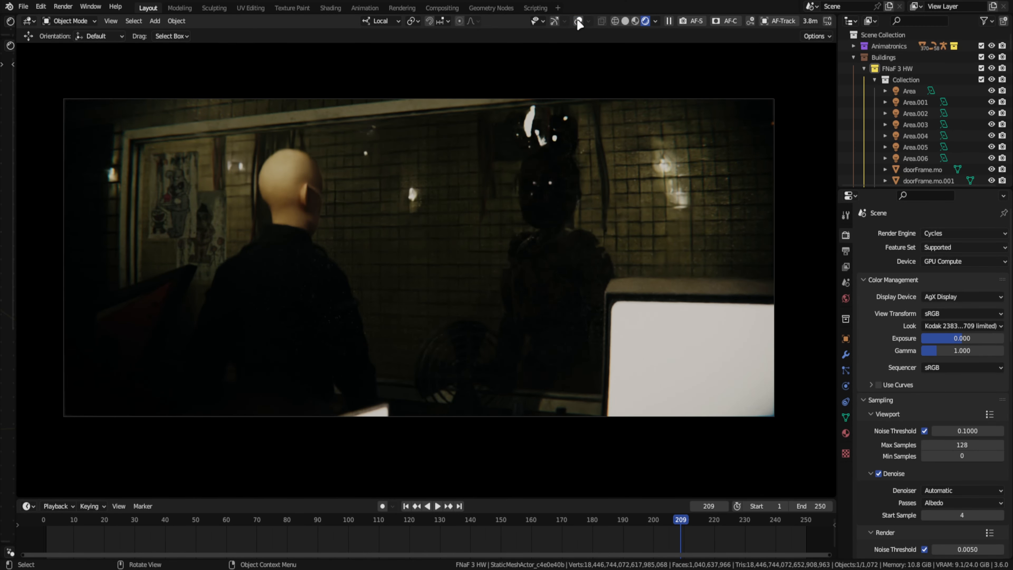
left_click(578, 21)
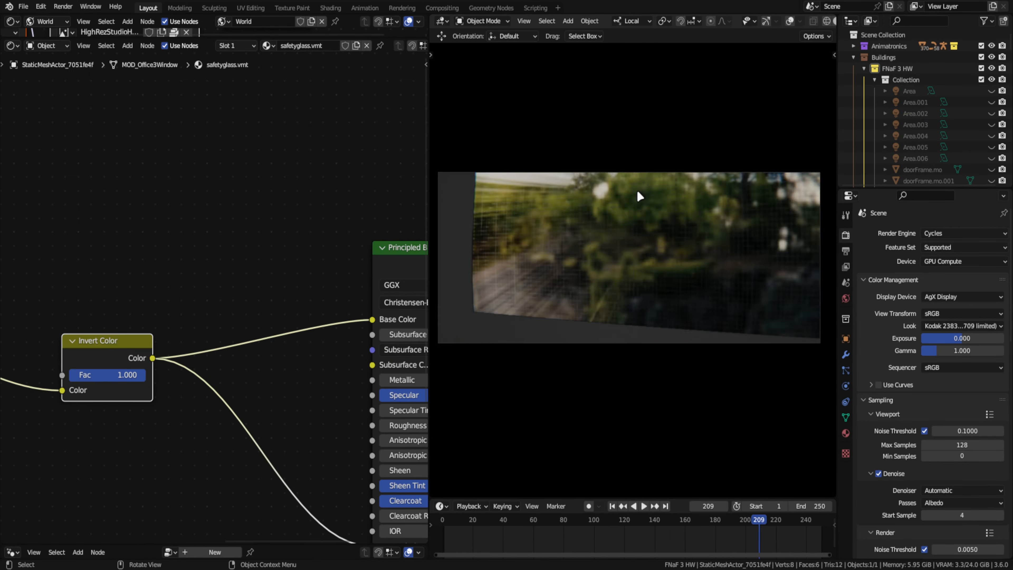
- Isolate the office window glass and view it up close with overlays shown beside its safetyglass.vmt nodes
key("KP_Divide")
left_click(276, 351)
left_click(789, 21)
middle_click_drag(591, 257, 554, 217)
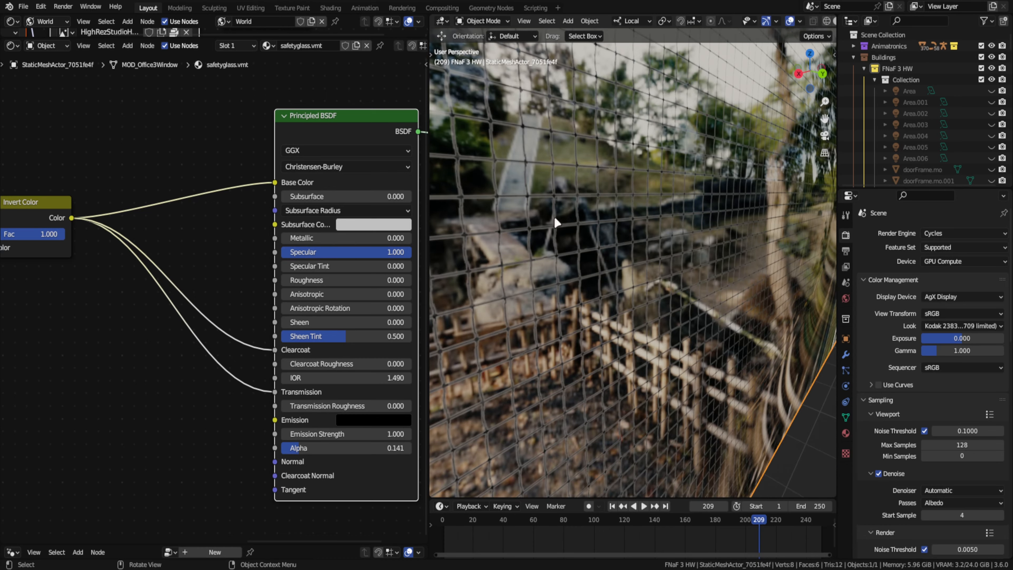
- Connect the Invert Color output to the Principled BSDF's Specular input through a new Color Ramp node
left_click_drag(72, 218, 275, 252)
scroll(616, 246, "down", 3)
key("shift+a")
type("sc")
left_click(221, 278)
- Set the specular Color Ramp's dark stop to grey at position 0.095 and place the node above the shader
left_click(156, 274)
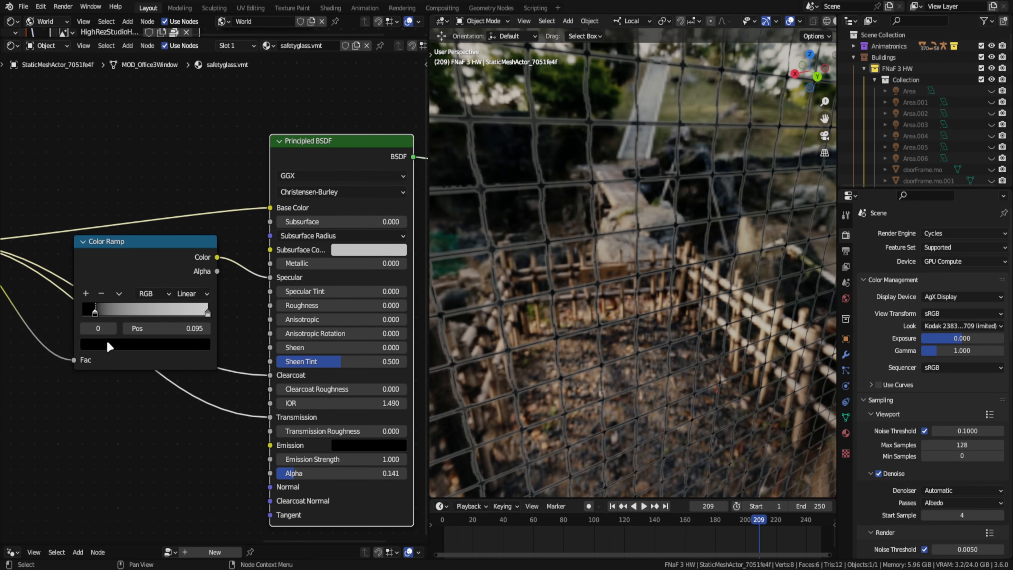
left_click(107, 343)
left_click_drag(176, 262, 133, 91)
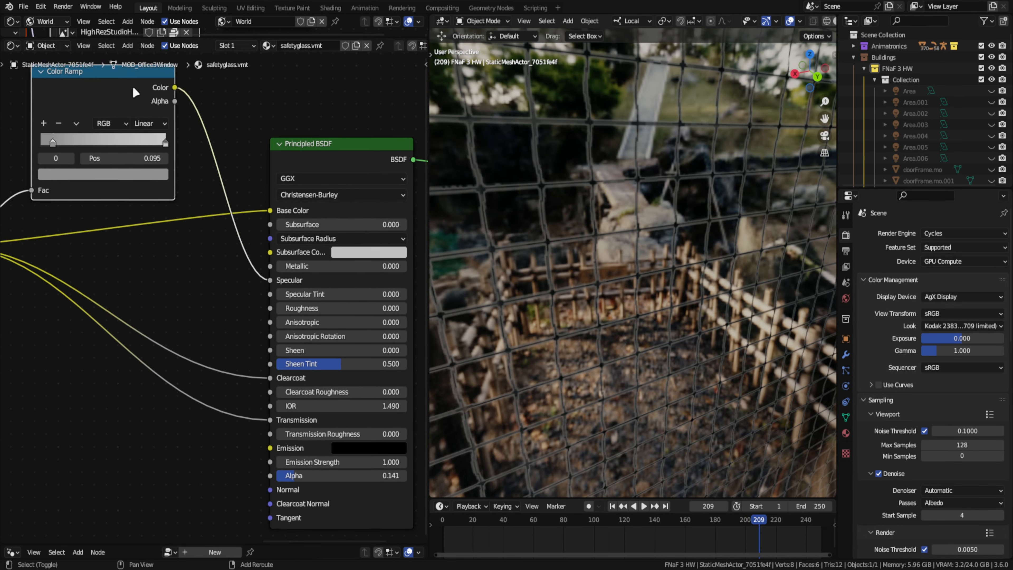
- Duplicate the Color Ramp and wire the copy from Invert Color into the Principled BSDF's Roughness input
scroll(133, 91, "down", 2)
key("shift+d")
left_click_drag(158, 236, 176, 393)
left_click_drag(274, 324, 375, 278)
middle_click_drag(336, 276, 294, 275)
- Recolour the roughness Color Ramp's stops to grey at position 0.095 and black at 1.000
scroll(235, 359, "up", 5)
left_click(217, 364)
left_click(160, 395)
left_click_drag(195, 219, 195, 308)
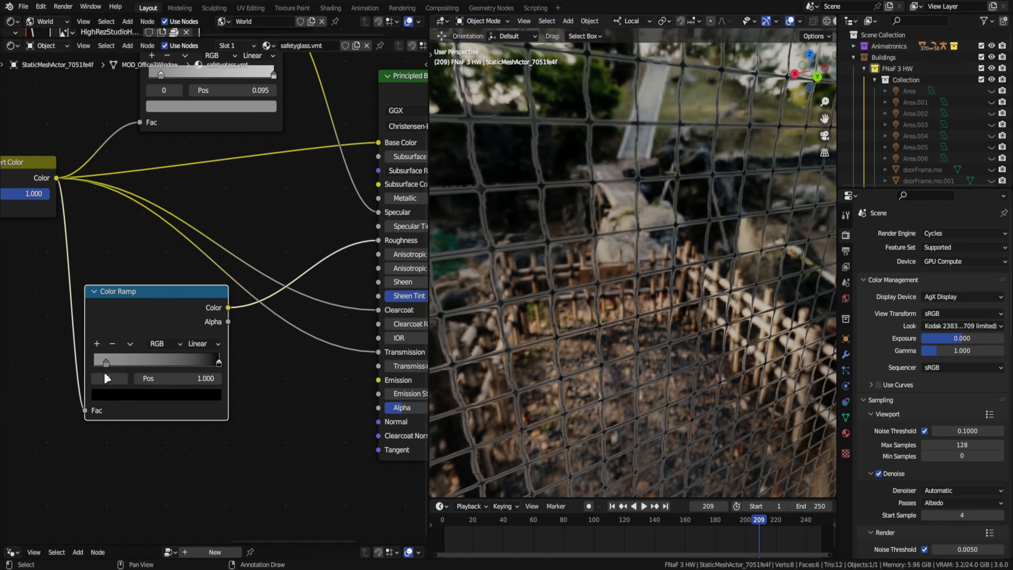
left_click(106, 365)
left_click(153, 394)
left_click_drag(195, 254, 195, 246)
- Enlarge the 3D viewport and reveal all hidden objects
middle_click_drag(283, 229, 88, 263)
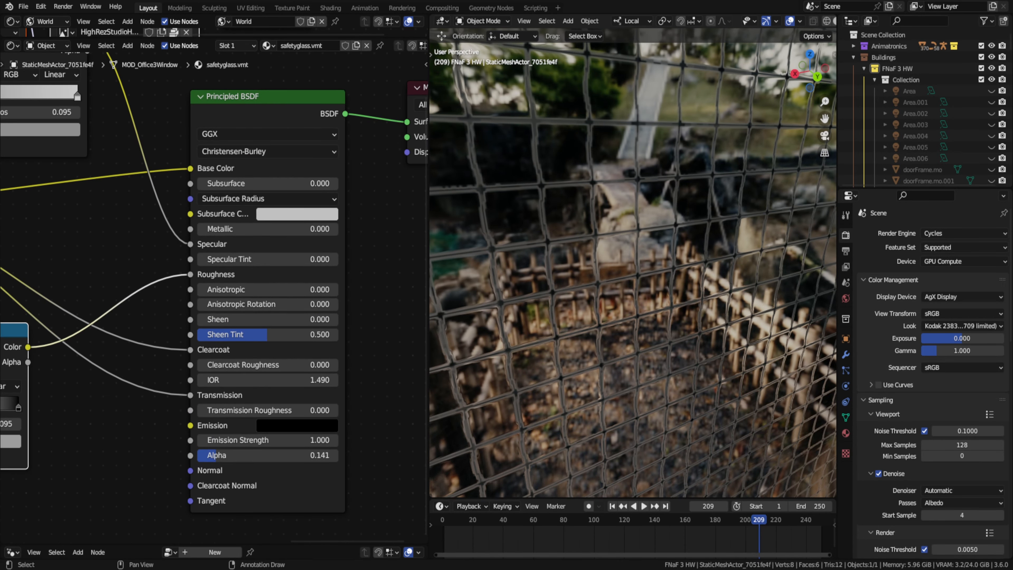
left_click_drag(429, 279, 106, 280)
scroll(595, 286, "down", 5)
key("alt+h")
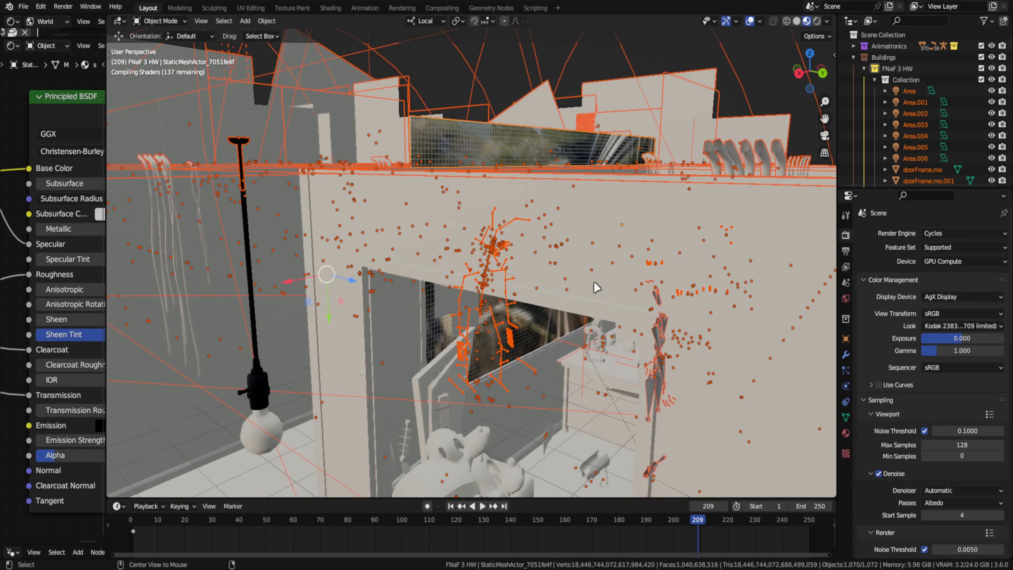
- Fly through the office to the window and select its glass mesh again
left_click(594, 286)
middle_click_drag(595, 286, 533, 276)
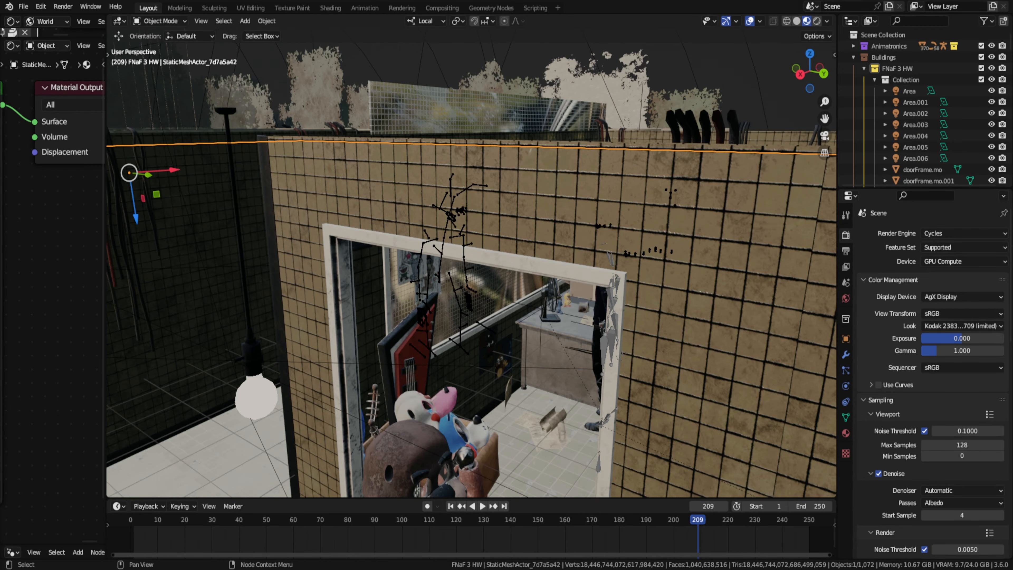
middle_click_drag(479, 255, 459, 217)
key("shift+grave")
key("w")
left_click(471, 259)
- Add a Bump node to the glass material, with Invert Color feeding its Height and its output feeding Normal
left_click_drag(106, 280, 581, 279)
scroll(347, 239, "down", 3)
key("shift+a")
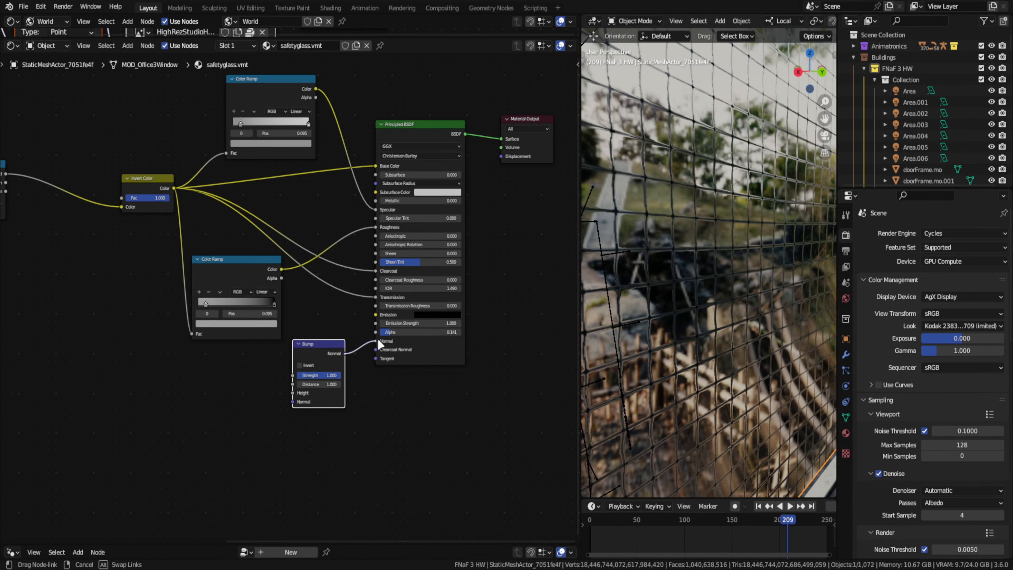
left_click_drag(378, 338, 377, 340)
left_click_drag(174, 188, 293, 393)
- Set the Bump node's strength to 0.067 and switch to the camera view
scroll(338, 409, "up", 3)
left_click_drag(323, 347, 247, 347)
key("KP_0")
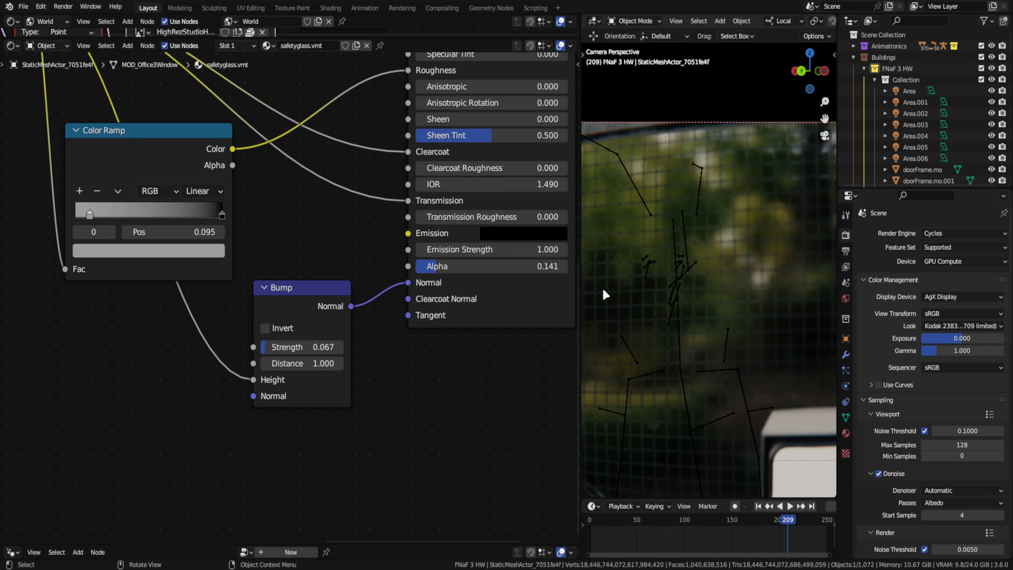
- Hide the office window in an enlarged viewport and examine the camera shot in different shading modes
left_click_drag(580, 287, 32, 275)
key("h")
left_click(669, 21)
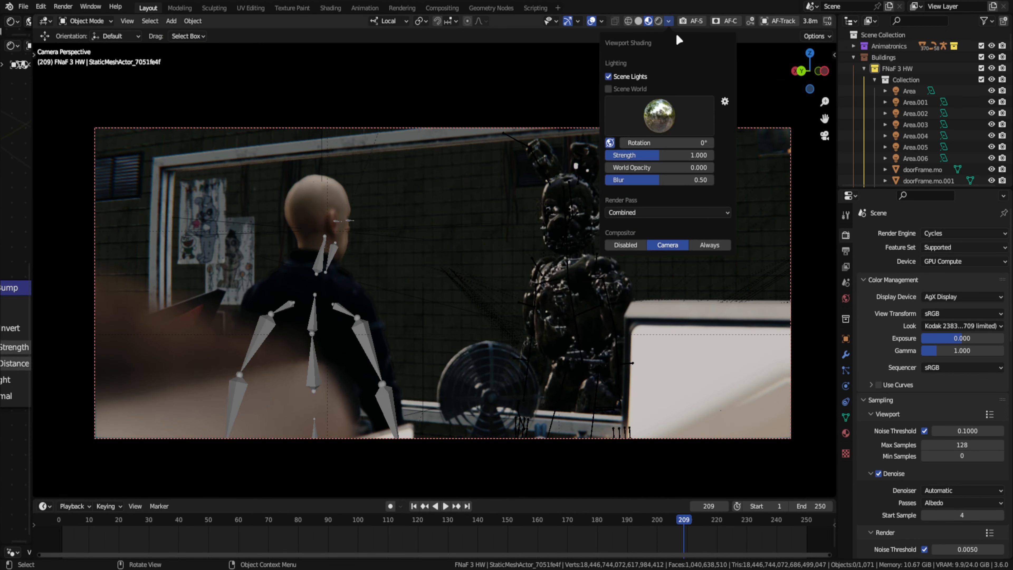
scroll(568, 239, "up", 2)
left_click(638, 21)
left_click(648, 21)
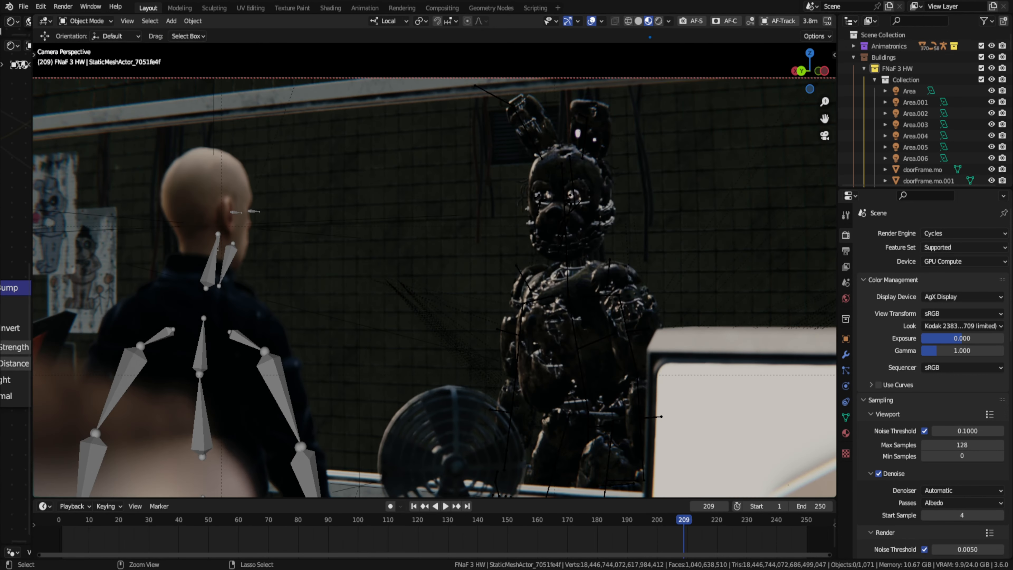
- Save the file, then reveal the hidden office window in rendered shading
key("ctrl+s")
key("alt+h")
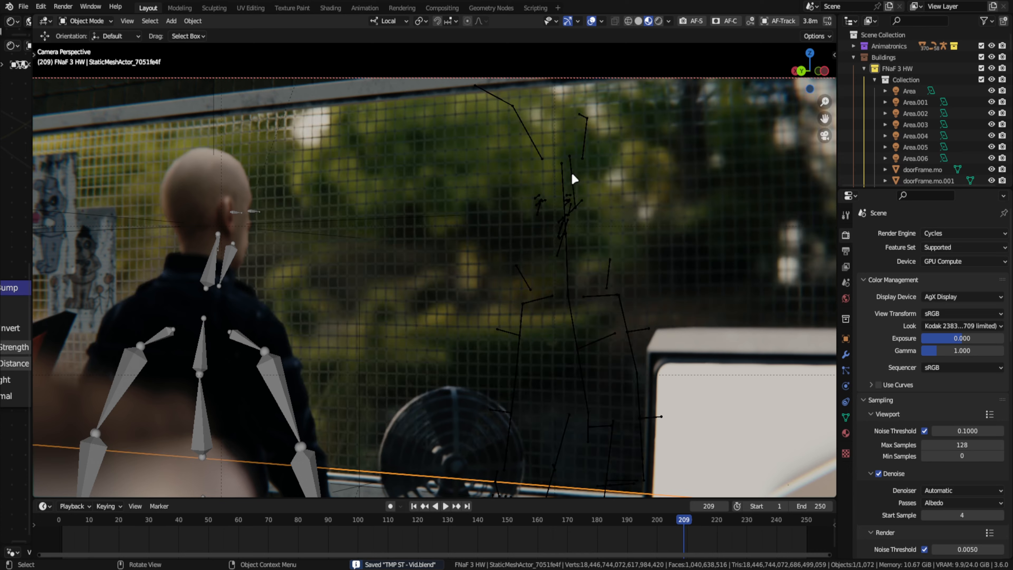
left_click(572, 176)
left_click(659, 21)
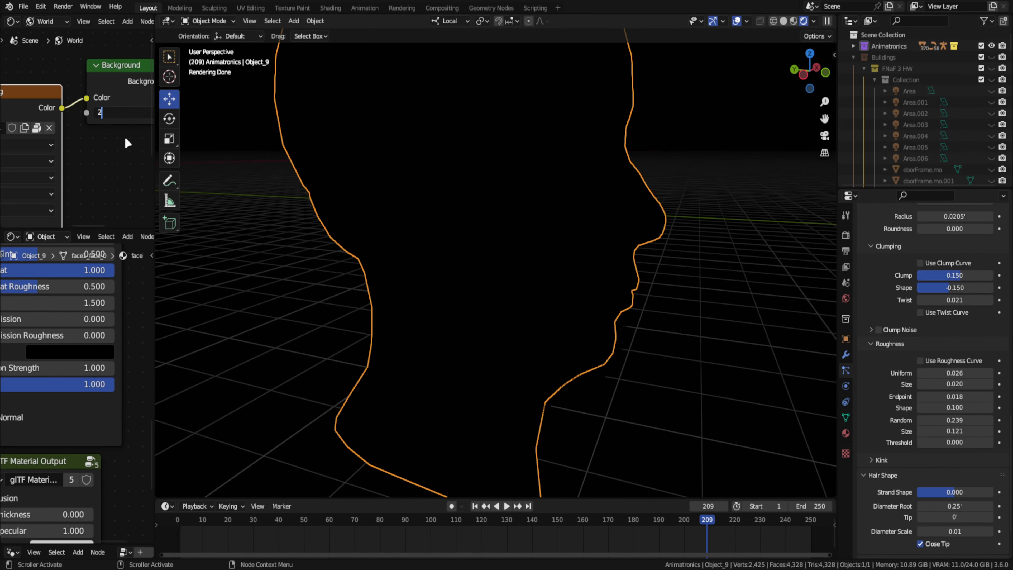
- Preview the beard hair particles on the man's head in rendered shading
key("Return")
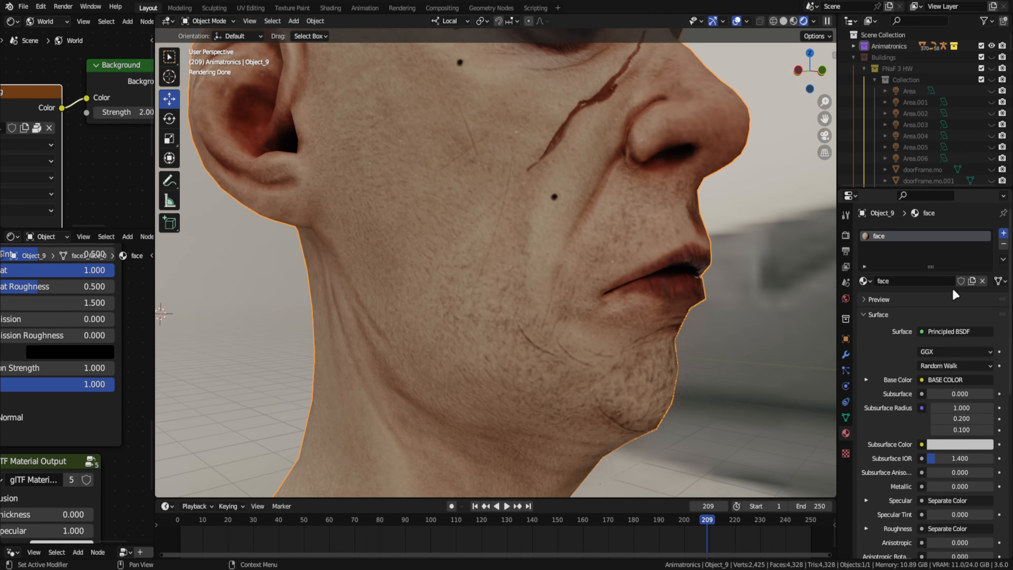
key("shift+F1")
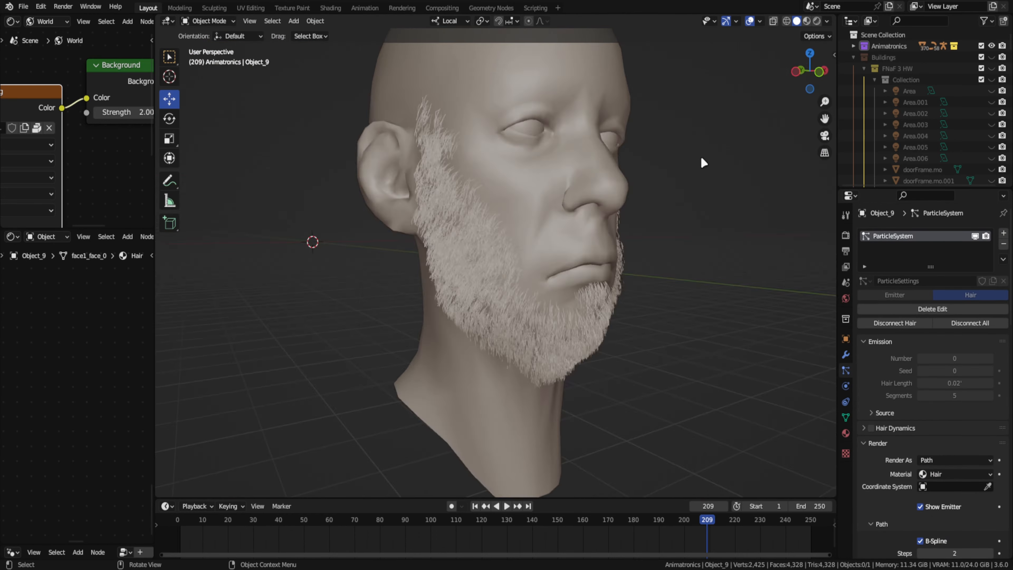
key("z")
left_click(663, 120)
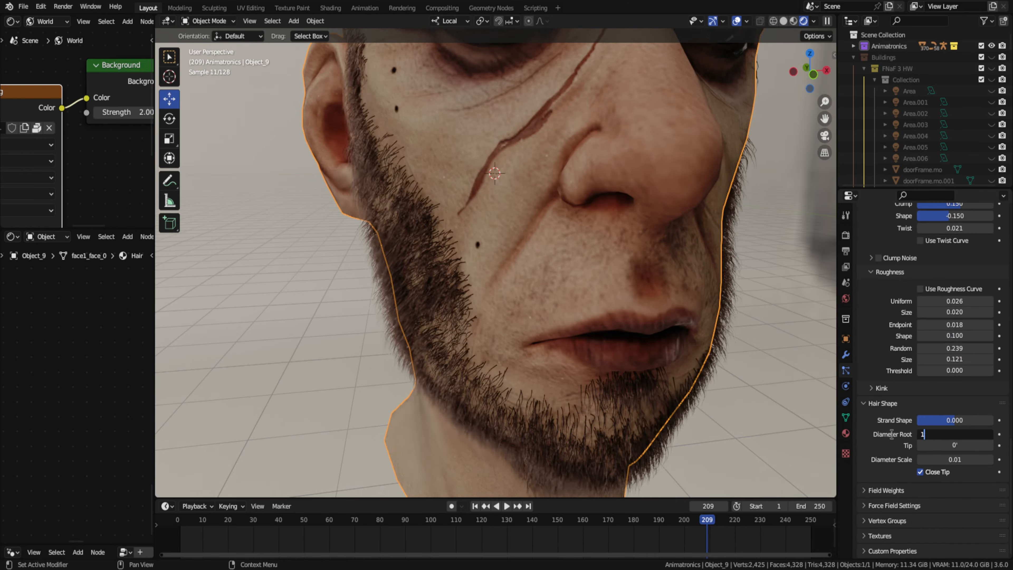
scroll(596, 317, "up", 5)
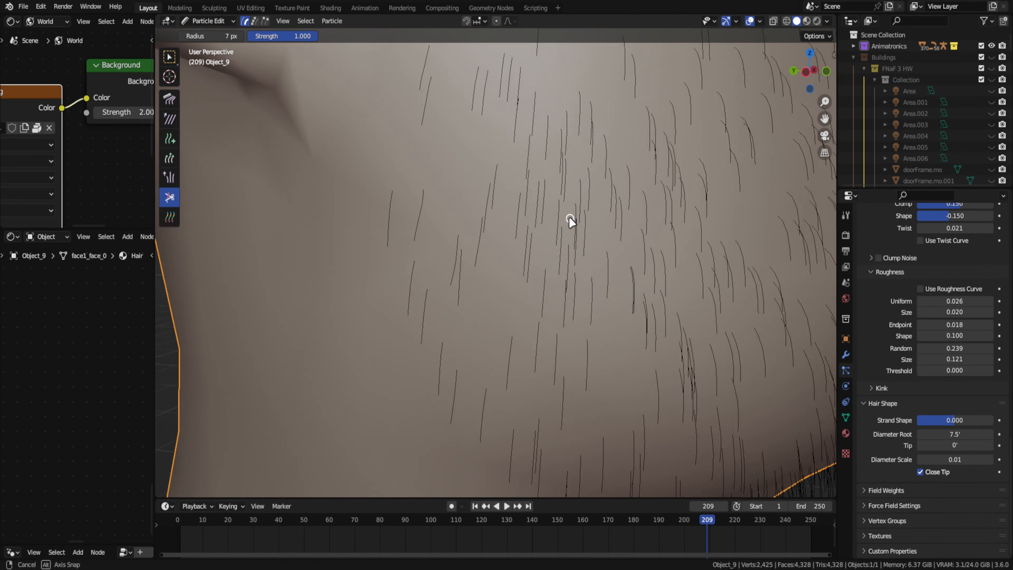
- Trim the beard hairs on the man's cheek and jaw with the Cut brush in Particle Edit mode
mouse_move(569, 216)
middle_mouse_down()
mouse_move(572, 125)
mouse_move(532, 139)
mouse_move(494, 233)
middle_mouse_up()
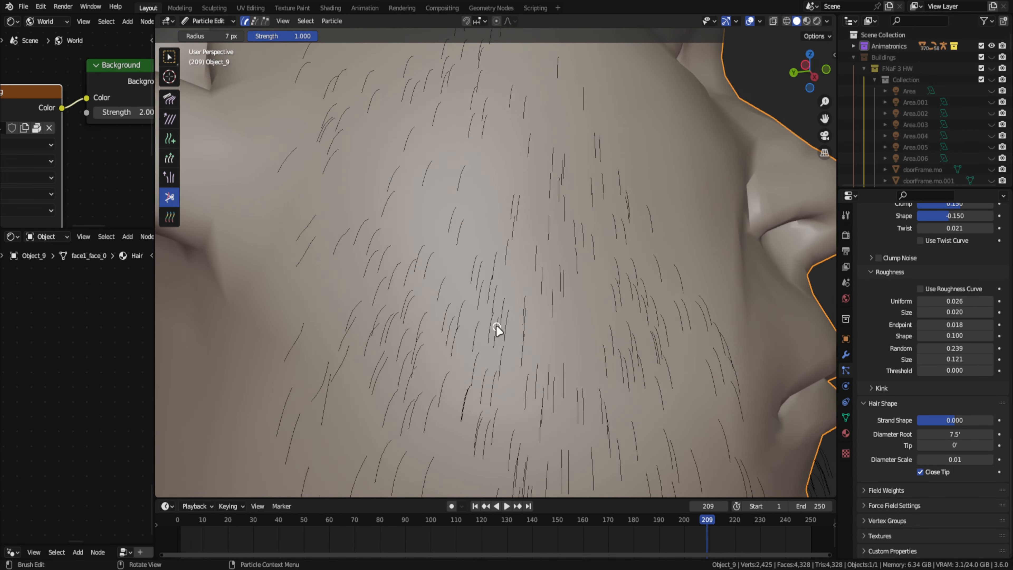
middle_click_drag(496, 330, 164, 117)
scroll(555, 288, "down", 3)
middle_click_drag(561, 294, 468, 201)
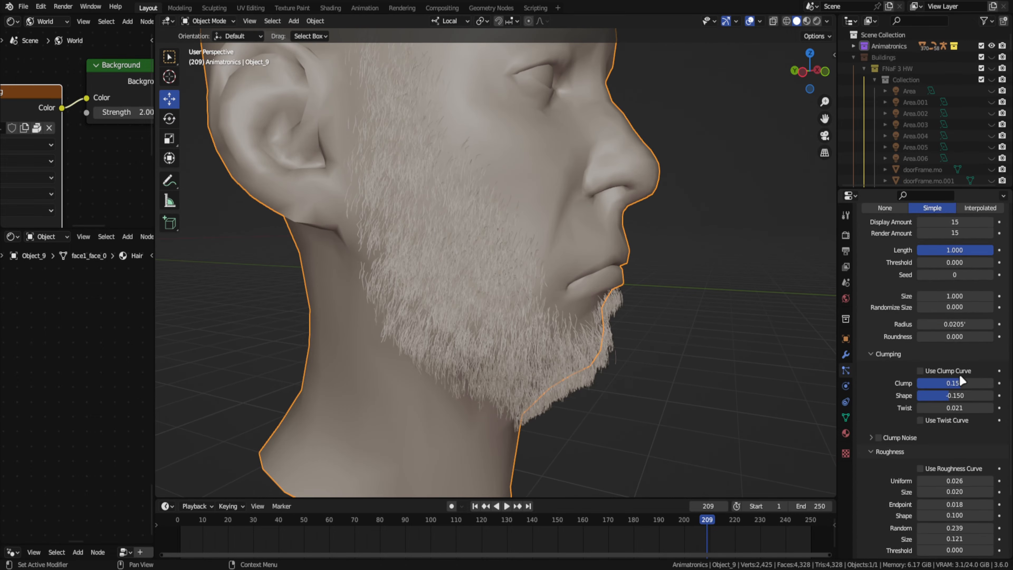
scroll(961, 379, "up", 3)
- Show the other side of the beard in rendered shading and enter Particle Edit mode with the Add brush
key("z")
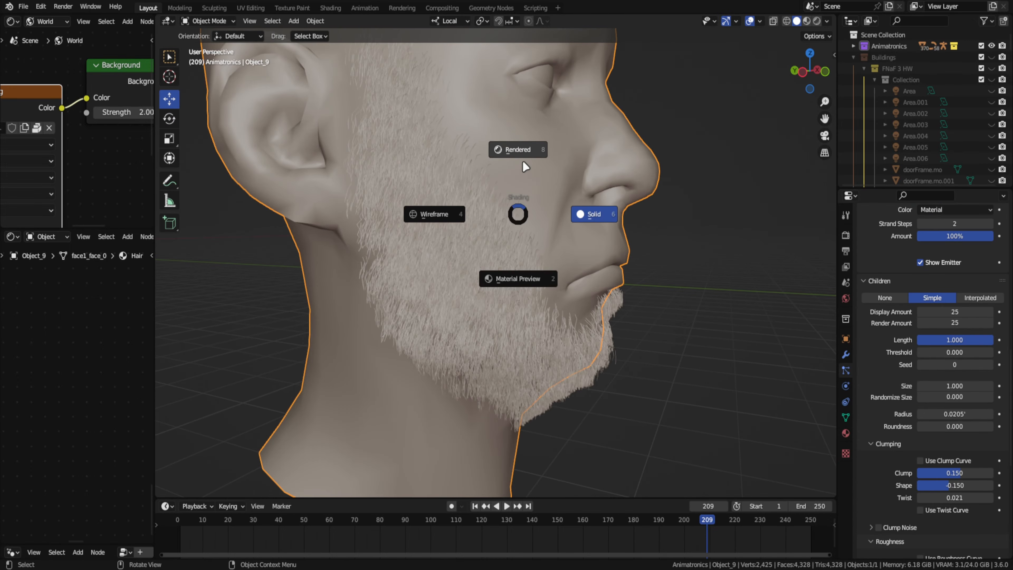
left_click(522, 161)
middle_click_drag(532, 241, 420, 276)
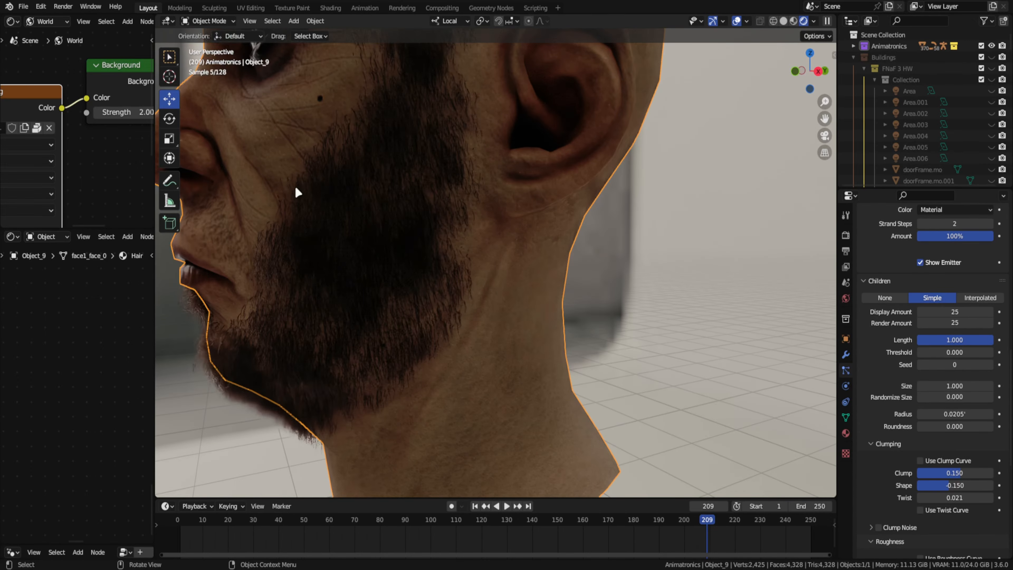
key("ctrl+Tab")
left_click(301, 358)
key("ctrl+Tab")
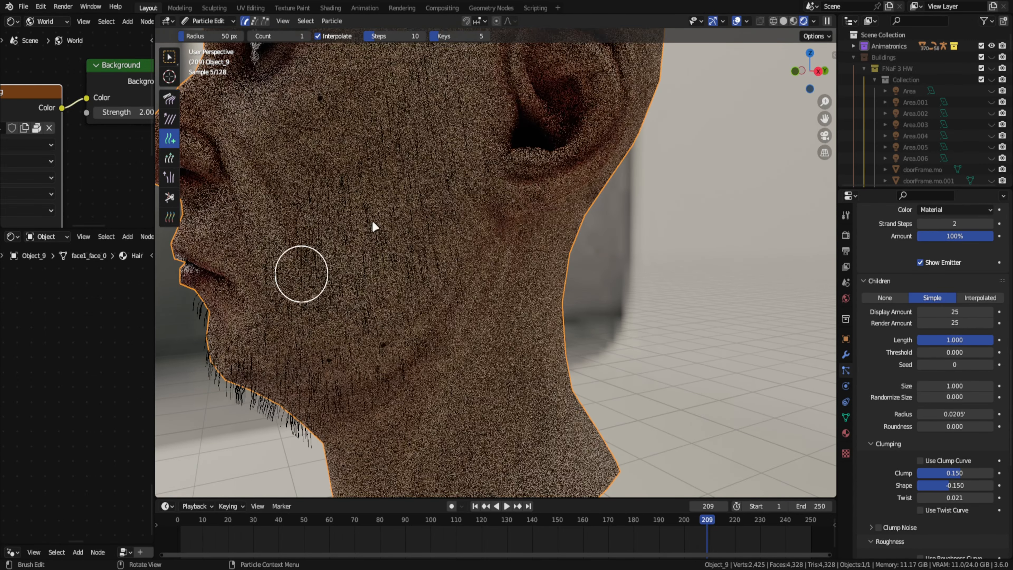
scroll(373, 226, "up", 3)
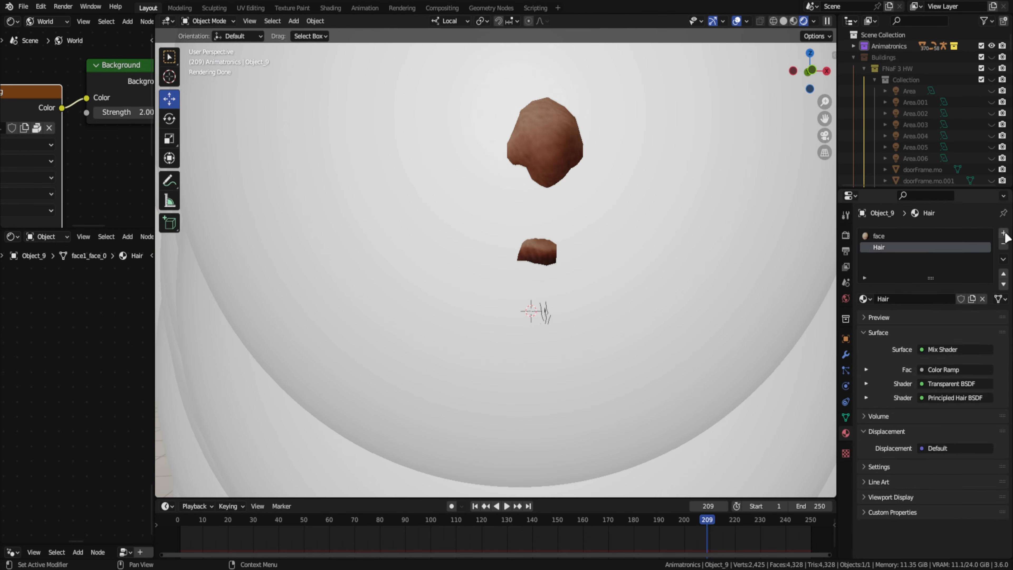
- Rename the first hair particle system Beard and go through the Mustache system's hair and render settings
left_click(865, 298)
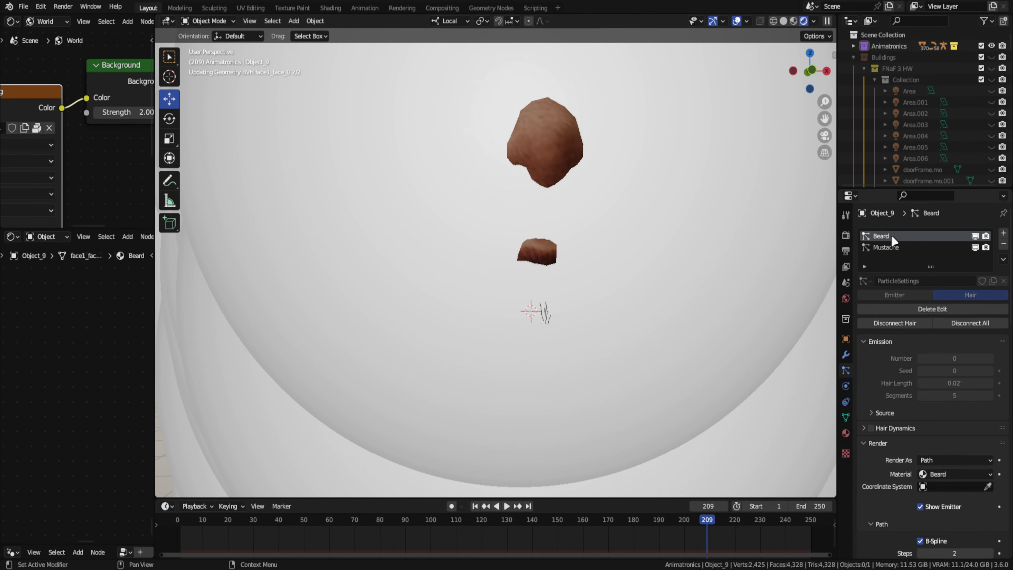
left_click(942, 281)
left_click(926, 330)
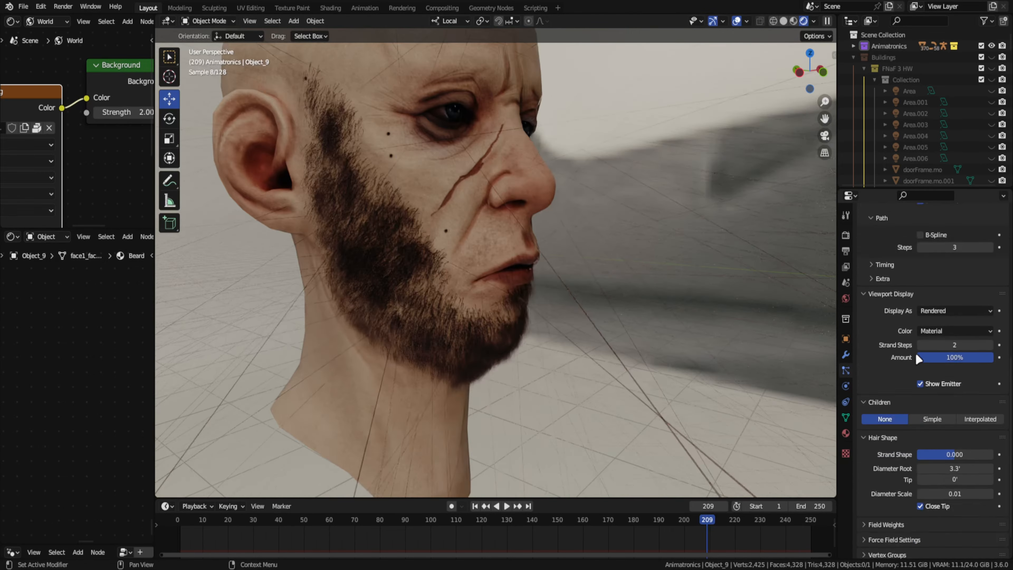
scroll(907, 308, "up", 5)
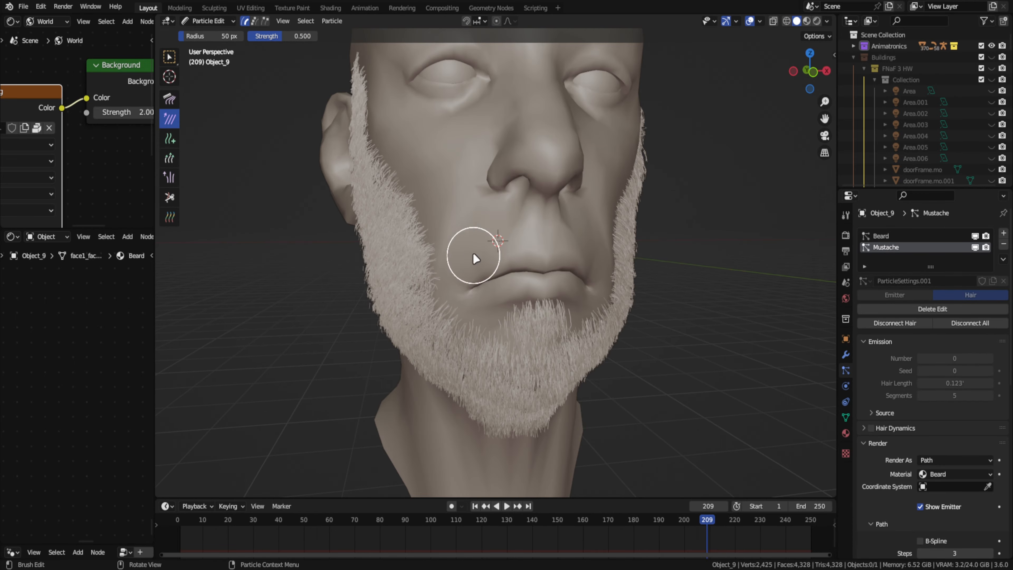
- Set the Mustache system's child display and render amounts to 2 and check the head through the camera
left_click_drag(605, 201, 702, 191)
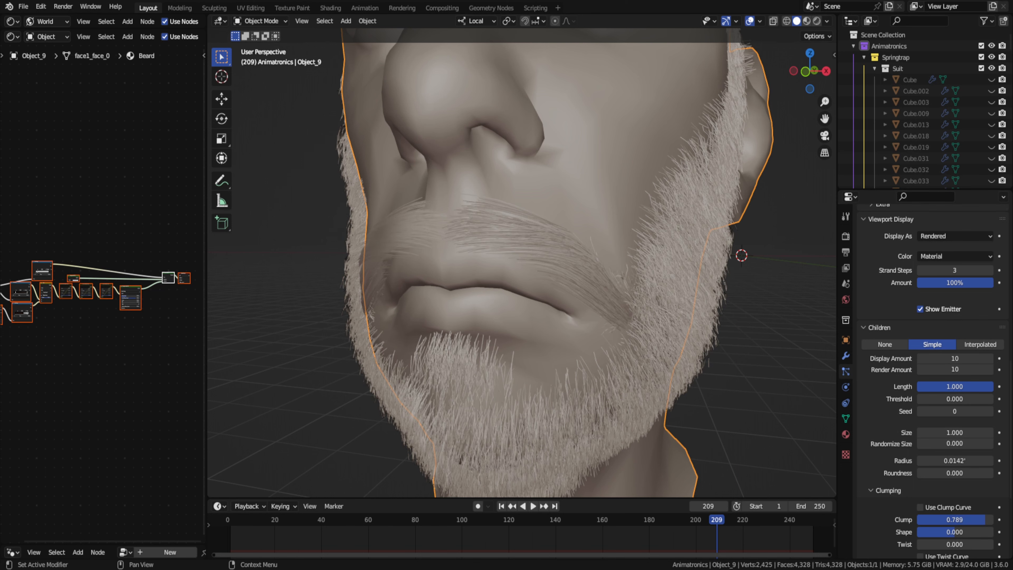
scroll(954, 473, "down", 10)
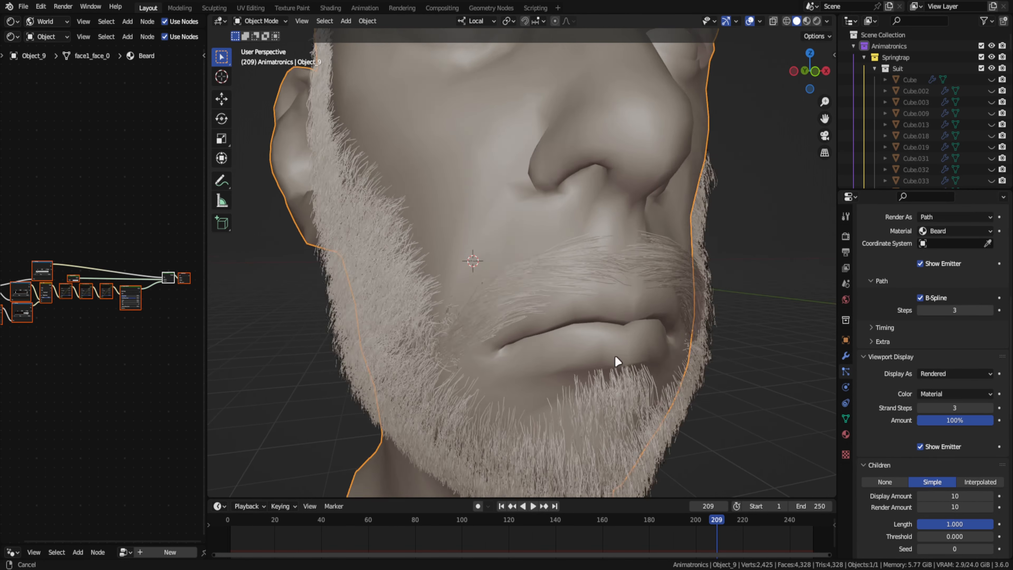
key("z")
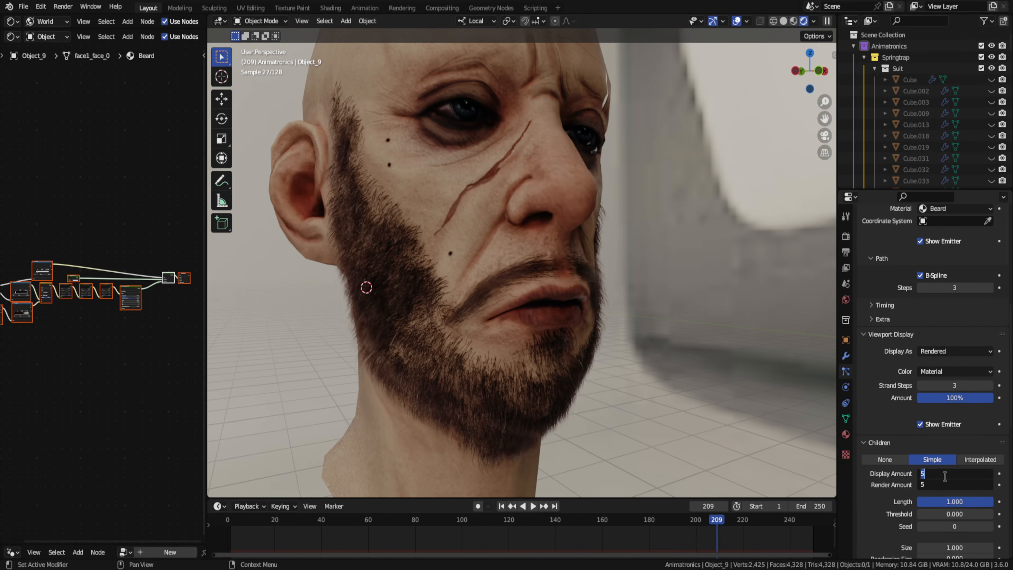
scroll(919, 387, "down", 8)
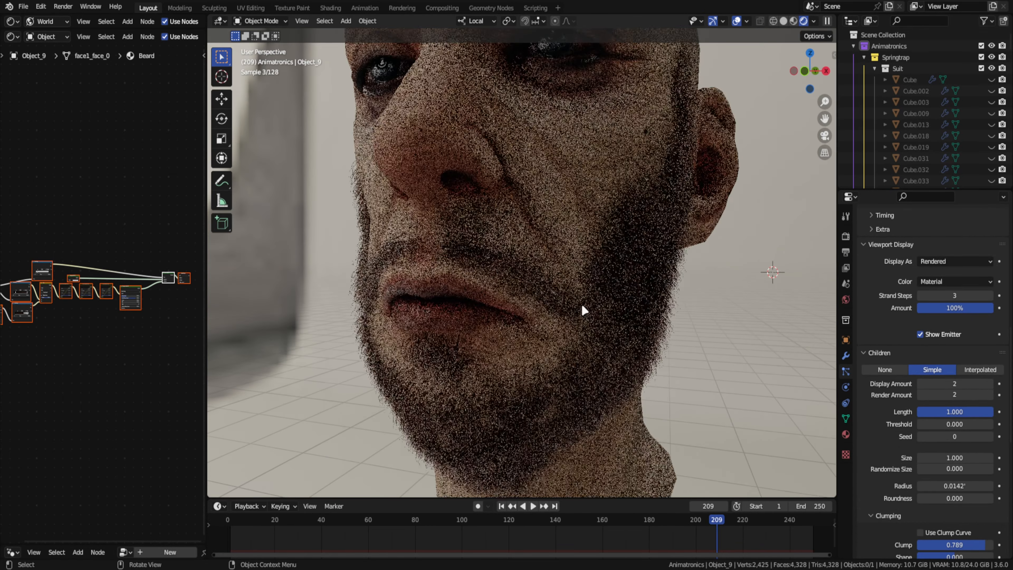
left_click(824, 135)
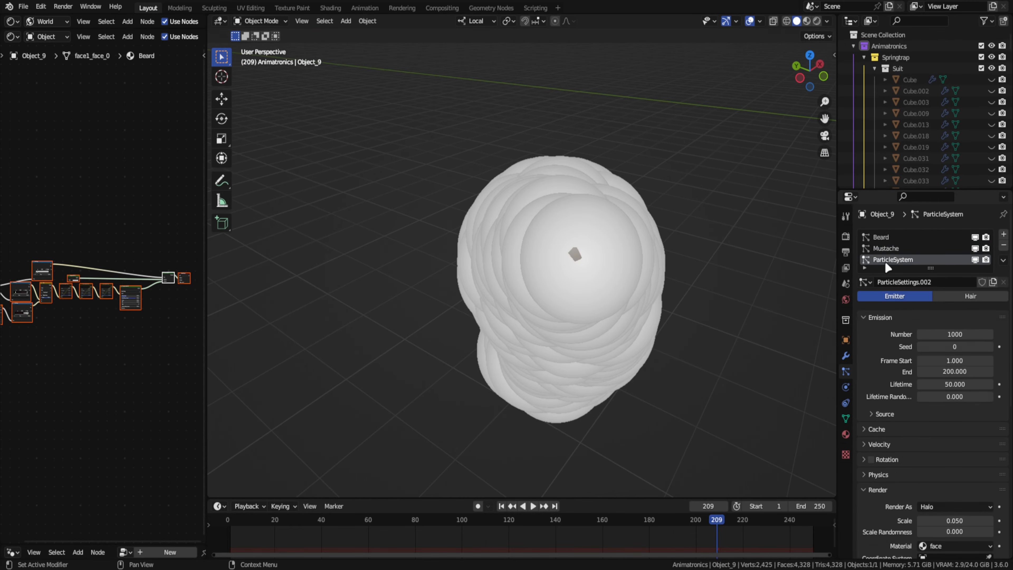
- Set the new head hair particle system's hair length to 0.01'
scroll(919, 396, "down", 3)
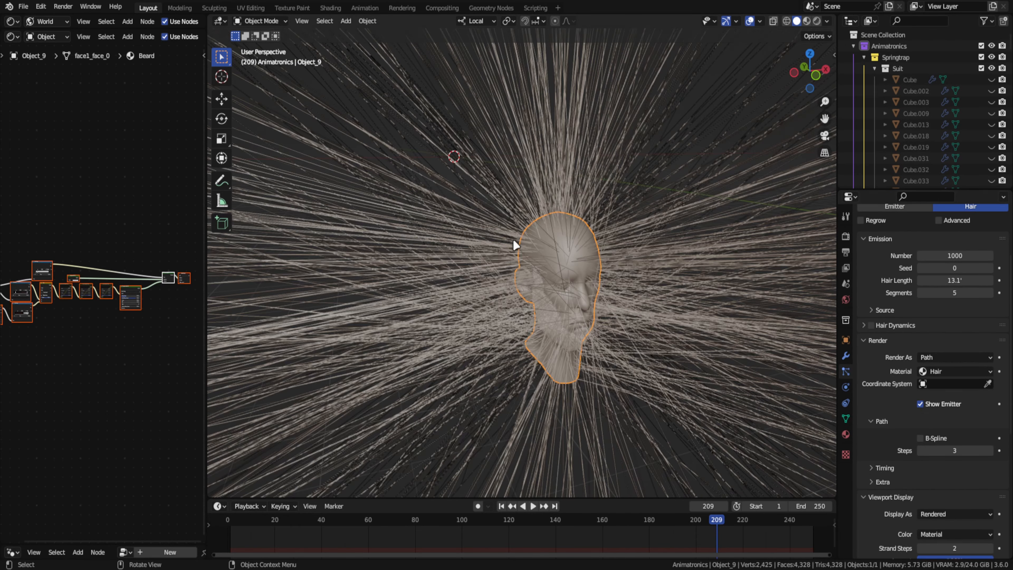
left_click(942, 280)
type("0")
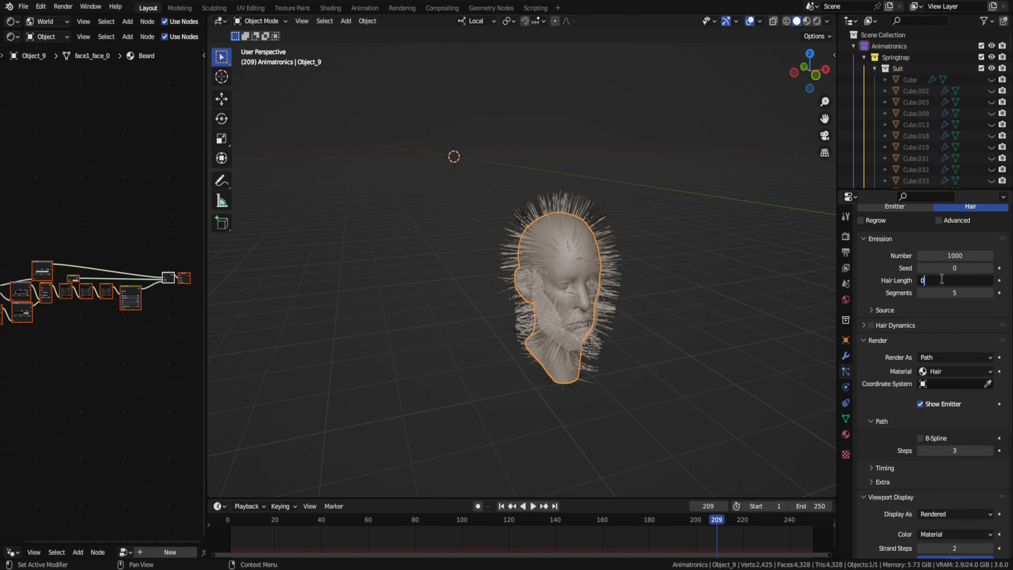
type(".0")
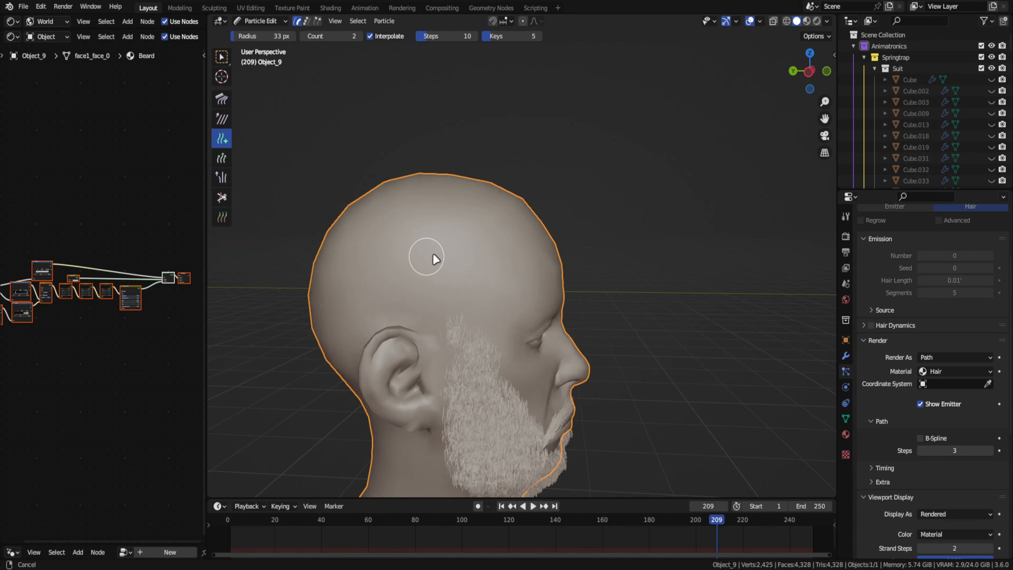
- Paint short hairs over the side and back of the head with the Add brush in Particle Edit mode, with interpolation off
middle_click_drag(432, 256, 583, 336)
left_click(369, 36)
middle_click_drag(459, 232, 512, 223)
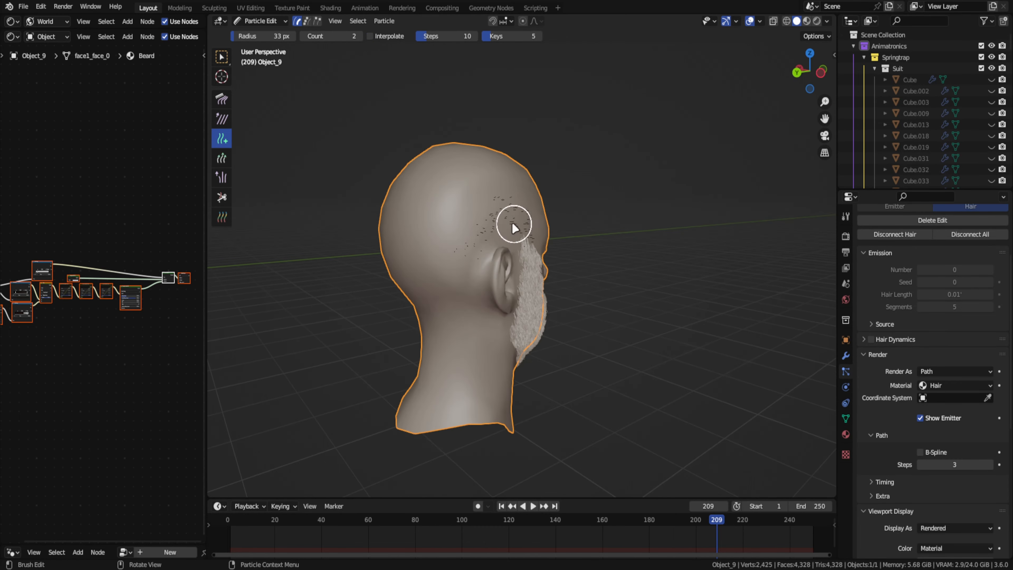
left_click_drag(447, 207, 410, 297)
middle_click_drag(410, 296, 360, 299)
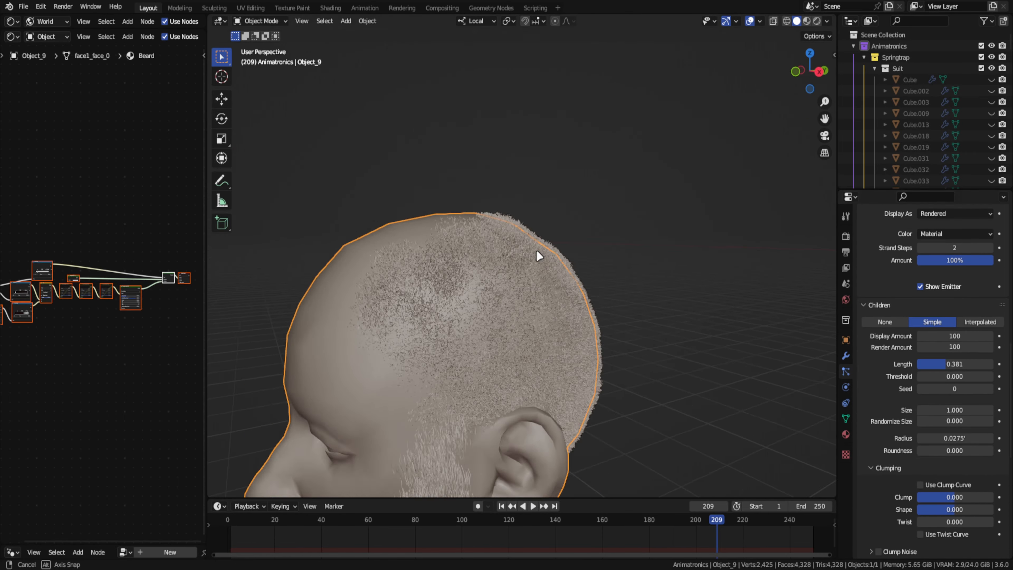
- Check the head hair in rendered shading and through the camera
key("z")
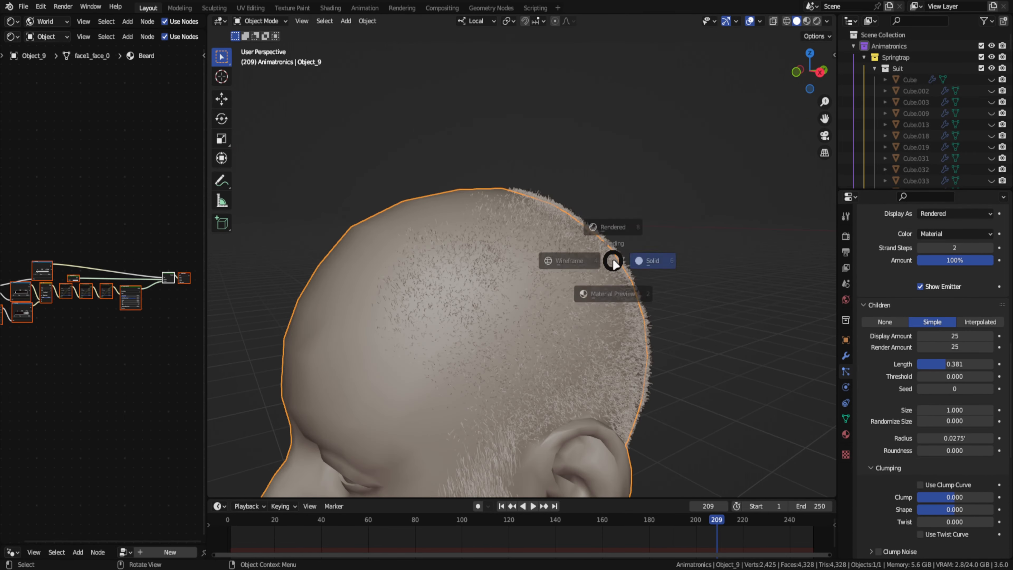
left_click(580, 212)
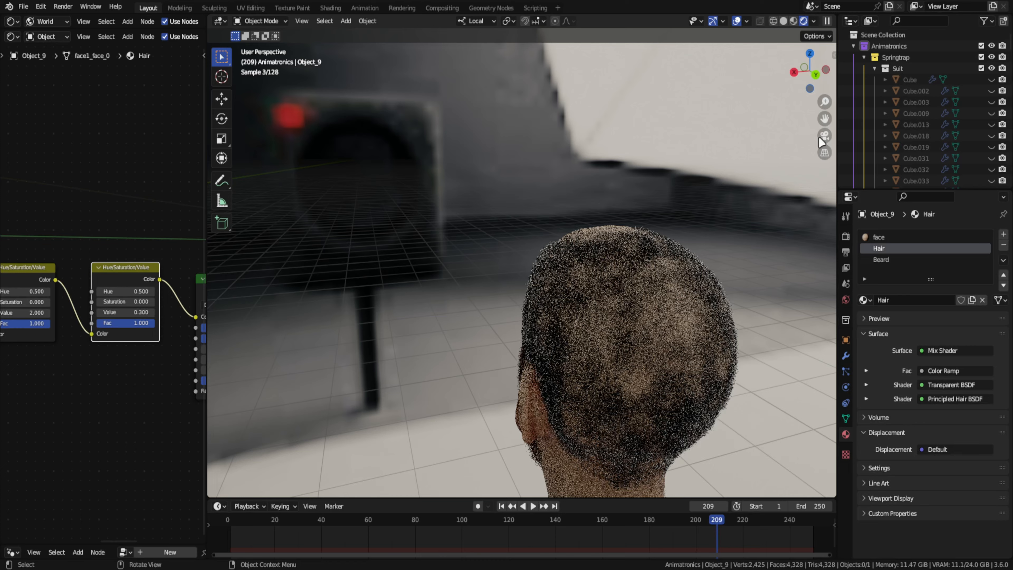
left_click(824, 135)
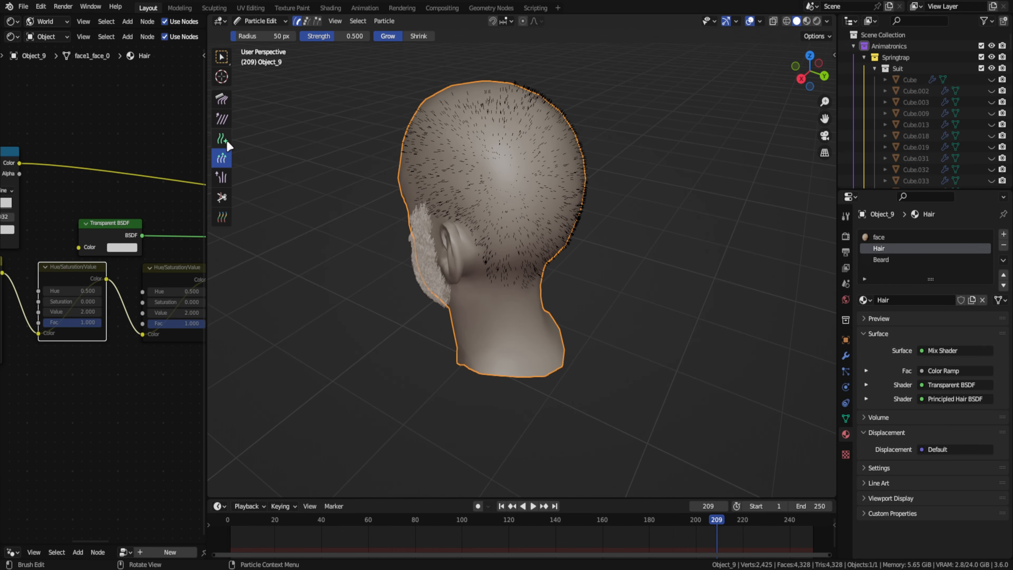
- Add more hairs to the back of the head, comb them down and trim them with the Cut brush
left_click(227, 142)
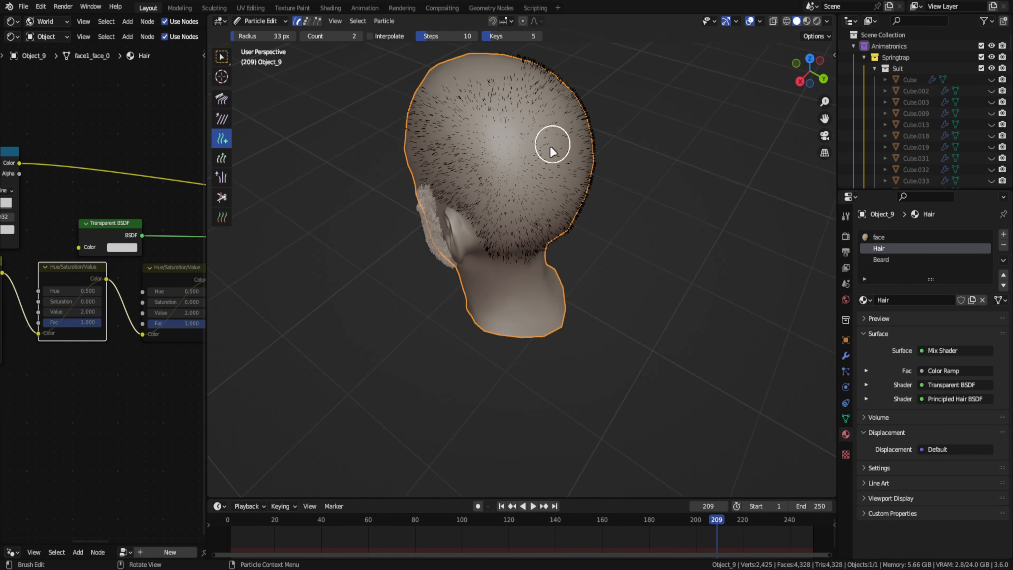
mouse_move(552, 151)
middle_mouse_down()
mouse_move(660, 149)
mouse_move(603, 305)
middle_mouse_up()
left_click(222, 99)
middle_click_drag(660, 216, 665, 256)
scroll(638, 255, "up", 4)
left_click(222, 198)
middle_click_drag(574, 340, 636, 351)
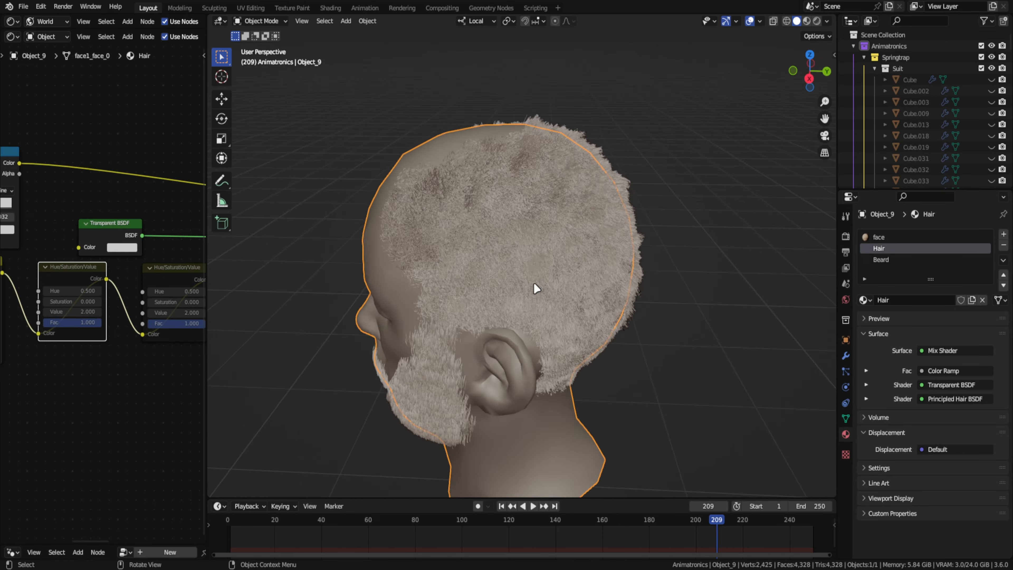
- Leave Particle Edit mode and show the filled-in head hair in rendered shading
key("ctrl+Tab")
left_click(259, 358)
key("ctrl+Tab")
left_click(260, 272)
key("z")
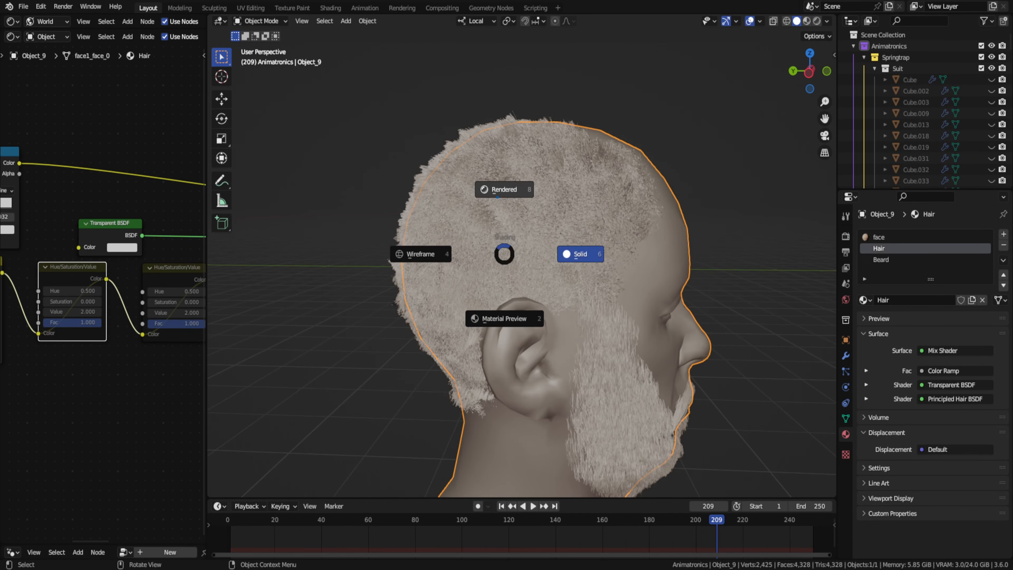
left_click(504, 188)
- Try child display and render amounts of 75 and 150 on the head hair, comparing them through the camera
left_click(845, 371)
scroll(958, 418, "down", 10)
middle_click_drag(660, 275, 724, 277)
left_click_drag(967, 379, 967, 392)
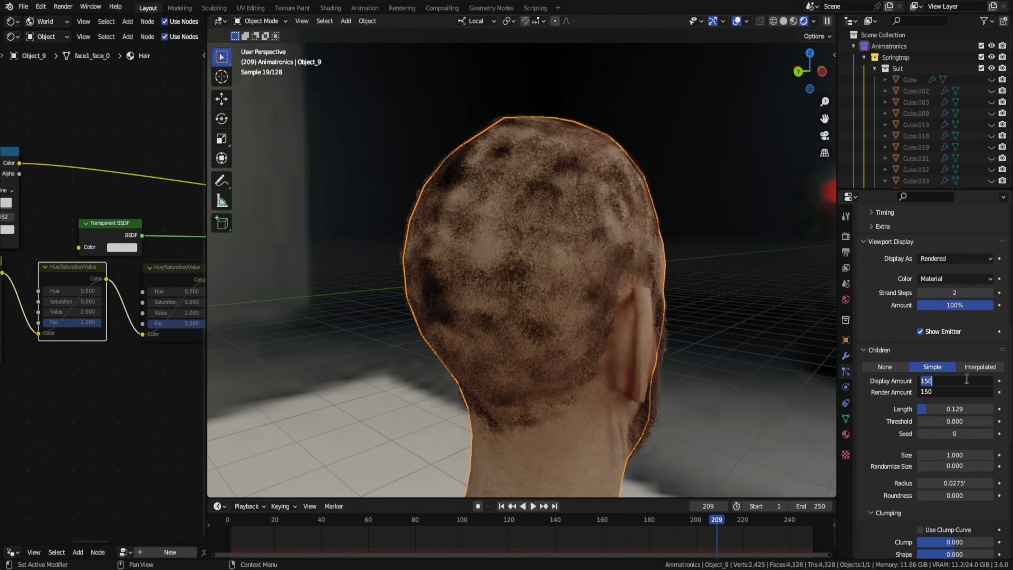
left_click(749, 278)
middle_click_drag(627, 280, 681, 281)
key("KP_0")
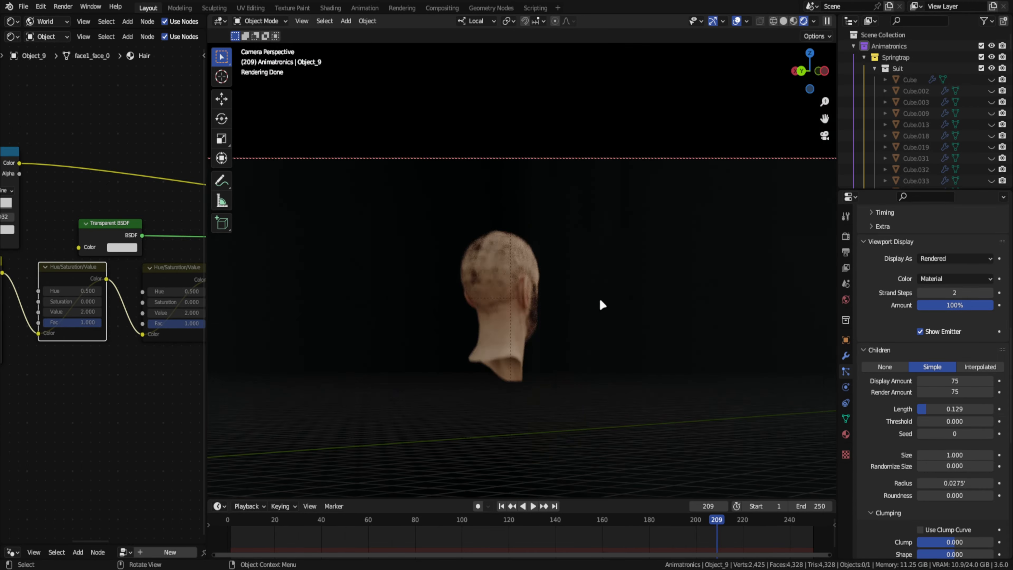
scroll(602, 304, "up", 8)
left_click_drag(957, 381, 957, 392)
type("25")
key("Return")
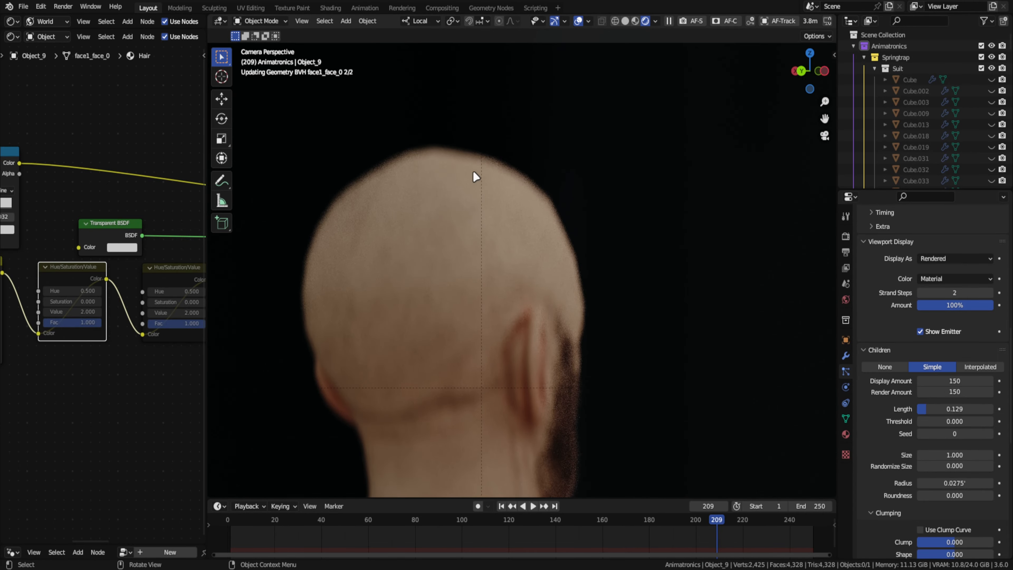
- Trim the hairs on the upper back of the head with the Cut brush in Particle Edit mode
scroll(455, 223, "down", 2)
middle_click_drag(450, 235, 554, 228)
left_click(555, 230)
key("ctrl+Tab")
left_click(509, 272)
left_click(784, 21)
scroll(604, 276, "down", 2)
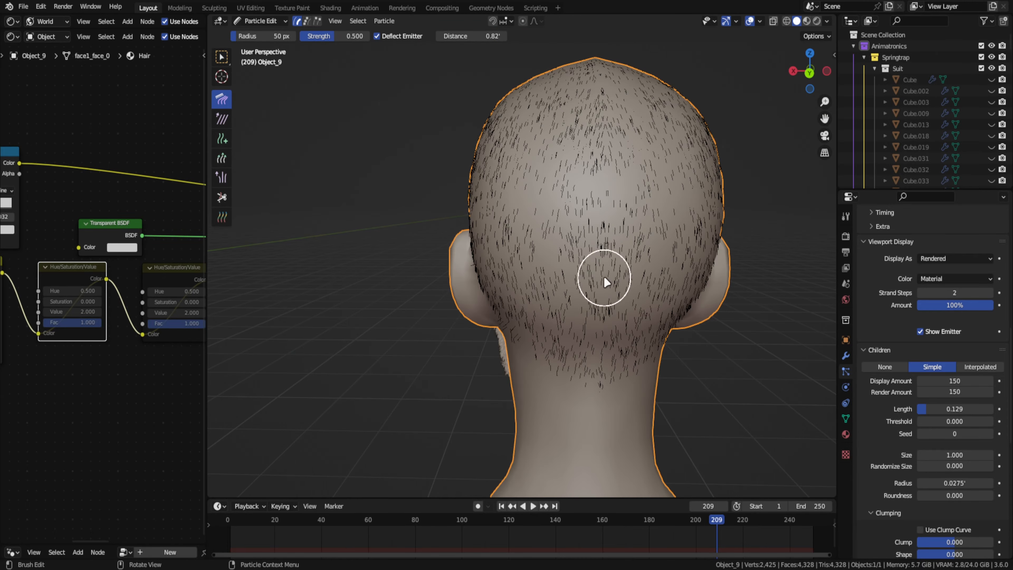
scroll(606, 280, "up", 4)
left_click(222, 196)
scroll(538, 296, "up", 2)
scroll(543, 199, "down", 3)
middle_click_drag(517, 165, 518, 192)
key("ctrl+Tab")
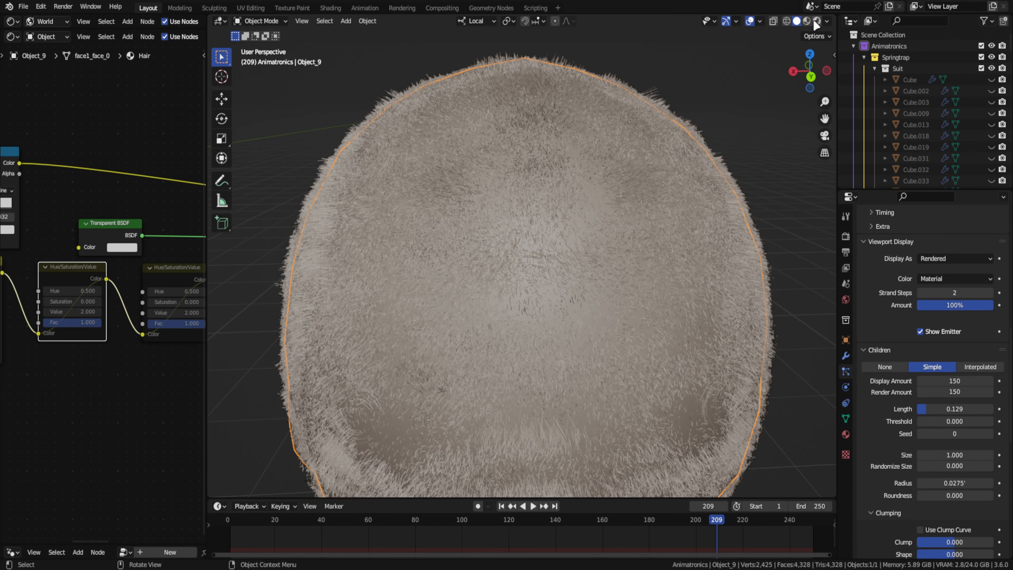
- Try Interpolated children on the head hair and view the effect in rendered shading
left_click(816, 22)
key("KP_0")
left_click(980, 367)
middle_click_drag(674, 298, 599, 296)
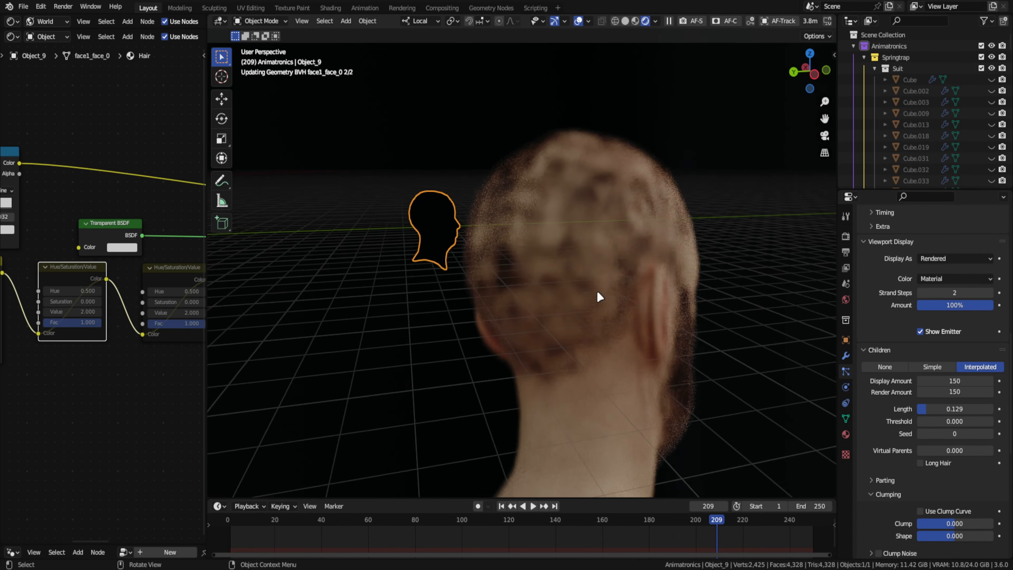
scroll(599, 296, "up", 4)
left_click(784, 21)
scroll(738, 379, "up", 2)
key("ctrl+z")
- Set the head hair's children to Simple with display and render amounts of 25
middle_click_drag(742, 386, 762, 303)
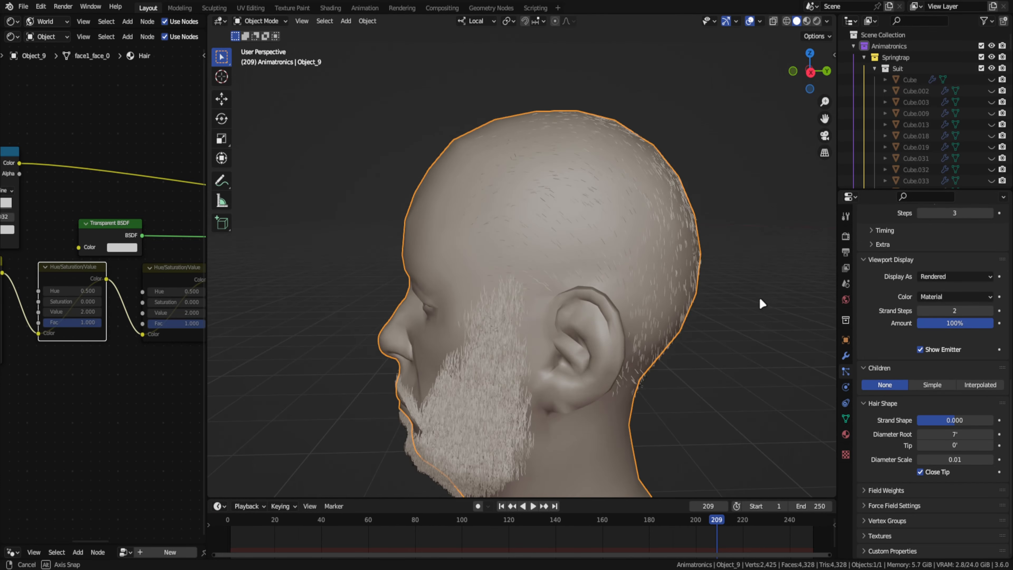
mouse_move(605, 257)
middle_mouse_down()
mouse_move(530, 226)
mouse_move(729, 331)
mouse_move(790, 279)
middle_mouse_up()
key("ctrl+Tab")
left_click(932, 385)
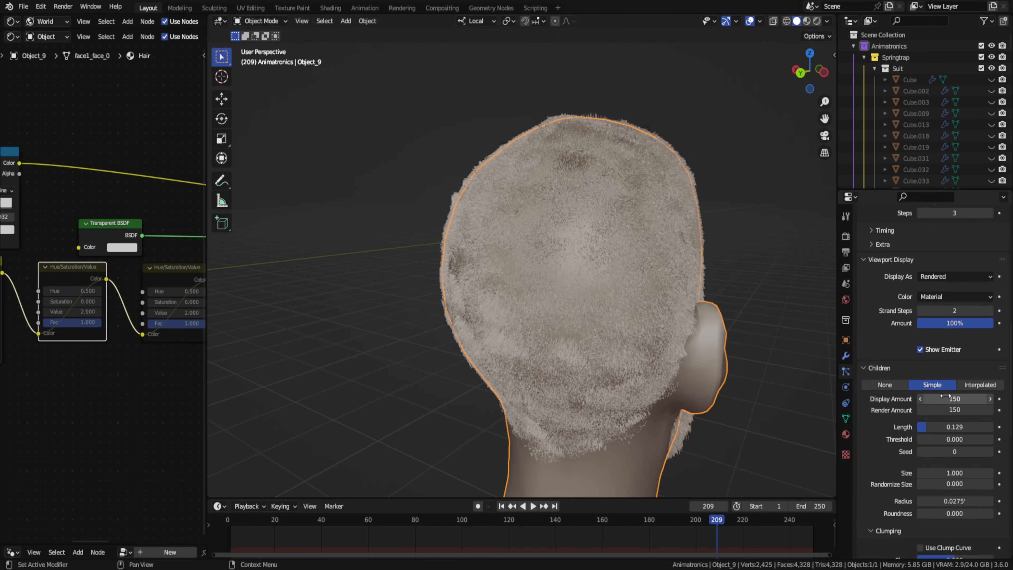
left_click_drag(949, 398, 949, 410)
type("25z")
- Inspect the head hair from several sides in rendered shading and through the camera
left_click(660, 89)
middle_click_drag(644, 161, 692, 208)
scroll(692, 208, "down", 2)
left_click(692, 208)
scroll(678, 208, "up", 5)
mouse_move(567, 206)
middle_mouse_down()
mouse_move(629, 208)
mouse_move(721, 187)
middle_mouse_up()
key("KP_0")
- Return to solid shading, exit local view and unhide the FNaF 3 HW building collection
left_click(624, 21)
key("KP_Divide")
left_click(853, 46)
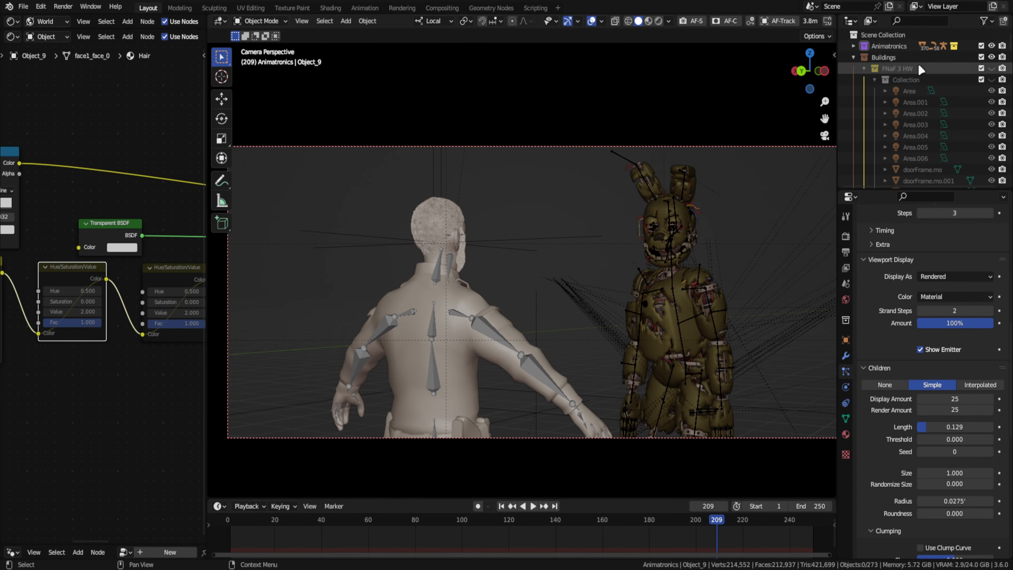
left_click(992, 68)
- Show the viewport-disable toggles in the outliner and collapse the Cinematography and Buildings collections
left_click(985, 21)
left_click(935, 52)
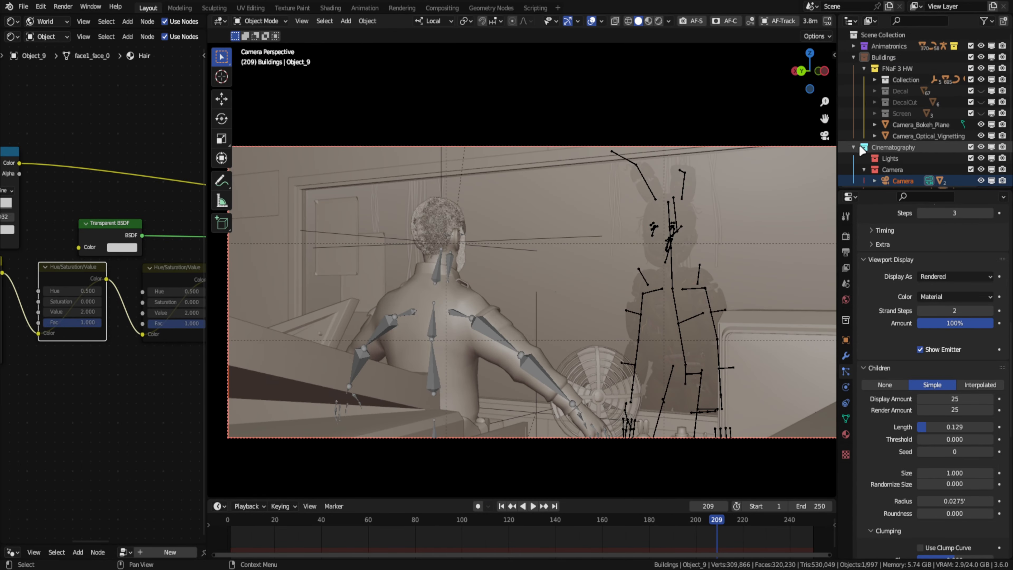
left_click(853, 148)
left_click(853, 57)
left_click(895, 79)
- Save the file, render frame 209 as a still image and inspect the result up close
key("ctrl+s")
left_click(402, 8)
left_click(846, 76)
left_click(63, 7)
left_click(80, 19)
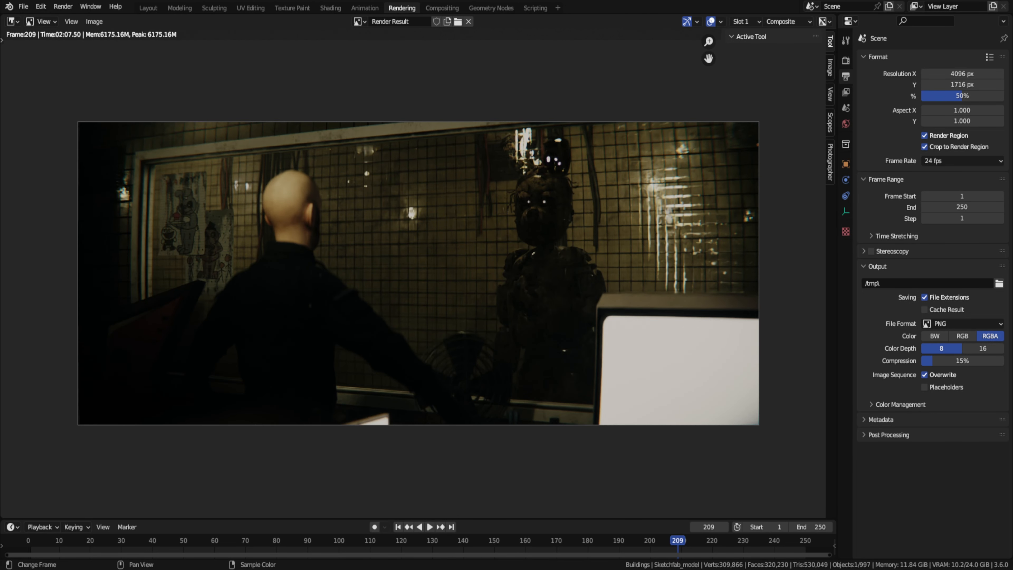
scroll(230, 291, "up", 5)
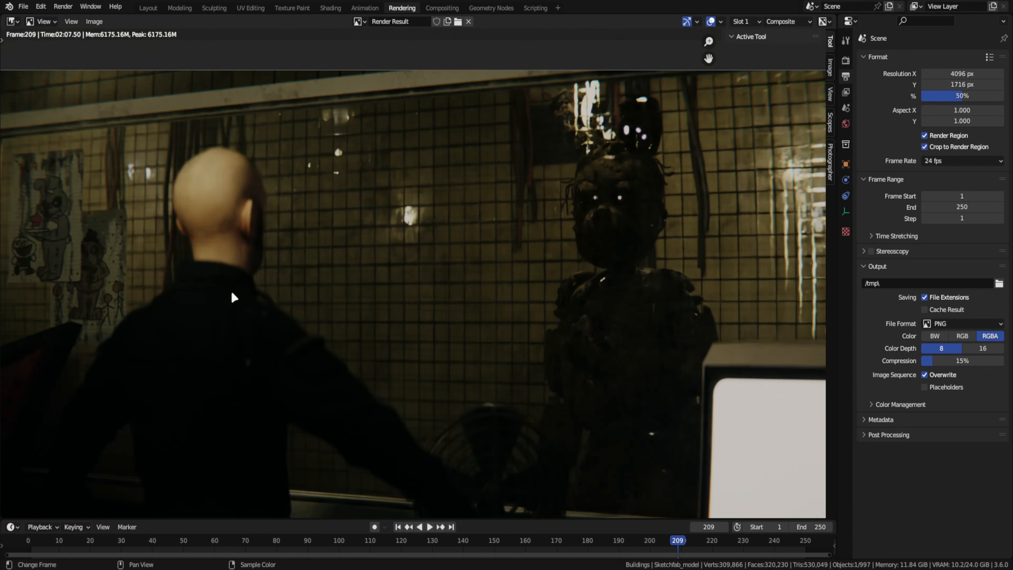
scroll(237, 320, "down", 4)
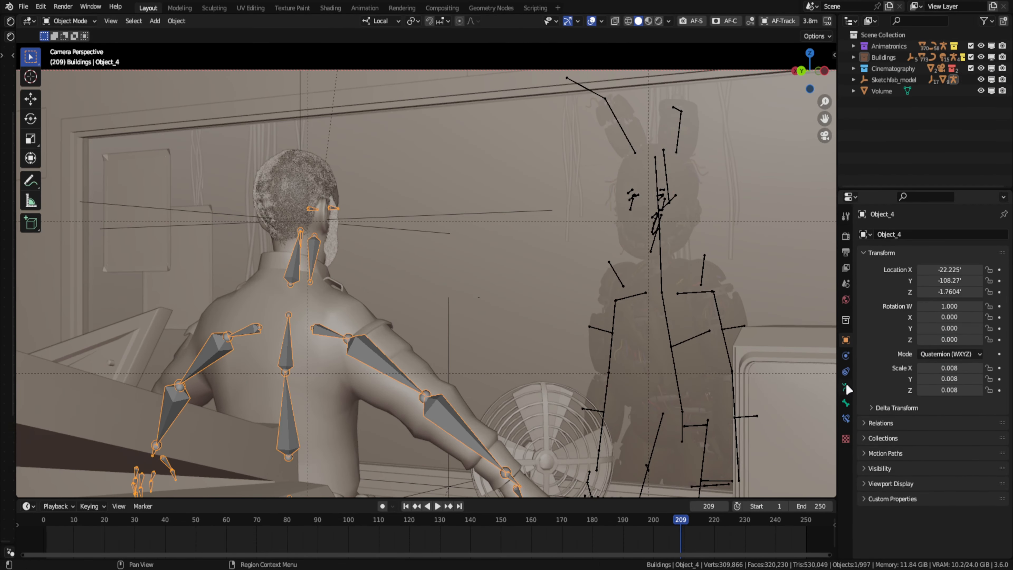
- Load FNAF_3_gameplay.jpg as the main monitor screen's emission texture and rotate its UVs about 180° to fit the picture
left_click(402, 8)
left_click(148, 8)
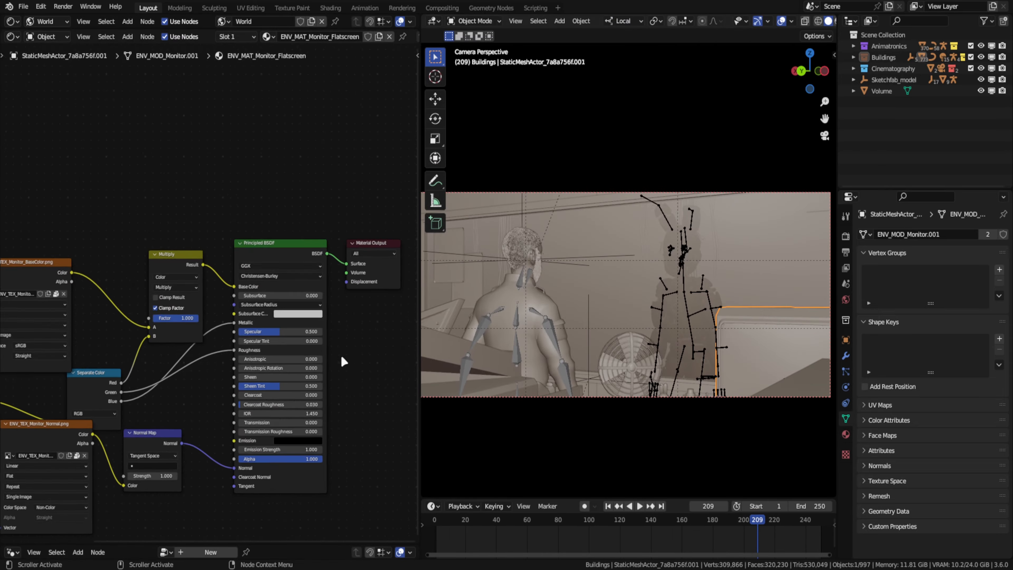
middle_click_drag(638, 320, 739, 337)
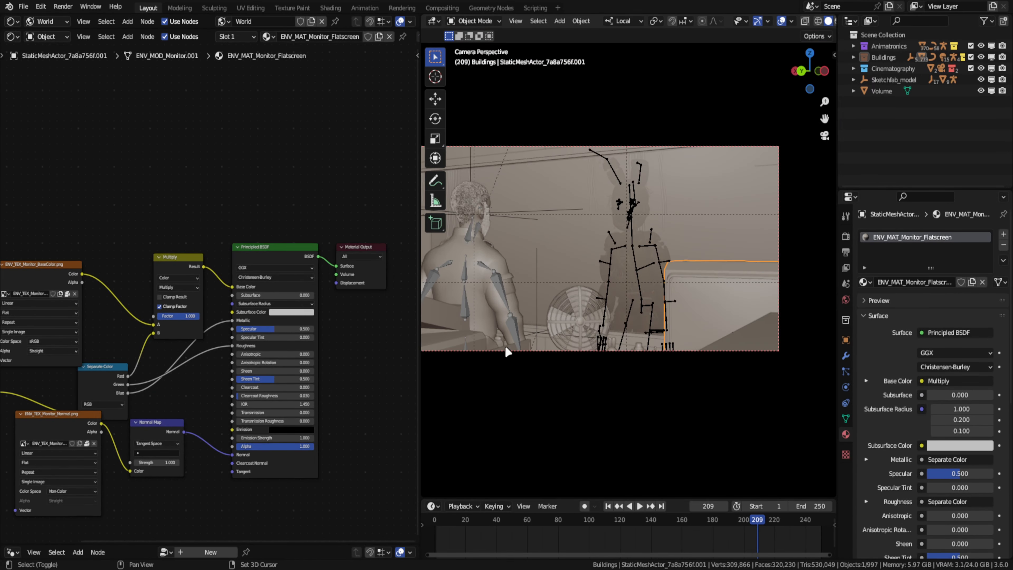
key("KP_Divide")
left_click(703, 91)
middle_click_drag(736, 257, 718, 252)
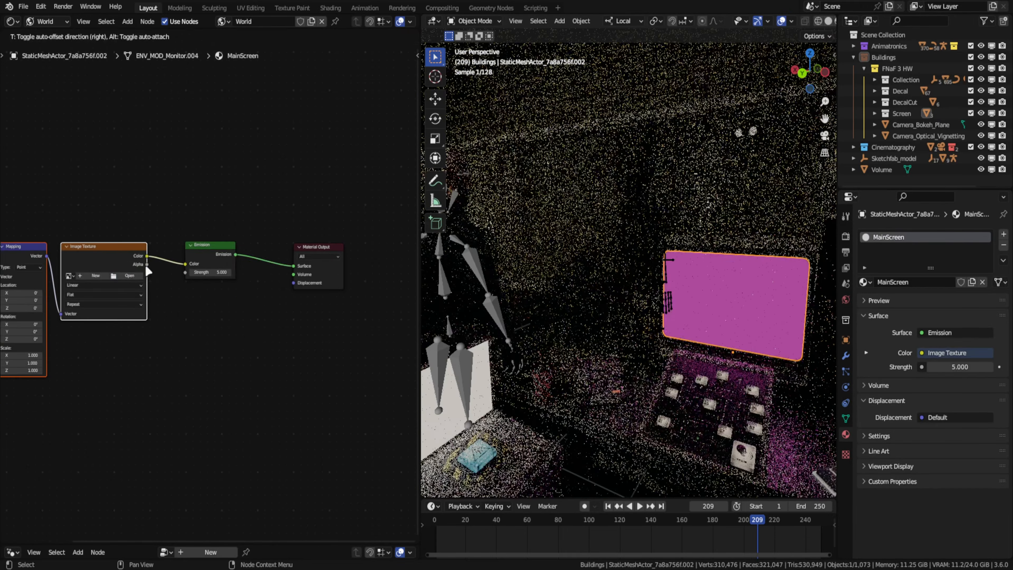
left_click(144, 265)
double_click(400, 166)
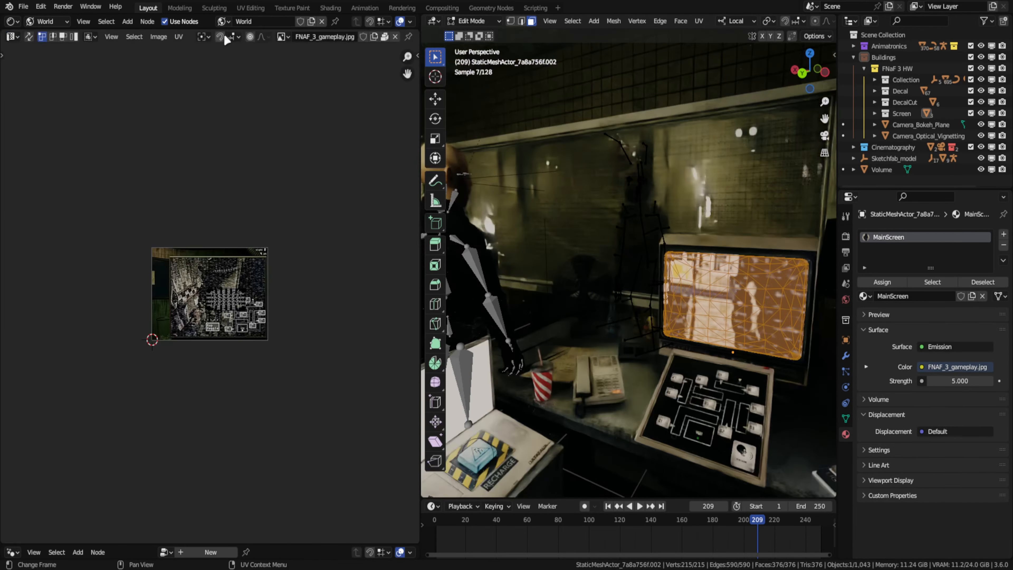
scroll(297, 293, "up", 2)
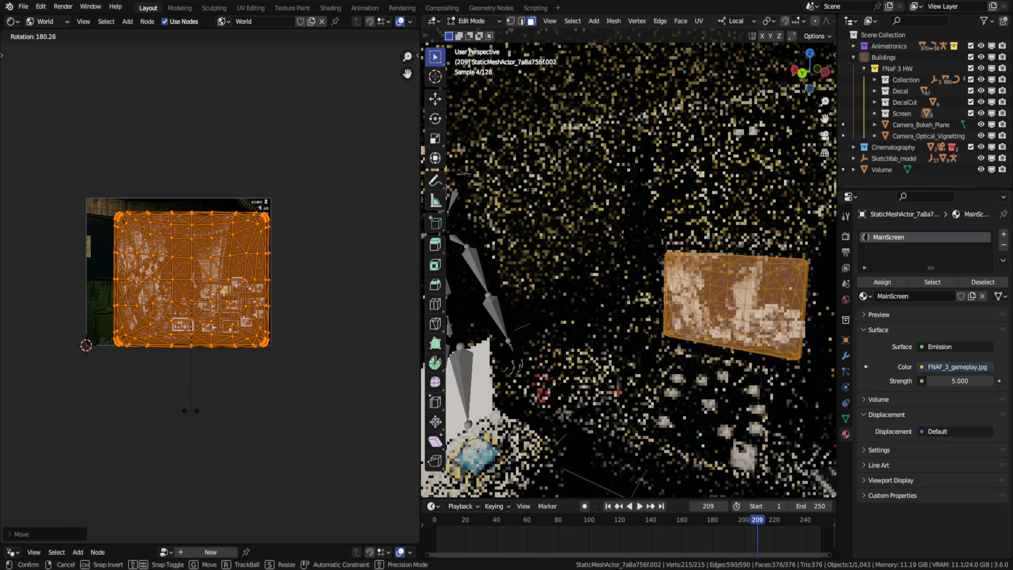
key("Tab")
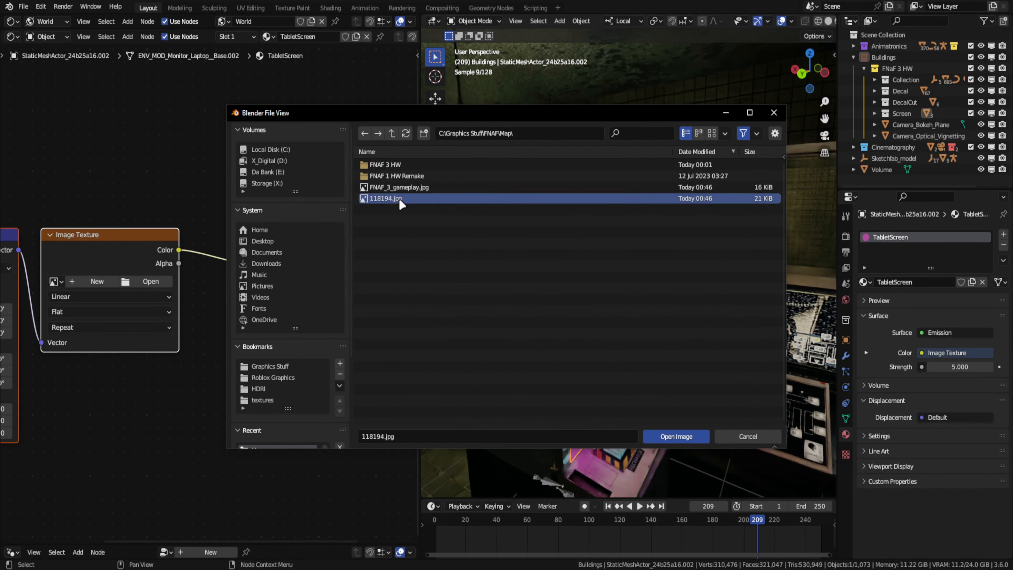
- Load 118194.jpg into the TabletScreen material and scale and rotate the UVs to fit its restart menu
double_click(399, 199)
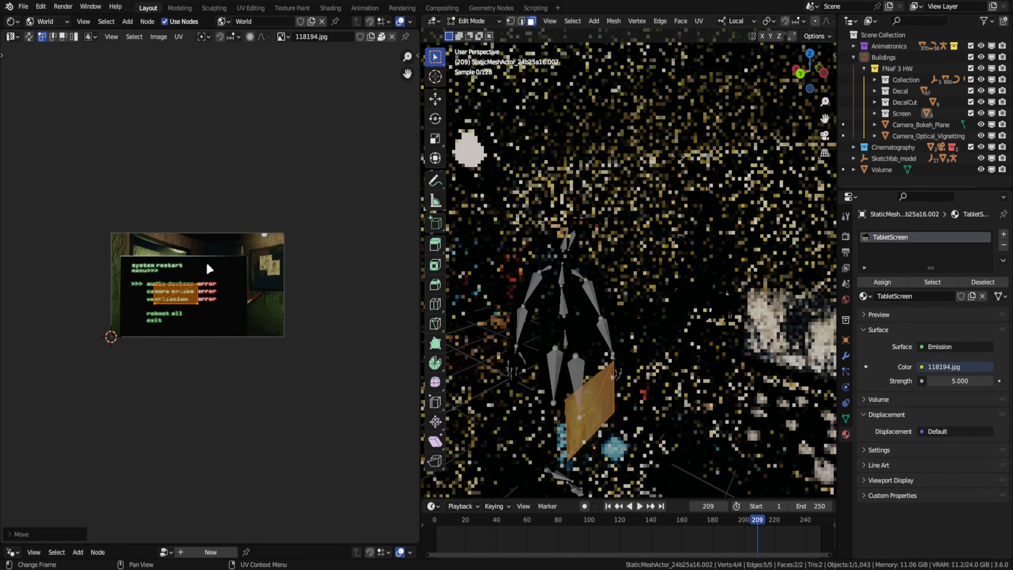
key("s")
key("y")
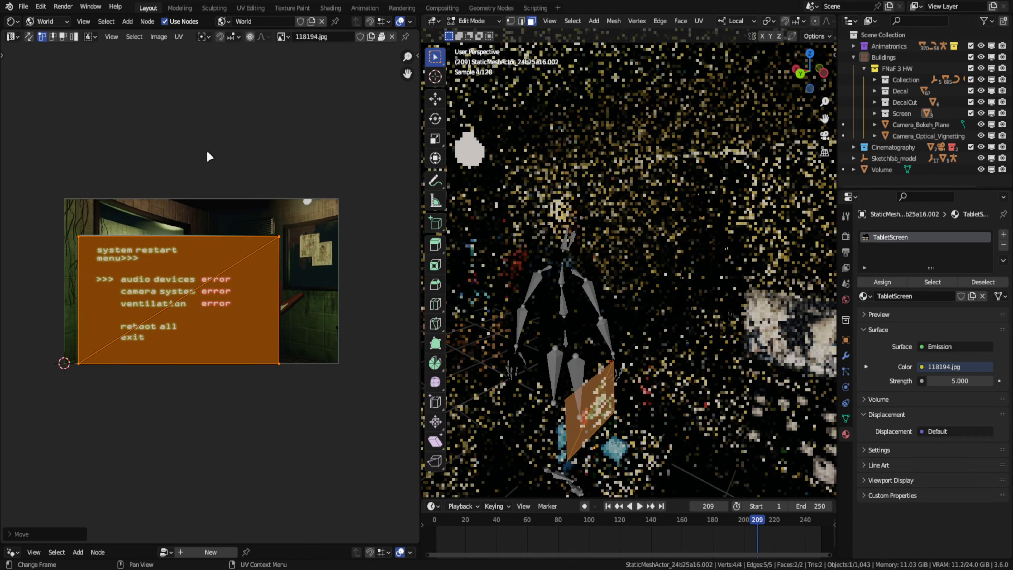
key("r")
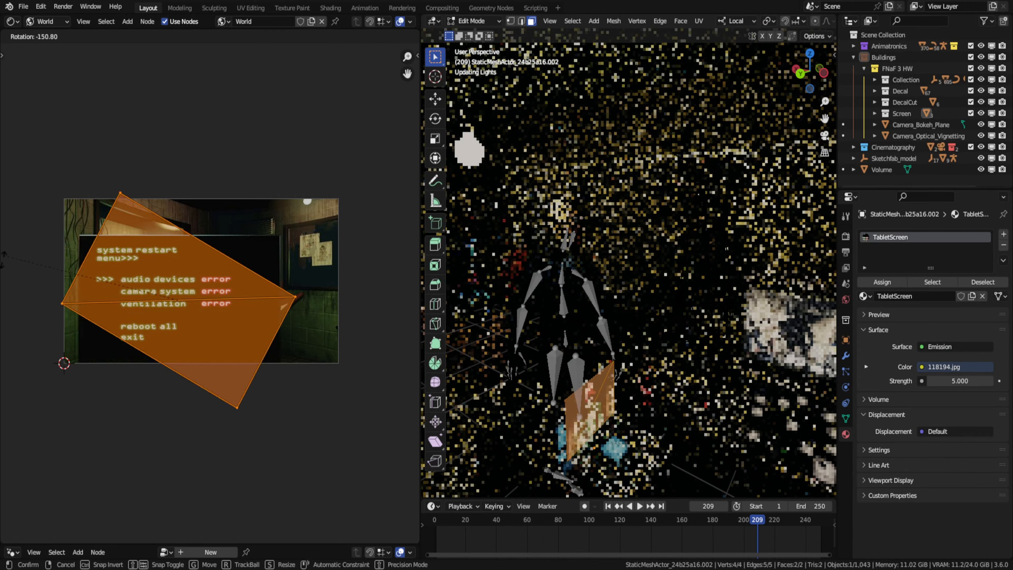
left_click(271, 300)
key("Tab")
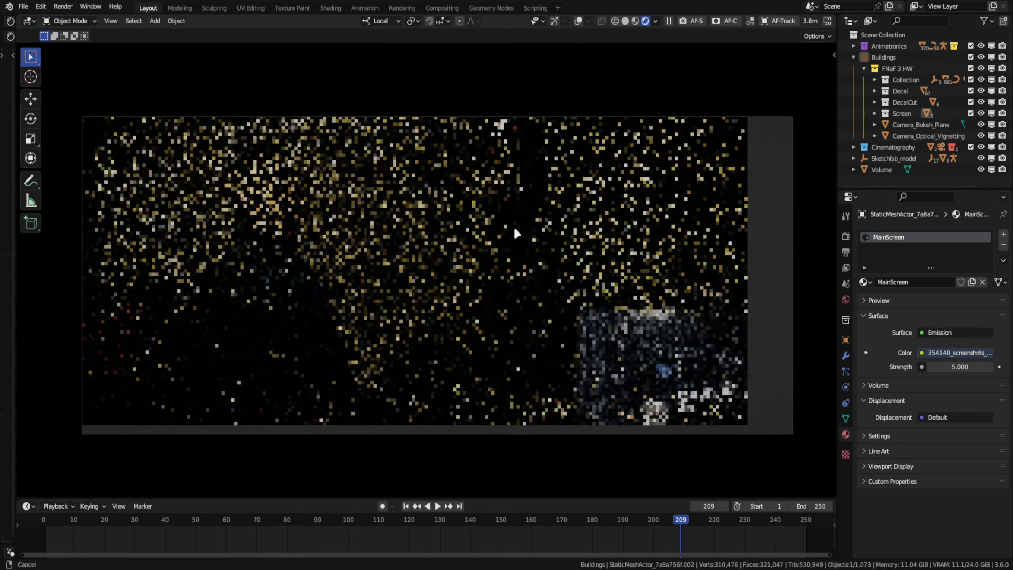
- Enable motion blur in the render settings with a shutter of 0.75
left_click(846, 236)
left_click(893, 281)
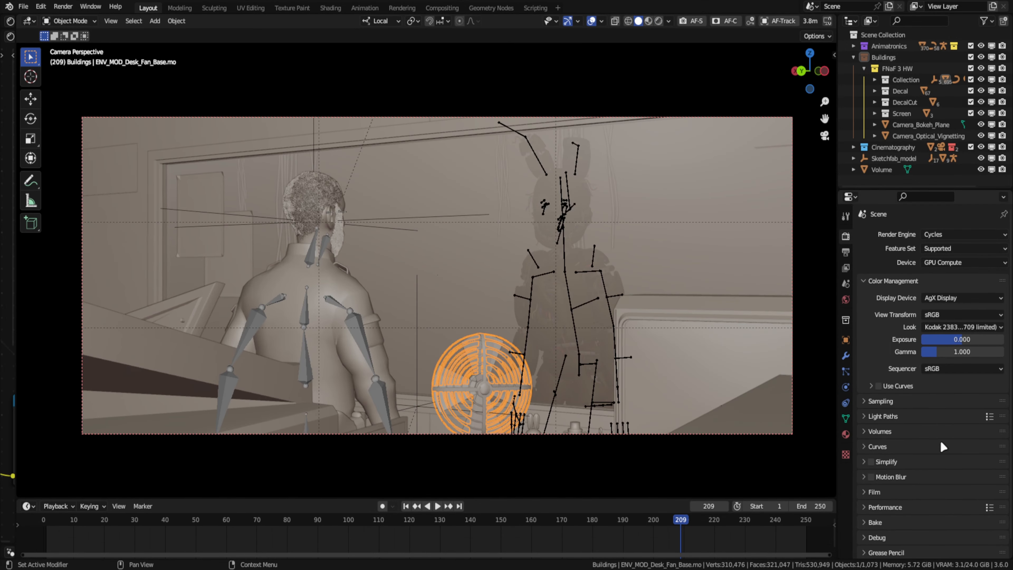
double_click(948, 505)
key("BackSpace")
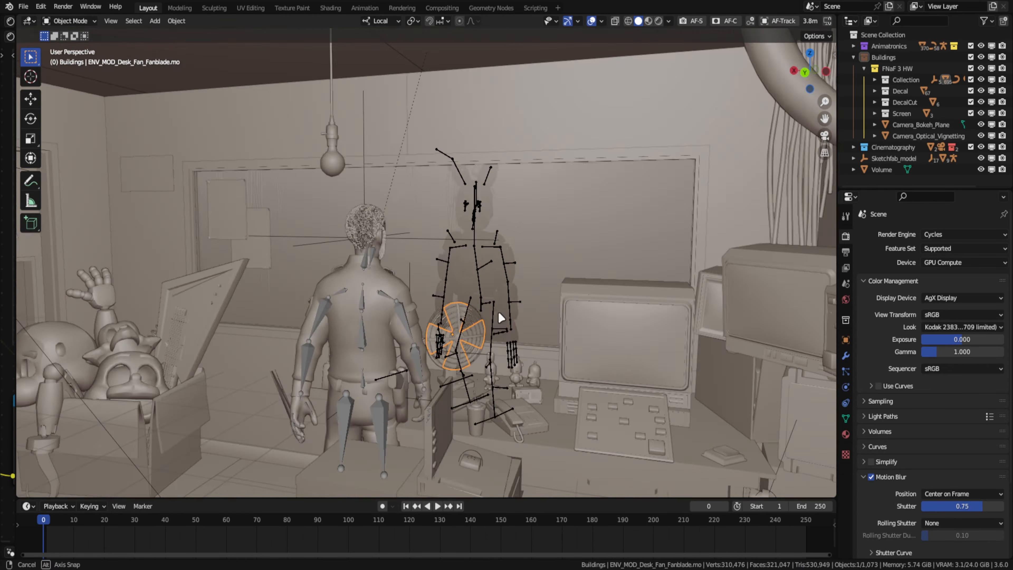
- Rotate the desk fan's blades about their X axis and insert a keyframe at frame 0
key("r")
key("x")
key("x")
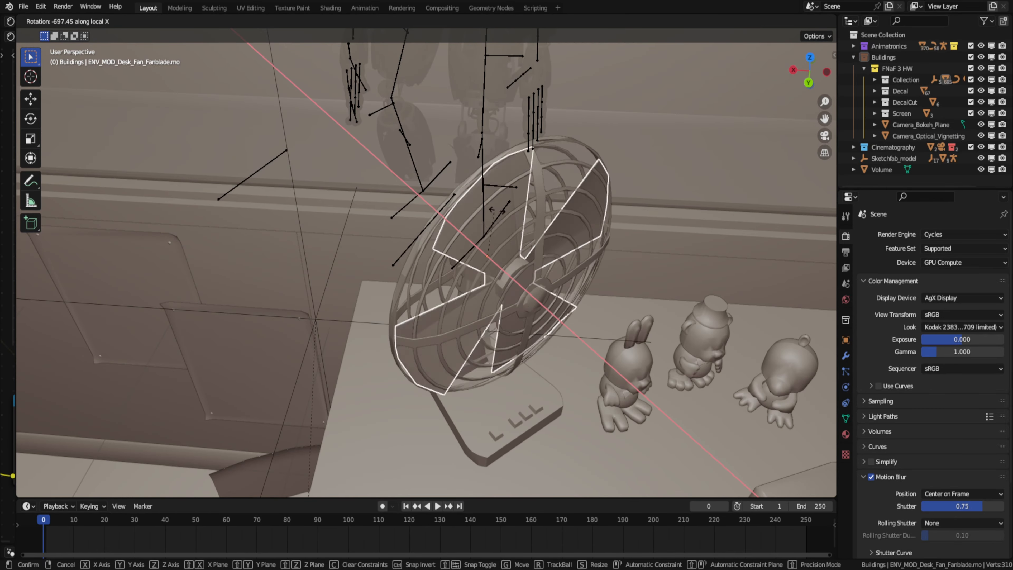
key("i")
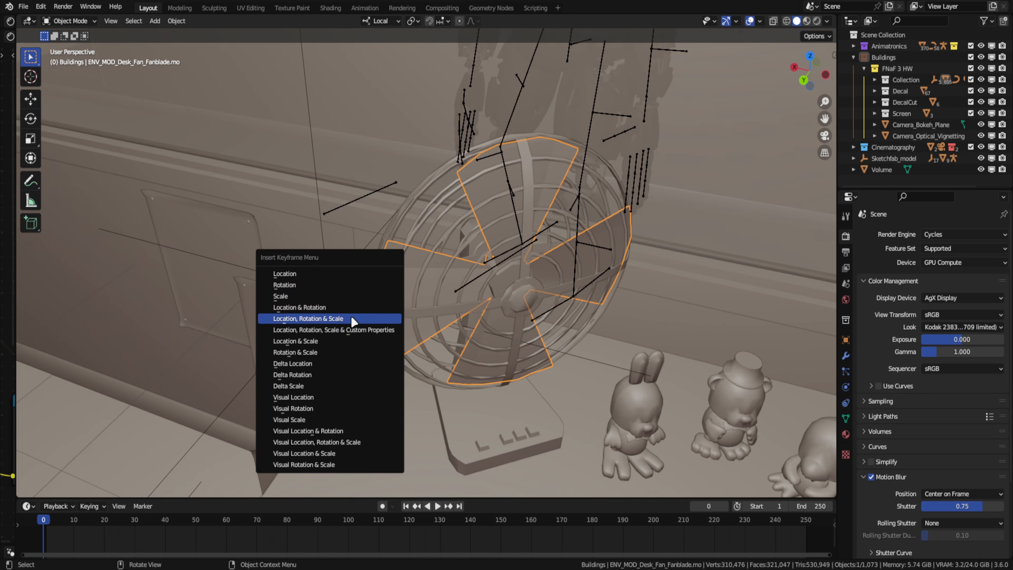
left_click(353, 319)
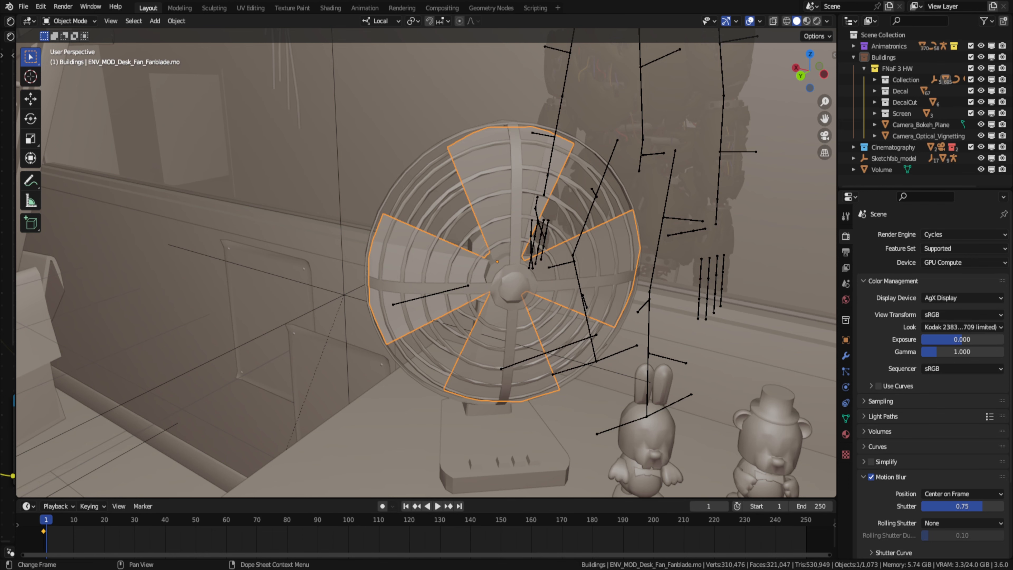
- Rotate the desk fan's blades about their local X axis and insert a rotation keyframe at frame 15
key("space")
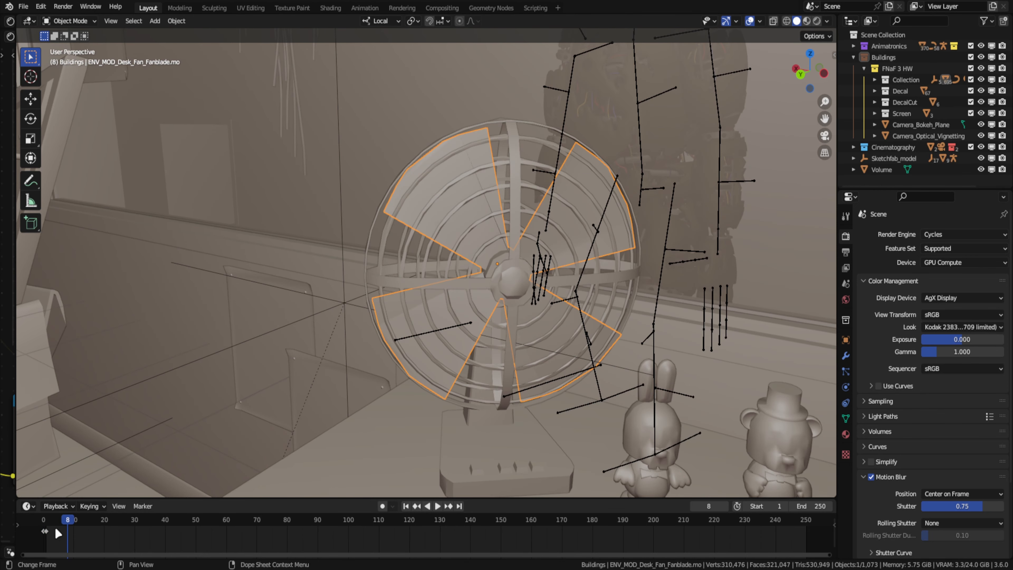
key("ctrl+z")
key("r")
key("x")
left_click(276, 319)
key("i")
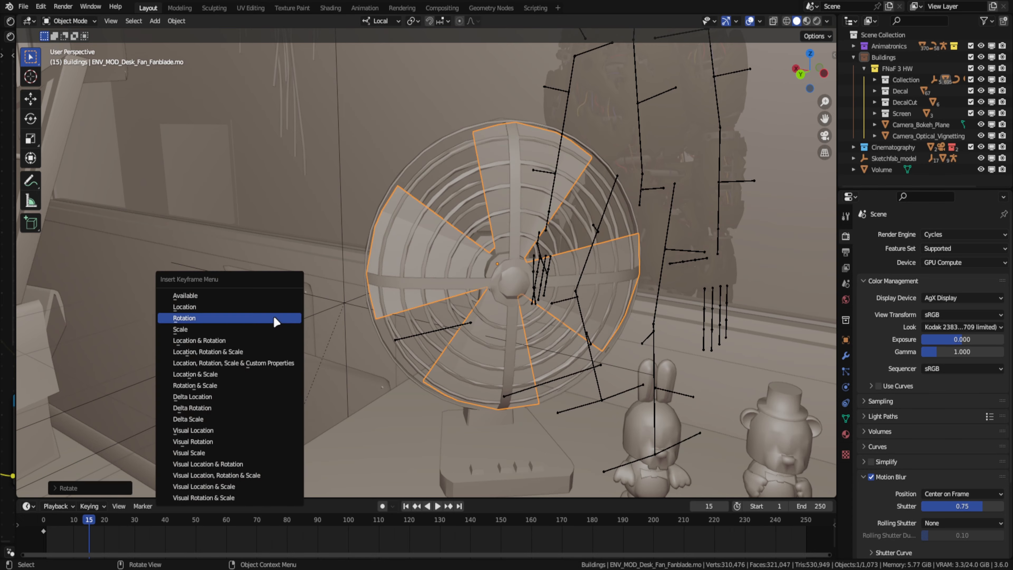
left_click(275, 319)
- Spin the fan blades further about local X and insert another rotation keyframe at frame 20
key("space")
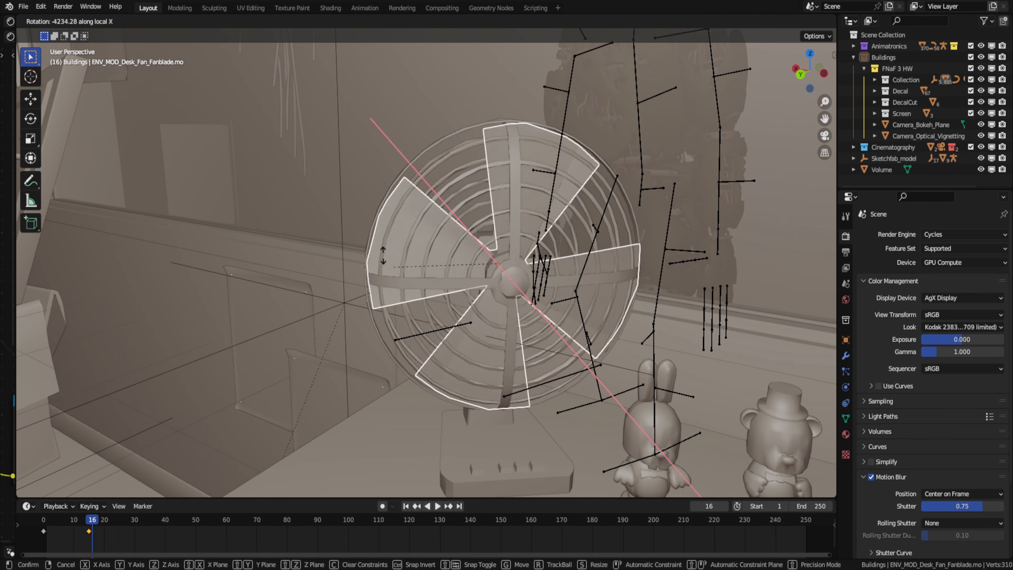
left_click(384, 255)
key("i")
left_click(89, 518)
- Render the fan region at frame 20 through the camera and inspect the blades' motion blur
left_click(400, 9)
left_click(148, 8)
key("KP_0")
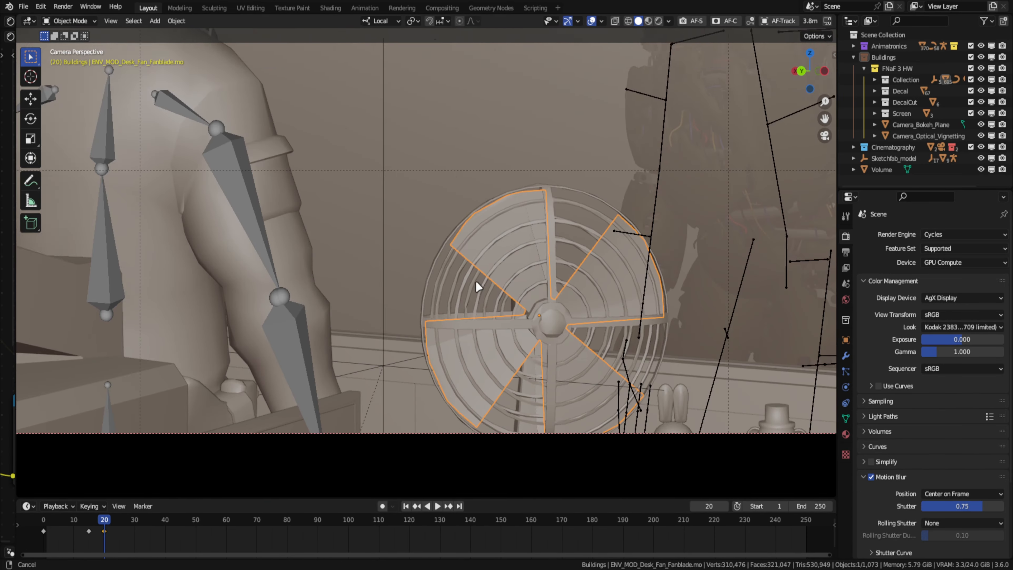
middle_click_drag(477, 287, 451, 259, "shift")
left_click(401, 8)
key("F12")
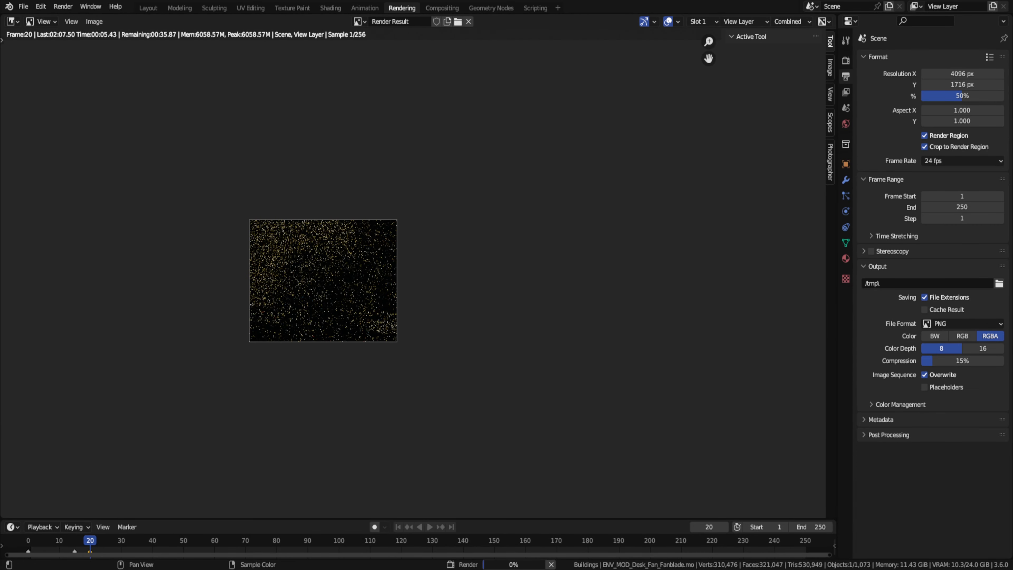
scroll(511, 374, "up", 5)
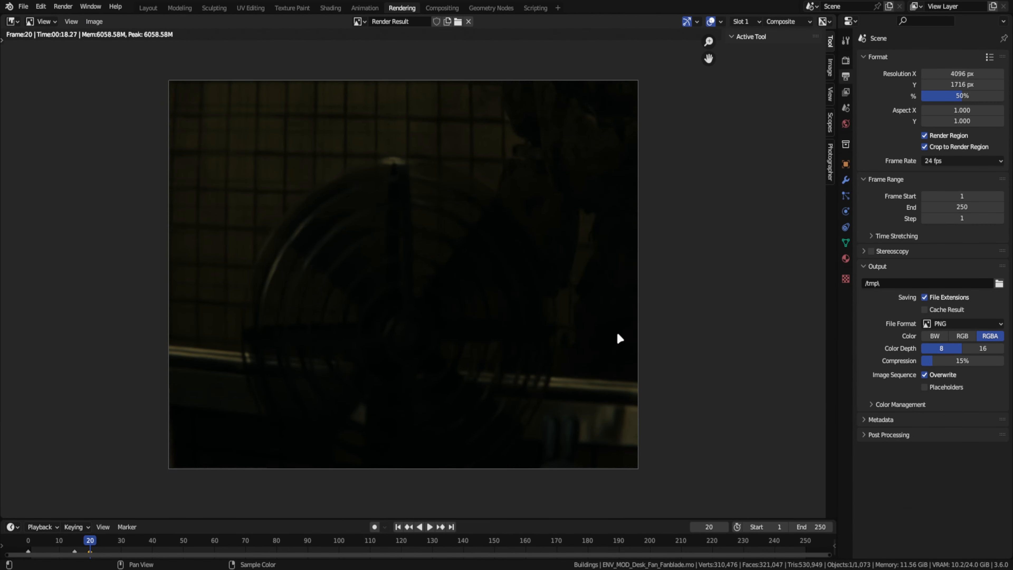
scroll(620, 338, "down", 1)
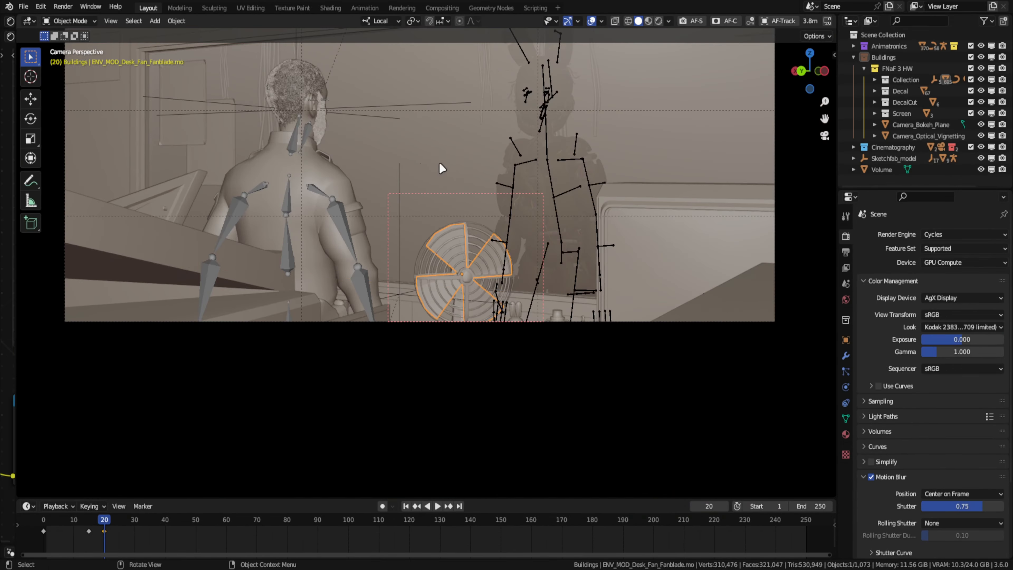
scroll(418, 180, "up", 4)
- Start reposing the man by moving and rotating parts of his armature
left_click(401, 169)
middle_click_drag(402, 169, 575, 199)
key("g")
left_click(547, 224)
key("g")
left_click(630, 230)
left_click(389, 216)
key("r")
- Rotate the man's right arm bones, turning the R_elbow_2_041 bone about 20° on its local X axis
middle_click_drag(459, 303, 171, 212)
left_click(488, 205)
left_click_drag(464, 215, 443, 235)
left_click(504, 307)
left_click_drag(453, 275, 328, 248)
middle_click_drag(399, 248, 303, 243)
left_click_drag(498, 229, 421, 265)
middle_click_drag(422, 265, 531, 239)
left_click_drag(448, 242, 452, 208)
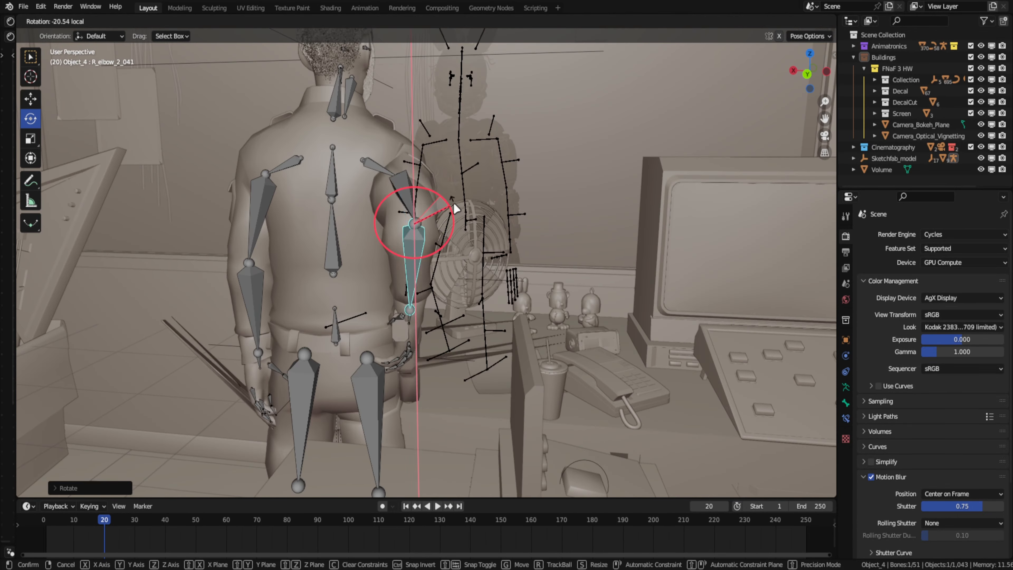
- Rotate the man's right upper arm and elbow bones to push the elbow backwards, checking it from the side
left_click(395, 160)
mouse_move(452, 199)
middle_mouse_down()
mouse_move(427, 180)
mouse_move(442, 211)
middle_mouse_up()
left_click_drag(411, 159, 435, 176)
middle_click_drag(434, 176, 355, 160)
left_click(346, 227)
left_click_drag(305, 163, 319, 160)
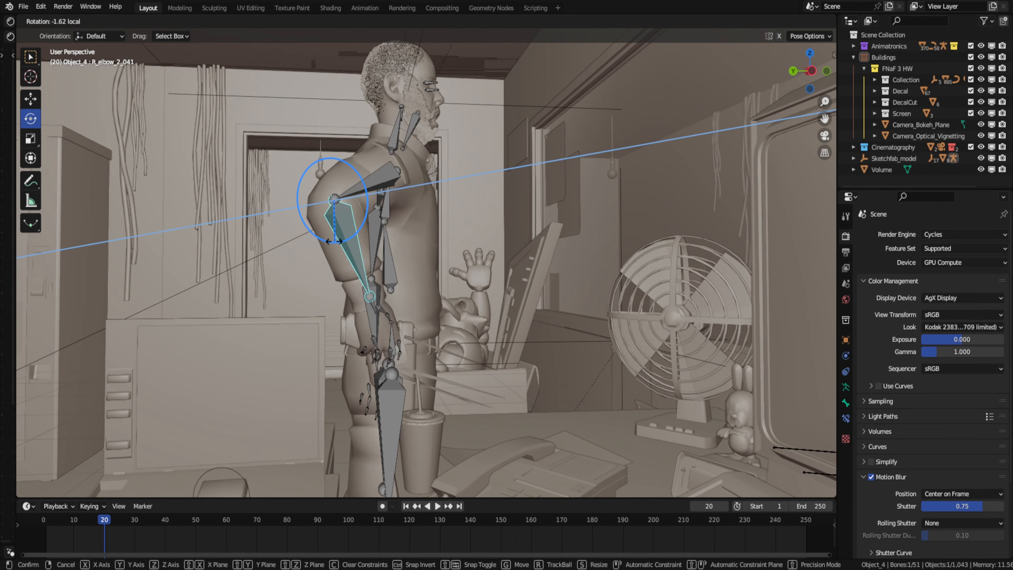
middle_click_drag(319, 167, 355, 240)
left_click(365, 307)
left_click(359, 159)
left_click_drag(371, 120, 399, 132)
middle_click_drag(431, 176, 367, 132)
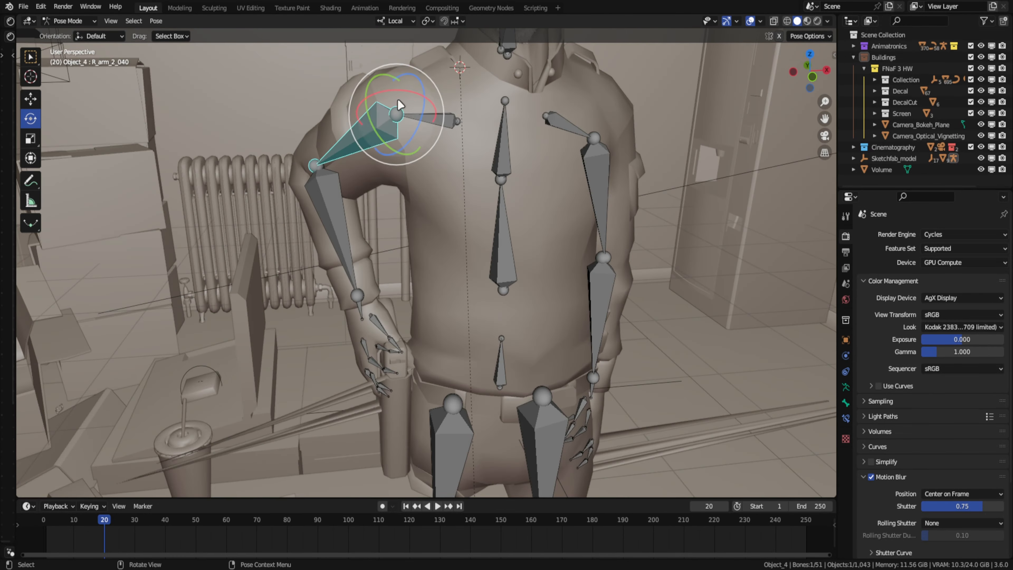
- Fine-tune the rotation of the right upper arm and hand bones, then check the pose through the camera
left_click_drag(398, 102, 389, 124)
scroll(385, 379, "up", 4)
left_click(372, 302)
middle_click_drag(372, 303, 447, 247)
left_click_drag(466, 224, 490, 231)
key("KP_0")
scroll(521, 253, "down", 6)
- Rotate the right wrist and the R_elbow_2_041 bone to bring the forearm closer to the body
left_click(341, 315)
left_click_drag(343, 343, 367, 331)
middle_click_drag(367, 331, 343, 279)
left_click_drag(343, 279, 350, 264)
left_click(345, 235)
middle_click_drag(454, 168, 329, 192)
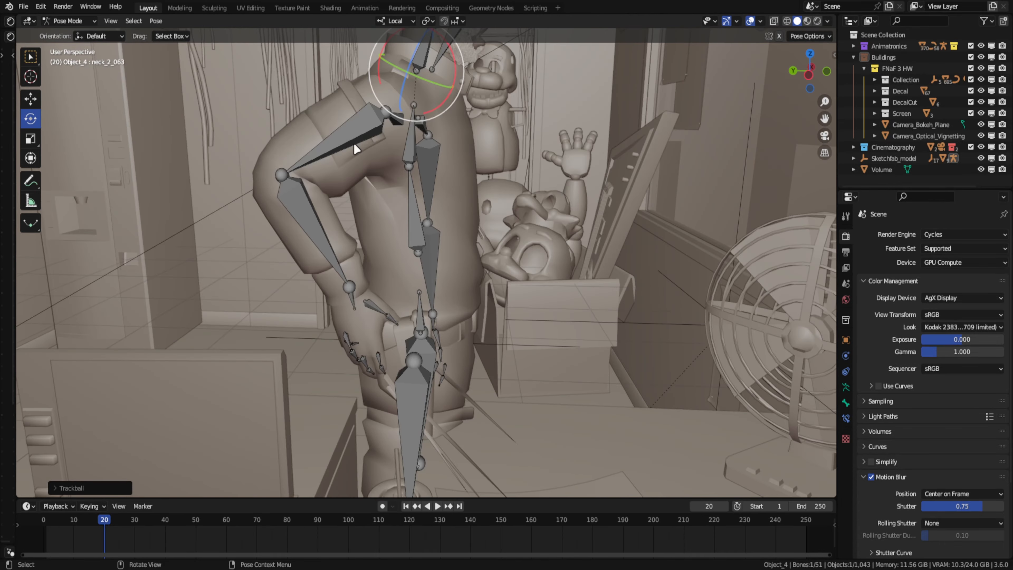
left_click(321, 226)
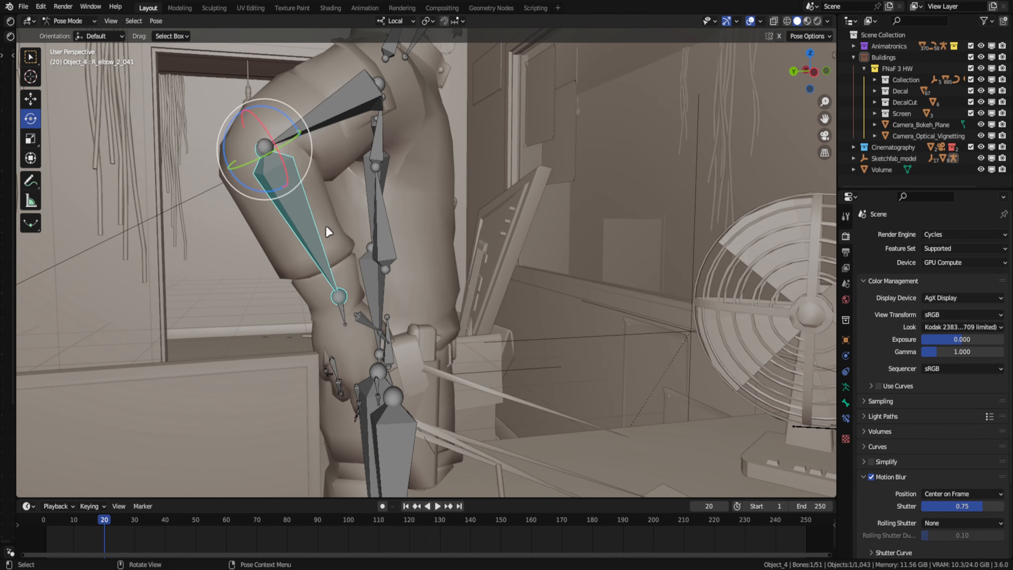
left_click_drag(297, 180, 309, 171)
- Refine the bent right arm by rotating the wrist, elbow and R_arm_2_040 bones
left_click(346, 309)
left_click_drag(343, 316, 351, 311)
middle_click_drag(293, 312, 328, 310)
left_click(319, 236)
left_click_drag(284, 185, 287, 180)
middle_click_drag(347, 294, 327, 279)
left_click(331, 116)
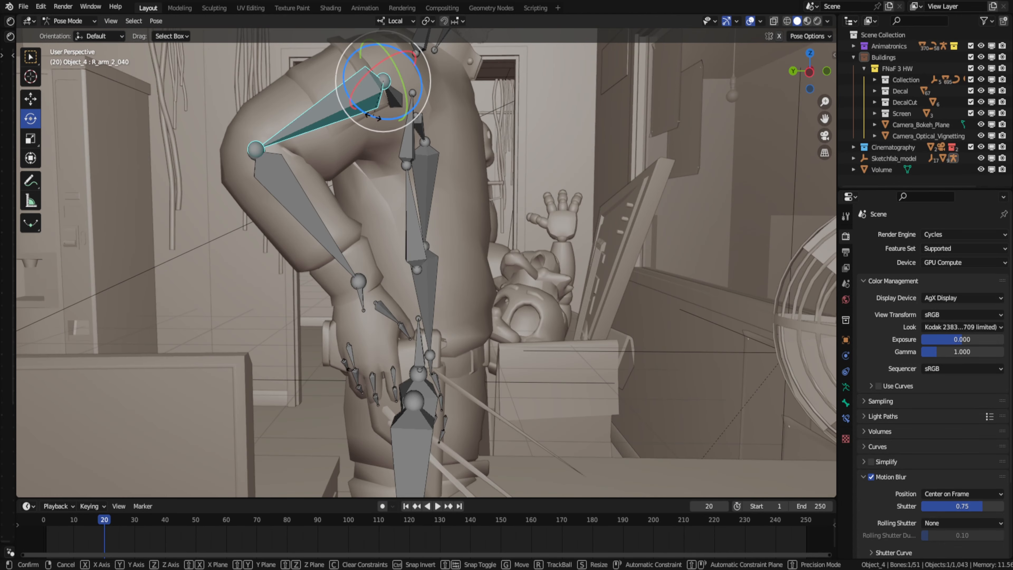
left_click_drag(355, 120, 361, 127)
left_click(373, 300)
left_click_drag(377, 311, 383, 315)
- Return to Object Mode in the camera view, hide the gizmos and overlays, and save the file
scroll(382, 315, "down", 4)
middle_click_drag(383, 315, 451, 270)
key("KP_0")
key("ctrl+Tab")
left_click(567, 21)
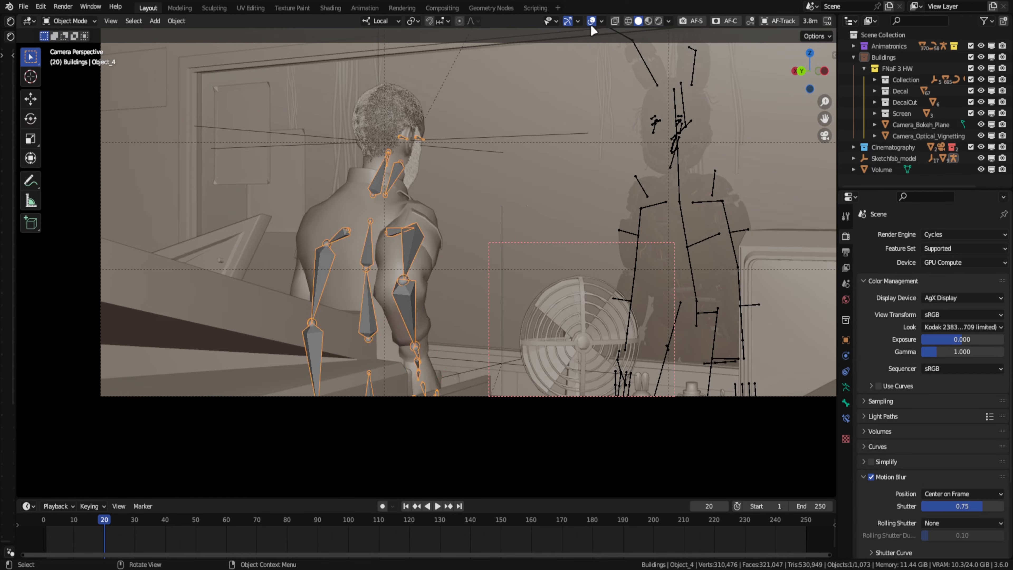
left_click(591, 21)
scroll(501, 226, "down", 2)
left_click(592, 21)
scroll(518, 199, "up", 1)
key("ctrl+s")
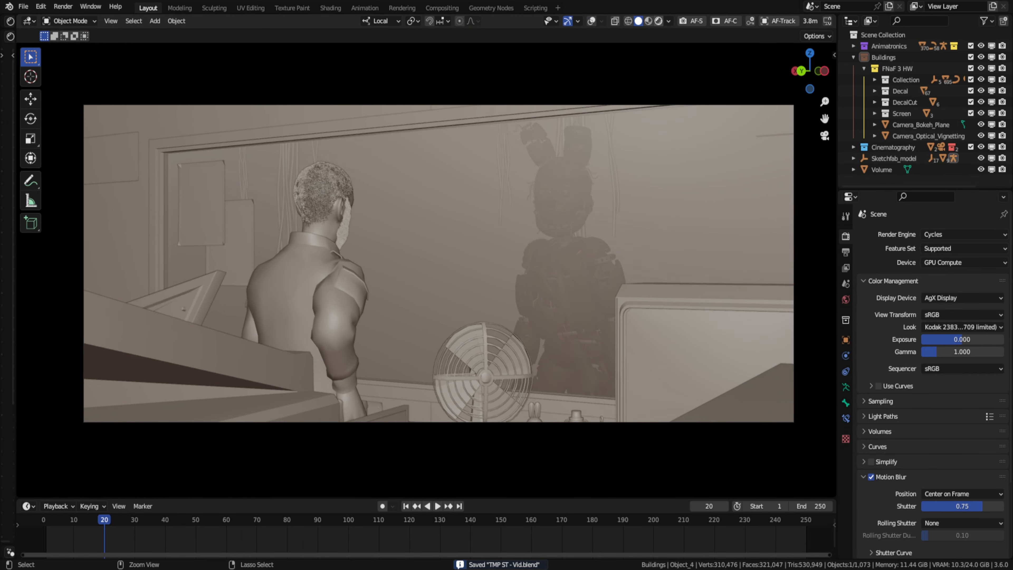
- Preview the shot in rendered shading, then restore the viewport overlays and select the man's model
key("z")
key("z")
left_click(591, 21)
left_click(316, 267)
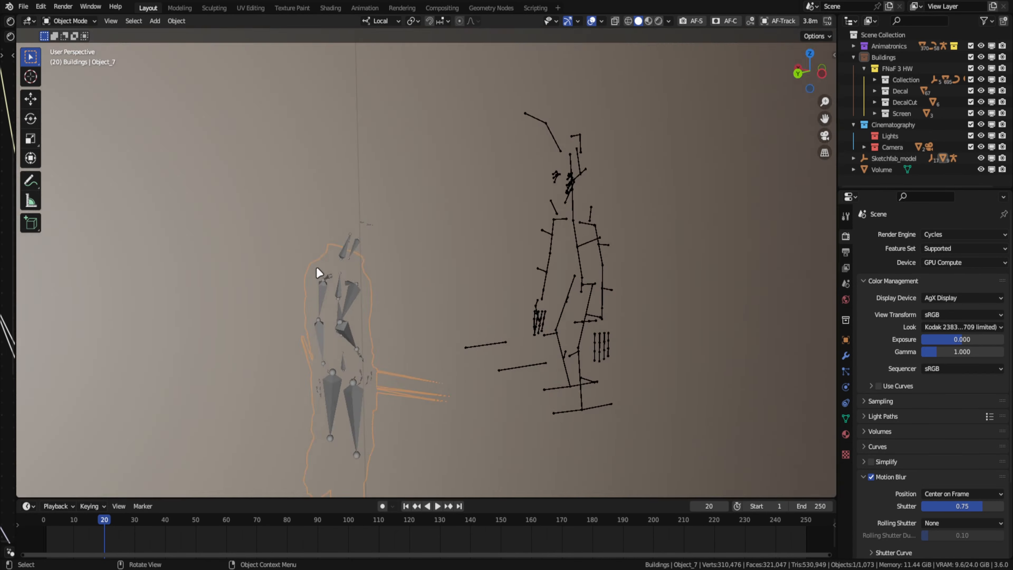
key("KP_0")
- Add a point light and move it into the office behind the man
left_click(554, 310)
middle_click_drag(554, 310, 343, 318)
key("shift+a")
mouse_move(359, 380)
left_click(427, 379)
left_click(31, 99)
scroll(629, 254, "down", 10)
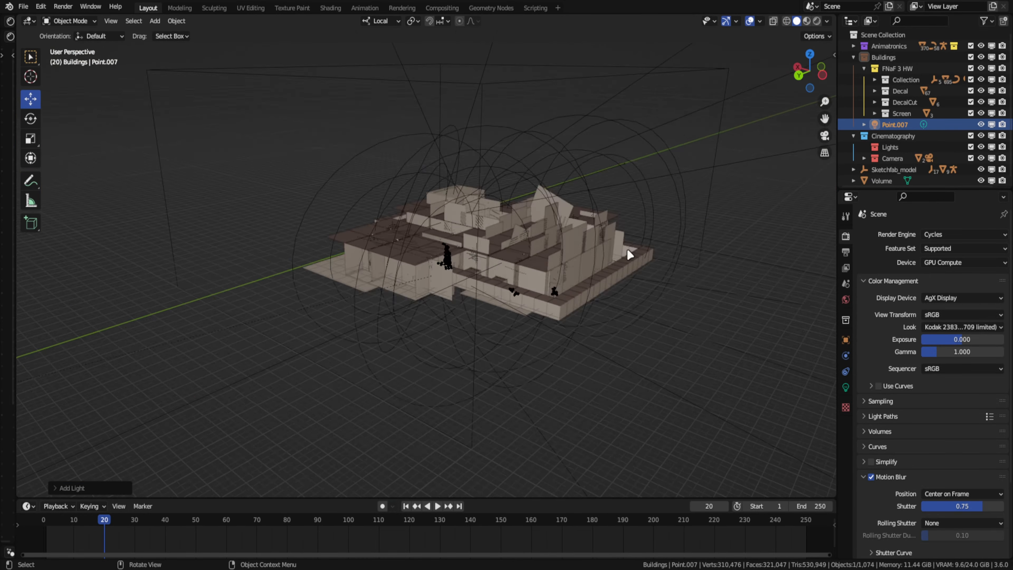
key("x")
left_click(403, 292)
left_click(421, 261)
- Change the new light to a rectangular 40 W area light of 0.25' by 3.42' and rotate it
left_click(30, 76)
key("shift+a")
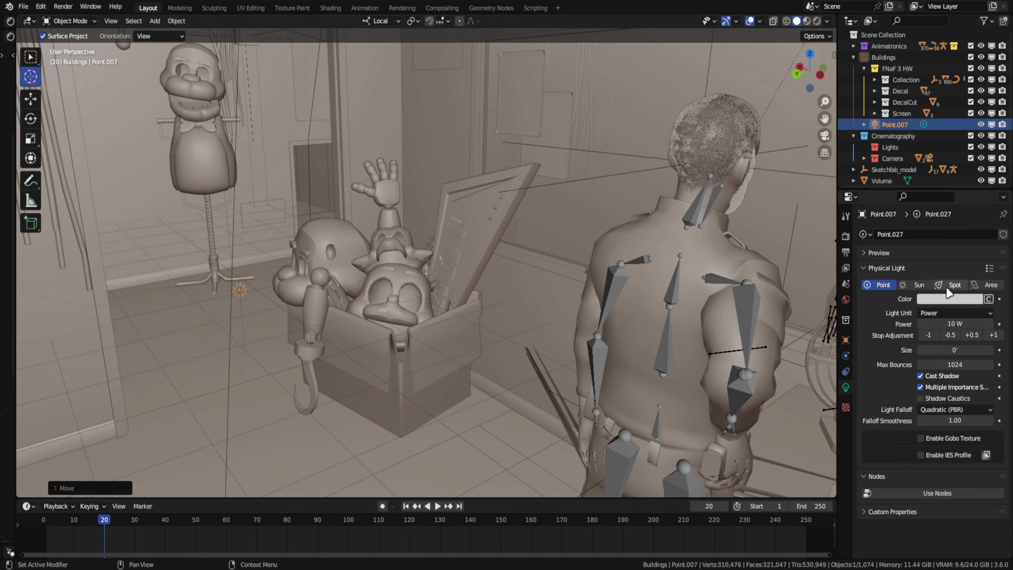
key("r")
left_click(952, 375)
key("KP_0")
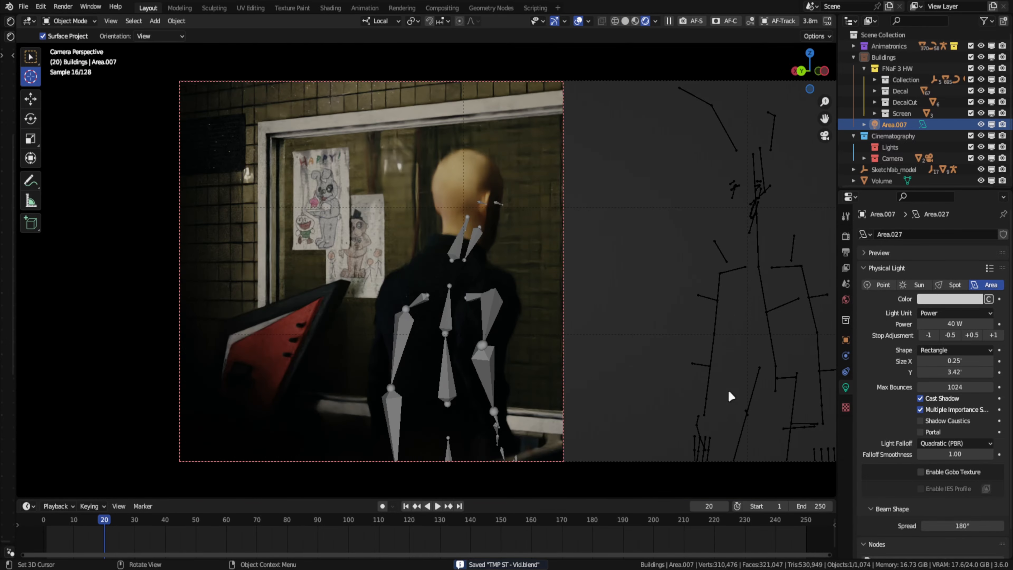
- Widen the area light to 1.17', set its power to 20 W and give it a pale yellow colour
left_click(993, 335)
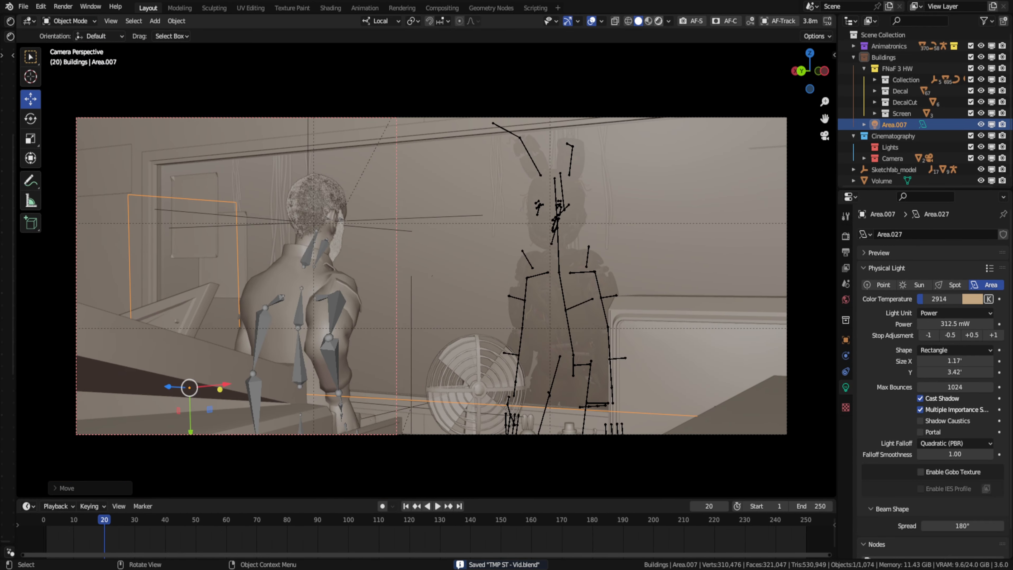
key("z")
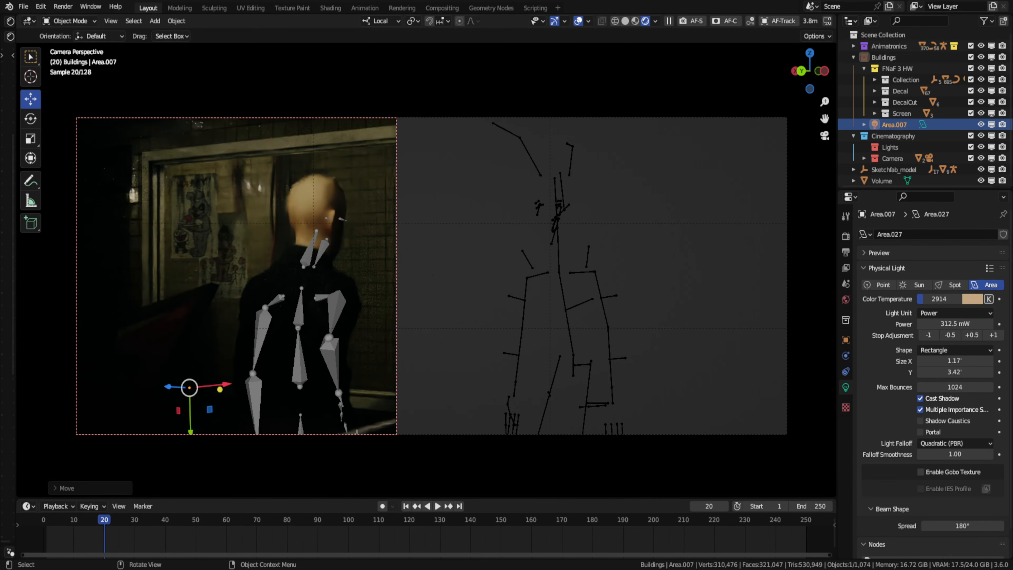
left_click(993, 335)
left_click(993, 335)
left_click(993, 336)
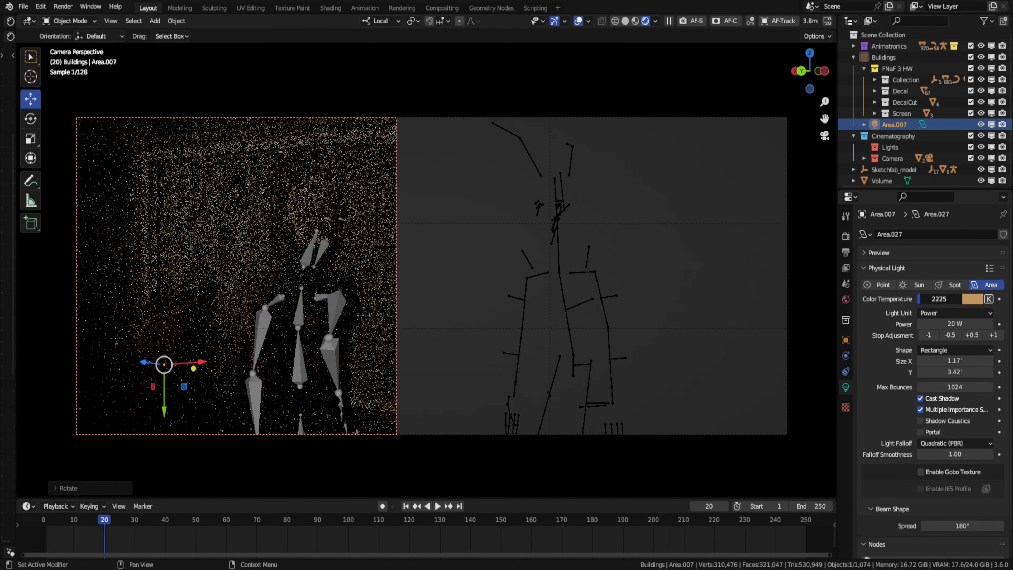
left_click(989, 298)
left_click(973, 298)
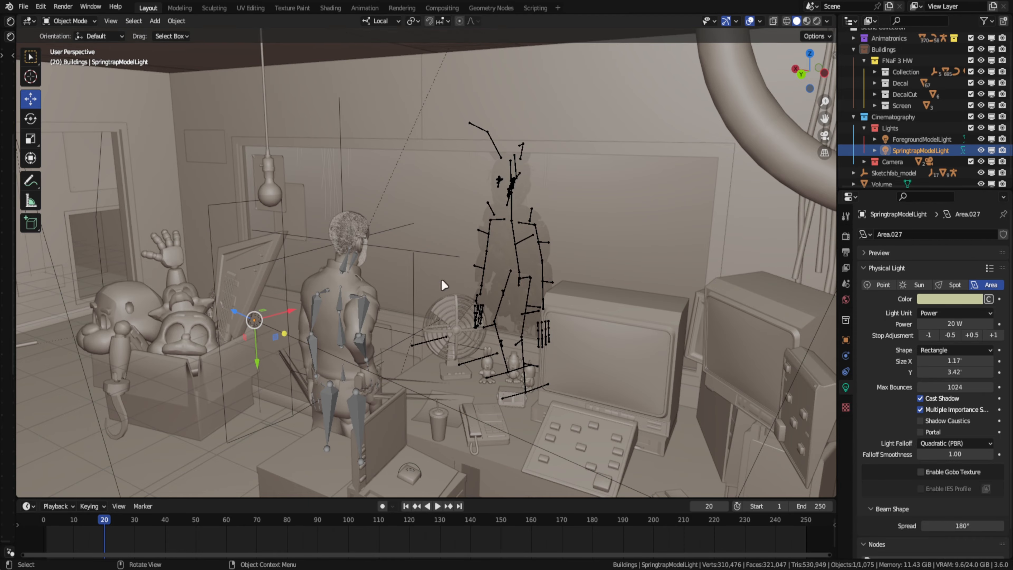
- Move SpringtrapModelLight into the corridor near the rabbit animatronic and rotate it about the global Z axis
middle_click_drag(444, 285, 423, 285)
left_click_drag(234, 311, 242, 344)
middle_click_drag(242, 344, 710, 208)
key("r")
key("z")
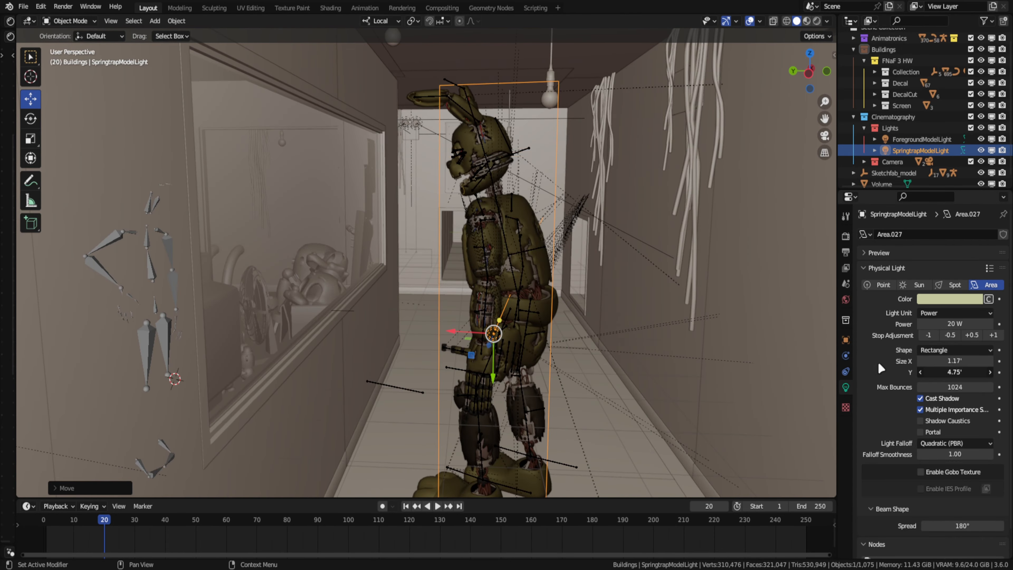
- Reposition SpringtrapModelLight beside the animatronic and enlarge it to 1.58' by 4.75'
middle_click_drag(654, 320, 583, 337)
left_click_drag(955, 362, 970, 361)
key("KP_0")
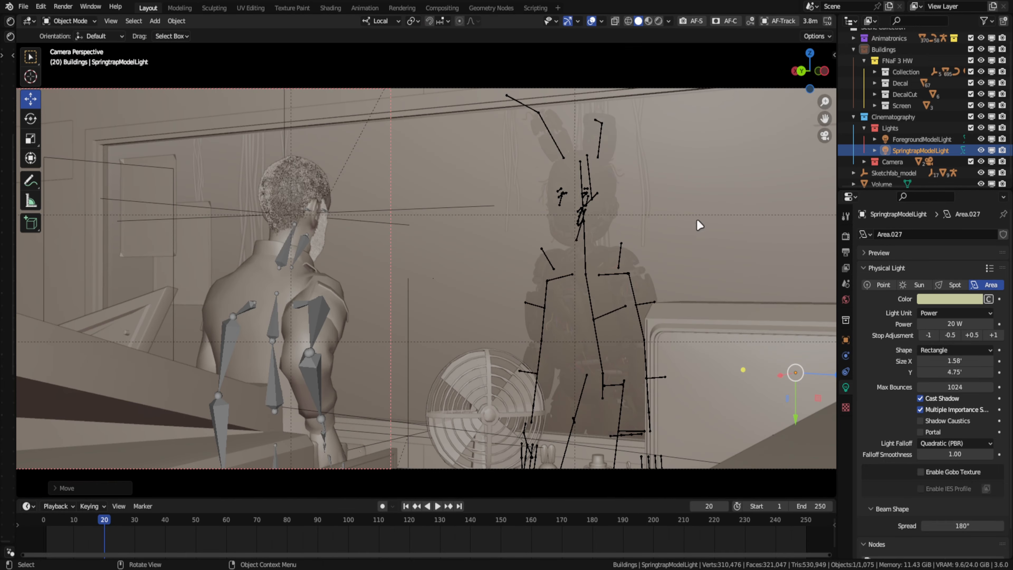
middle_click_drag(701, 224, 593, 229, "shift")
- Preview the animatronic in rendered shading and set SpringtrapModelLight's power to 15 W
key("z")
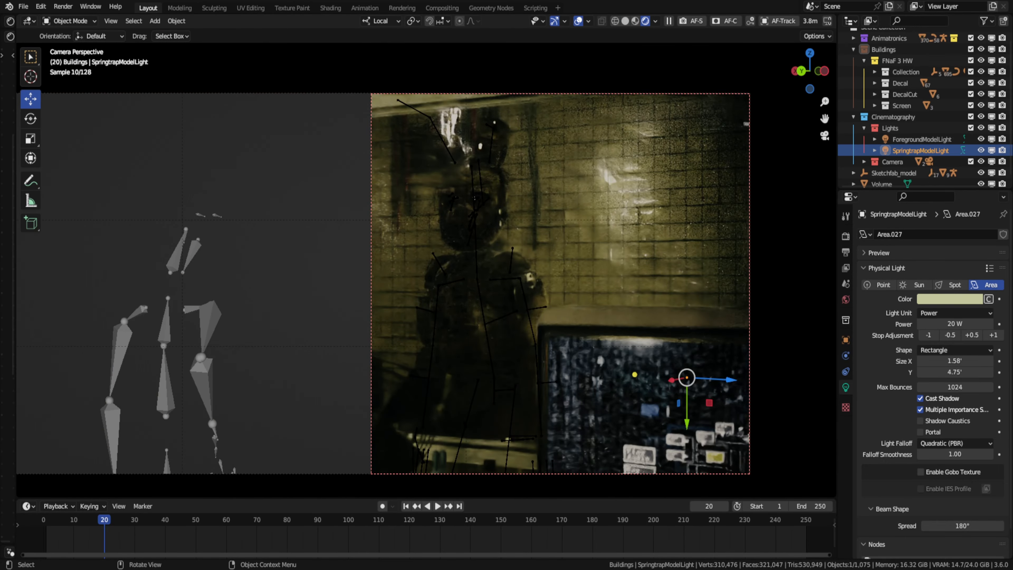
double_click(927, 324)
type("5")
key("Return")
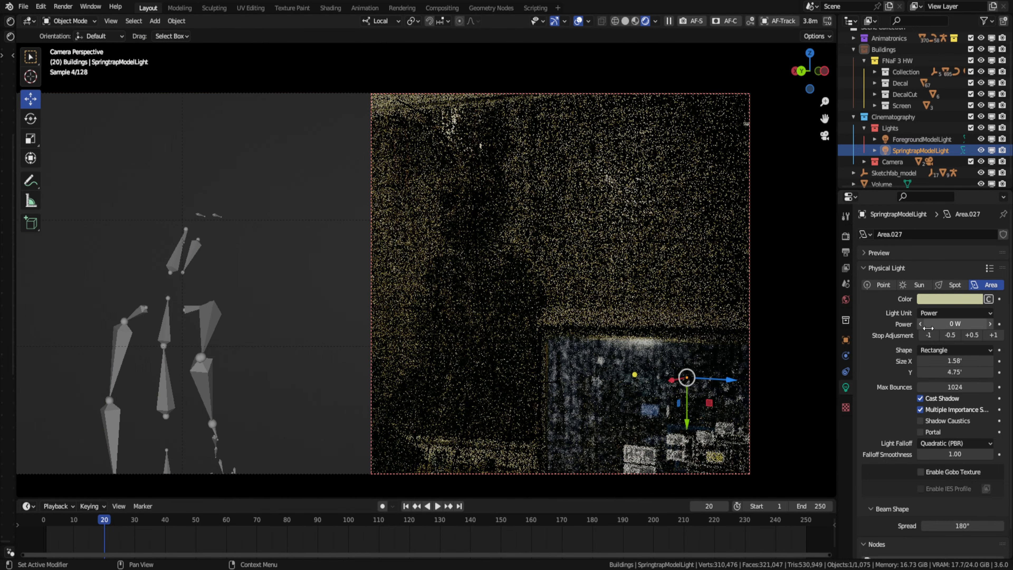
left_click(992, 335)
double_click(944, 324)
type("15")
key("Return")
- Shift SpringtrapModelLight along its local Z axis and adjust its power by stops in the rendered camera view
left_click_drag(730, 380, 672, 377)
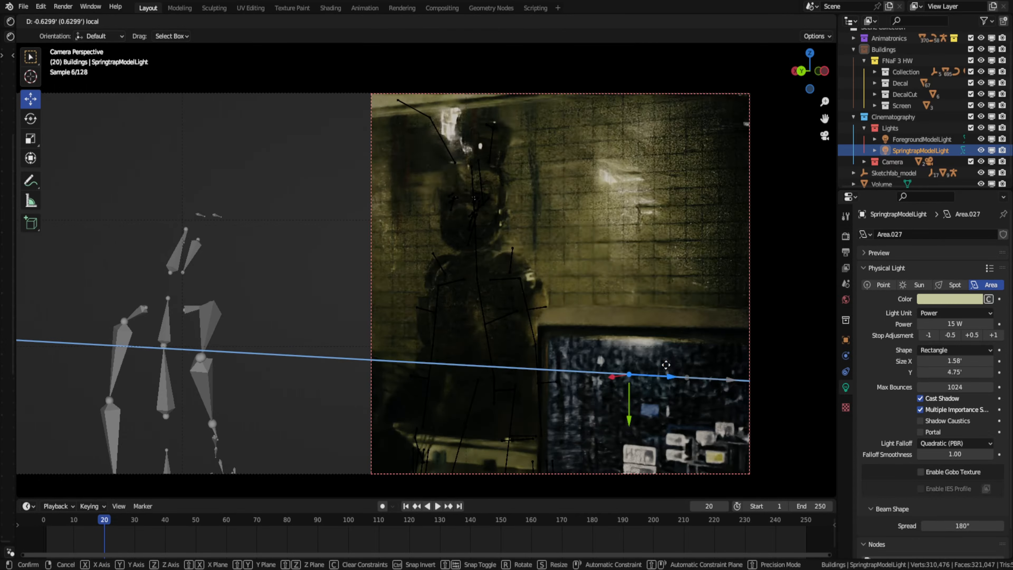
key("z")
middle_click_drag(556, 181, 602, 351)
left_click(602, 355)
left_click(920, 151)
middle_click_drag(638, 239, 818, 122)
left_click(824, 135)
middle_click_drag(652, 150, 622, 164, "shift")
key("z")
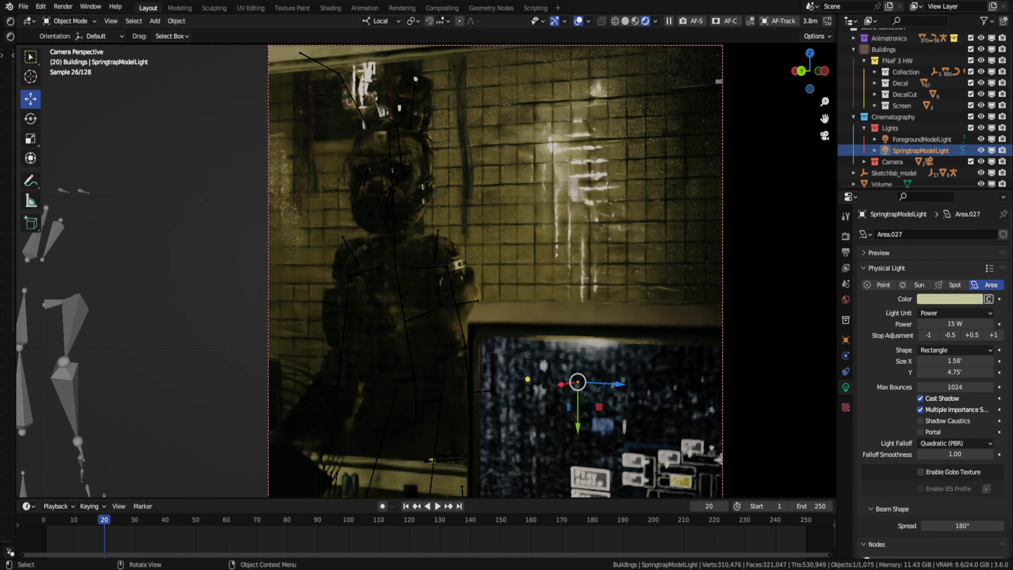
left_click(993, 335)
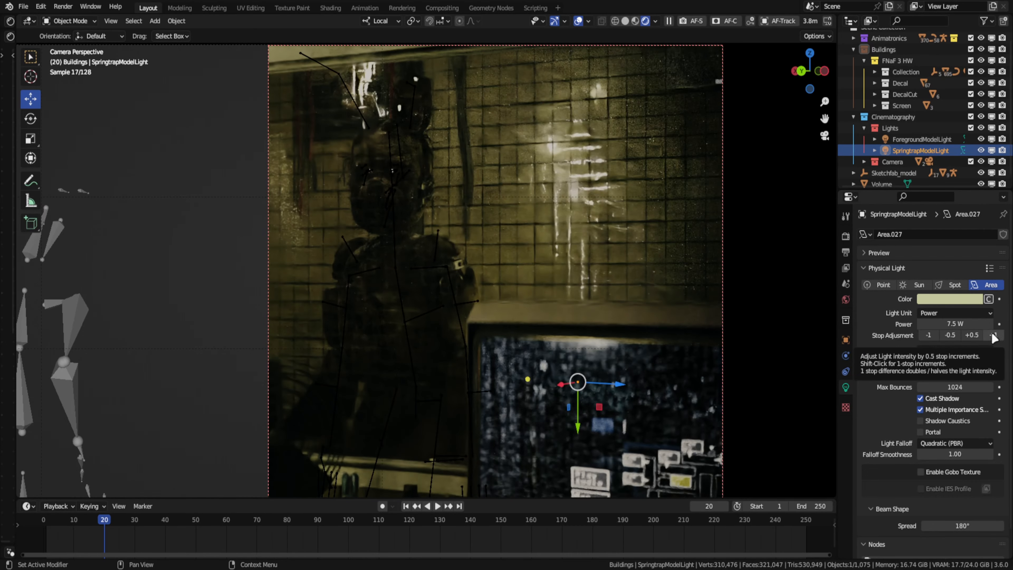
- Extend the render region over the whole camera frame and hide the overlays and gizmos to preview the shot
left_click(626, 438)
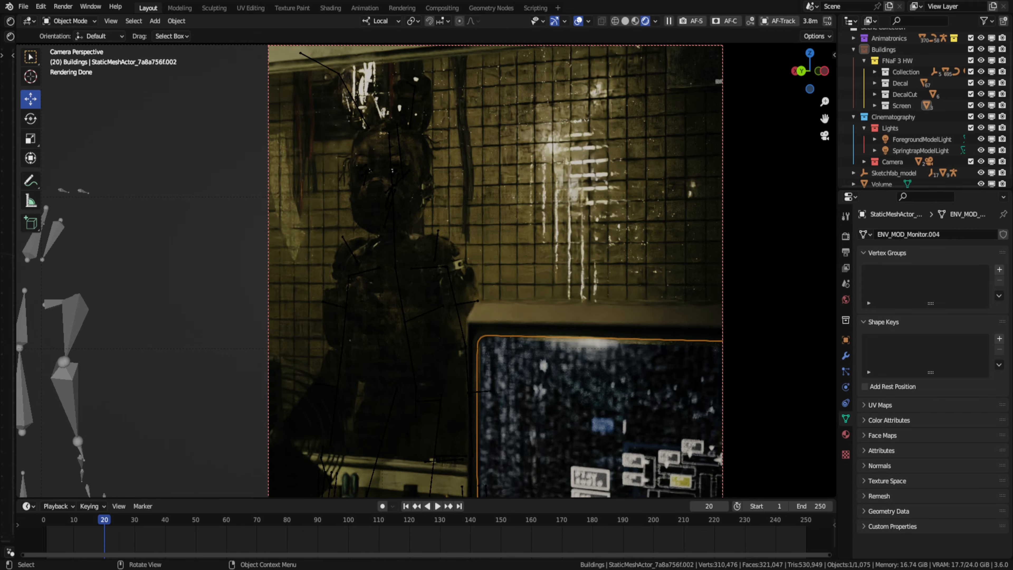
scroll(260, 294, "down", 2)
left_click(260, 294)
middle_click_drag(260, 294, 414, 294, "shift")
key("ctrl+b")
left_click_drag(59, 95, 798, 439)
middle_click_drag(753, 421, 733, 414, "shift")
left_click(578, 21)
left_click(554, 22)
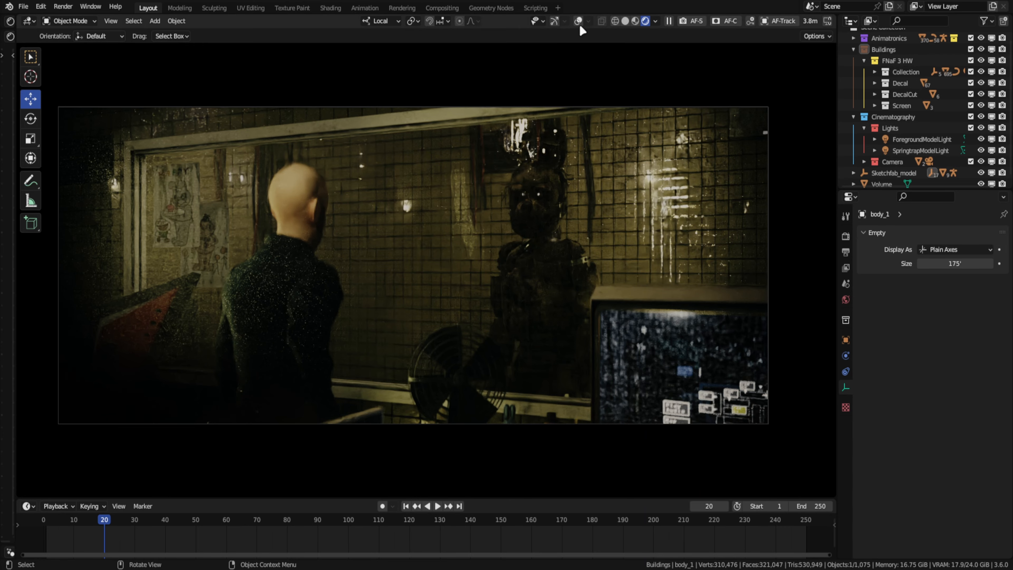
- Edit the main monitor screen's mesh and scale its UVs along Y by about 0.97
left_click(921, 139)
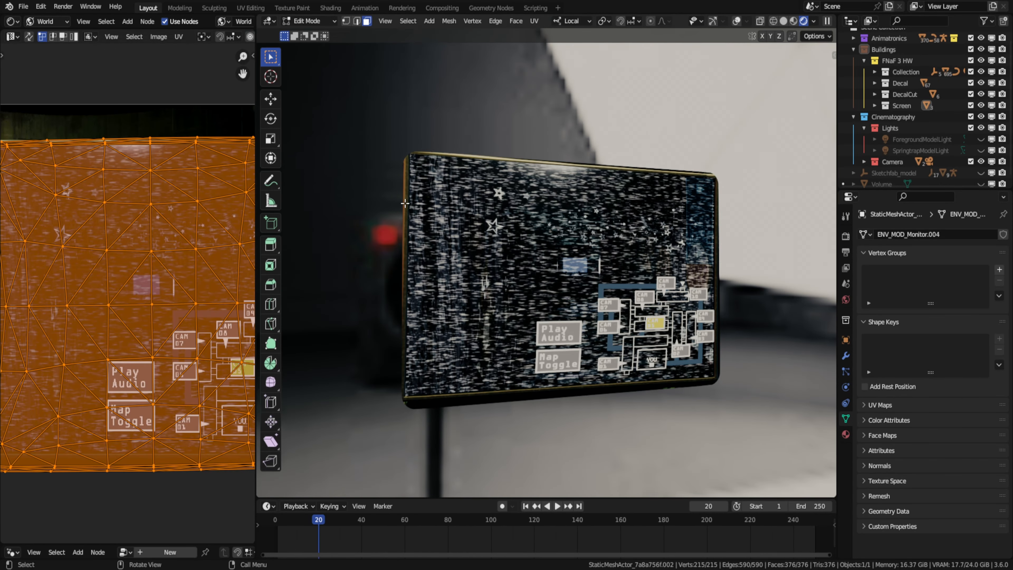
scroll(195, 80, "down", 3)
key("Tab")
left_click(86, 36)
left_click(103, 133)
key("Tab")
scroll(124, 198, "up", 2)
key("s")
key("y")
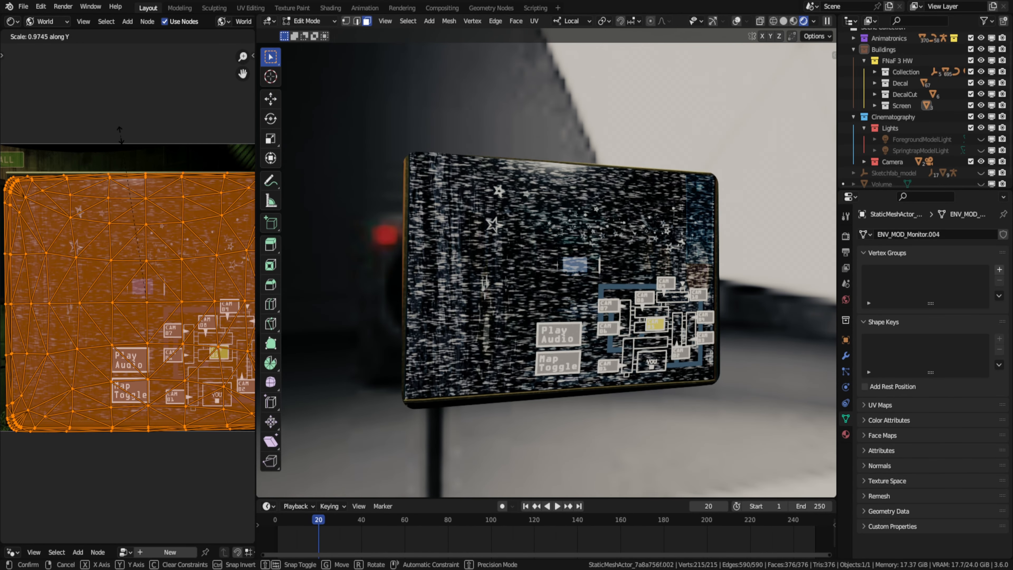
left_click(120, 136)
- Move the monitor screen's UVs along Y and rescale them to fit the gameplay picture
key("g")
key("y")
left_click(120, 132)
scroll(116, 172, "down", 3)
key("s")
left_click(231, 233)
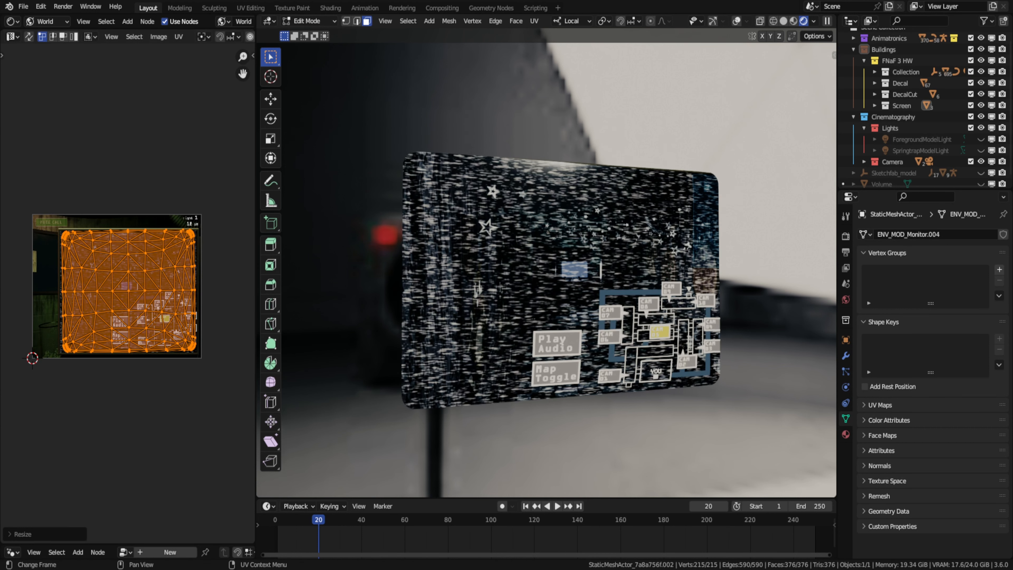
- Show the monitor's MainScreen material nodes and add a Glossy BSDF node below the Emission node
key("alt+Tab")
left_click(13, 37)
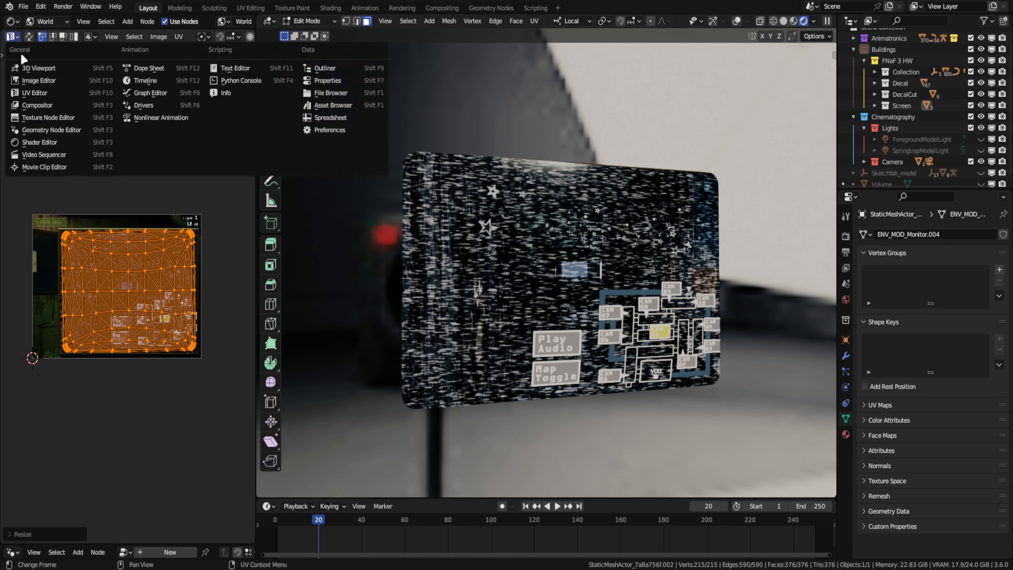
left_click(44, 141)
left_click_drag(256, 212, 438, 208)
scroll(128, 204, "up", 5)
key("shift+a")
left_click(275, 182)
type("gloss")
key("Return")
middle_click_drag(282, 303, 128, 266)
- Combine the Emission and Glossy BSDF through a Mix Shader and set the glossy roughness to 0
key("shift+a")
left_click(277, 206)
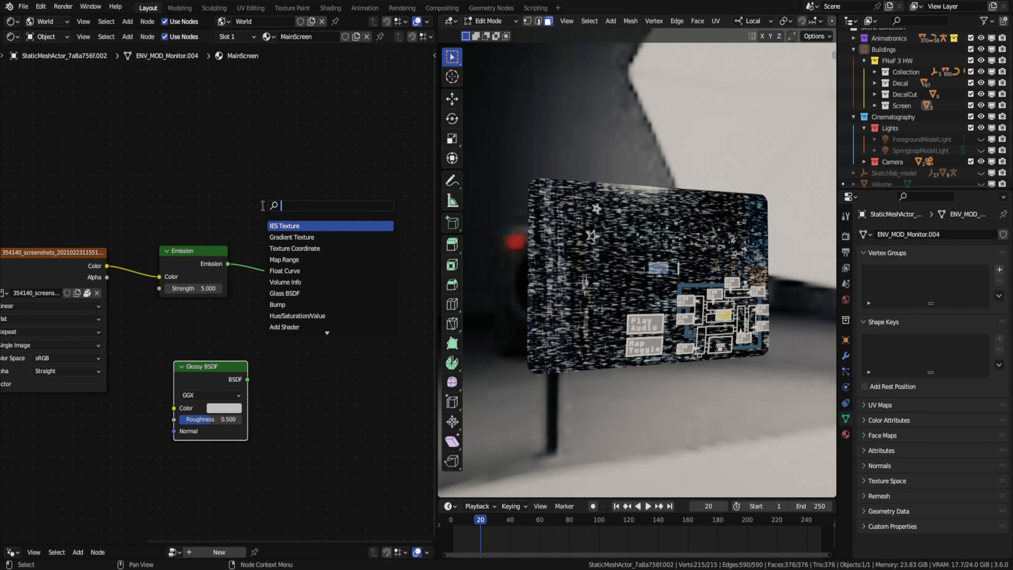
type("mix")
key("Return")
left_click(268, 212)
left_click_drag(247, 380, 267, 266)
left_click_drag(216, 419, 175, 420)
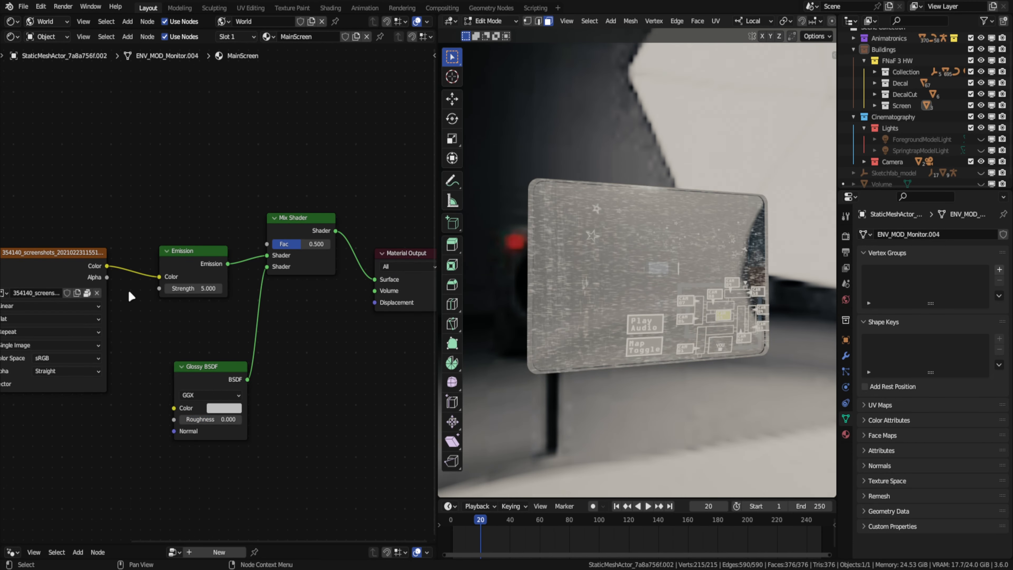
- Place the Glossy BSDF closer to the Emission, leave mesh editing and try a glossy roughness of about 0.508
left_click_drag(211, 367, 194, 320)
mouse_move(638, 296)
middle_mouse_down()
mouse_move(554, 298)
mouse_move(629, 301)
middle_mouse_up()
key("Tab")
scroll(629, 301, "up", 1)
left_click_drag(169, 373, 194, 375)
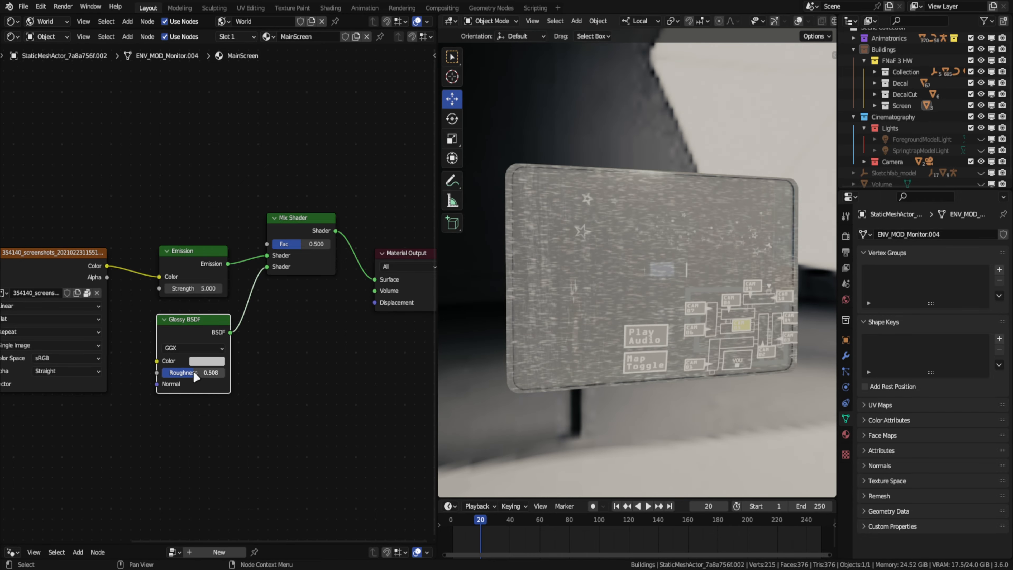
- Add a Wave Texture node ahead of the gameplay image texture in the MainScreen material
scroll(175, 399, "down", 5)
middle_click_drag(171, 404, 379, 379)
left_click(175, 243)
left_click(232, 247, "shift")
key("x")
key("shift+a")
left_click(202, 222)
type("wave")
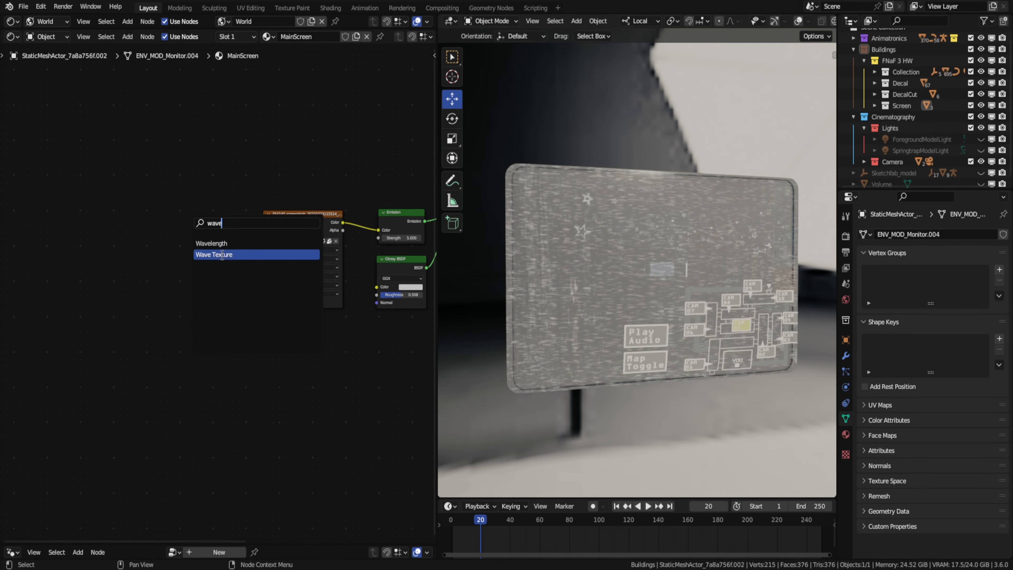
scroll(263, 263, "up", 3)
middle_click_drag(262, 264, 201, 232)
- Map the Wave Texture with UV coordinates, set its scale to 400 and preview it on the monitor
left_click_drag(97, 236, 121, 243)
double_click(251, 274)
type("400")
key("Return")
left_click(271, 171, "ctrl+shift")
scroll(631, 220, "up", 4)
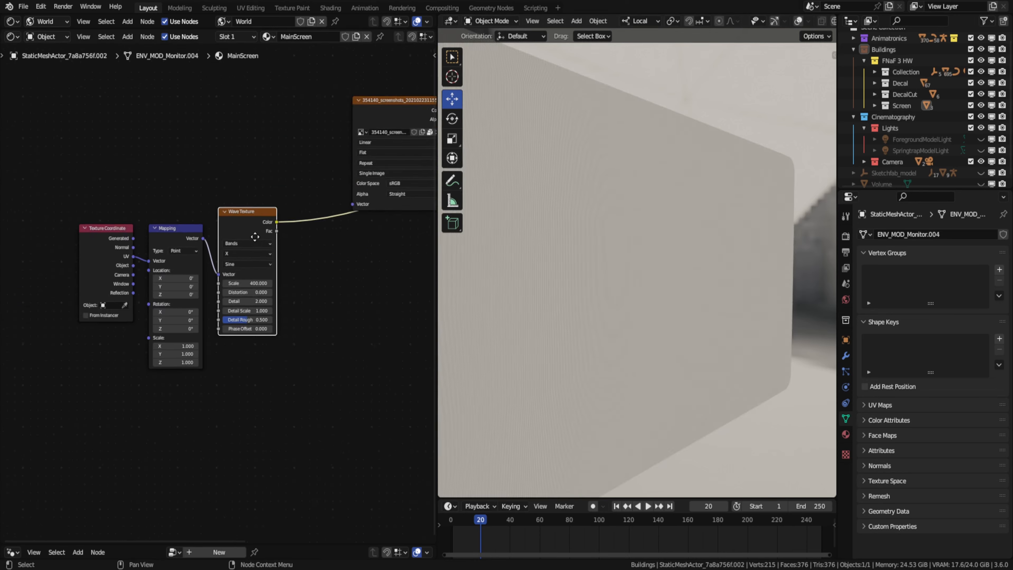
- Multiply the gameplay image's color by the Wave Texture before it reaches the Emission color
left_click_drag(315, 254, 408, 276)
middle_click_drag(408, 272, 143, 306)
left_click(362, 153)
left_click_drag(153, 259, 155, 248)
scroll(116, 262, "up", 1)
middle_click_drag(155, 251, 282, 251)
left_click(275, 278)
left_click(325, 166, "ctrl+shift")
left_click_drag(260, 310, 230, 310)
mouse_move(642, 251)
middle_mouse_down()
mouse_move(585, 244)
mouse_move(646, 249)
middle_mouse_up()
- Try a value of 90 on the wave's mapping and set the Wave Texture's band direction to Y
middle_click_drag(40, 391, 412, 314)
scroll(296, 325, "up", 1)
scroll(293, 324, "up", 3)
double_click(116, 379)
type("90")
key("Return")
left_click(239, 302)
left_click(240, 235, "ctrl+shift")
- Restore the full MainScreen shader output and check the scan lines on the monitor from an angle
middle_click_drag(622, 263, 558, 255)
scroll(351, 263, "down", 4)
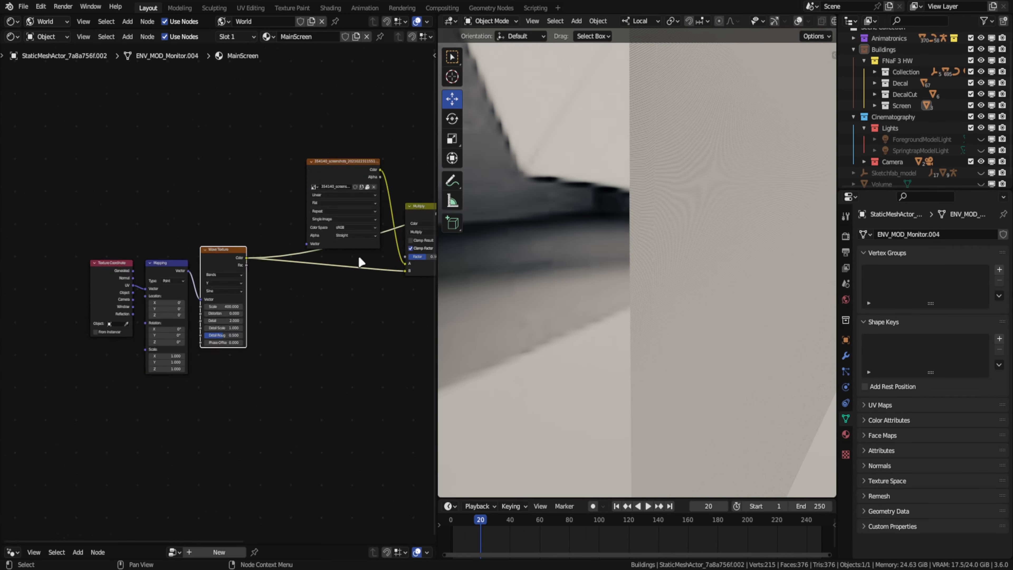
middle_click_drag(361, 262, 106, 342)
left_click(286, 224, "ctrl+shift")
middle_click_drag(638, 280, 602, 246)
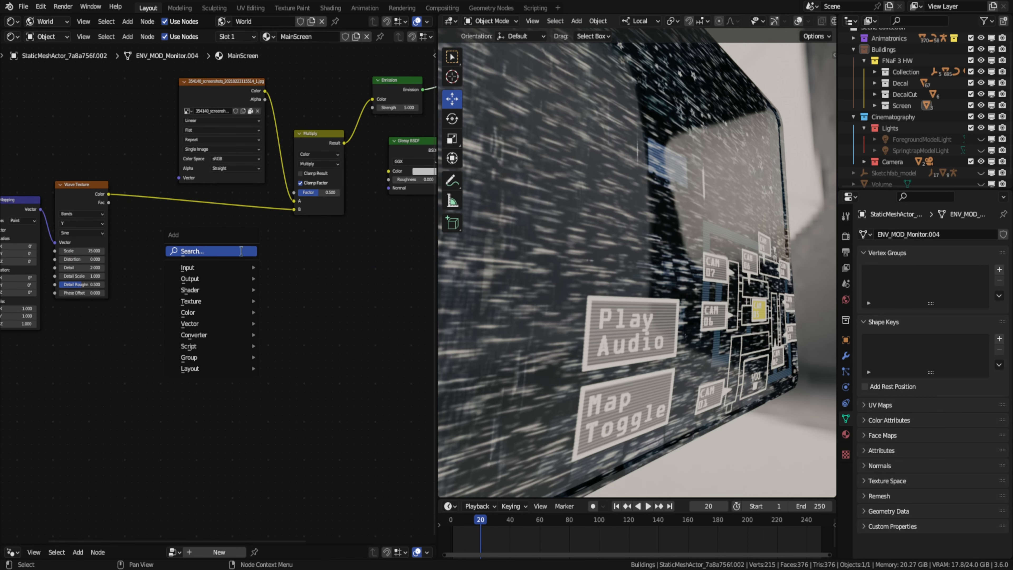
- Try a Noise Texture with a Color Ramp to vary the glossy roughness, greying the ramp's bright stop
left_click(283, 237)
left_click(122, 279, "ctrl+shift")
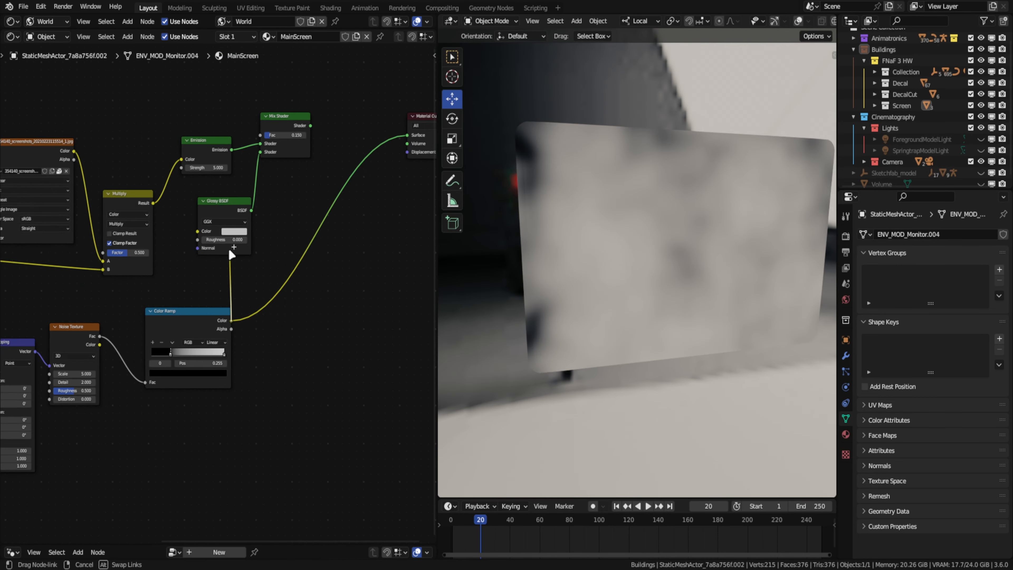
left_click(354, 167, "ctrl+shift")
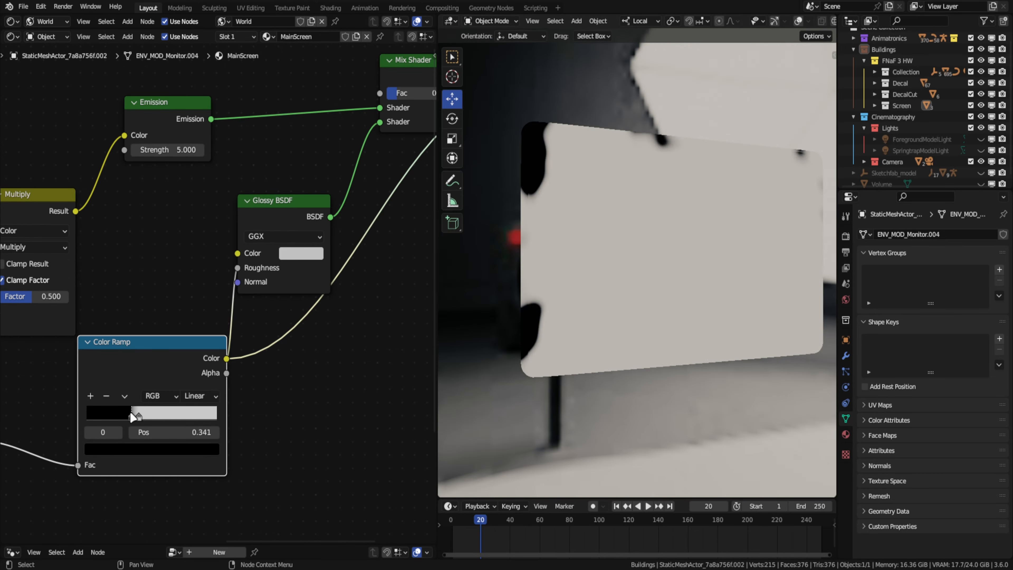
left_click(151, 449)
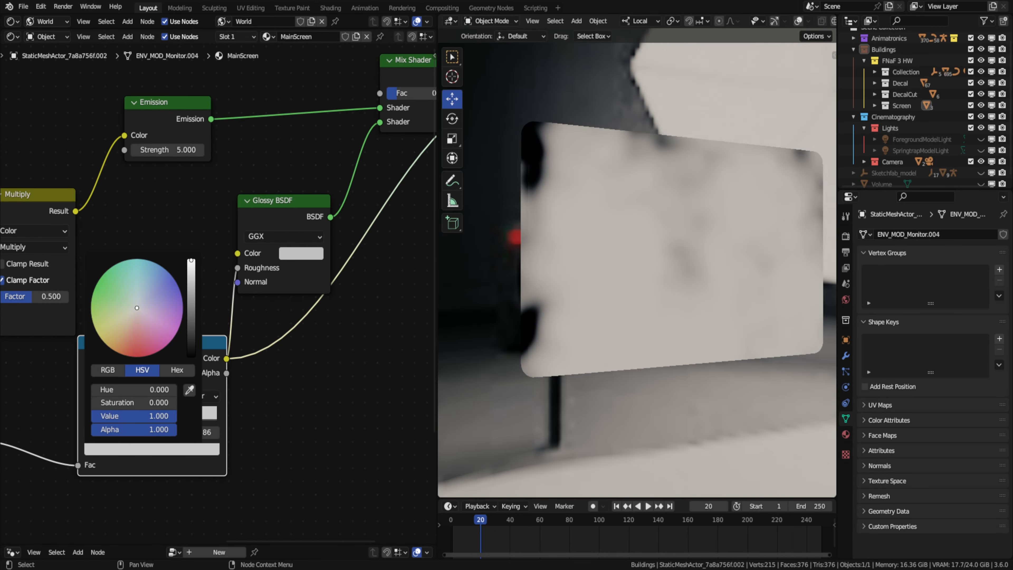
left_click(170, 421)
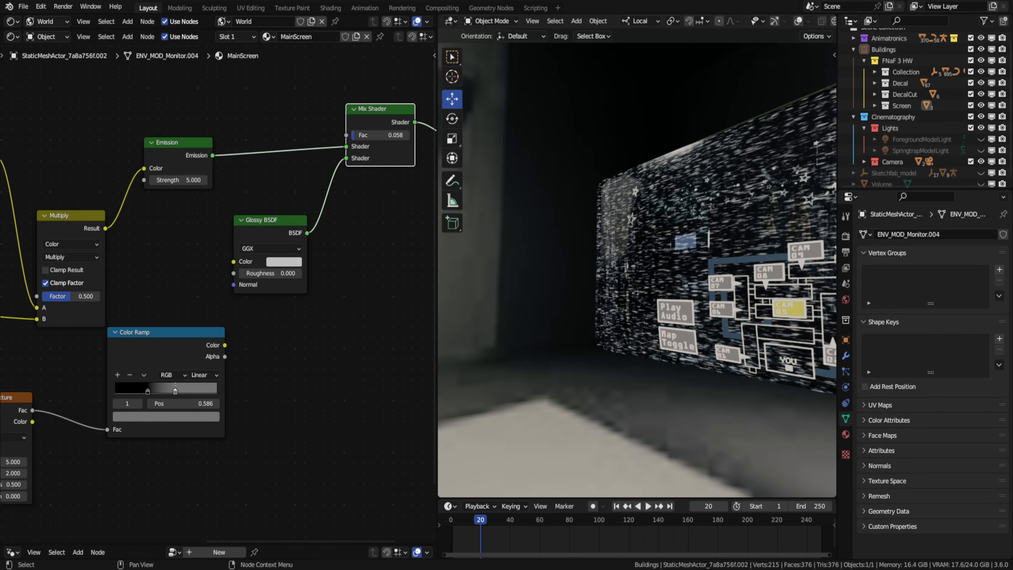
- Add a Fresnel node and use it to drive the Glossy BSDF's color
scroll(771, 267, "up", 8)
middle_click_drag(772, 267, 814, 272)
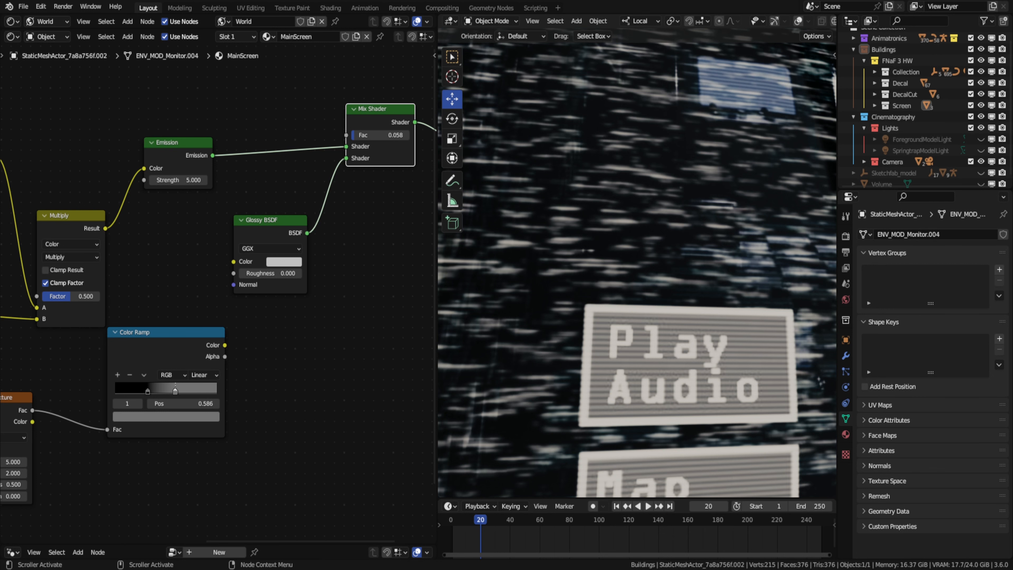
middle_click_drag(263, 95, 246, 230)
scroll(245, 231, "down", 1)
key("shift+a")
left_click(248, 163)
type("fre")
key("Return")
left_click(106, 194)
left_click_drag(244, 359, 226, 214)
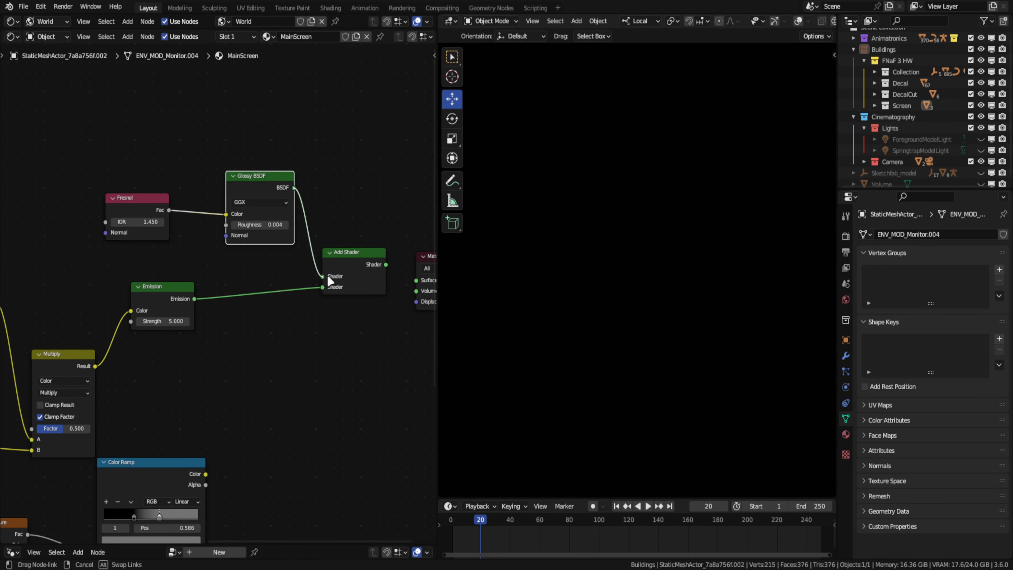
- Feed the Glossy BSDF into the Add Shader together with the Emission and check the monitor's reflection
left_click_drag(328, 277, 323, 276)
middle_click_drag(640, 288, 542, 260)
left_click_drag(226, 214, 213, 214)
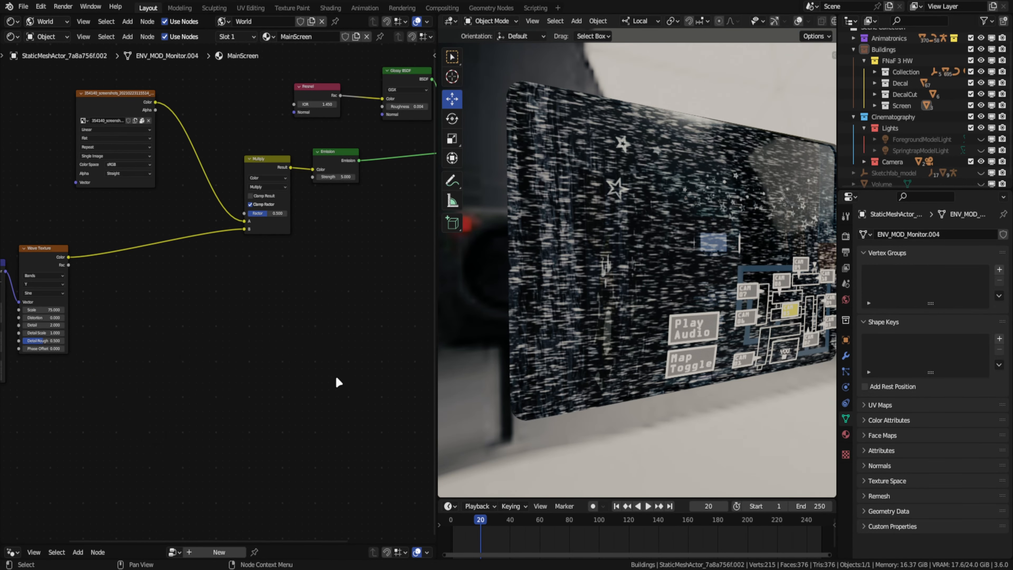
- Add an Image Texture node with the 360_F_167397273 pixel image to the MainScreen material
scroll(223, 272, "up", 5)
middle_click_drag(224, 271, 358, 415)
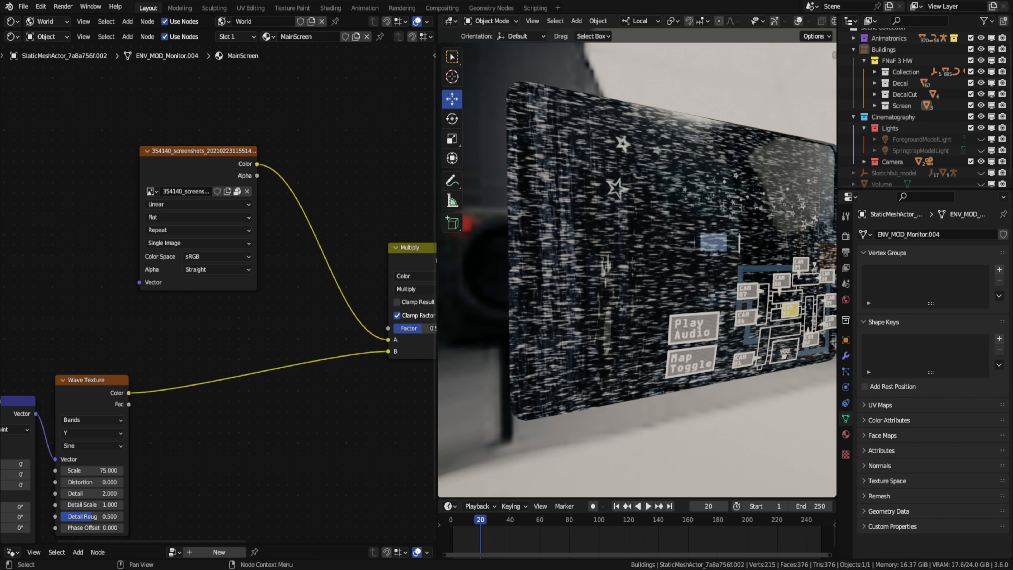
scroll(104, 310, "down", 3)
key("shift+a")
left_click(157, 189)
double_click(377, 164)
double_click(443, 187)
middle_click_drag(239, 263, 163, 319)
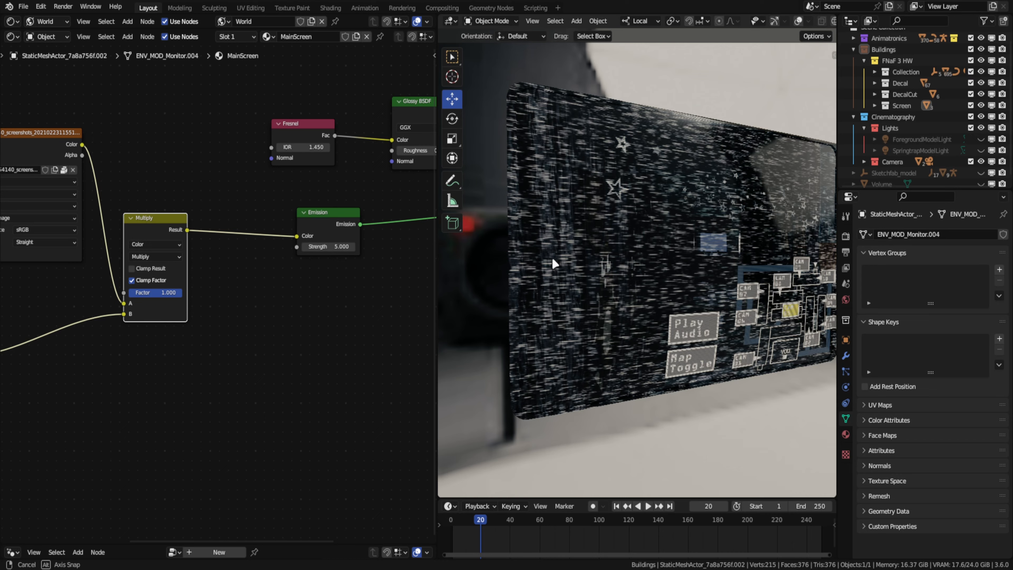
left_click(256, 256)
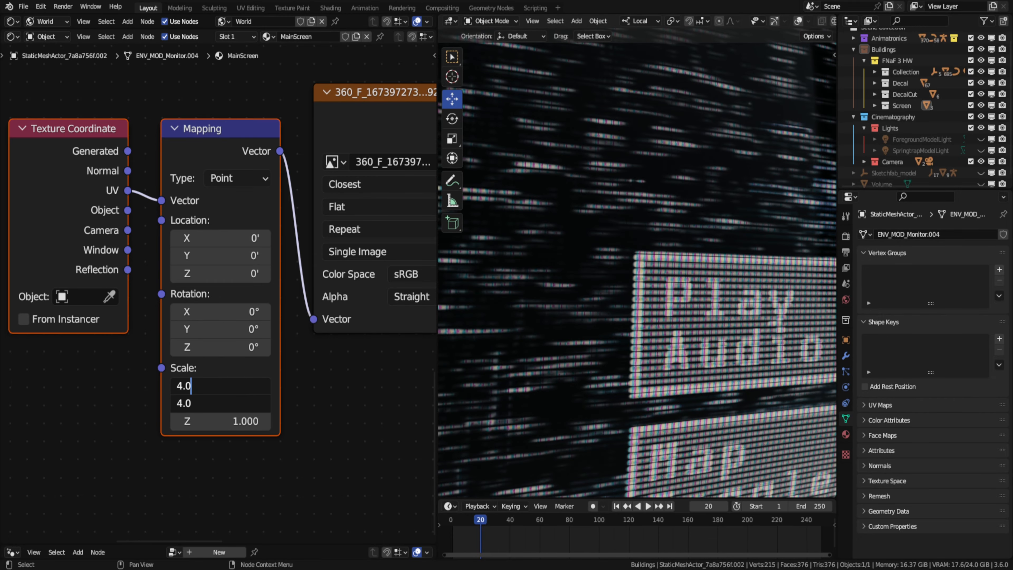
- Multiply the pixel image mapping's X and Y scale by 160, and divide the X scale by 3
double_click(244, 386)
type("*160")
double_click(227, 403)
type("*160")
scroll(566, 296, "up", 5)
double_click(245, 386)
type("/3")
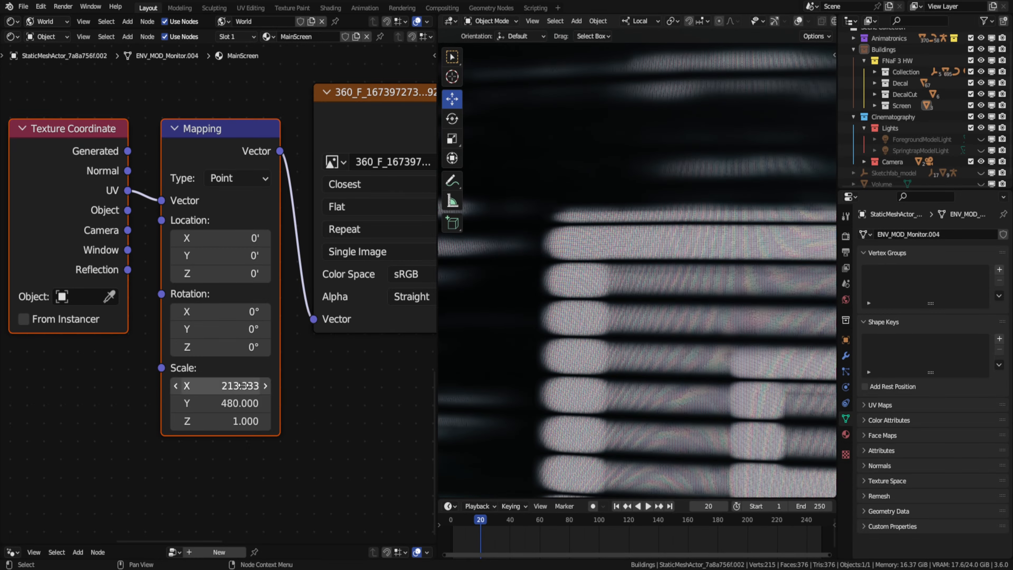
- Divide the pixel image mapping's X scale by 3 and again by 2, reducing the Y scale in proportion
double_click(247, 386)
type("/3")
double_click(244, 403)
type("/3")
scroll(583, 301, "down", 5)
double_click(244, 387)
type("/2")
double_click(232, 404)
type("/2")
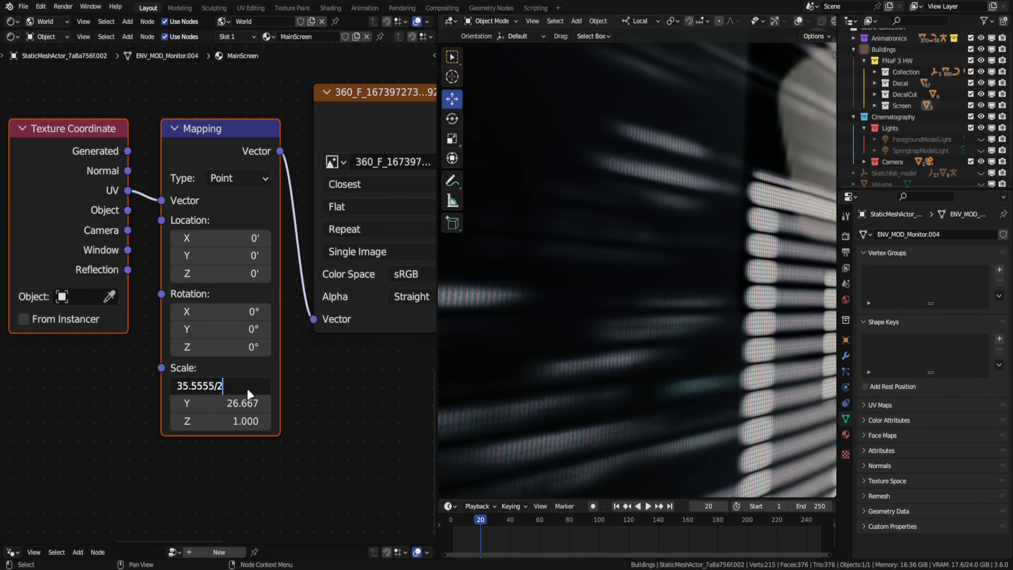
- Examine the pixel pattern across the monitor screen in an enlarged viewport
middle_click_drag(585, 296, 682, 228)
left_click_drag(437, 287, 16, 296)
middle_click_drag(344, 312, 491, 228)
scroll(491, 229, "down", 5)
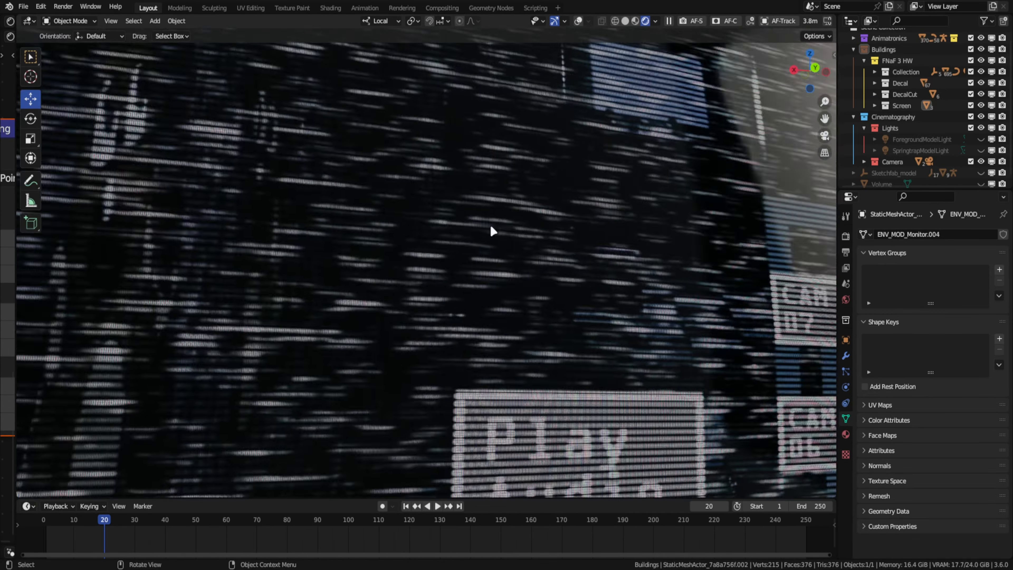
left_click_drag(16, 265, 295, 279)
scroll(534, 317, "down", 3)
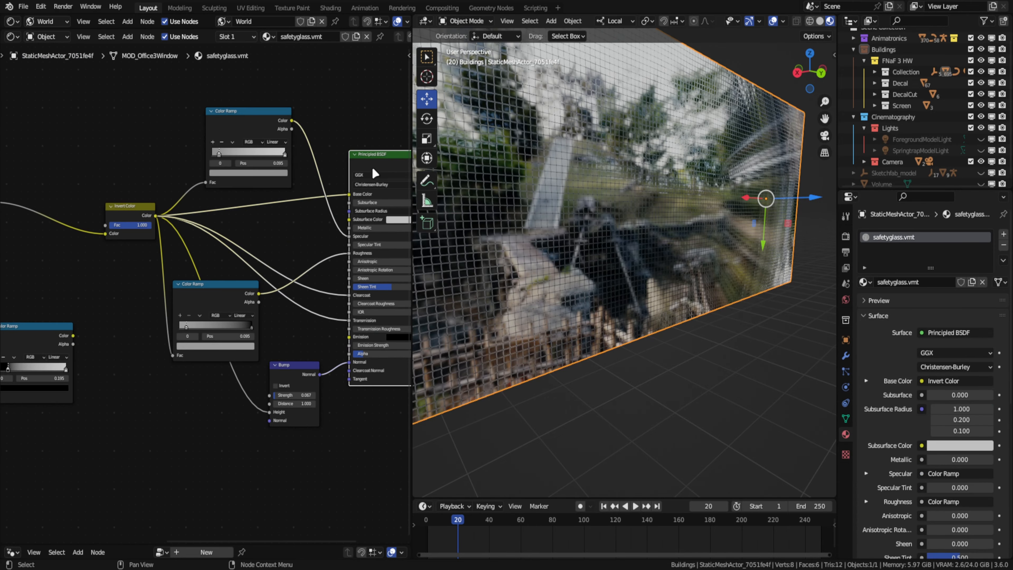
- Add a reroute to an Invert Color link and rearrange the safetyglass.vmt material's nodes
scroll(343, 190, "up", 1)
middle_click_drag(343, 190, 315, 120)
left_click_drag(203, 227, 230, 229)
right_click_drag(288, 246, 283, 263, "shift")
left_click_drag(286, 255, 41, 236)
middle_click_drag(121, 181, 257, 189)
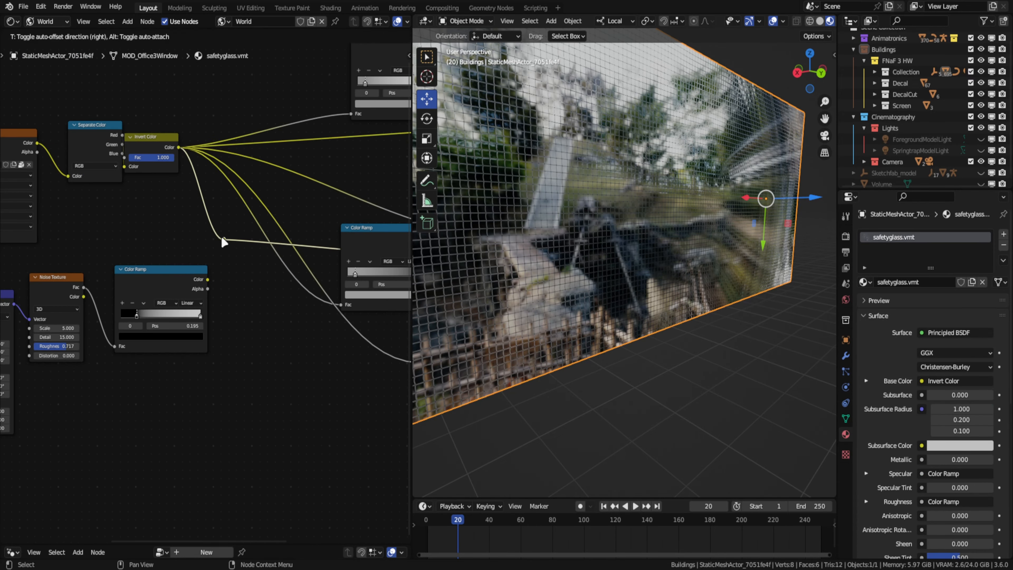
middle_click_drag(349, 247, 225, 267)
left_click_drag(230, 271, 229, 195)
middle_click_drag(532, 203, 554, 206)
- Multiply the roughness Color Ramp by the noise Color Ramp at factor 1.000 and preview it on the glass
key("shift+a")
type("mix")
left_click(345, 194)
left_click_drag(82, 310, 333, 265)
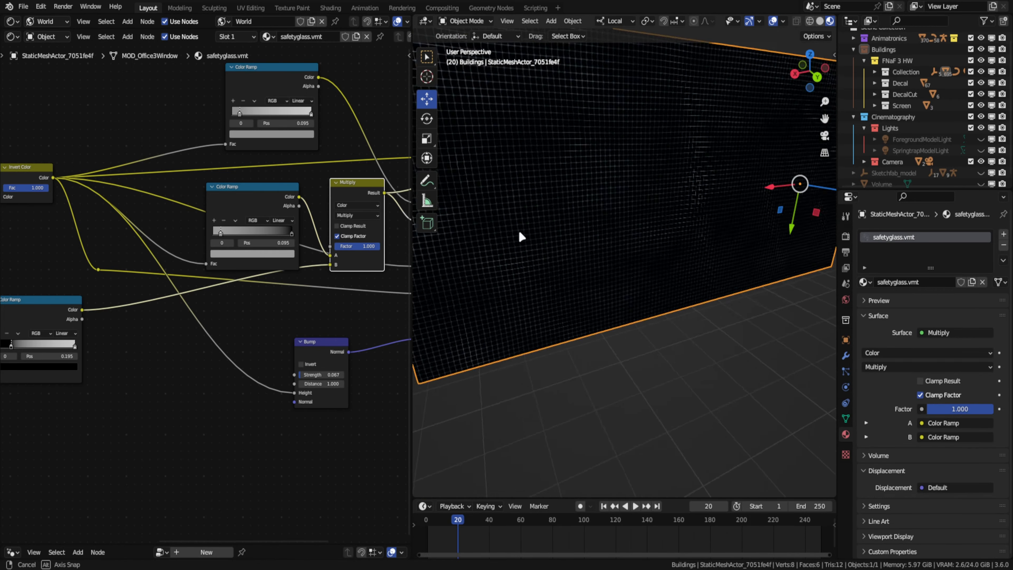
middle_click_drag(520, 233, 731, 236)
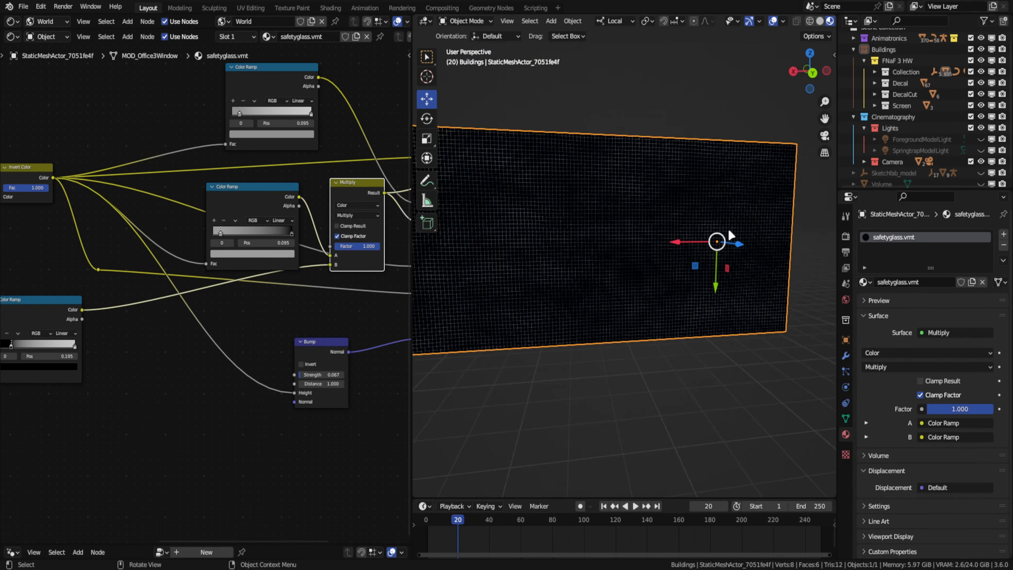
- Feed the glass Transmission through a second Multiply node using the noise ramp, and restore the Principled BSDF output
scroll(730, 234, "up", 4)
middle_click_drag(364, 199, 317, 186)
left_click_drag(231, 355, 231, 354)
left_click(260, 275, "ctrl+shift")
scroll(558, 240, "down", 4)
middle_click_drag(348, 185, 201, 240)
left_click(271, 159, "ctrl+shift")
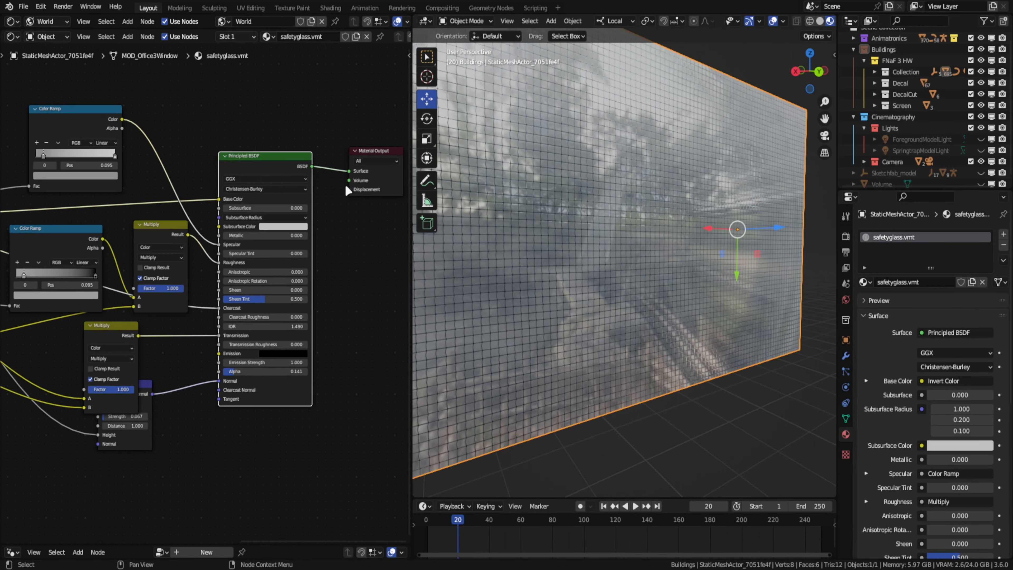
- Set the noise Color Ramp's black stop to 0.068 and pull its white stop toward the middle
scroll(558, 239, "up", 4)
middle_click_drag(107, 395, 301, 292)
mouse_move(301, 291)
left_mouse_down()
mouse_move(244, 292)
mouse_move(301, 291)
left_mouse_up()
middle_click_drag(36, 294, 351, 284)
scroll(279, 279, "up", 4)
left_click_drag(242, 277, 214, 277)
left_click_drag(355, 277, 225, 278)
scroll(636, 197, "down", 2)
middle_click_drag(635, 197, 604, 216)
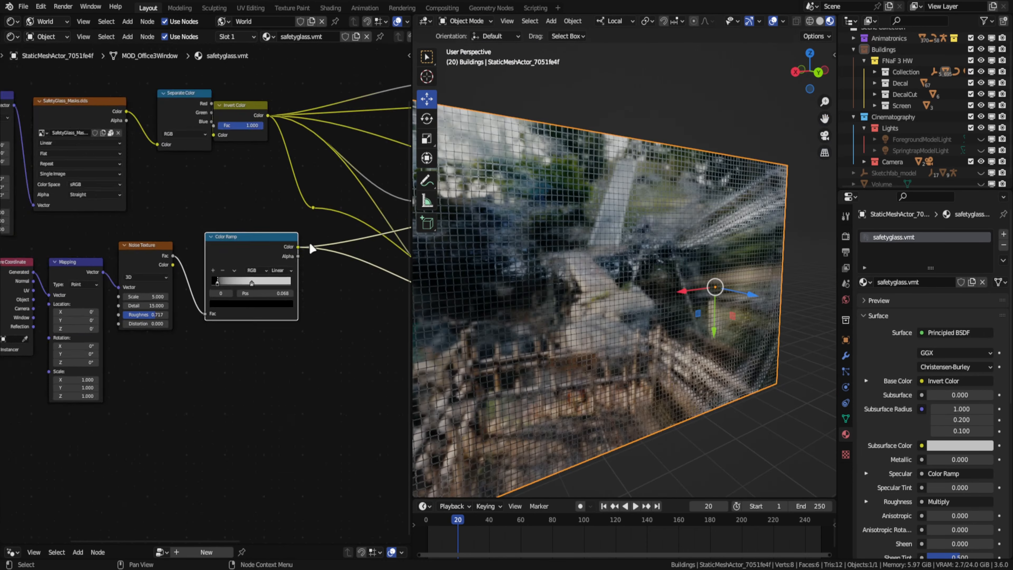
- Show the whole scene through the camera in rendered shading in an enlarged viewport
left_click_drag(304, 195, 339, 269)
mouse_move(475, 279)
middle_mouse_down()
mouse_move(522, 284)
mouse_move(536, 254)
middle_mouse_up()
key("z")
left_click(536, 191)
key("KP_0")
key("KP_Divide")
left_click_drag(411, 271, 16, 276)
scroll(374, 278, "down", 5)
- Redraw the render region over the whole camera frame and hide the overlays and gizmos to preview the glass
key("ctrl+b")
left_click_drag(120, 141, 716, 407)
key("ctrl+b")
left_click_drag(815, 481, 99, 121)
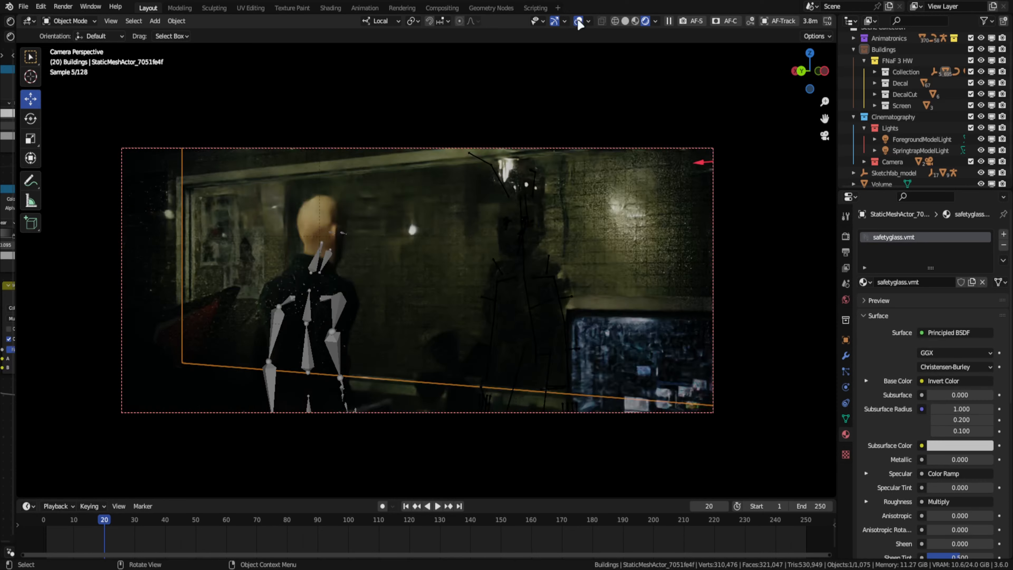
left_click(578, 21)
key("Home")
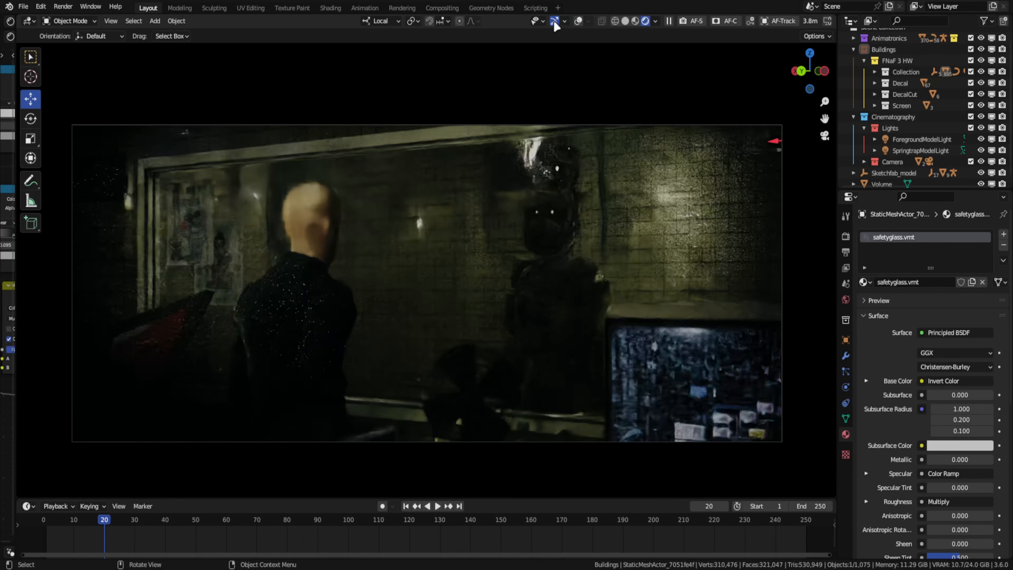
left_click(554, 21)
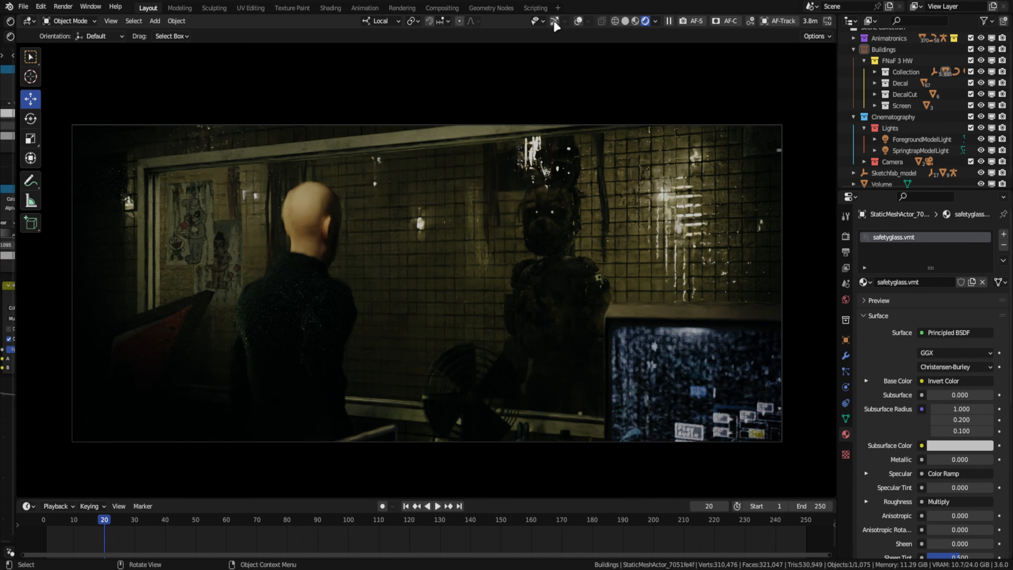
- Isolate the window glass and create a blank 4096 x 4096 px image in a new Image Texture node
left_click(553, 21)
key("KP_Divide")
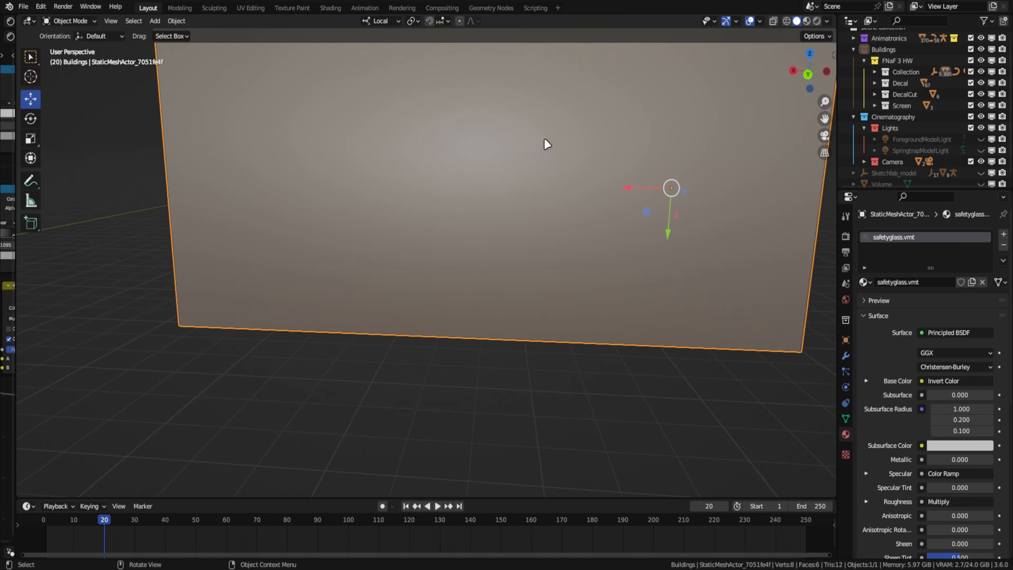
key("z")
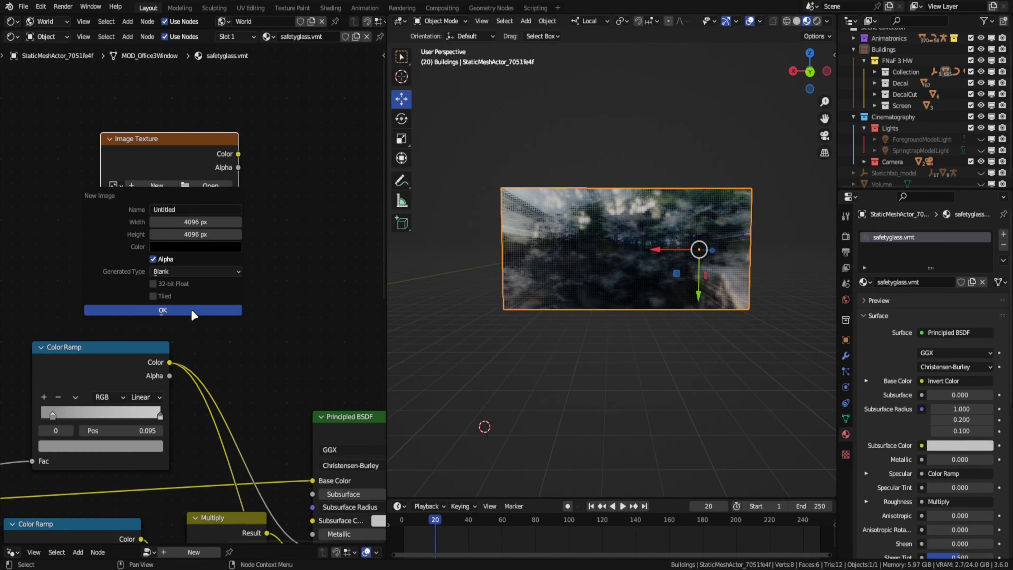
left_click(192, 310)
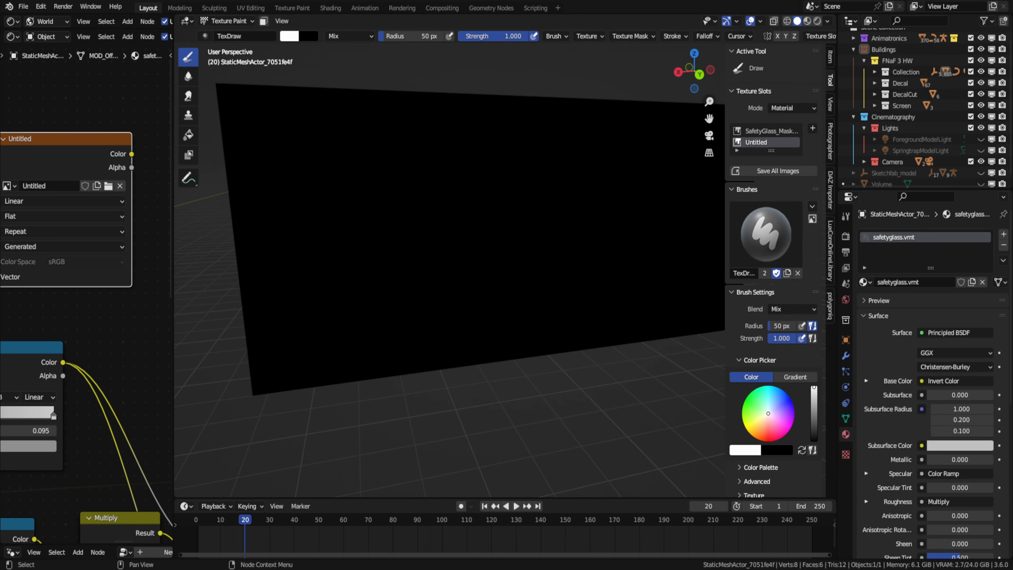
key("alt+Tab")
left_click_drag(319, 377, 555, 232)
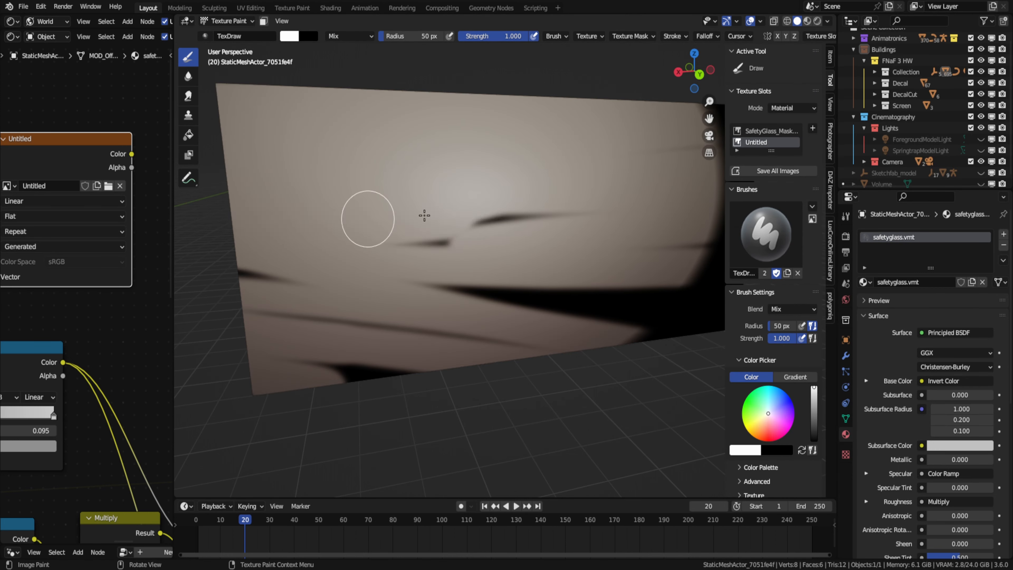
key("ctrl+z")
- Switch the texture painting brush to the one called Brush with a 171 px radius
scroll(621, 298, "down", 2)
left_click(792, 309)
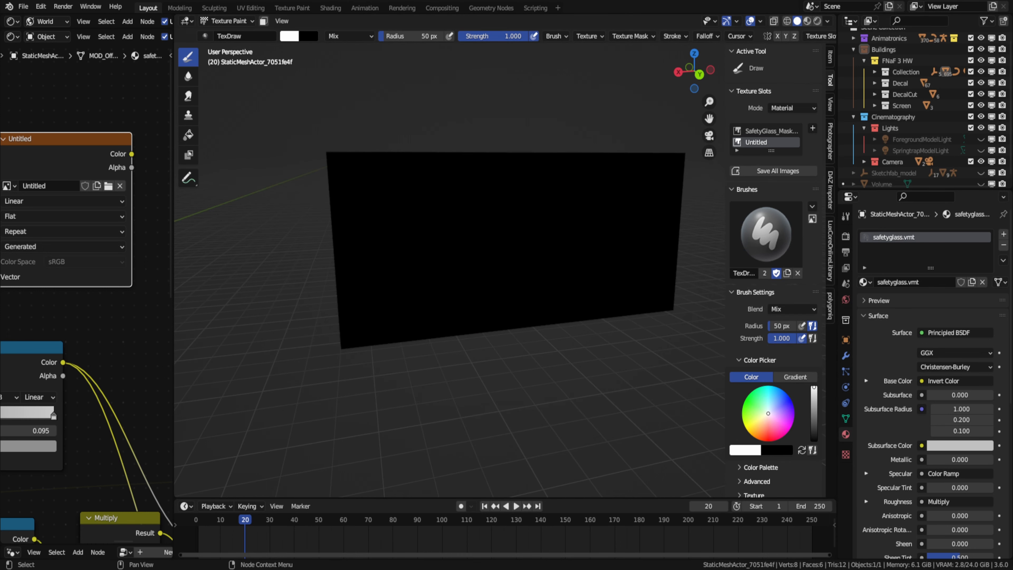
left_click(810, 218)
left_click(813, 288)
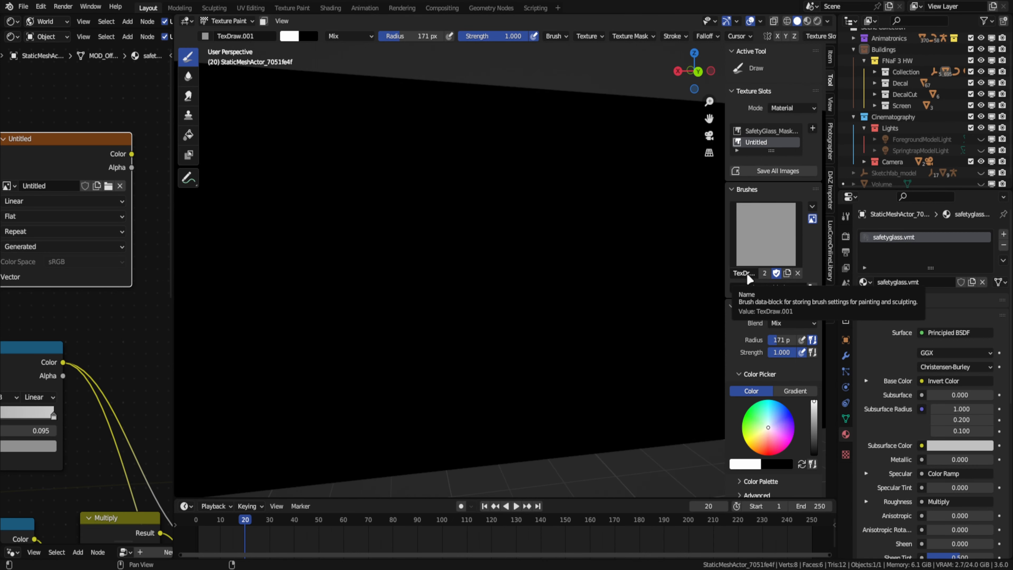
left_click(798, 273)
left_click(772, 176)
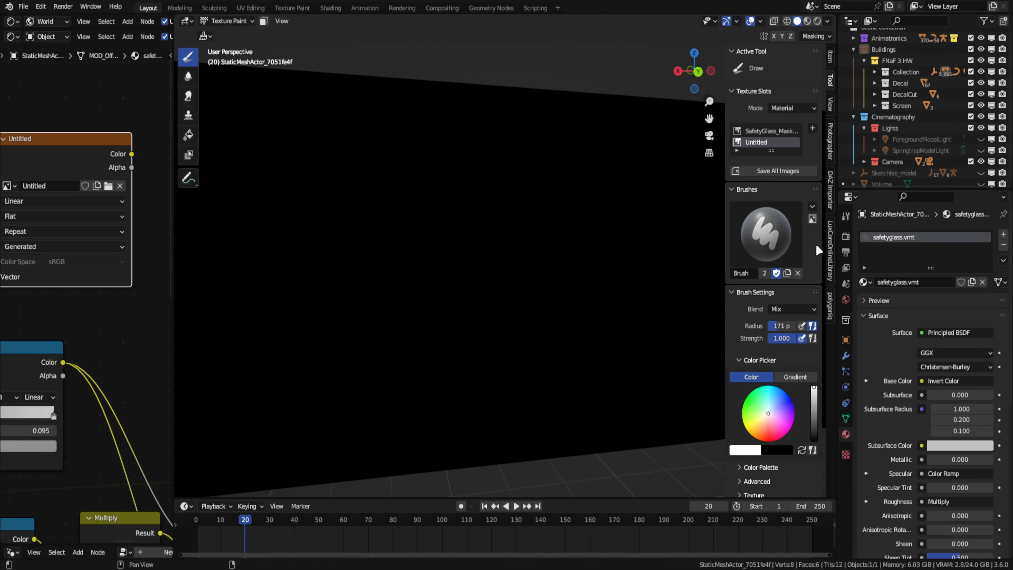
- Load the splatter image Untitled-1.png as the brush texture and paint white dirt patches over the glass
scroll(817, 251, "down", 10)
left_click(754, 417)
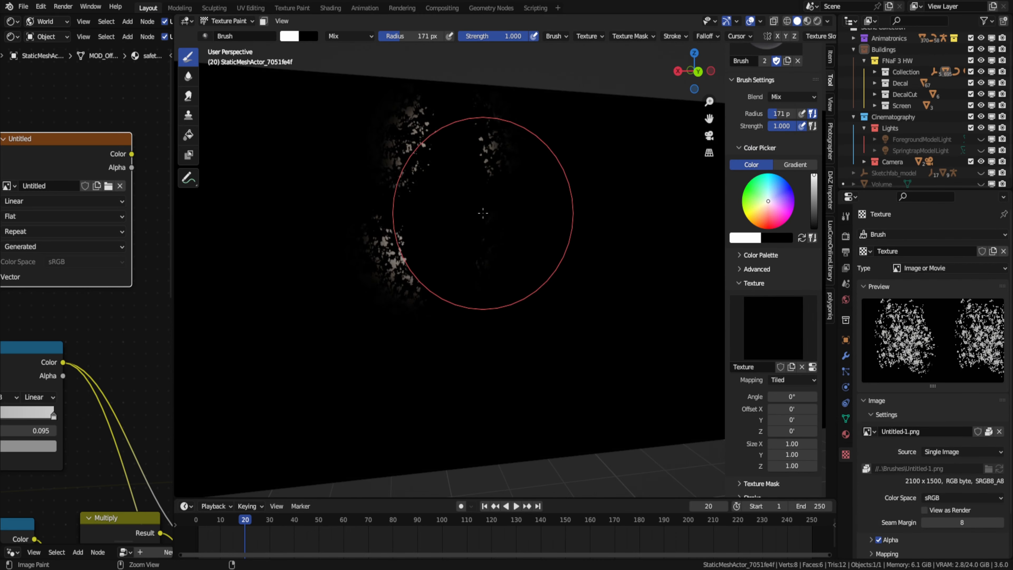
scroll(638, 152, "down", 2)
mouse_move(567, 195)
middle_mouse_down("shift")
mouse_move(550, 224)
mouse_move(503, 235)
middle_mouse_up("shift")
- Multiply the painted image into the glass's transmission through a Color Ramp and check the camera shot in rendered shading without overlays
left_click(283, 194)
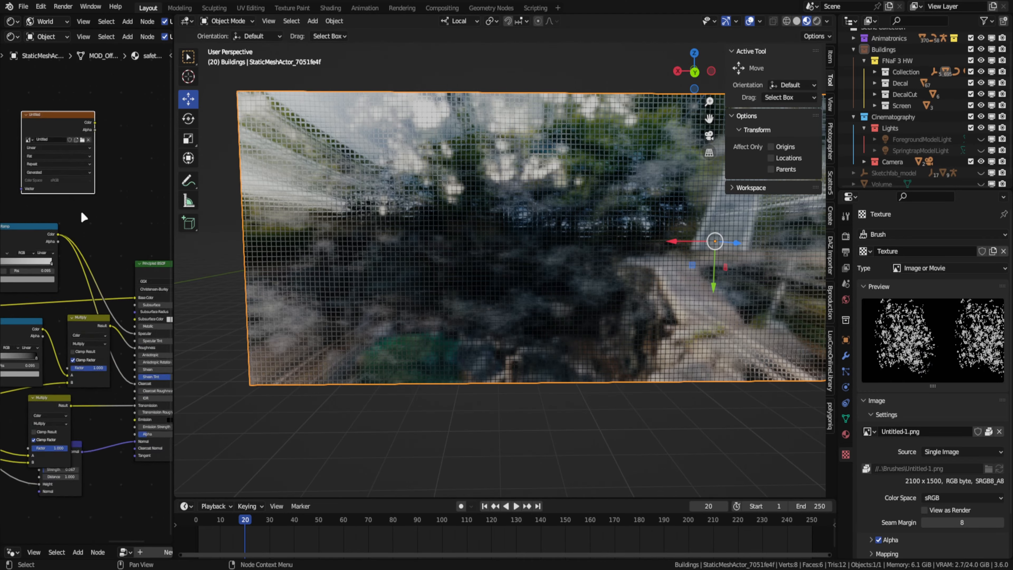
left_click_drag(138, 351, 147, 356)
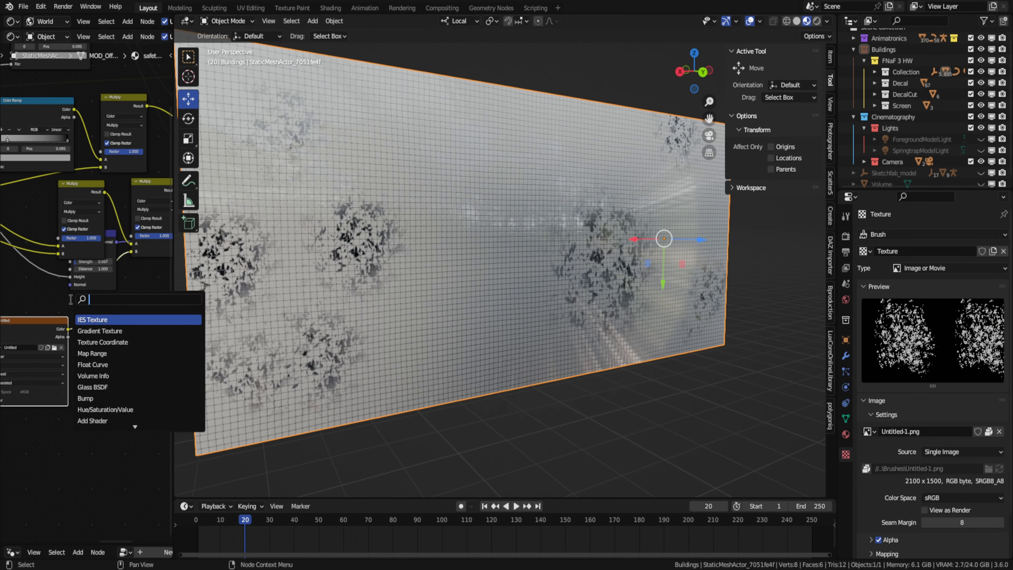
left_click(113, 318)
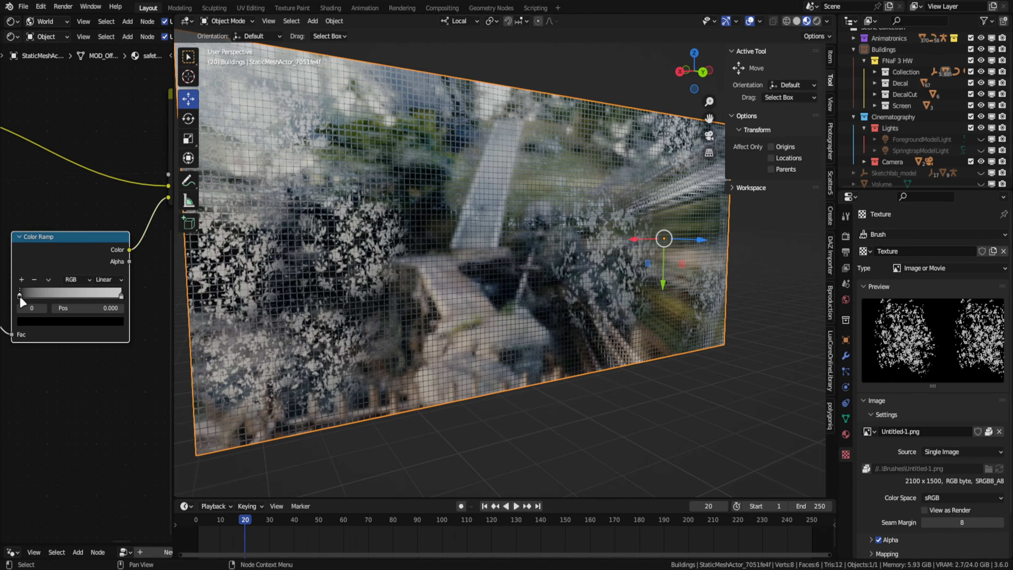
left_click(70, 322)
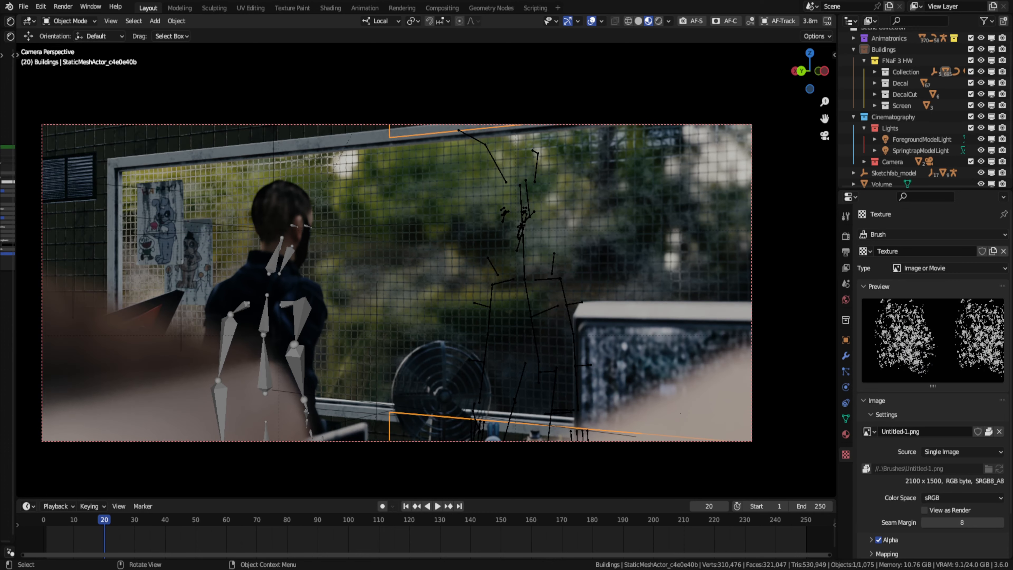
left_click(658, 21)
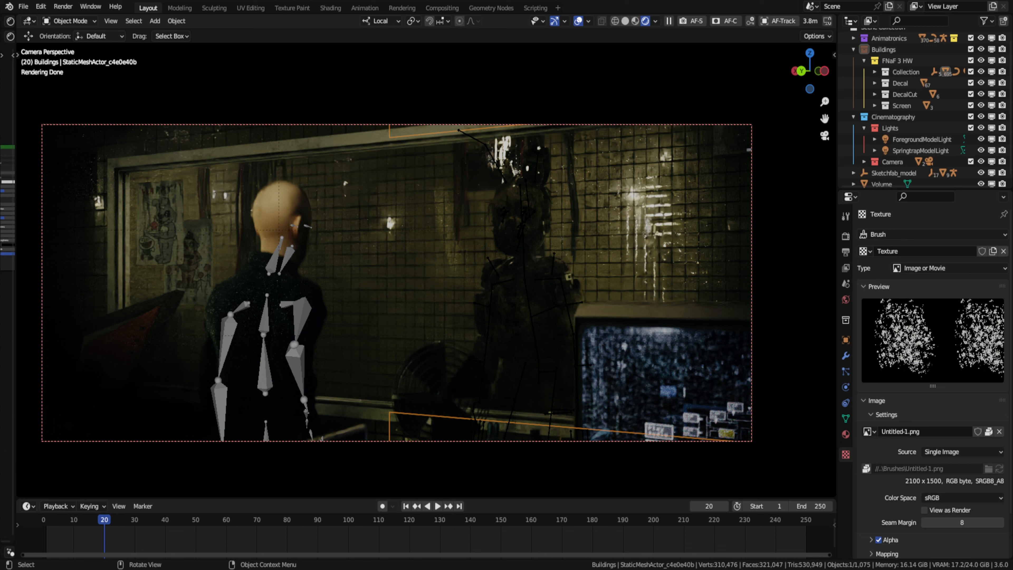
left_click(578, 21)
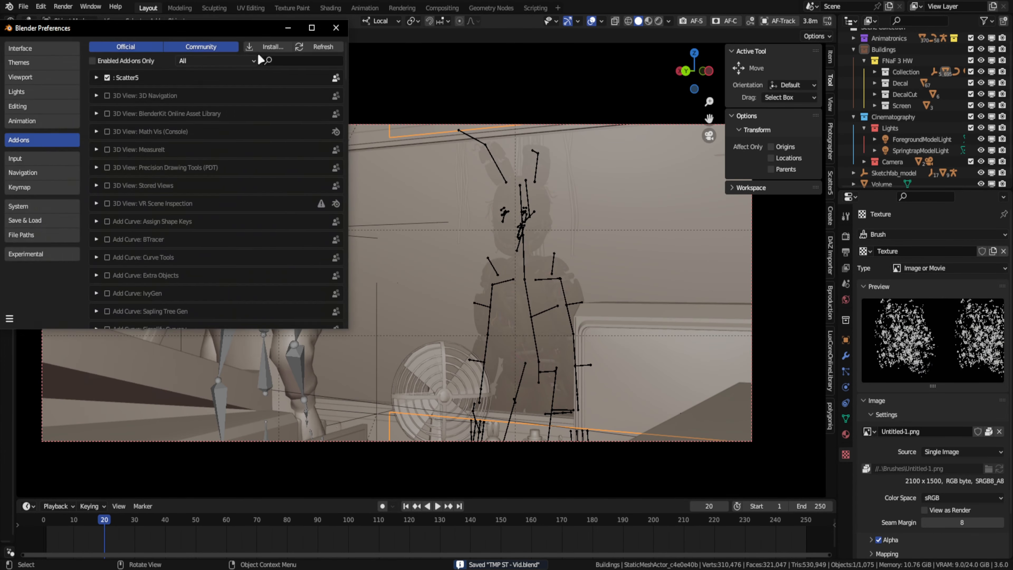
- Install the camera effects add-on from file and add Lens Dirt Fingerprint 11 to the camera
left_click(258, 59)
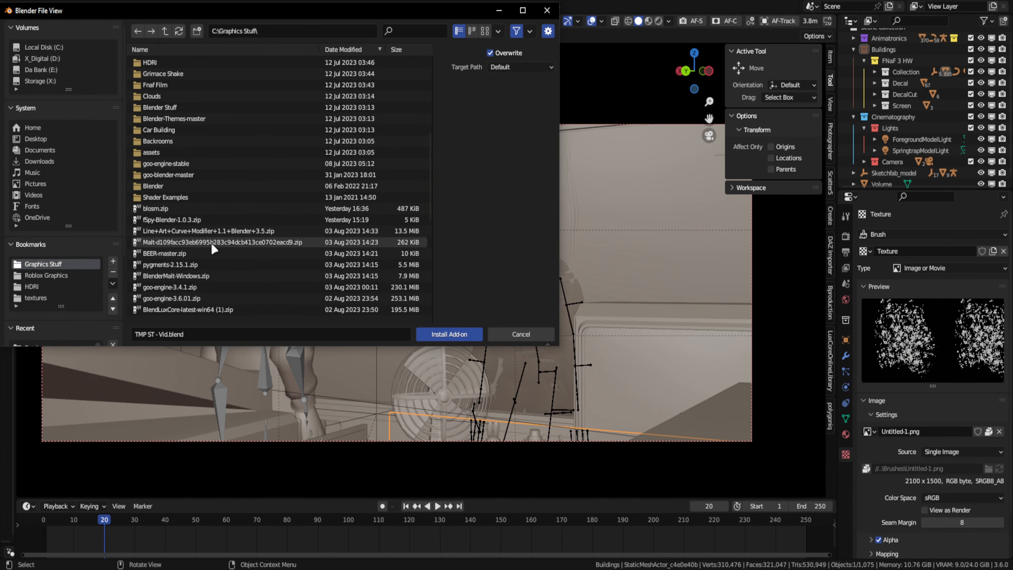
double_click(168, 281)
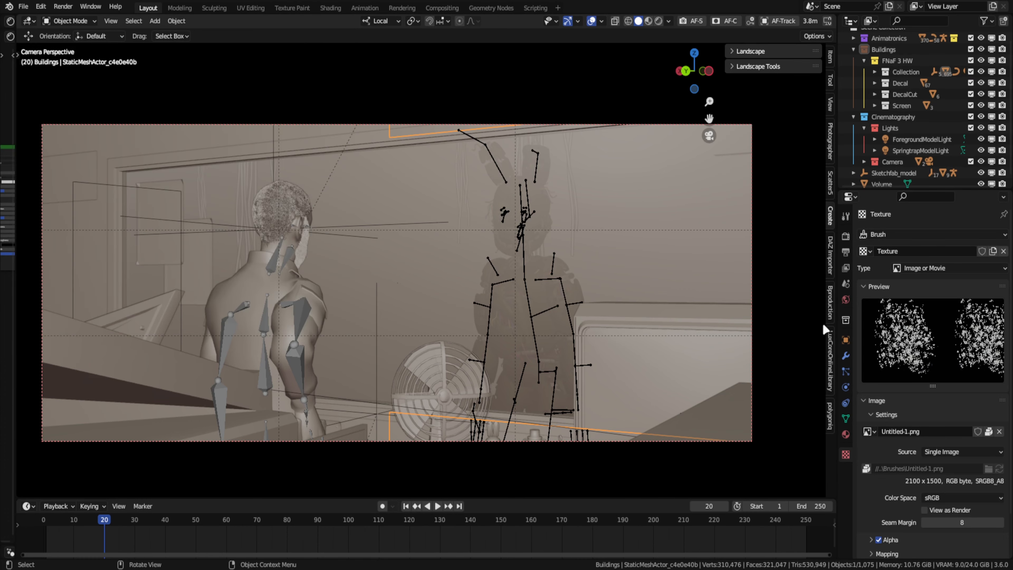
left_click(763, 76)
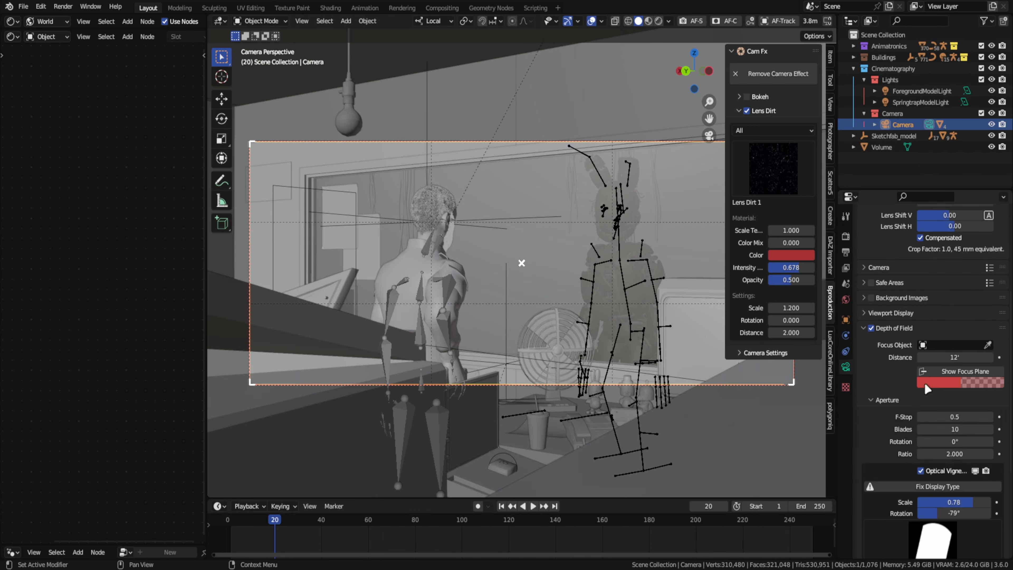
left_click(795, 168)
left_click(335, 316)
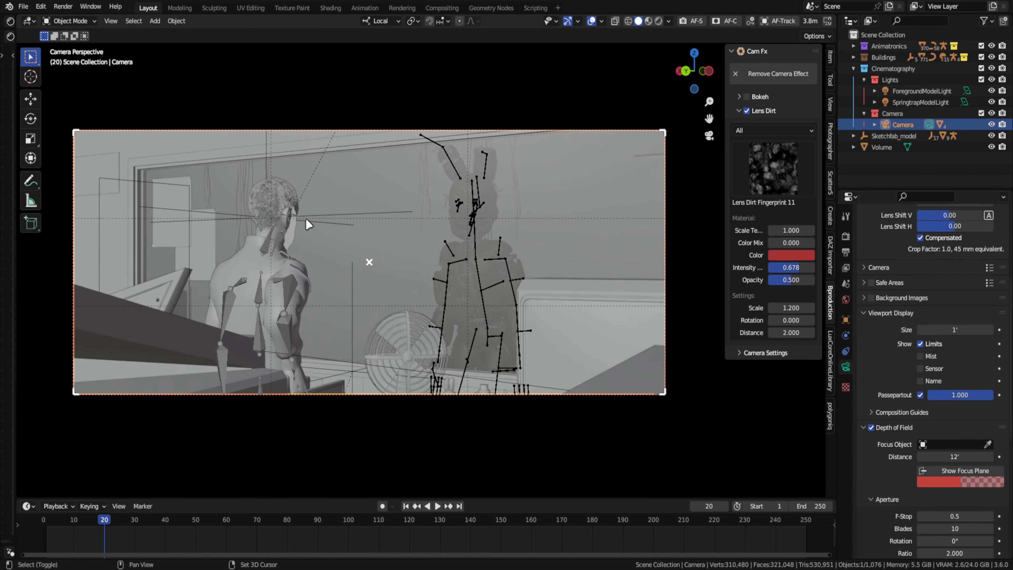
- Save the file, then set the lens dirt intensity and opacity to 1.000 and the exposure to 1.35 in rendered shading
scroll(738, 299, "down", 1)
key("ctrl+s")
left_click(659, 21)
left_click_drag(773, 212, 717, 204)
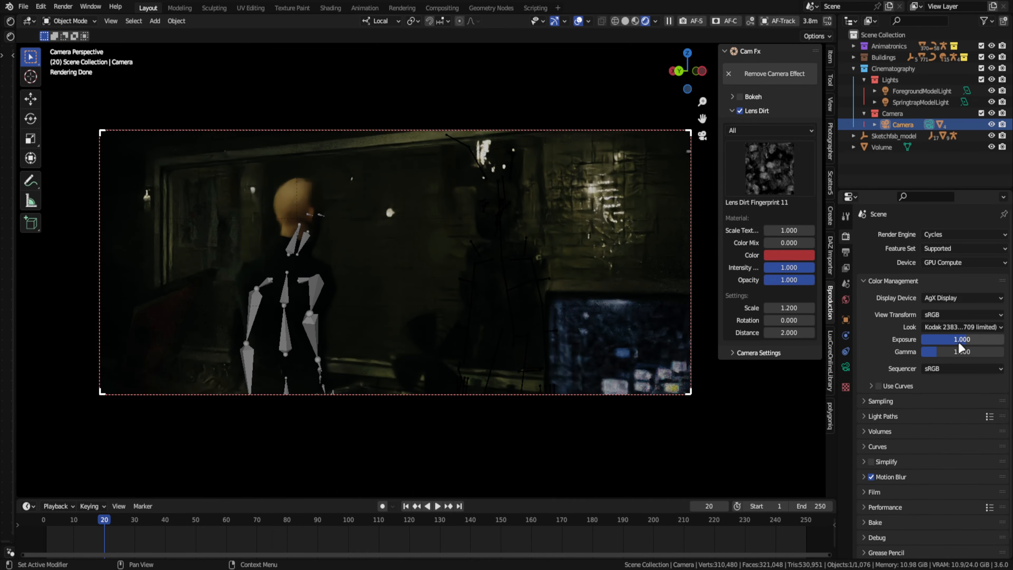
left_click_drag(958, 341, 948, 343)
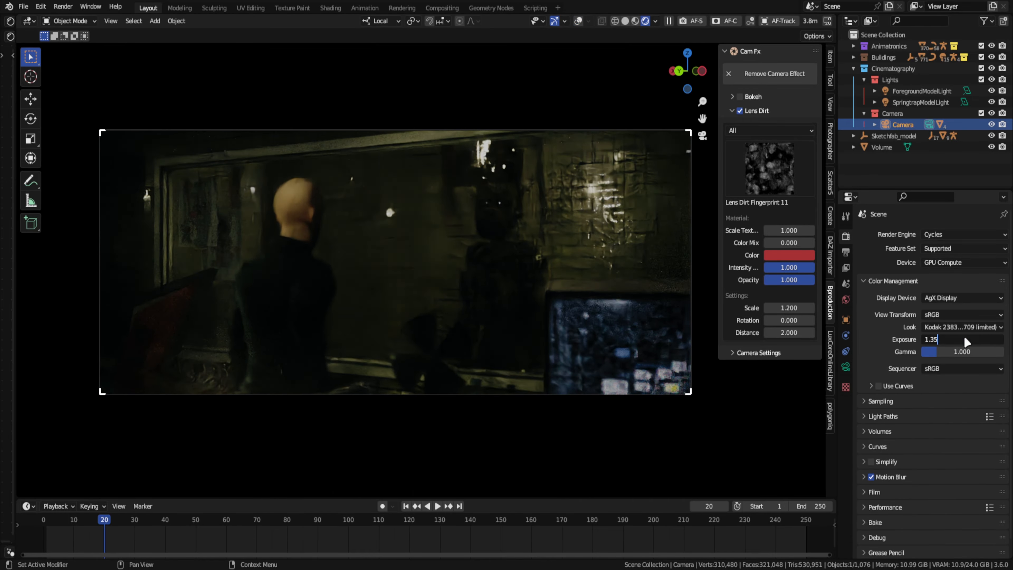
key("Return")
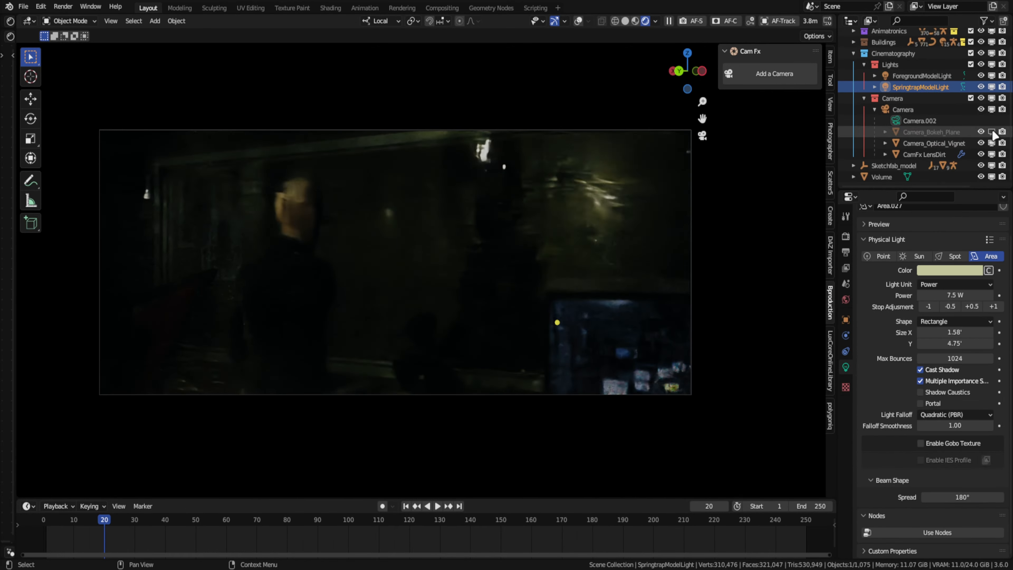
- Try hiding the camera's bokeh plane and lens dirt plane in the viewport
left_click(993, 132)
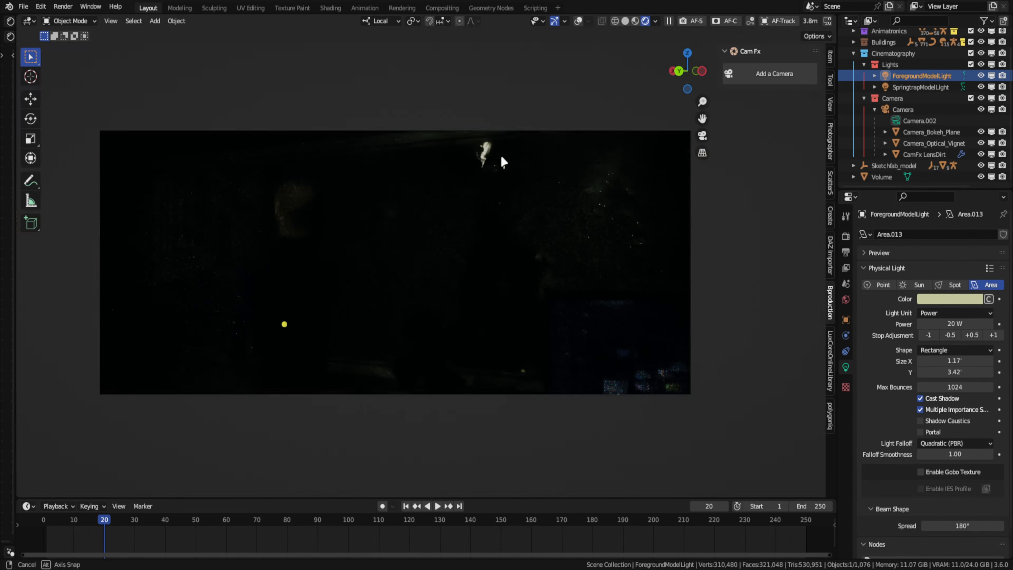
left_click(992, 155)
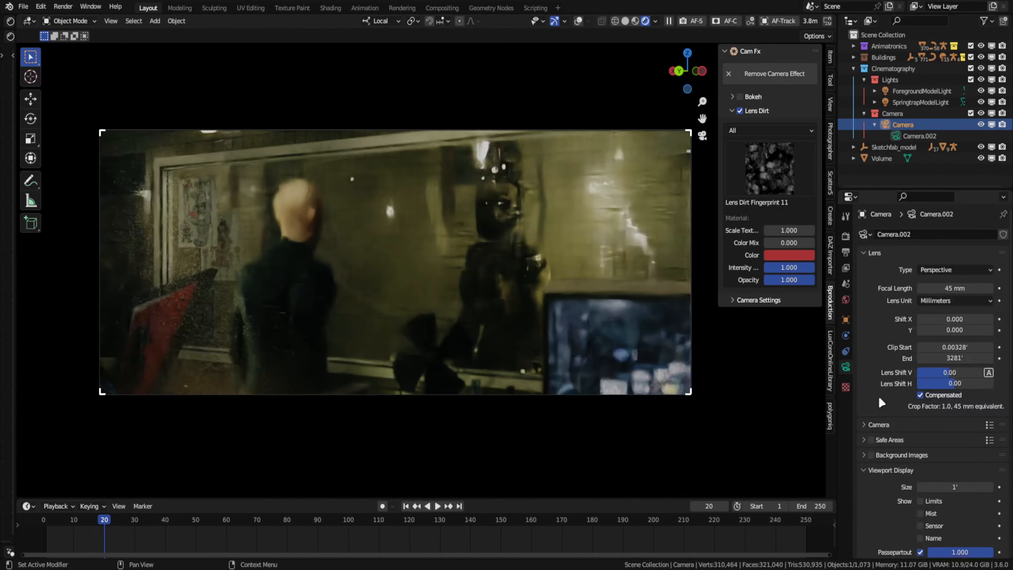
- Set the camera's bokeh texture brightness multiplier to 3.00 and its f-stop to 1.8
scroll(918, 411, "down", 8)
double_click(914, 447)
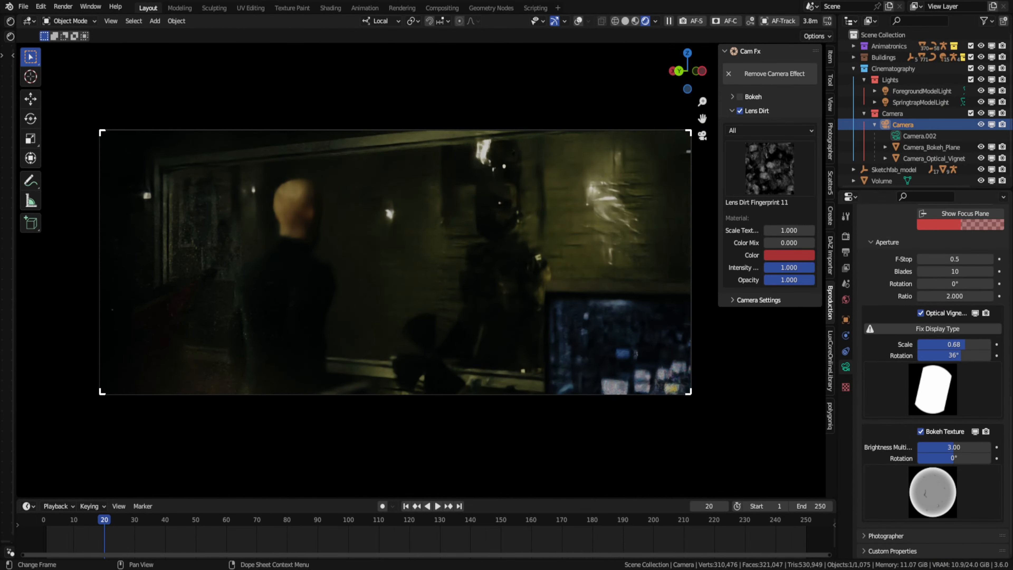
left_click(830, 142)
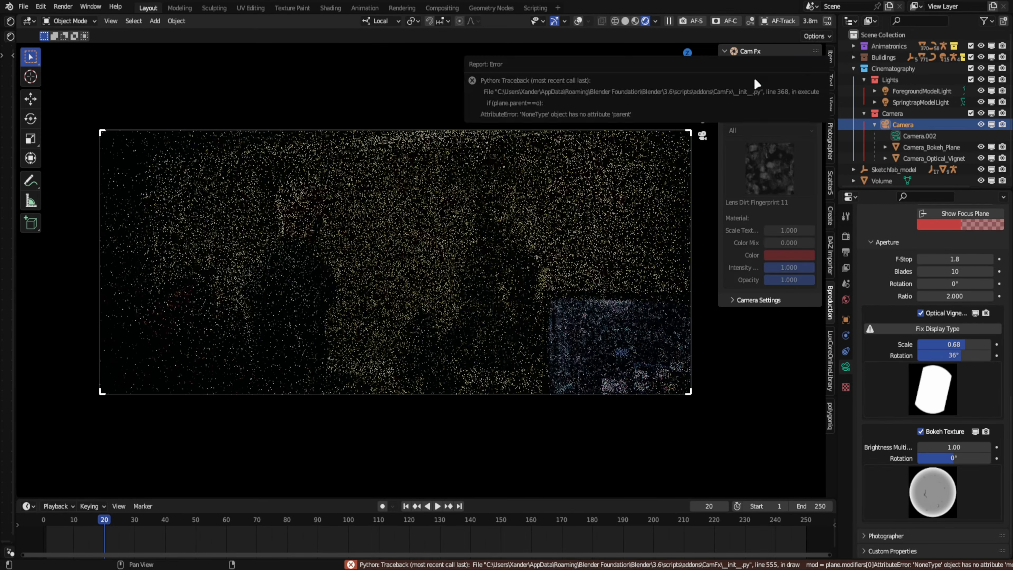
- Add the Lens Dirt effect back to the camera at opacity 0.908 and set the optical vignetting scale to 0.63
right_click(873, 160)
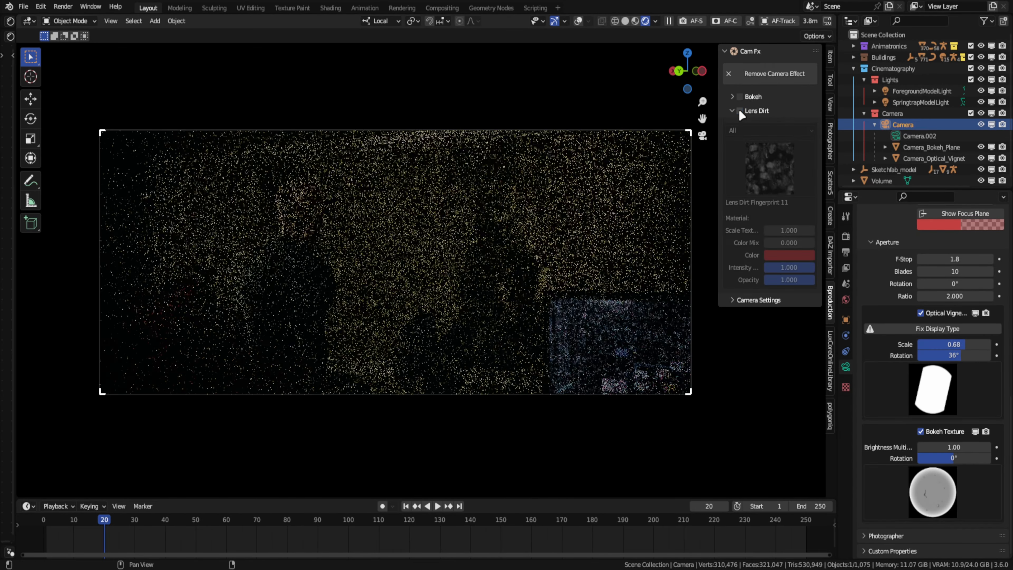
left_click(738, 109)
left_click(754, 80)
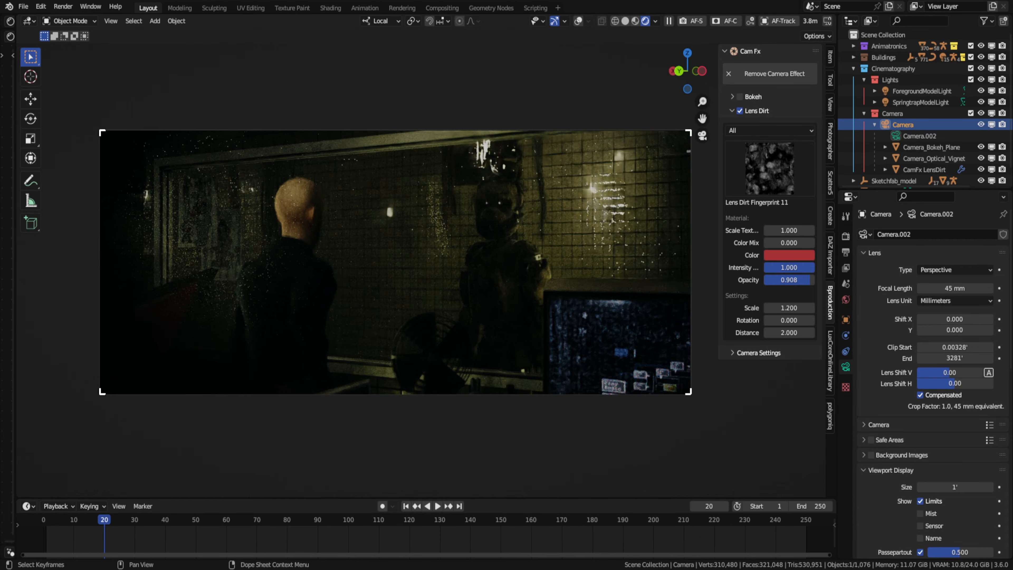
scroll(946, 342, "down", 10)
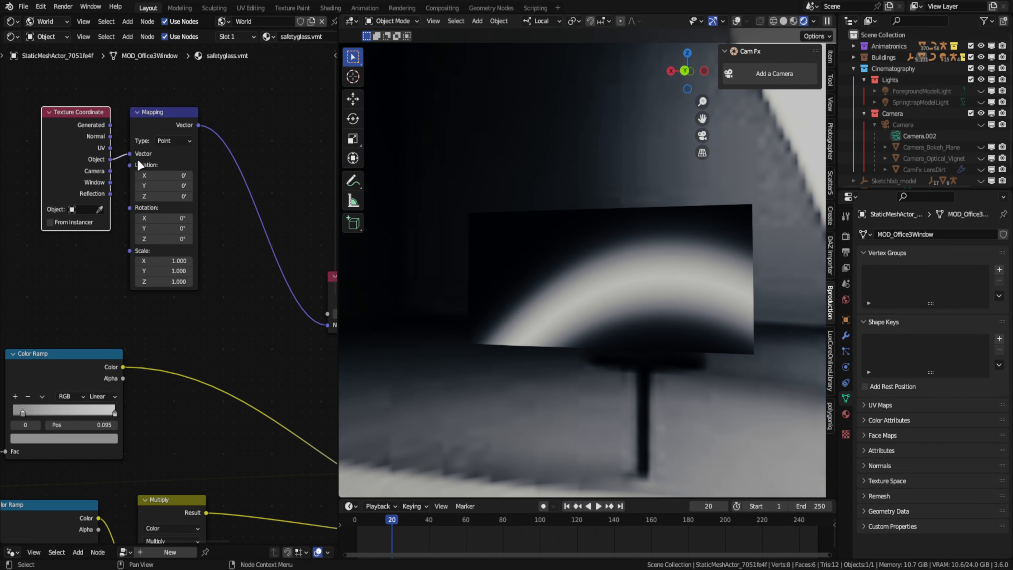
- Add a second Image Texture node to the glass material with a new blank 4096 x 4096 px image
scroll(414, 231, "up", 4)
scroll(414, 231, "down", 5)
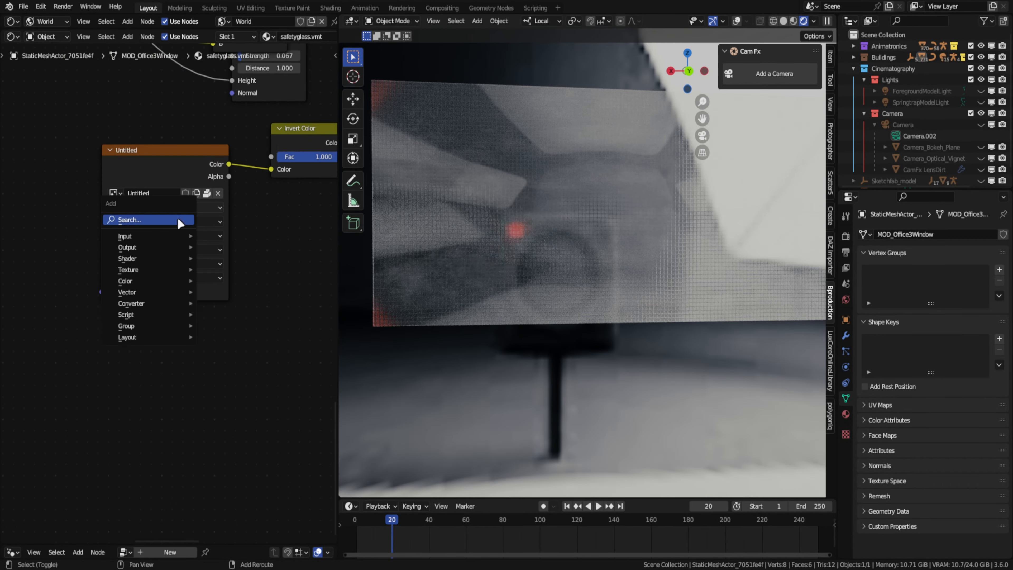
left_click(151, 363)
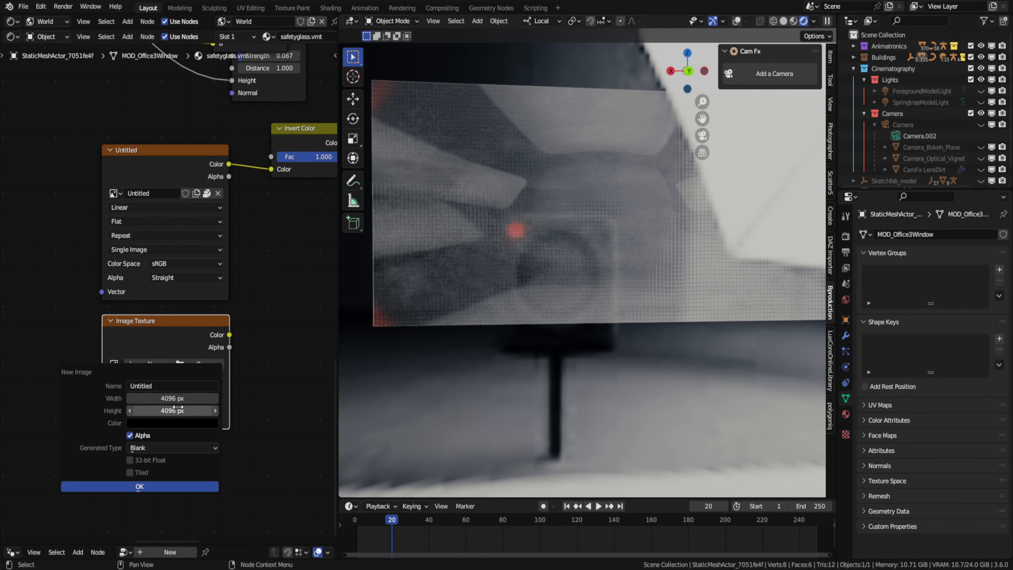
left_click(145, 489)
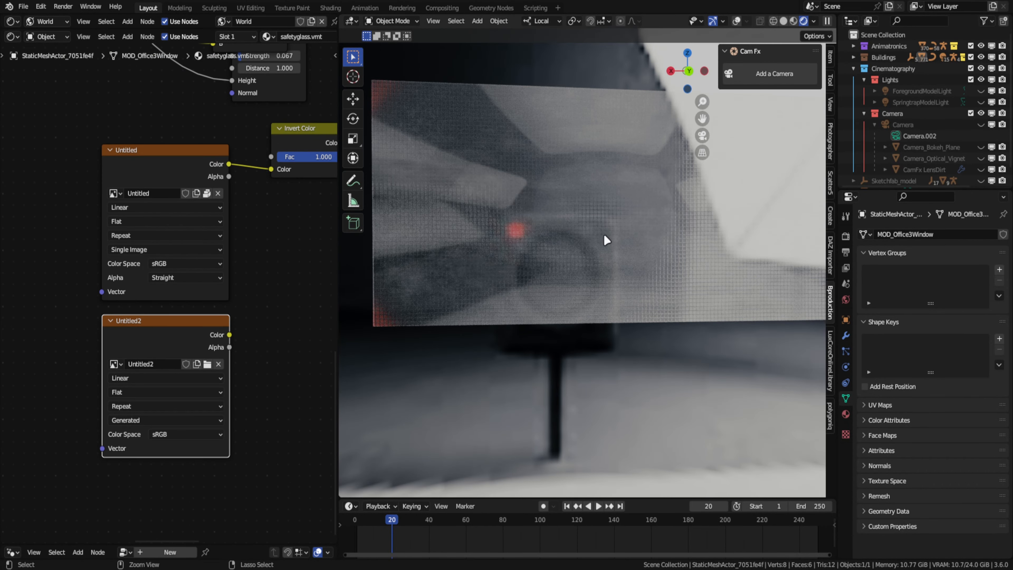
- Put the window glass in Texture Paint mode, change the viewport shading and show the brush settings for the new image
key("ctrl+Tab")
key("z")
left_click(741, 217)
left_click(832, 82)
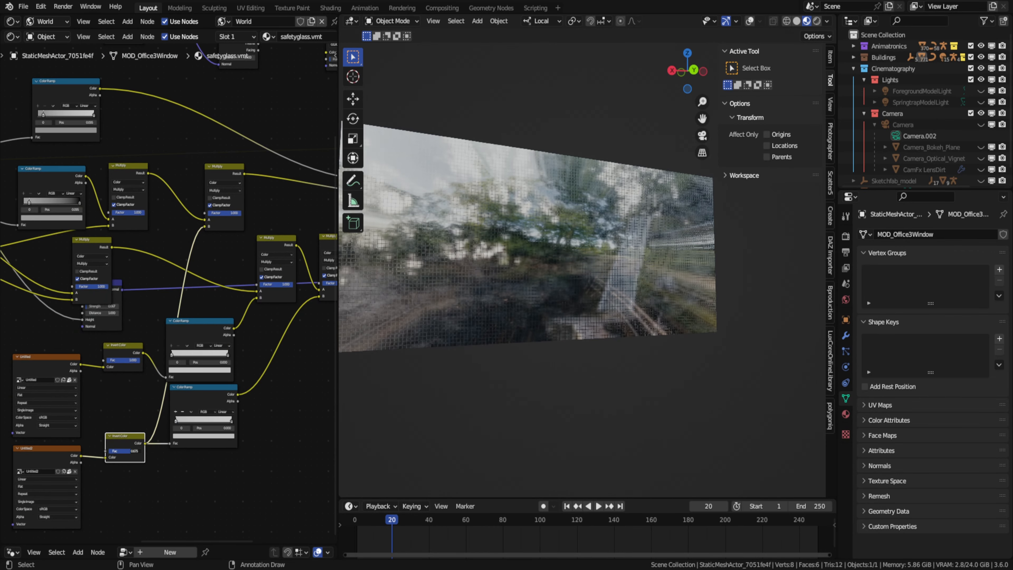
- Save the file, render frame 20 and inspect the rabbit's face up close in the result
middle_click_drag(574, 256, 631, 256)
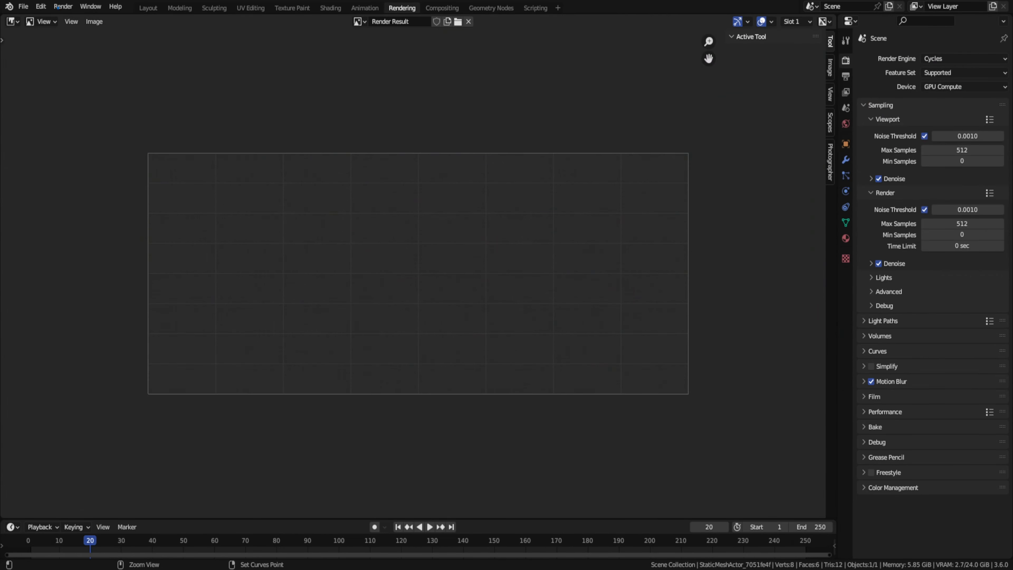
key("ctrl+s")
key("F12")
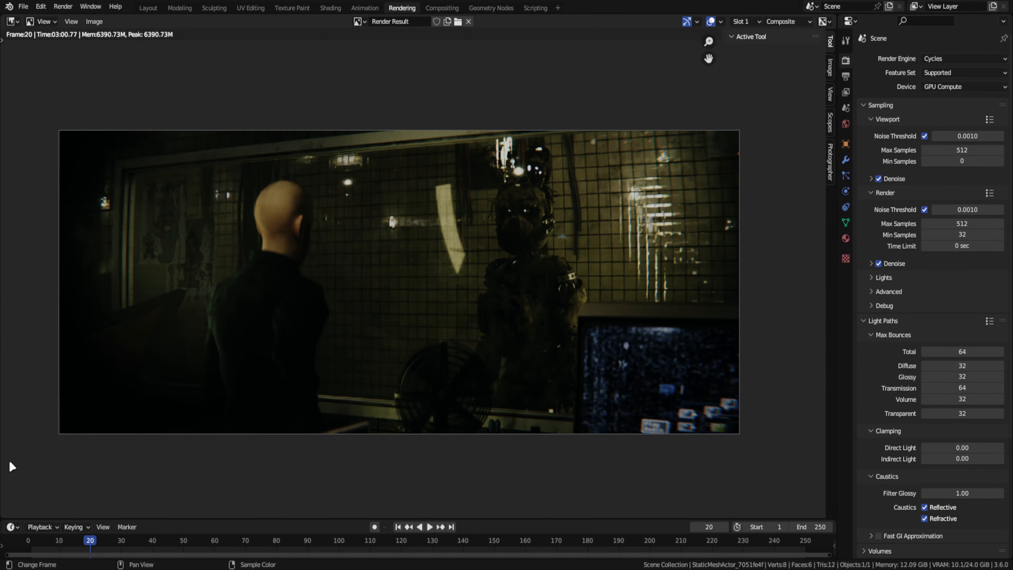
scroll(242, 215, "up", 3)
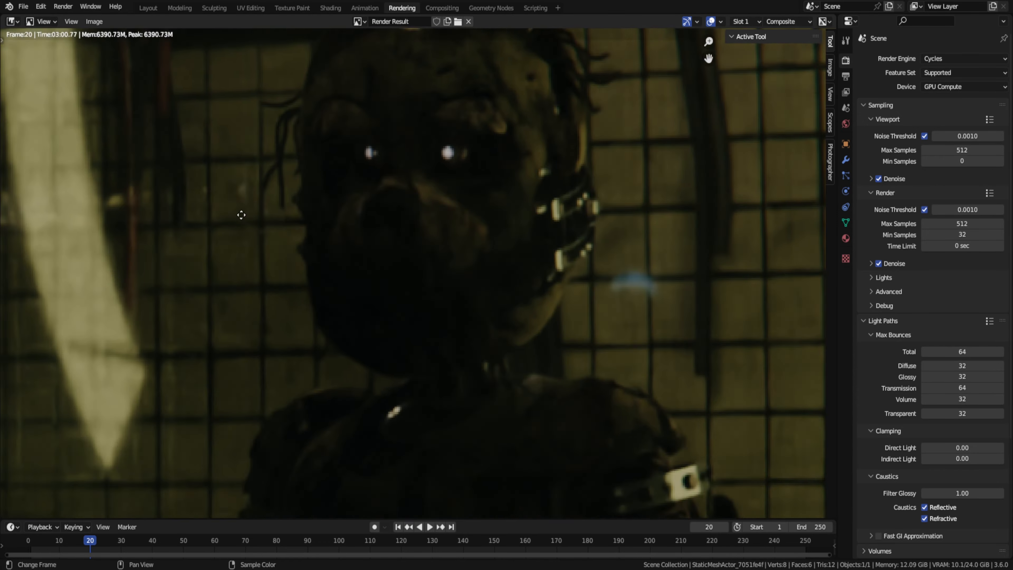
- Return to the Layout workspace, bring back the whole scene through the camera and select the camera
left_click(148, 8)
key("KP_0")
key("KP_Divide")
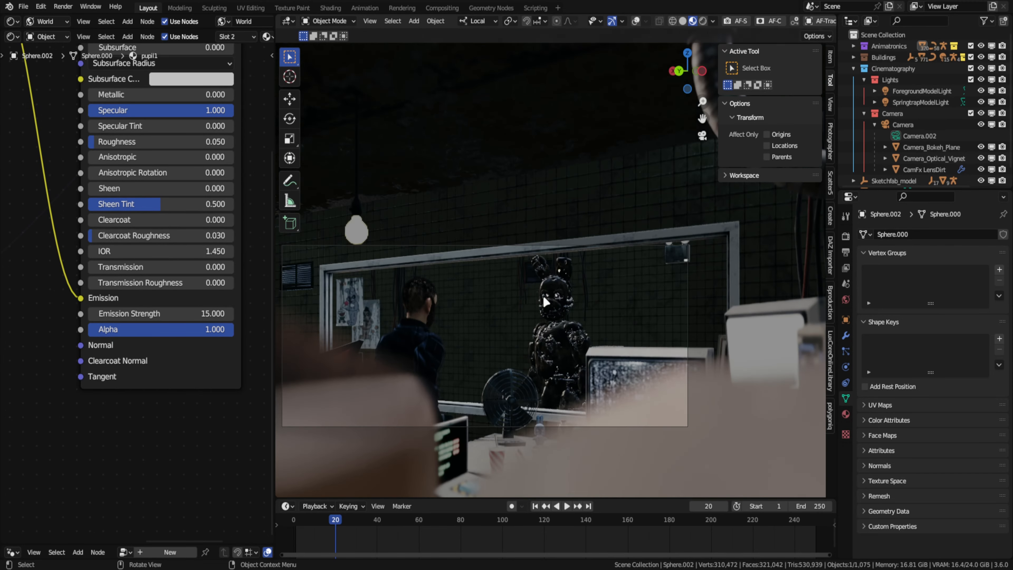
left_click(903, 125)
- Give the man's isolated head a Multires modifier subdivided to level 2
scroll(930, 443, "down", 5)
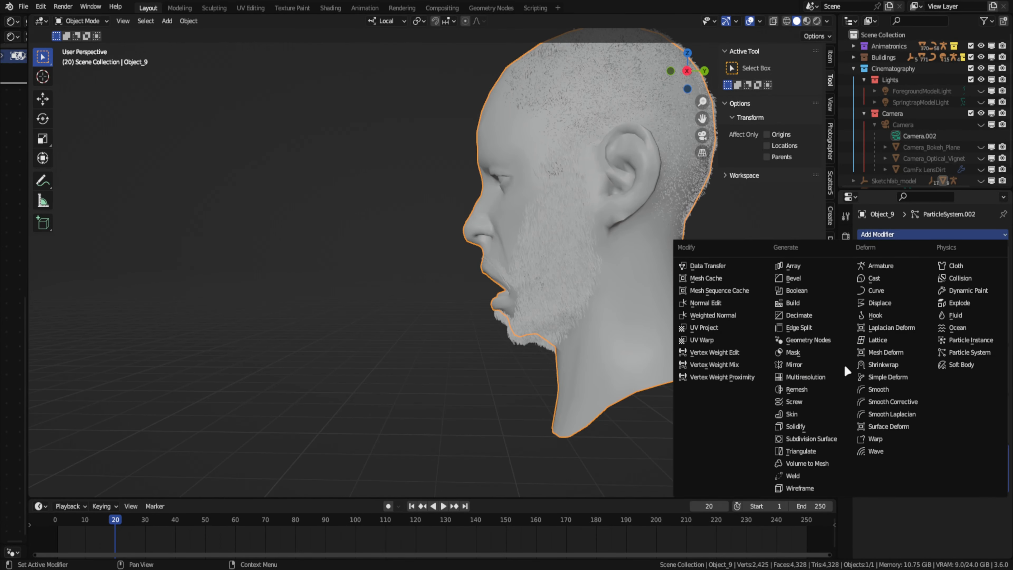
left_click(794, 372)
left_click(932, 455)
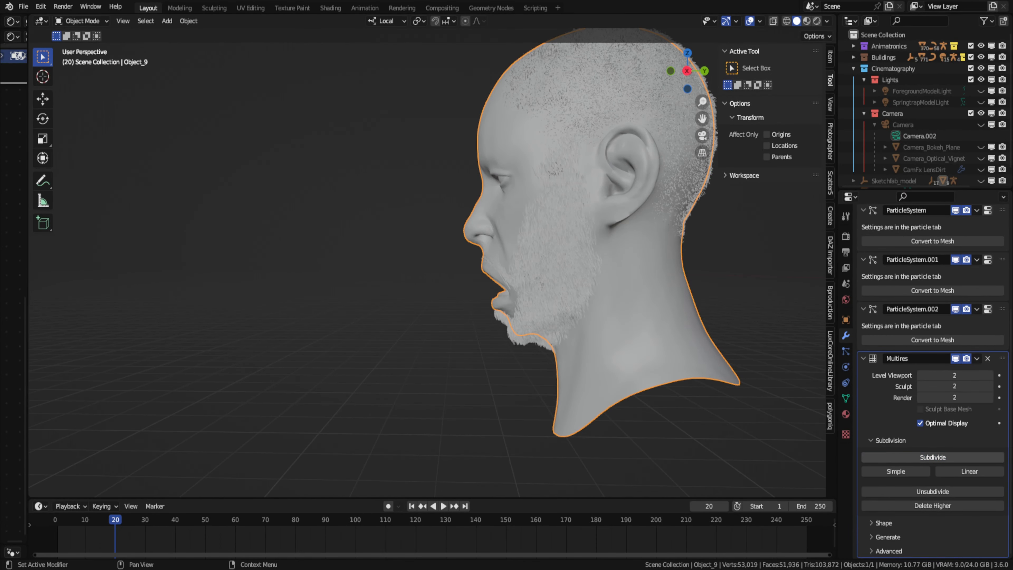
- Merge the overlapping vertices of the head mesh by distance in Edit Mode
middle_click_drag(678, 264, 527, 263)
key("ctrl+Tab")
key("Tab")
key("F3")
type("merge")
key("Return")
key("Tab")
- Put the head in Sculpt Mode and hide its beard, mustache and hair particle systems in the viewport
key("ctrl+Tab")
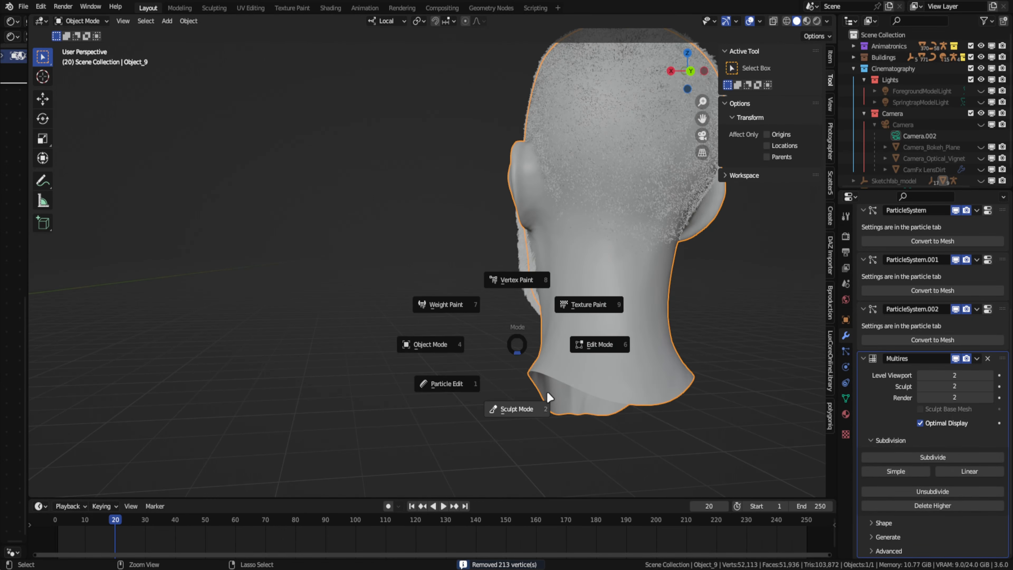
left_click(549, 396)
left_click(845, 351)
left_click(974, 222)
- Choose the Crease brush and frame the ear closely for sculpting its inner folds
mouse_move(495, 217)
middle_mouse_down()
mouse_move(624, 211)
mouse_move(550, 203)
middle_mouse_up()
scroll(536, 195, "up", 7)
key("shift+c")
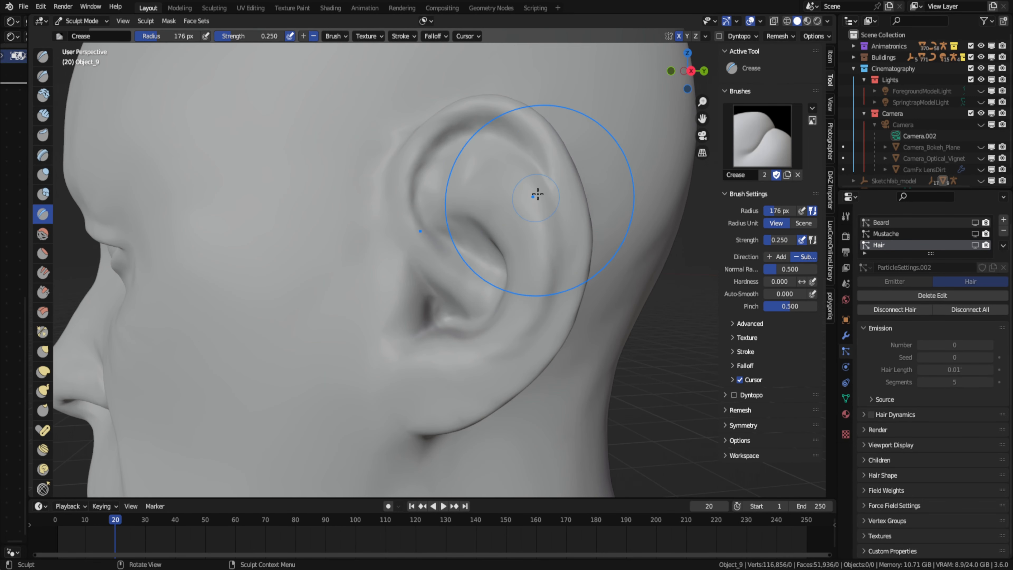
- Return the head to Object Mode and subdivide its Multires modifier to level 3
left_click(846, 335)
key("ctrl+Tab")
left_click(477, 288)
scroll(929, 399, "down", 6)
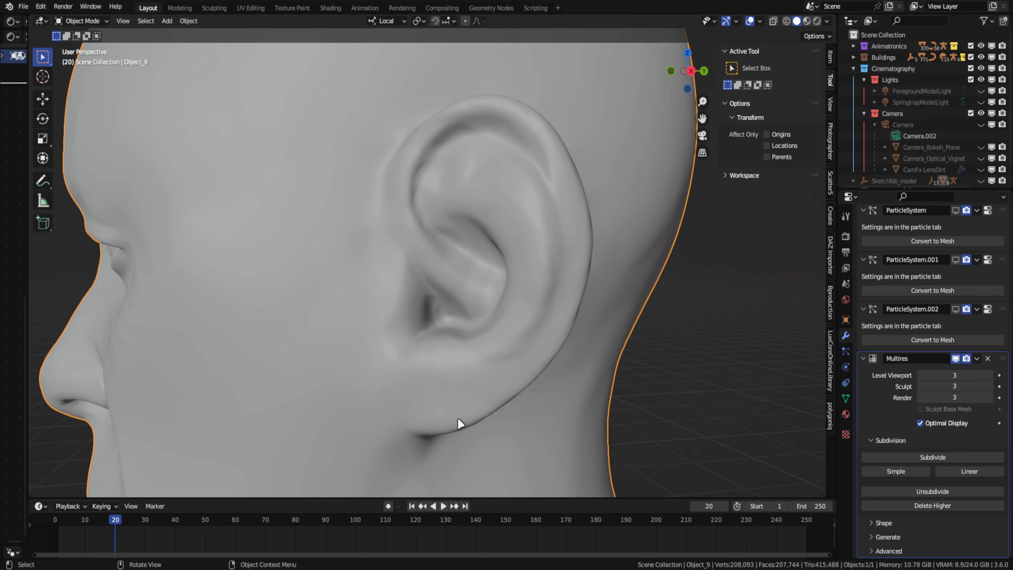
- Put the head in Sculpt Mode and deepen the ear's inner folds with the Crease brush
key("ctrl+Tab")
left_click(520, 422)
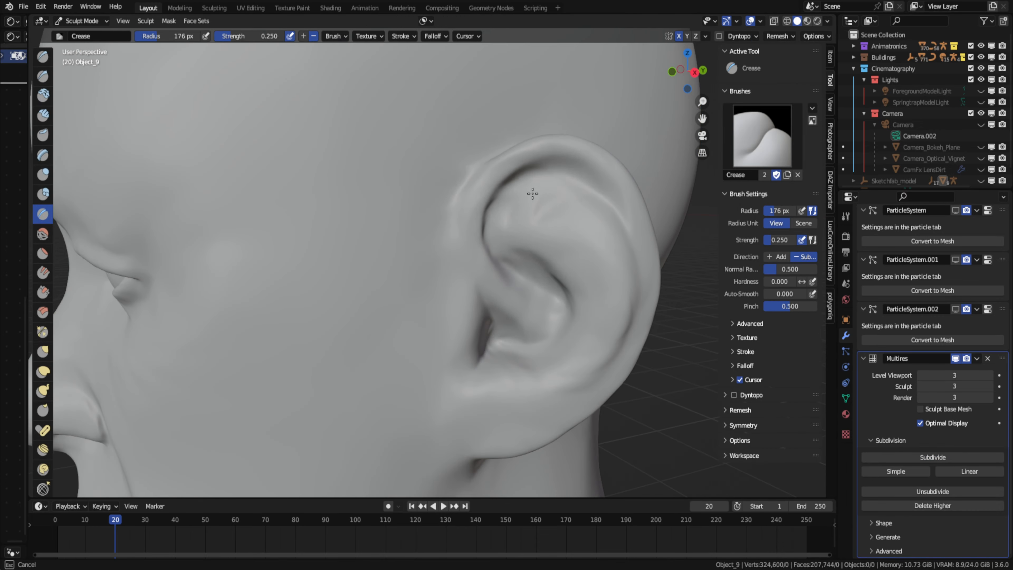
middle_click_drag(533, 192, 458, 241)
left_click_drag(467, 392, 464, 359)
middle_click_drag(447, 276, 529, 244)
- Set the Crease brush radius to 94 px and carve the groove along the ear's outer rim
scroll(479, 271, "up", 5)
key("f")
left_click(469, 280)
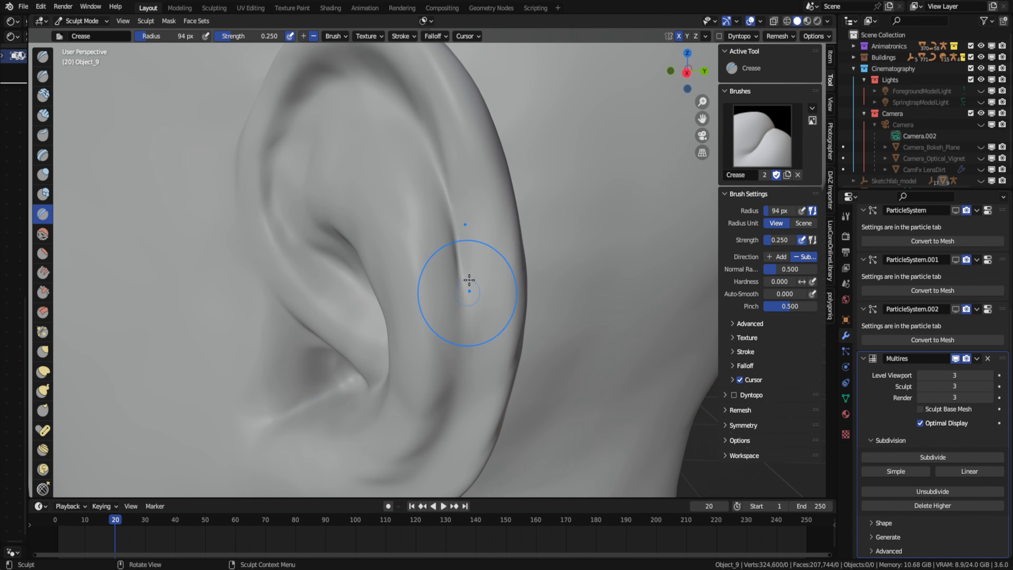
left_click_drag(469, 281, 458, 423)
- Crease the skin beneath the earlobe where the ear meets the jaw and neck
mouse_move(447, 255)
middle_mouse_down()
mouse_move(480, 230)
mouse_move(527, 240)
middle_mouse_up()
middle_click_drag(326, 299, 409, 234)
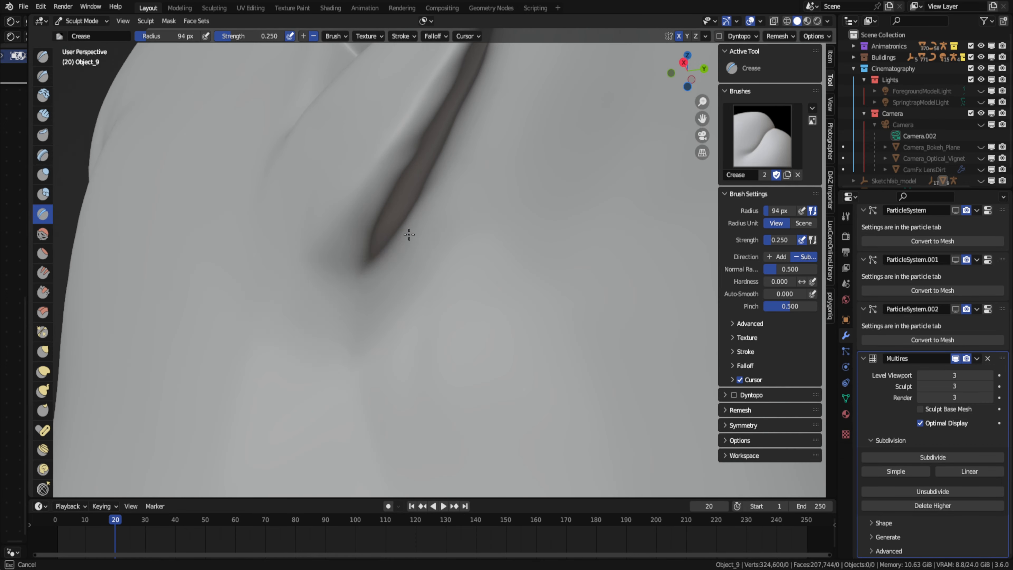
left_click_drag(351, 297, 306, 310)
middle_click_drag(309, 303, 344, 334)
scroll(344, 334, "down", 5)
middle_click_drag(445, 231, 330, 220)
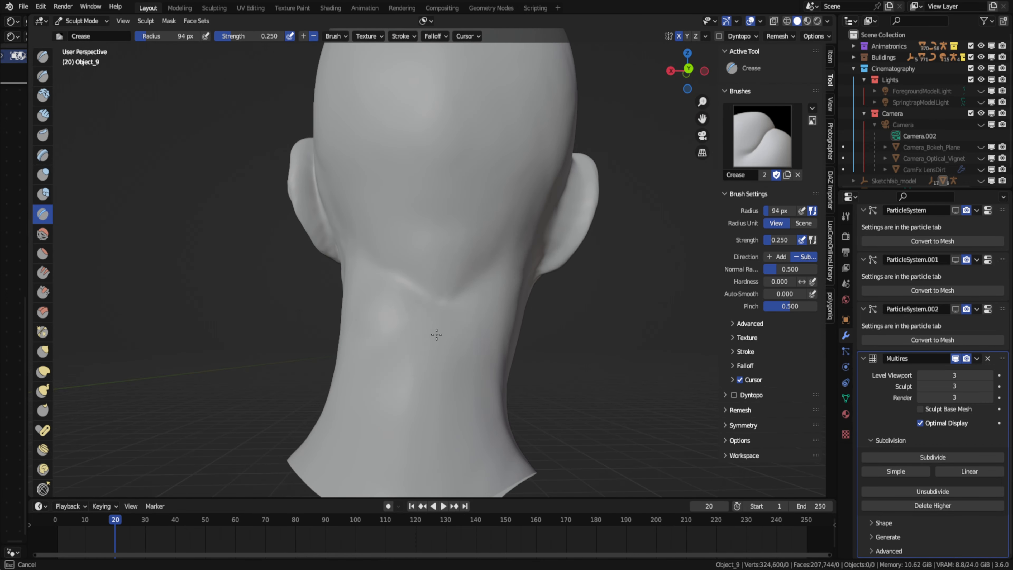
- Sculpt the area behind the ear with the Draw brush at 94 px radius
middle_click_drag(437, 334, 430, 260)
scroll(431, 264, "up", 5)
middle_click_drag(453, 209, 443, 229)
left_click(43, 56)
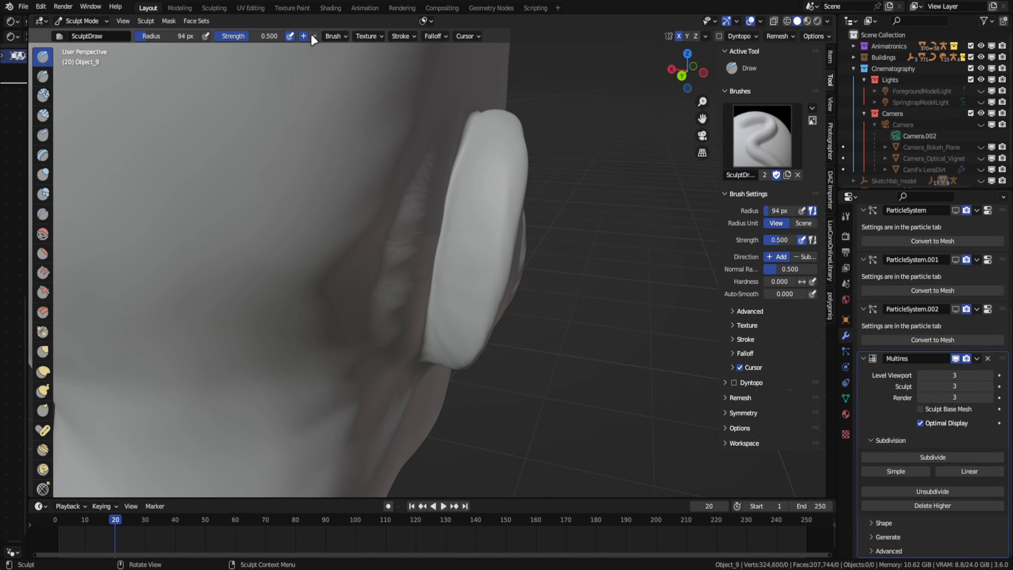
mouse_move(418, 327)
middle_mouse_down()
mouse_move(403, 224)
mouse_move(331, 303)
middle_mouse_up()
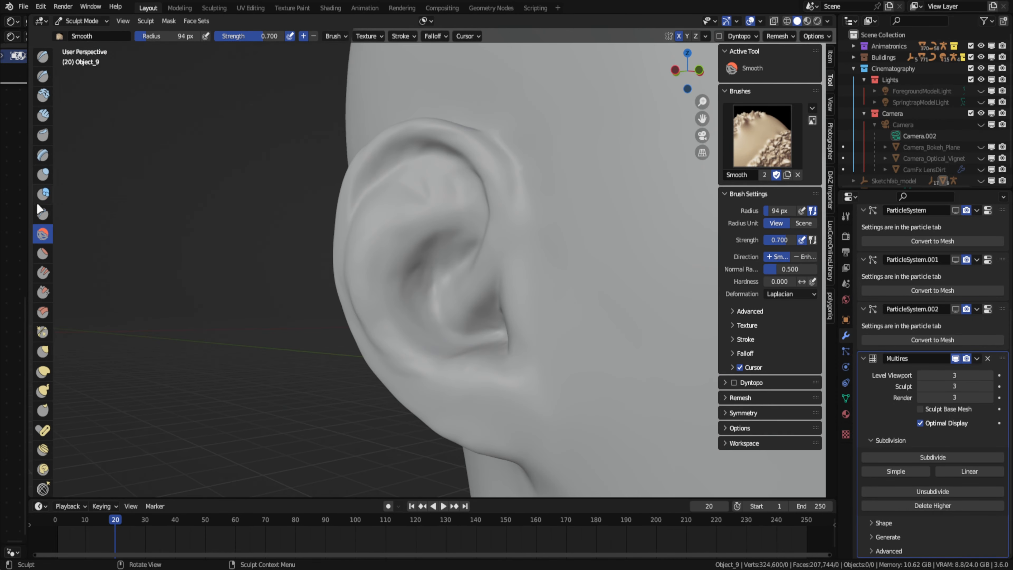
- Refine the ear's lower rim with the Crease brush at 42 px radius and even it out with the Smooth brush
scroll(414, 319, "up", 3)
left_click(43, 214)
middle_click_drag(510, 291, 476, 256)
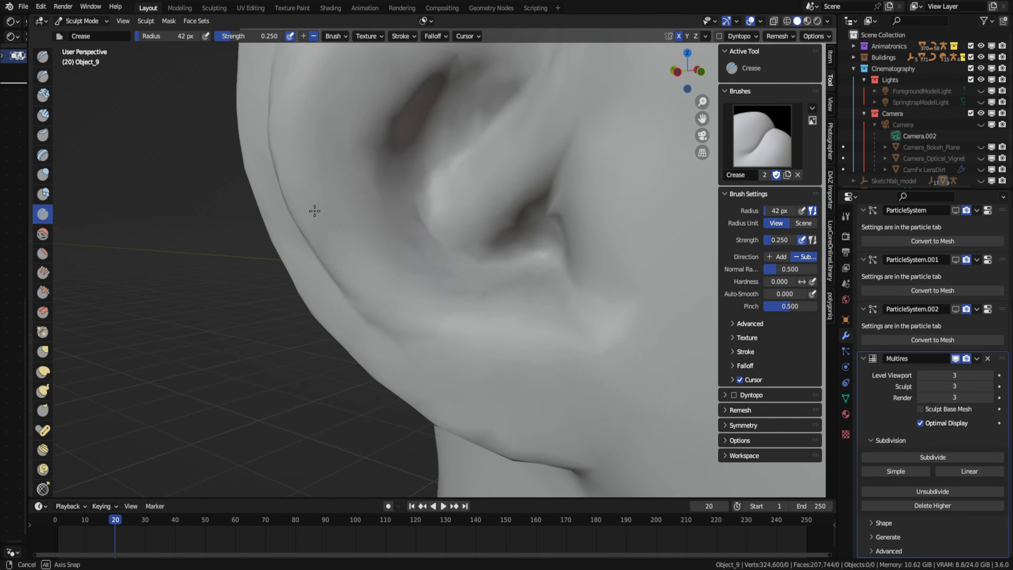
left_click(42, 233)
mouse_move(462, 119)
middle_mouse_down()
mouse_move(471, 150)
mouse_move(365, 201)
mouse_move(289, 199)
mouse_move(359, 207)
middle_mouse_up()
- Crease the seam behind the ear where it joins the head, using a 123 px brush radius
scroll(366, 201, "down", 2)
left_click(43, 214)
left_click_drag(422, 256, 403, 385)
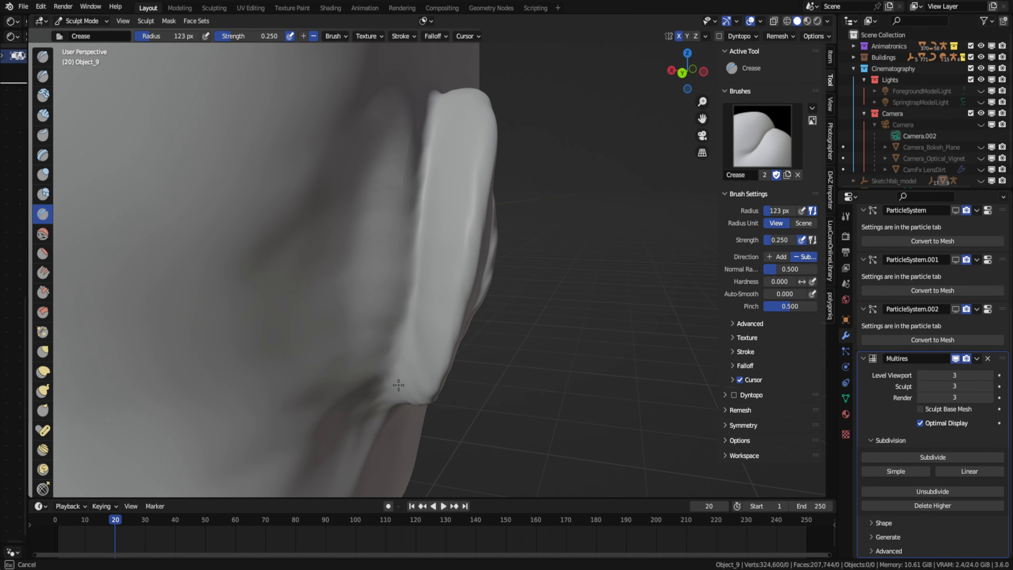
mouse_move(402, 359)
middle_mouse_down()
mouse_move(339, 269)
mouse_move(369, 314)
mouse_move(433, 343)
middle_mouse_up()
- Switch the viewport's solid lighting to MatCap and choose the brown clay-like material
scroll(339, 269, "down", 3)
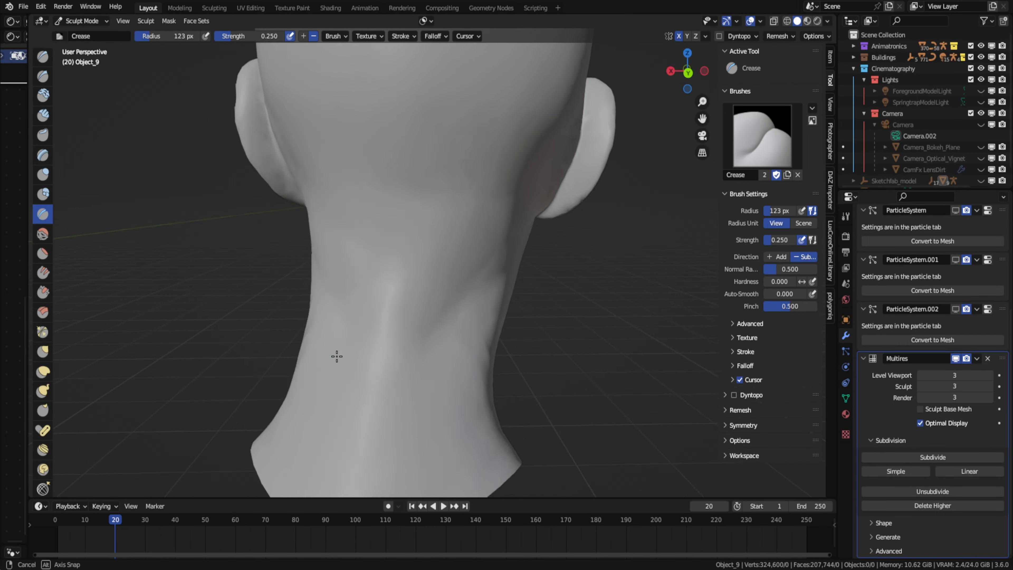
middle_click_drag(522, 197, 475, 192)
left_click(827, 21)
left_click(820, 75)
left_click(842, 100)
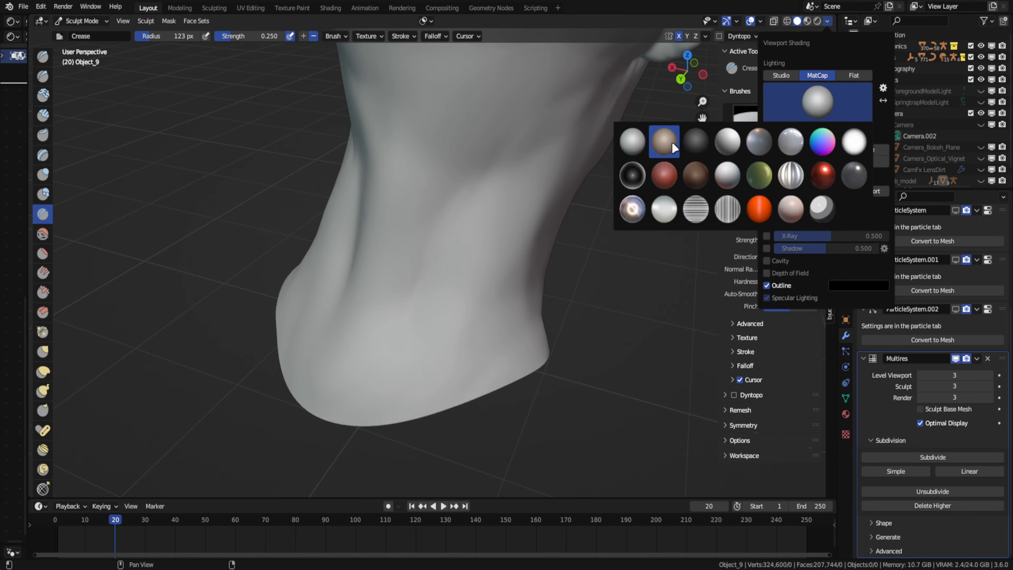
left_click(671, 146)
- Crease fine skin wrinkles around the mouth and cheek using a 19 px brush radius
mouse_move(599, 191)
middle_mouse_down()
mouse_move(509, 229)
mouse_move(549, 288)
mouse_move(453, 170)
mouse_move(339, 233)
mouse_move(423, 267)
mouse_move(462, 269)
mouse_move(434, 244)
middle_mouse_up()
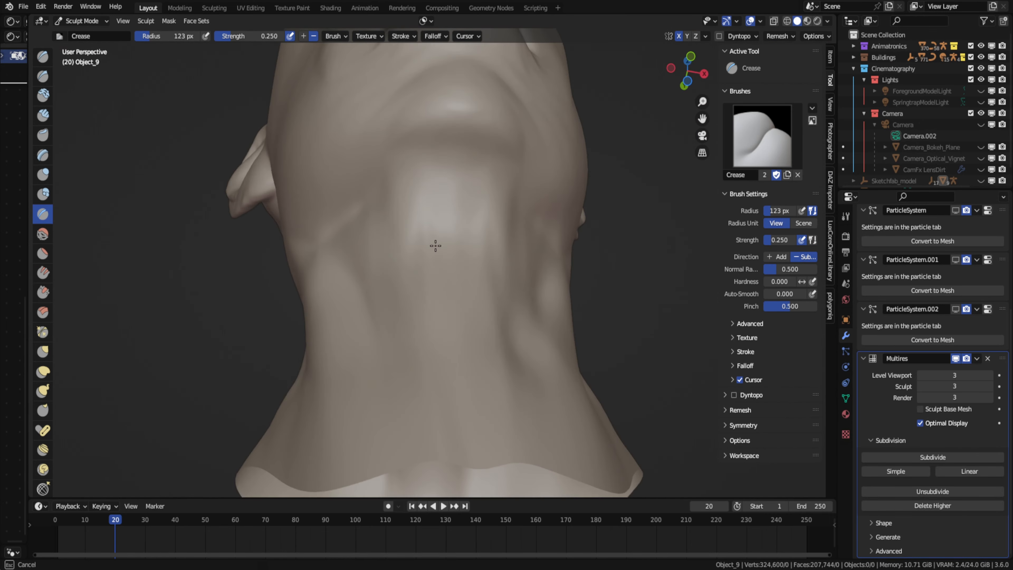
scroll(435, 245, "up", 3)
key("f")
left_click(456, 319)
middle_click_drag(457, 319, 436, 237)
mouse_move(482, 203)
middle_mouse_down()
mouse_move(537, 211)
mouse_move(446, 335)
mouse_move(357, 276)
mouse_move(527, 249)
mouse_move(617, 181)
mouse_move(405, 228)
middle_mouse_up()
key("shift+c")
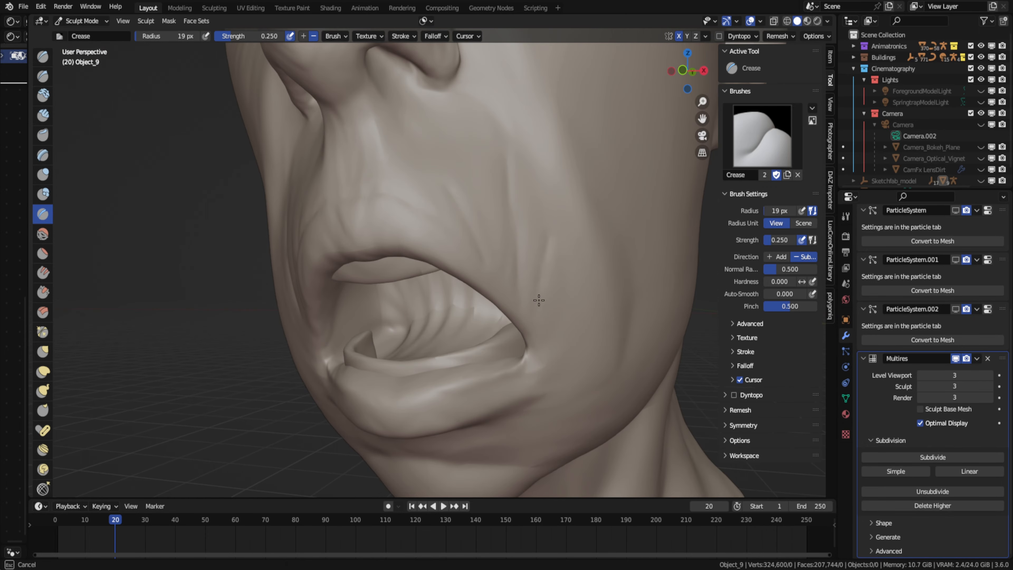
middle_click_drag(538, 300, 383, 195)
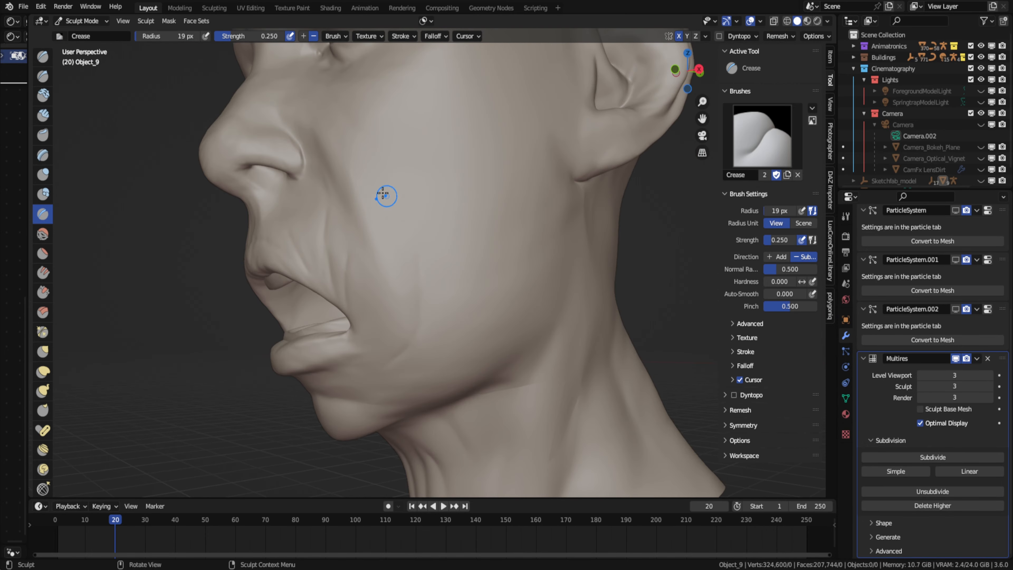
- Soften the cheek and jaw creases with the Smooth brush, using a 131 px radius
middle_click_drag(482, 295, 578, 288)
scroll(478, 279, "down", 3)
left_click(44, 235)
middle_click_drag(383, 291, 436, 301)
scroll(436, 301, "down", 3)
middle_click_drag(319, 276, 378, 262)
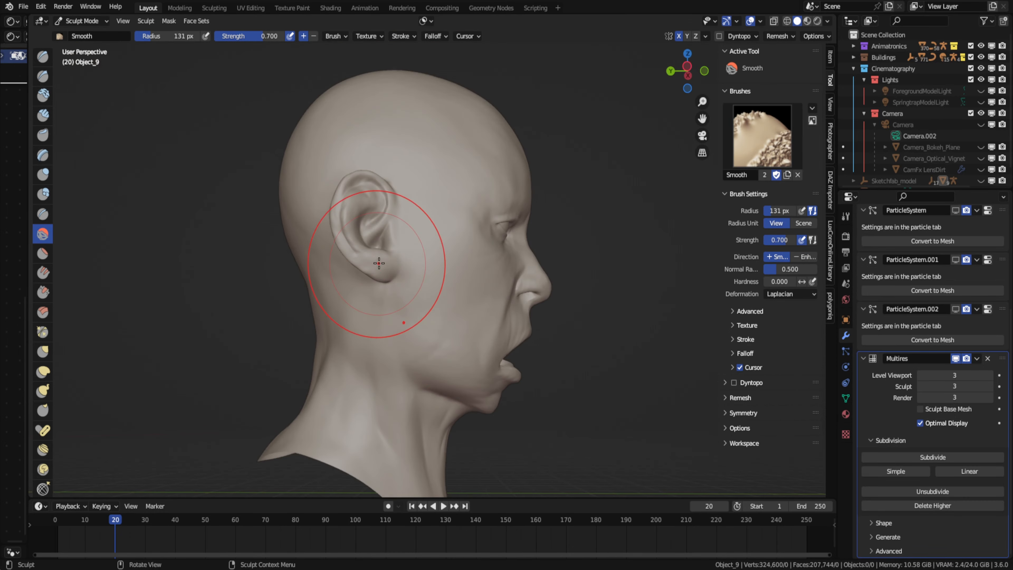
- Smooth the surfaces around the ears, side of the head and back of the head
scroll(377, 263, "up", 4)
middle_click_drag(271, 267, 382, 276)
left_click_drag(382, 275, 375, 297)
scroll(399, 276, "down", 4)
middle_click_drag(738, 179, 696, 174)
mouse_move(491, 295)
middle_mouse_down()
mouse_move(523, 351)
mouse_move(473, 262)
mouse_move(531, 259)
middle_mouse_up()
scroll(458, 248, "up", 4)
left_click_drag(418, 248, 419, 189)
scroll(420, 199, "down", 5)
middle_click_drag(156, 236, 351, 235, "shift")
scroll(351, 235, "up", 5)
middle_click_drag(224, 208, 260, 180)
middle_click_drag(403, 255, 364, 286)
- Check the head in Object Mode, return it to Sculpt Mode and smooth the area behind the ear
key("ctrl+Tab")
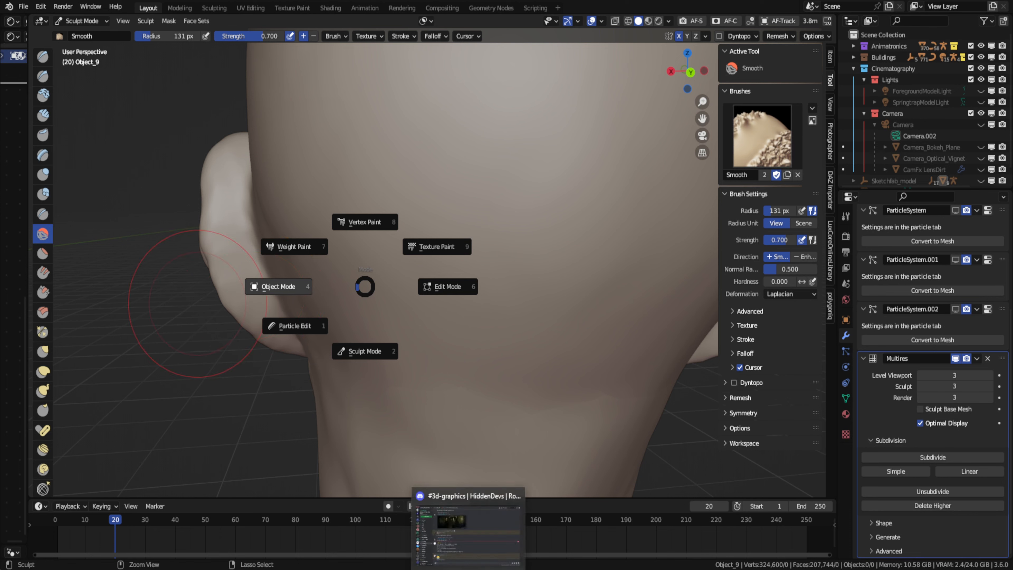
left_click(280, 286)
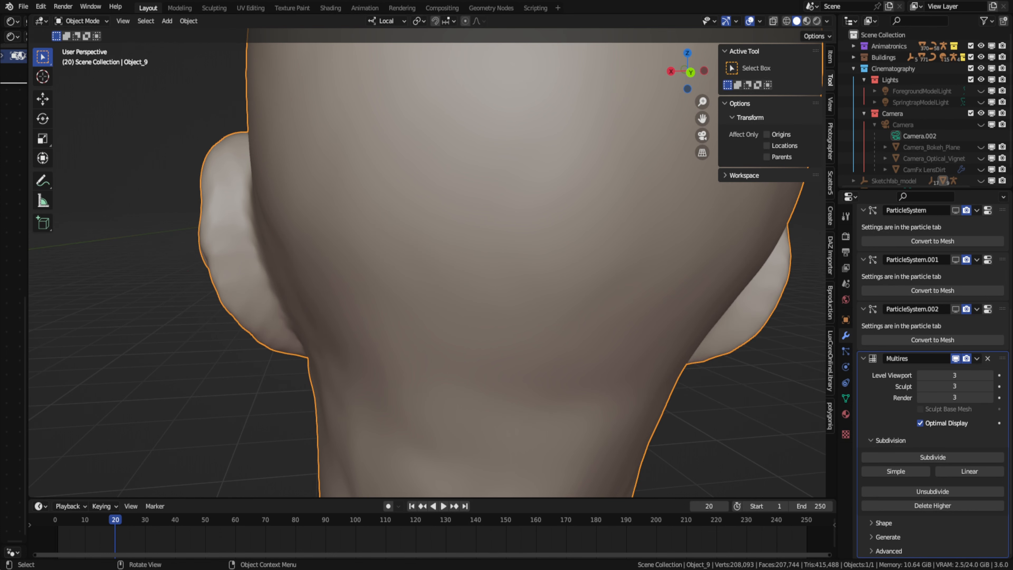
scroll(448, 255, "down", 4)
key("ctrl+Tab")
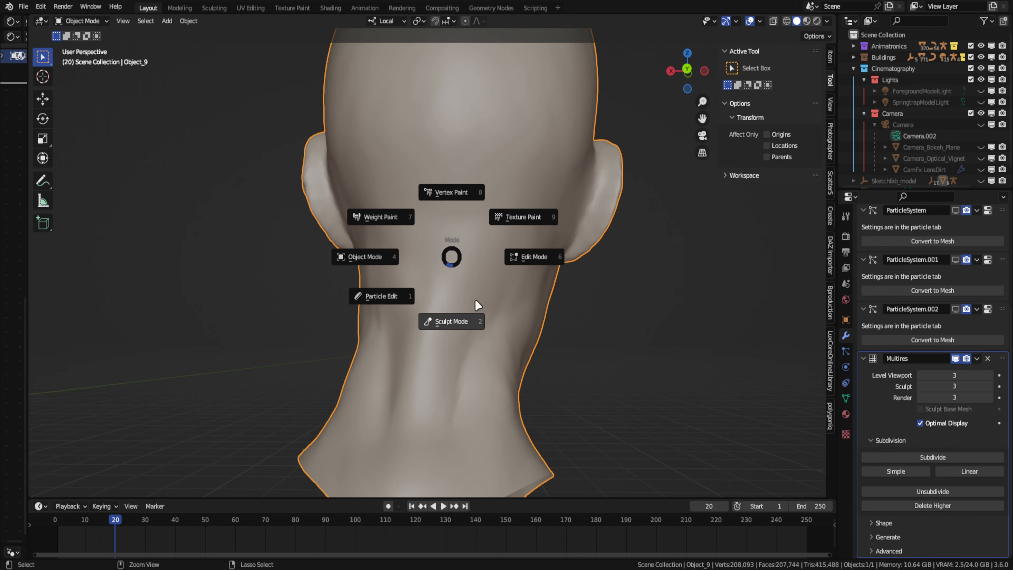
left_click(441, 322)
scroll(368, 197, "up", 4)
mouse_move(368, 197)
middle_mouse_down()
mouse_move(441, 188)
mouse_move(507, 219)
middle_mouse_up()
scroll(440, 188, "down", 2)
- Return the head to Object Mode, show its three hair particle systems in the viewport and save the file from the camera view
key("shift+s")
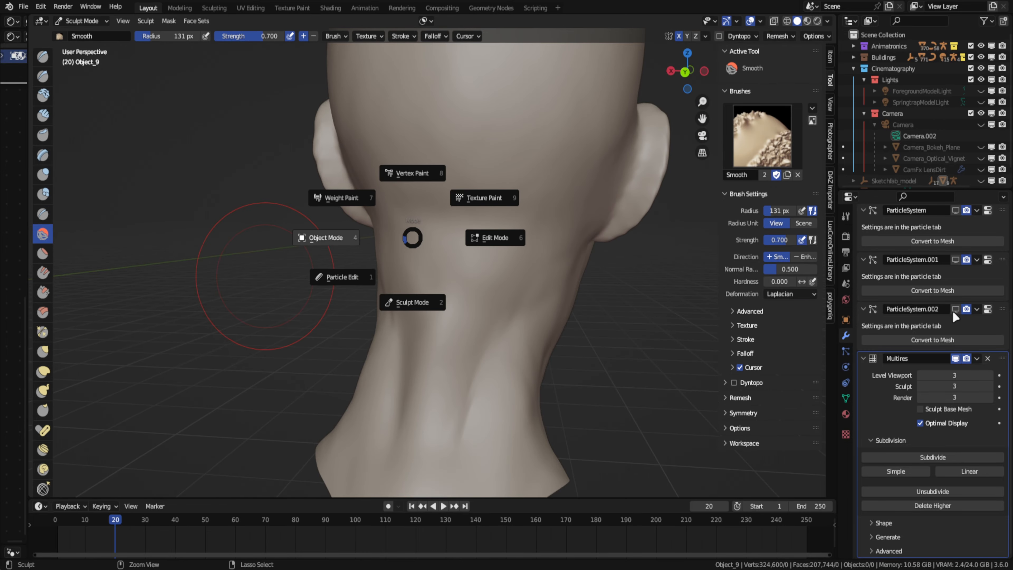
left_click_drag(954, 310, 955, 210)
middle_click_drag(672, 320, 540, 308)
key("KP_0")
scroll(536, 314, "down", 4)
key("ctrl+s")
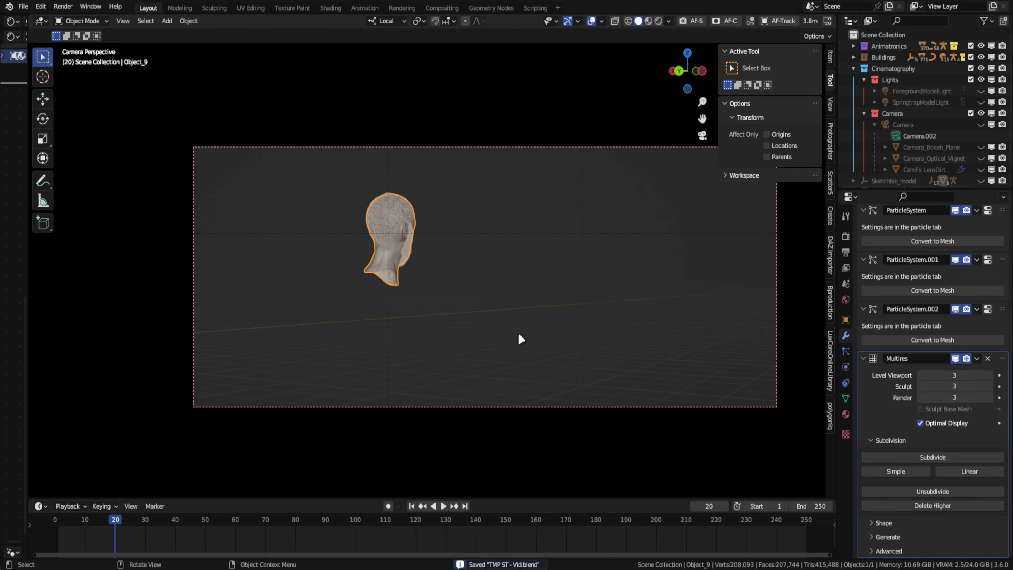
- Leave local view and set the render Max Samples to 1024
key("KP_Divide")
key("n")
scroll(439, 256, "up", 2)
middle_click_drag(372, 188, 332, 175, "shift")
left_click(846, 236)
scroll(968, 455, "down", 4)
left_click(964, 445)
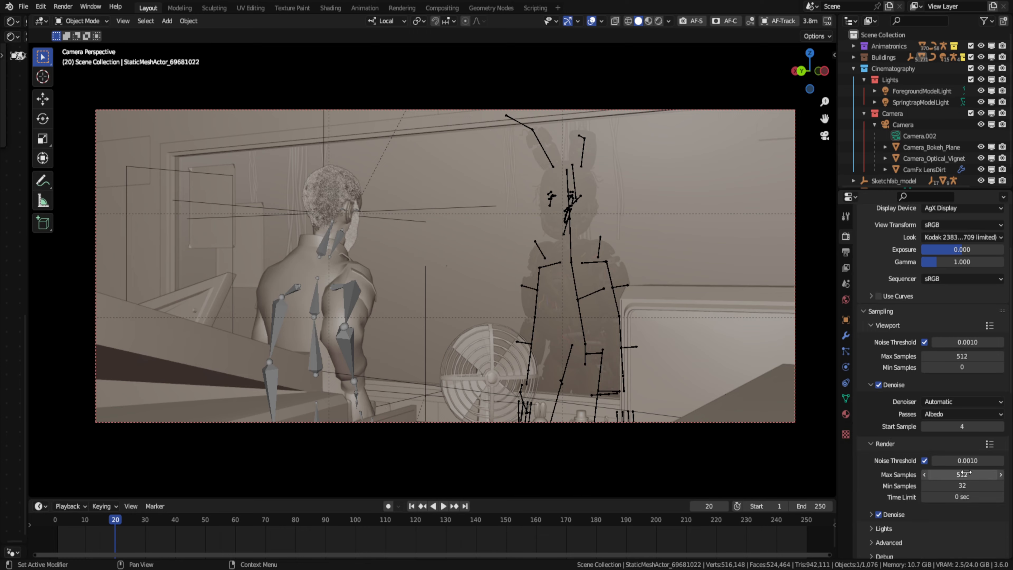
- Render the camera shot in the Rendering workspace and inspect the foreground man and fan in the result
left_click(401, 8)
key("F12")
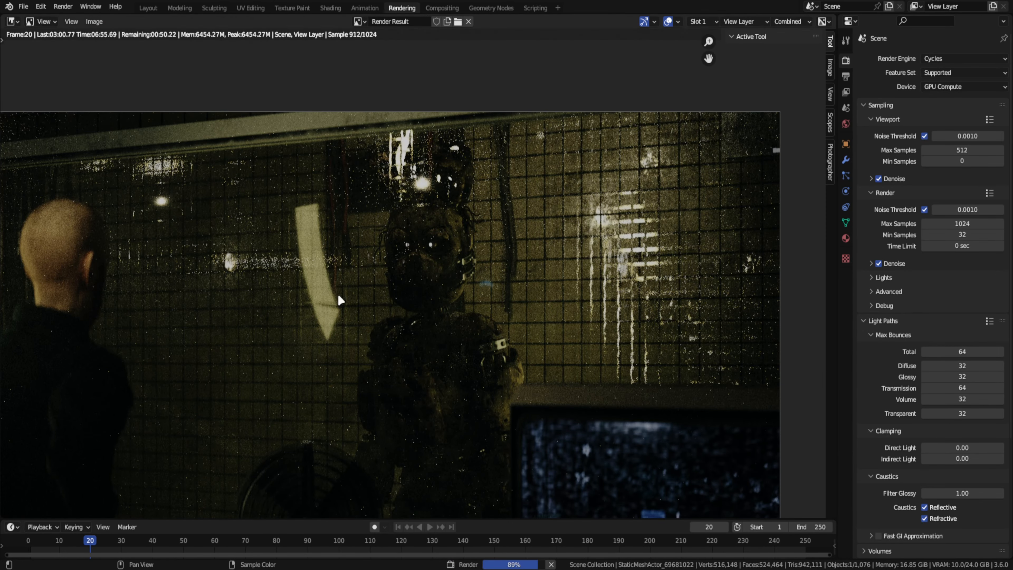
scroll(339, 296, "up", 2)
middle_click_drag(338, 295, 494, 182)
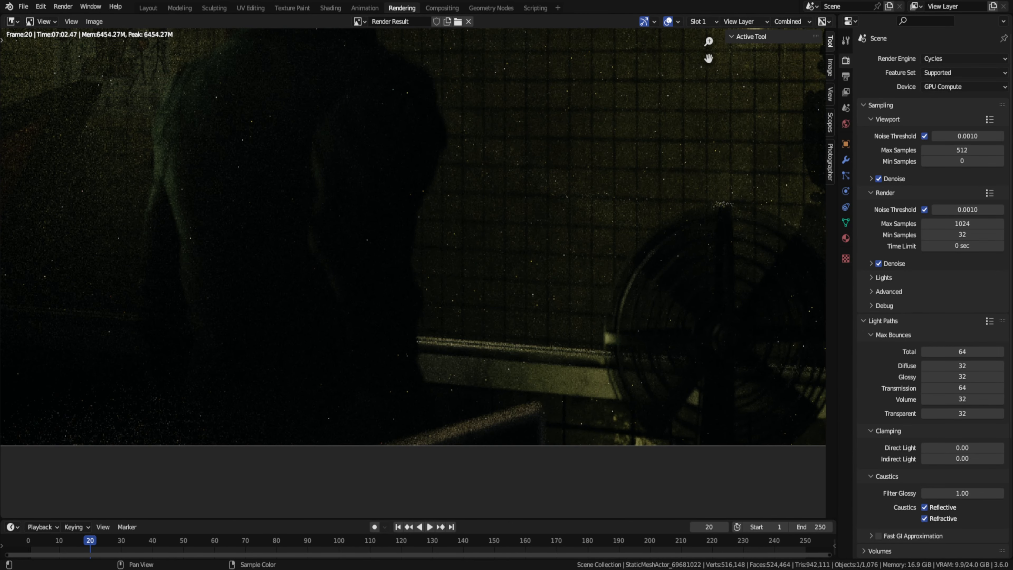
- Preview the isolated office window glass in Rendered shading with the viewport overlays hidden
left_click(148, 8)
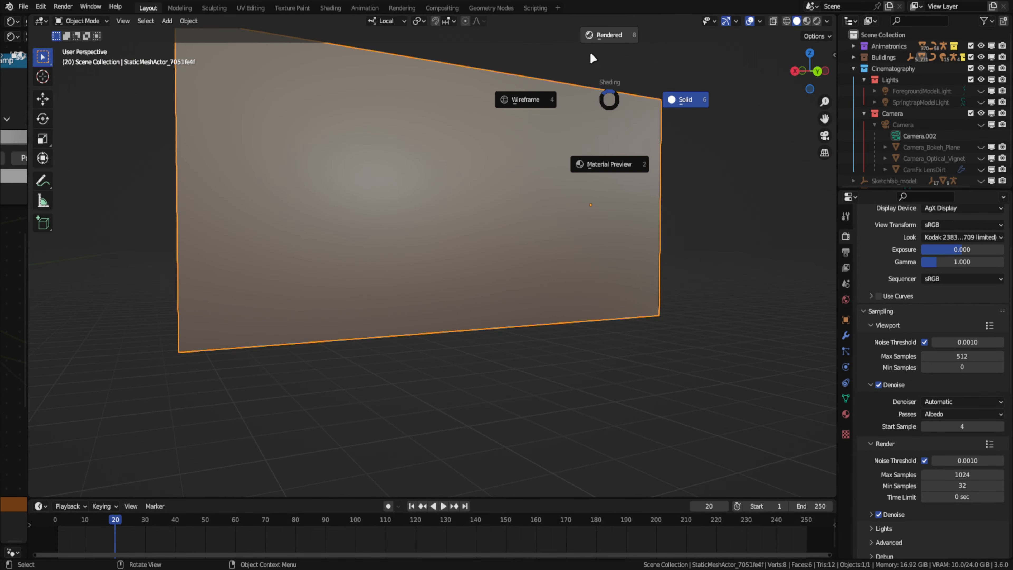
left_click(610, 36)
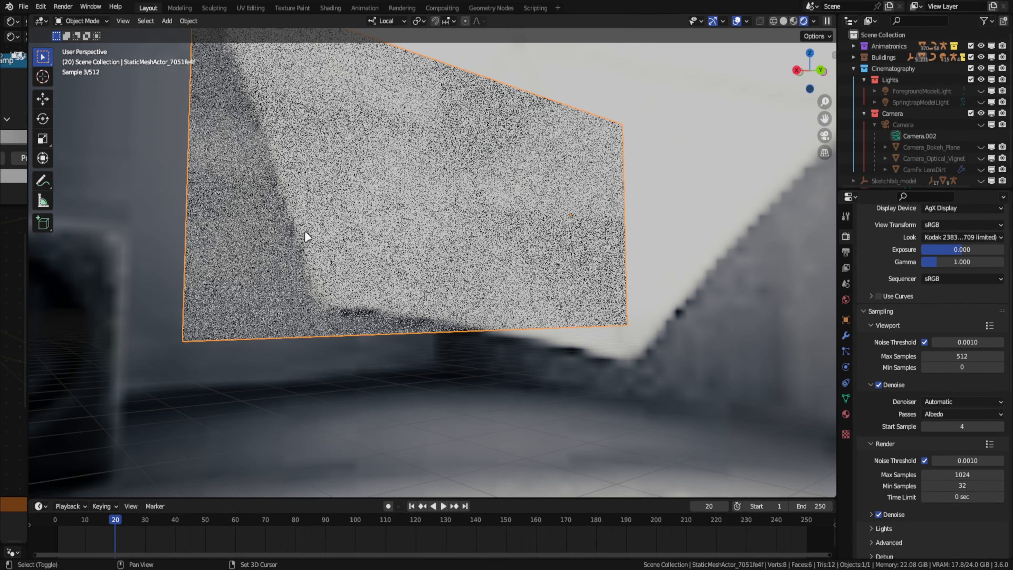
left_click(306, 235, "shift")
middle_click_drag(306, 235, 550, 116)
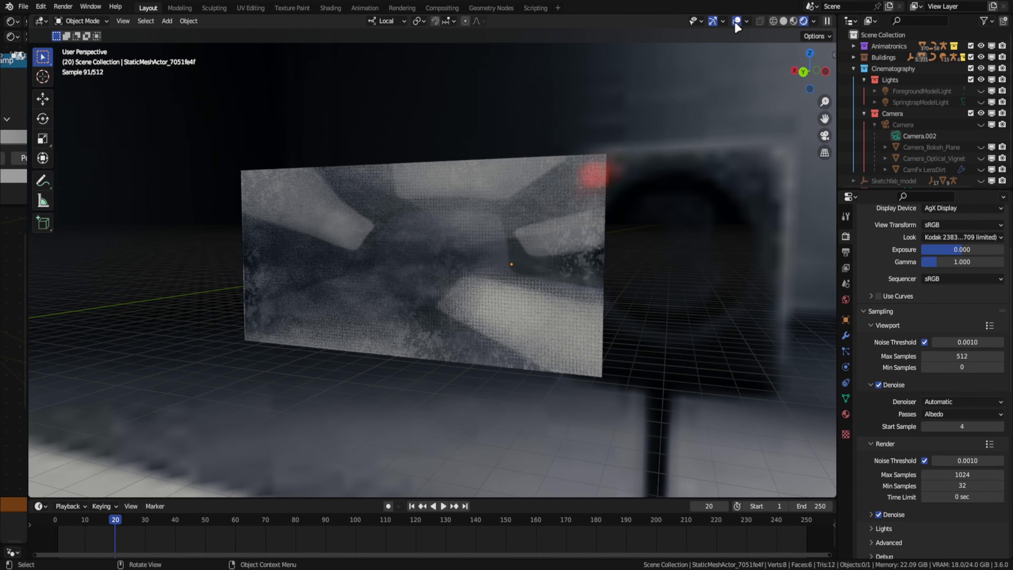
left_click(736, 21)
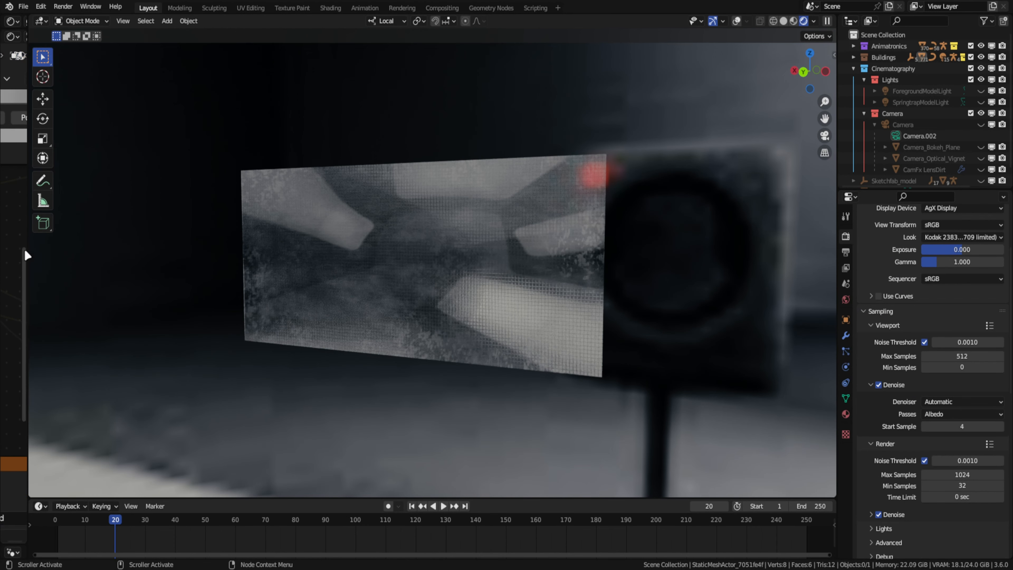
- Widen the shader editor and insert a Mix color node before the Base Color of the safetyglass.vmt material's Principled BSDF
left_click_drag(25, 248, 488, 259)
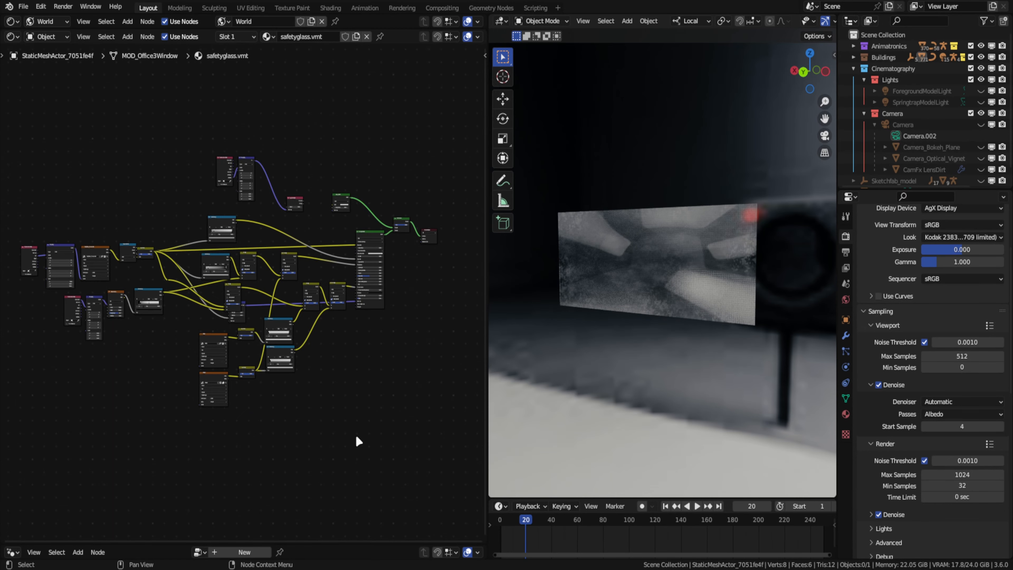
scroll(355, 434, "up", 3)
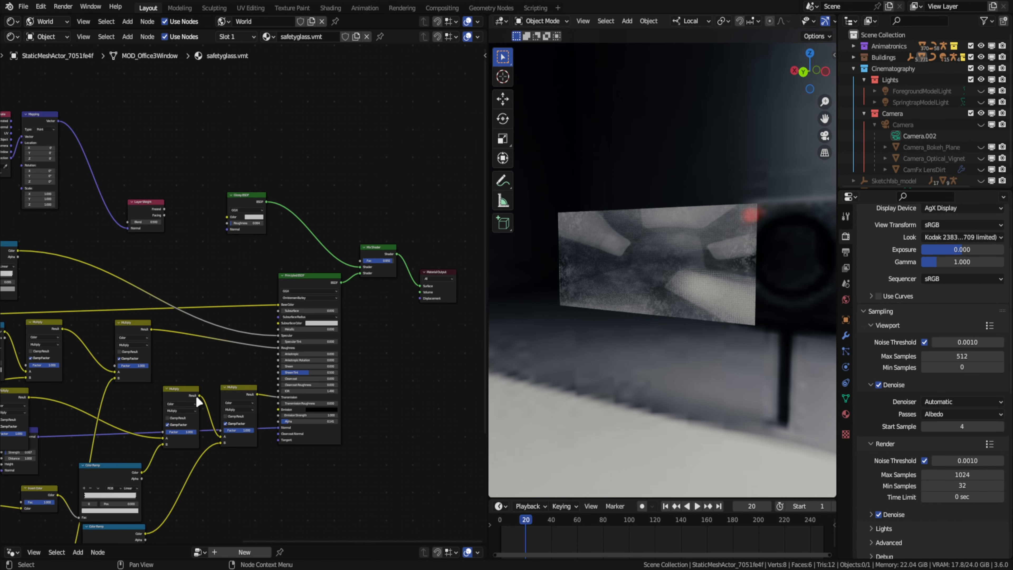
scroll(263, 421, "up", 2)
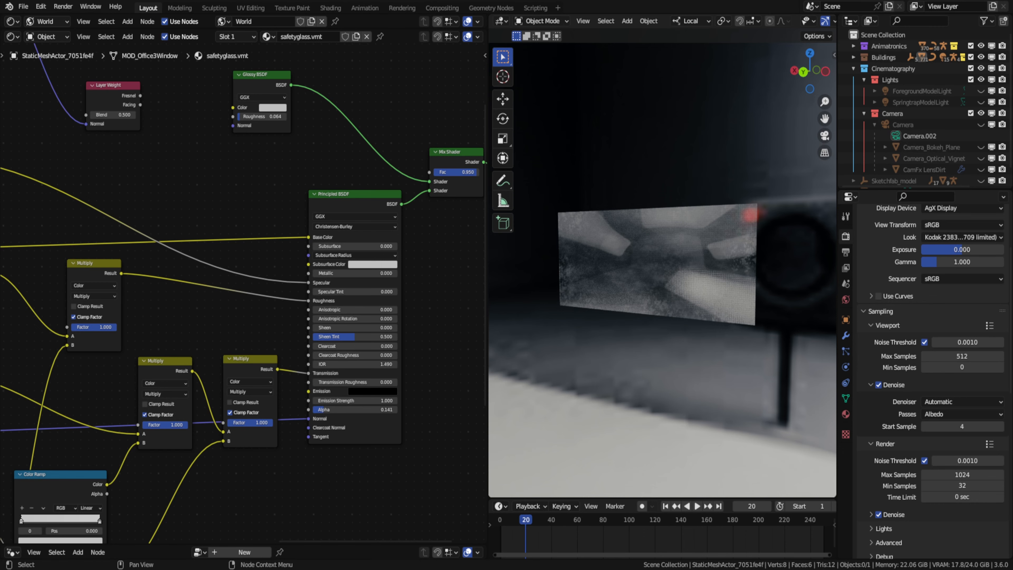
scroll(44, 251, "down", 1)
middle_click_drag(43, 252, 475, 281)
left_click_drag(488, 281, 618, 286)
scroll(363, 299, "down", 2)
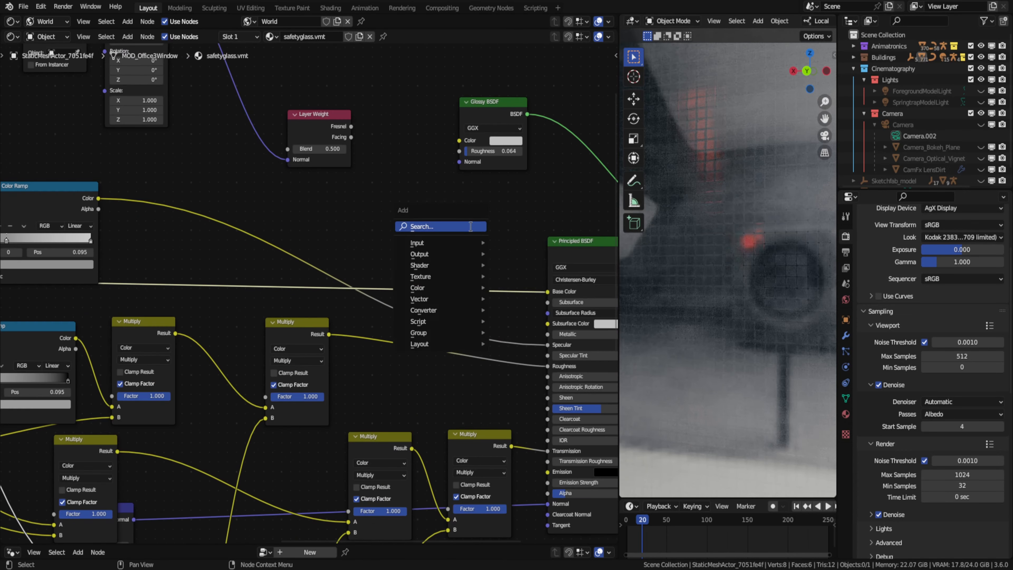
left_click(474, 298)
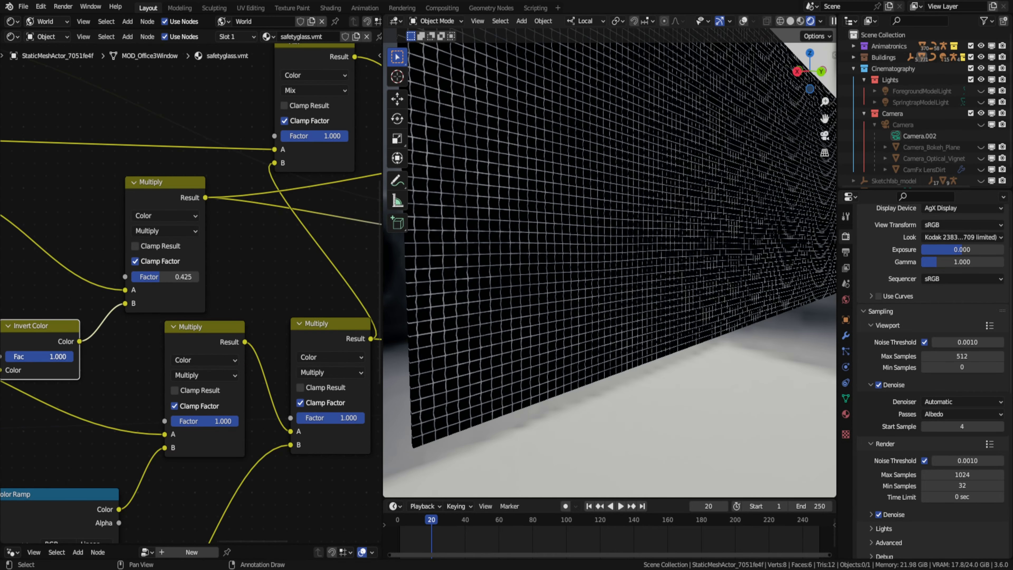
- Set the glass's roughness mix to Add and try blend modes on the Base Color mix, including Add, before returning to camera view
left_click(162, 353)
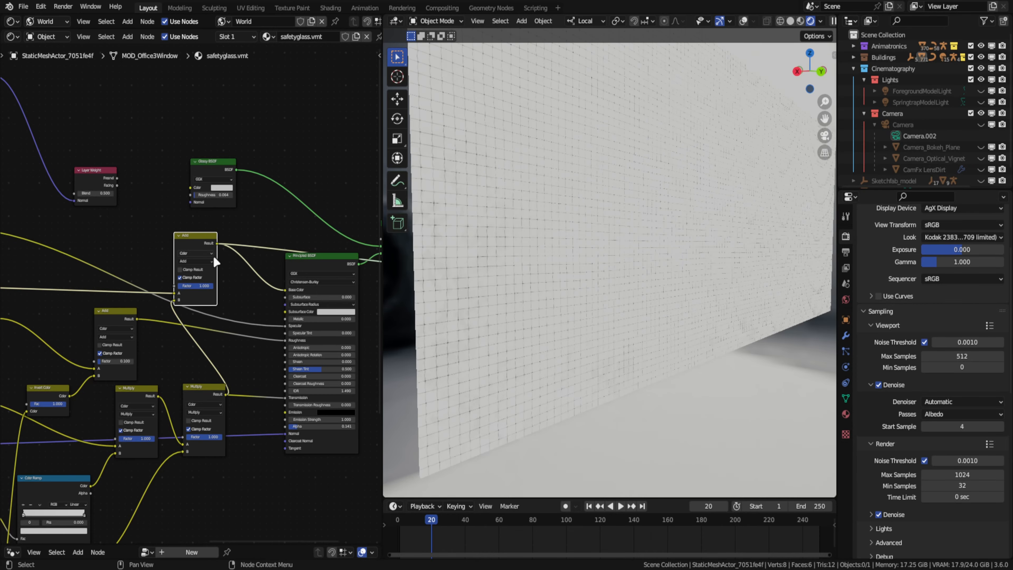
left_click(196, 261)
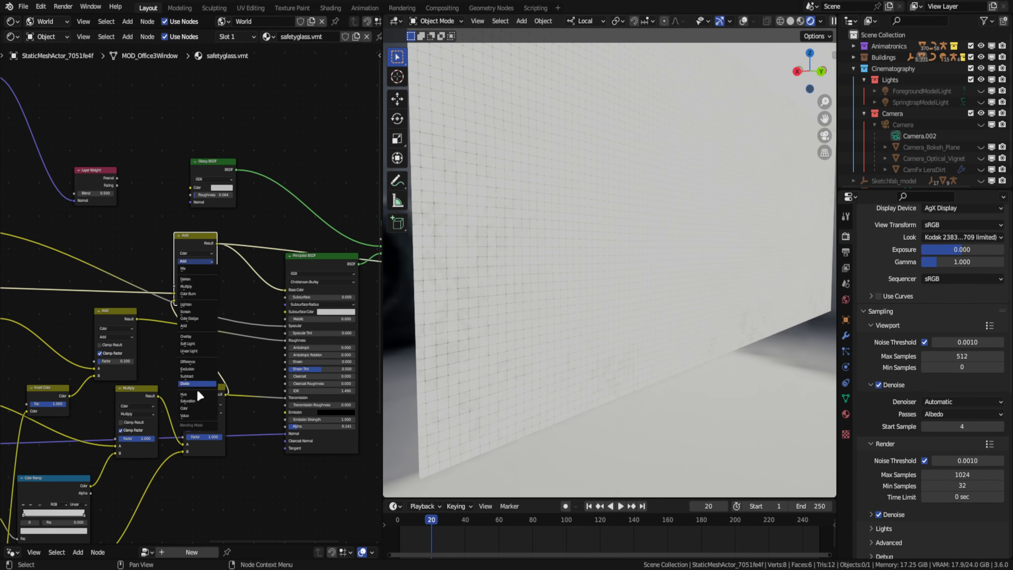
left_click(196, 280)
left_click(824, 135)
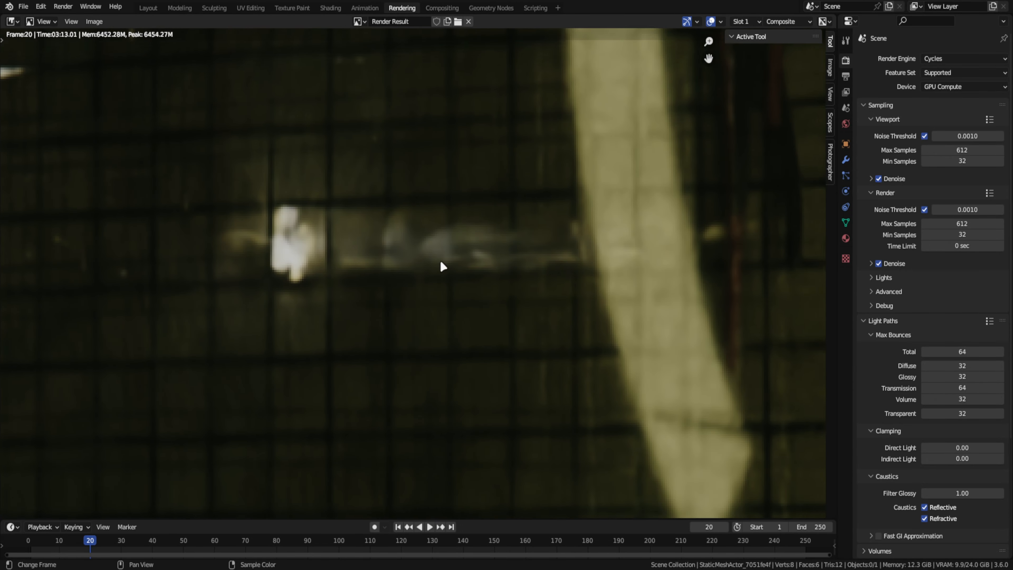
- Examine the finished render closely, covering the man's head, the animatronic's face and the wired glass reflections
scroll(441, 262, "down", 1)
middle_click_drag(738, 295, 509, 283)
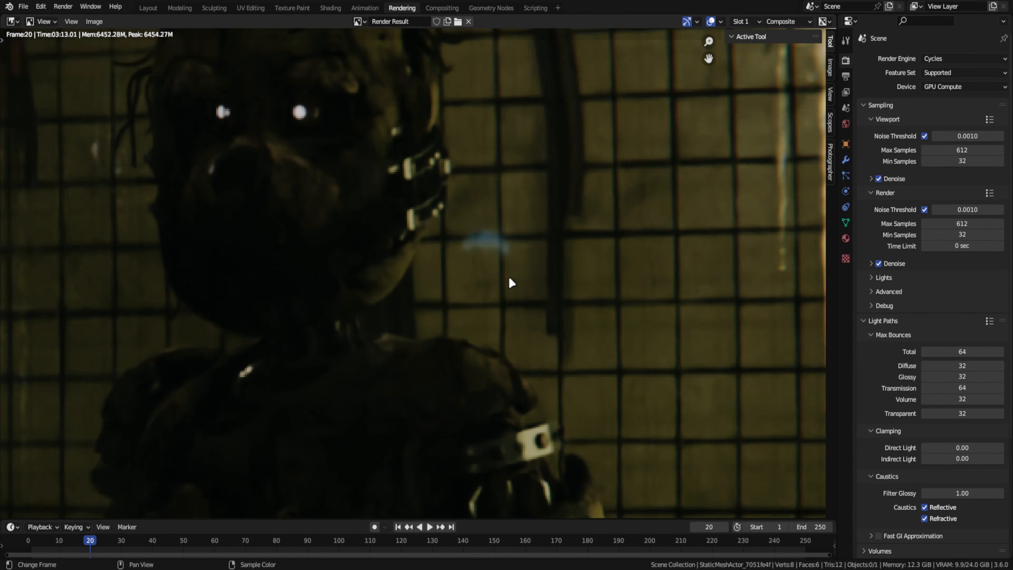
scroll(717, 275, "down", 6)
middle_click_drag(718, 275, 566, 289)
scroll(595, 294, "down", 1)
- Save the project and return to the camera view in the Layout workspace
key("ctrl+s")
left_click(148, 8)
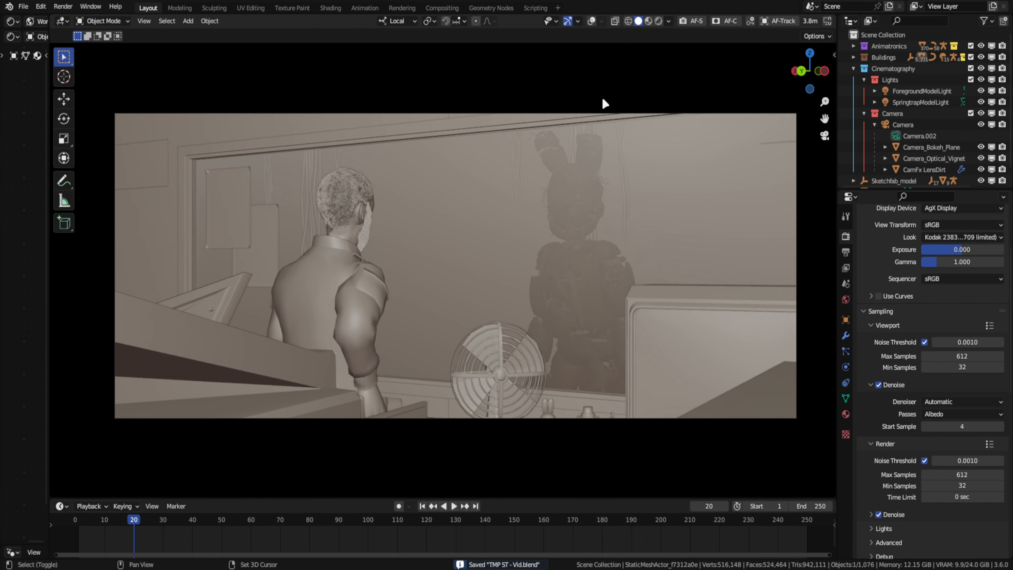
middle_click_drag(602, 97, 581, 115, "shift")
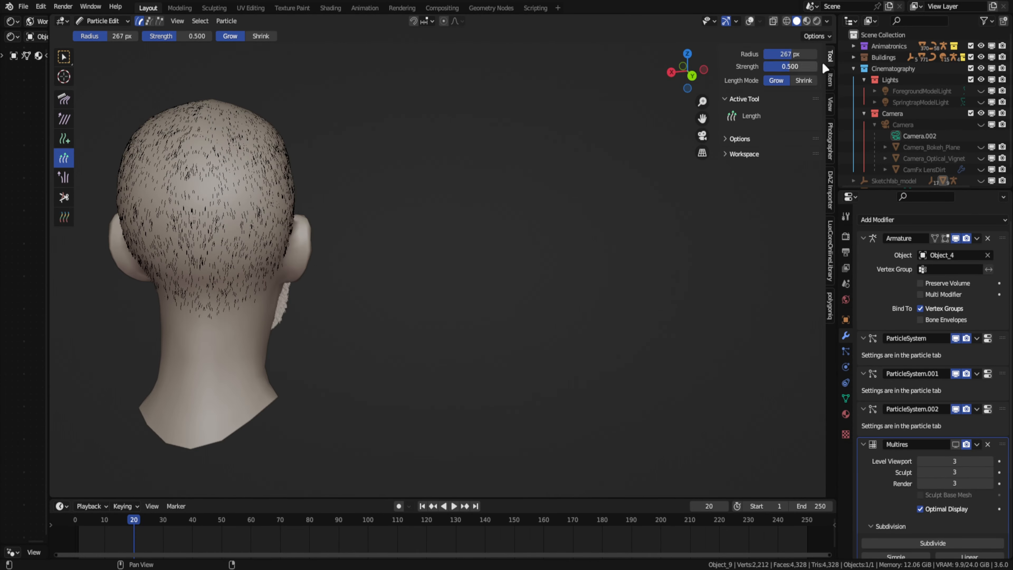
- Grow the man's scalp hair longer with the Length brush and comb it down over the back of the head
scroll(321, 221, "down", 5)
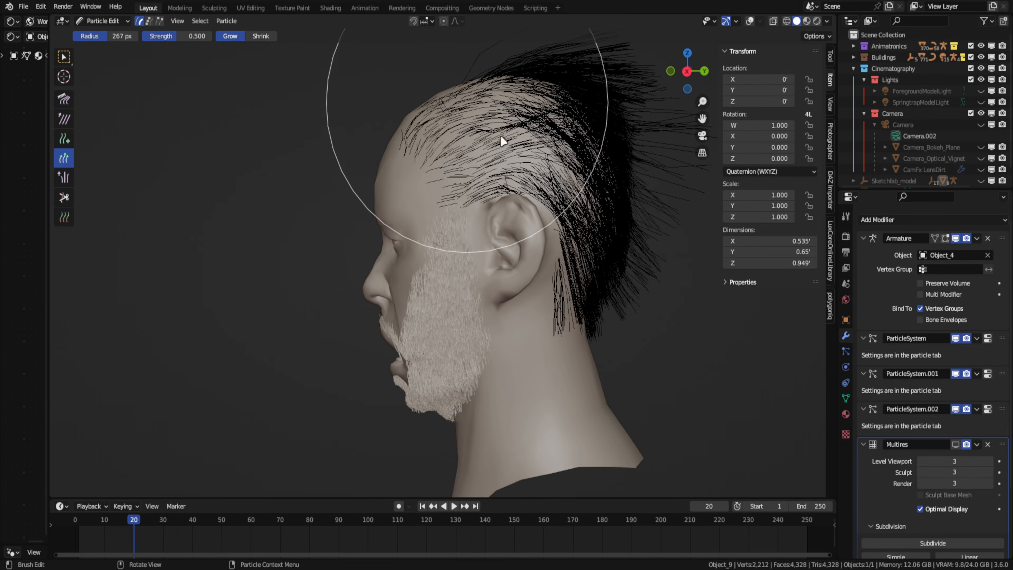
scroll(402, 132, "down", 4)
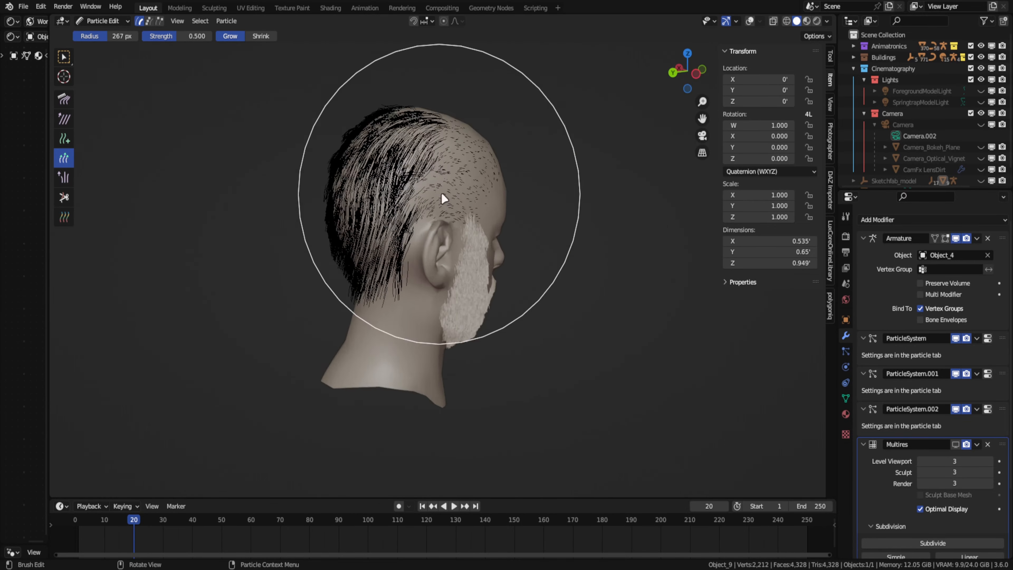
middle_click_drag(441, 193, 509, 216)
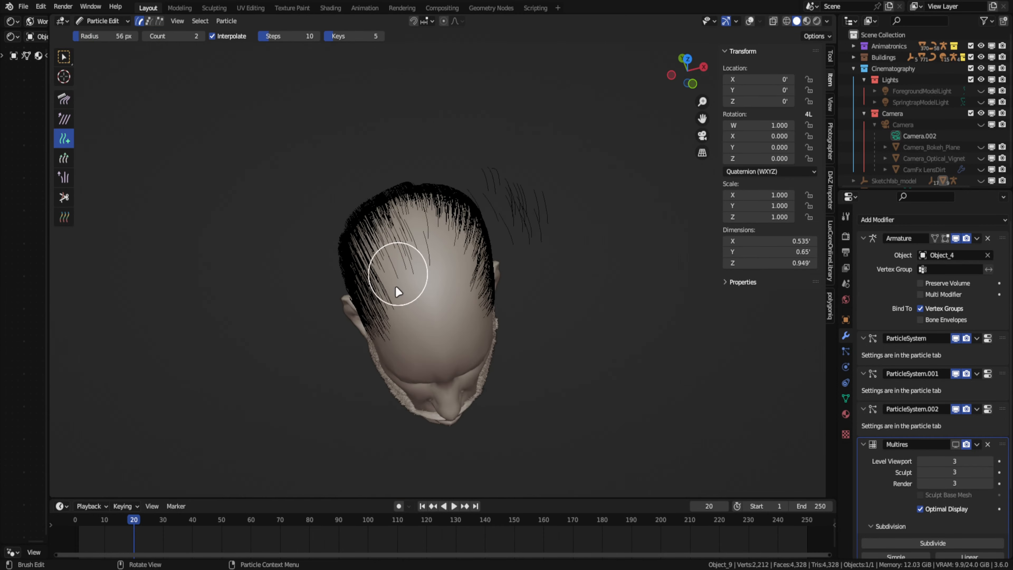
left_click(829, 58)
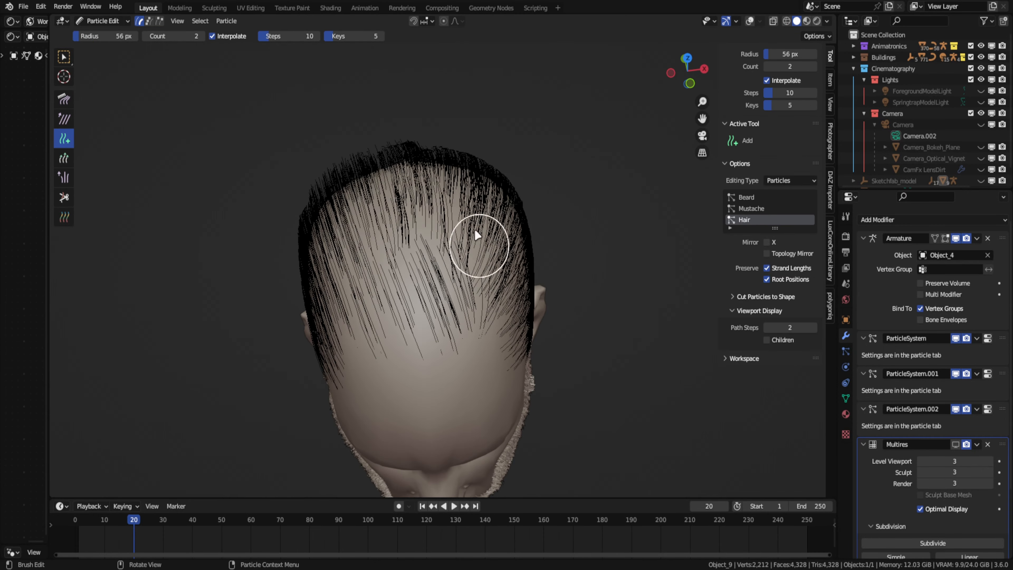
middle_click_drag(474, 229, 365, 267)
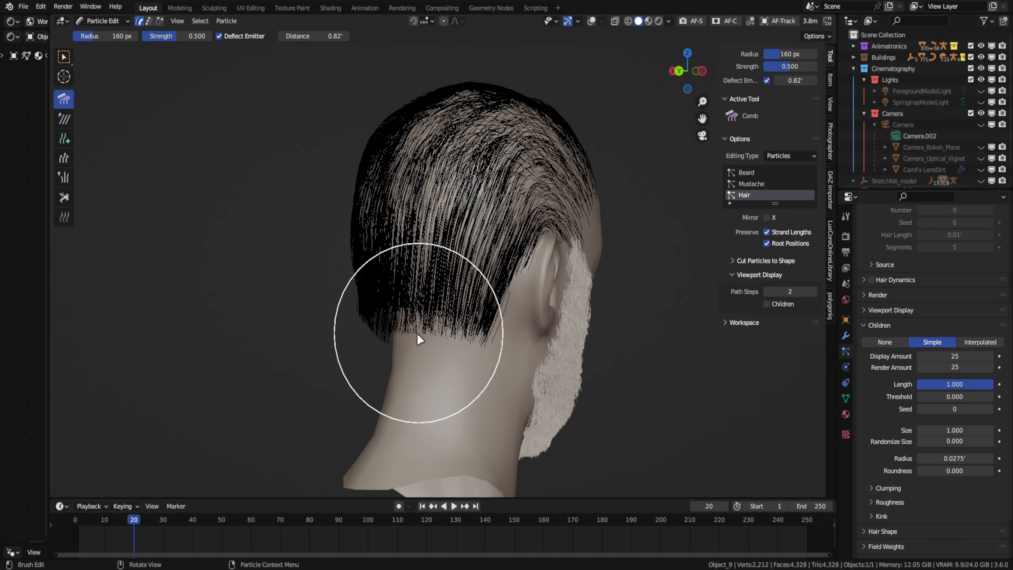
- Try a value of 2 in the hair's child settings and preview the head with a rendered region in the camera view
key("ctrl+Tab")
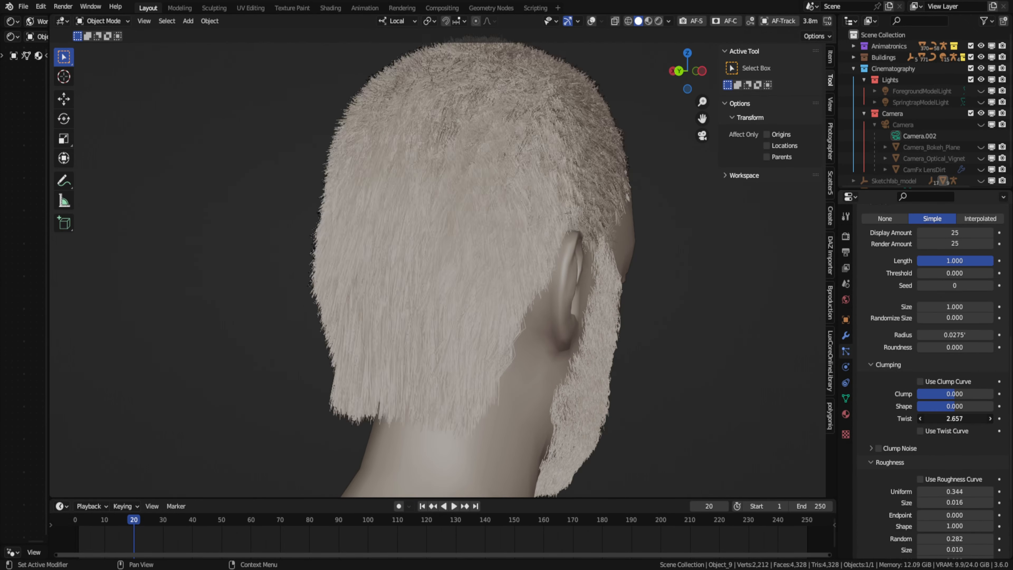
scroll(957, 399, "down", 5)
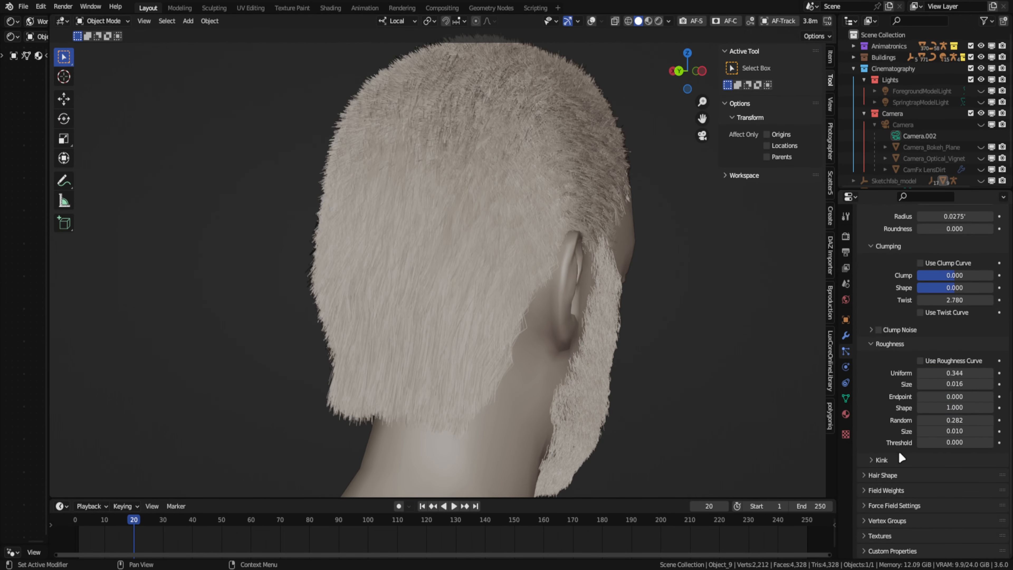
double_click(957, 527)
type("2")
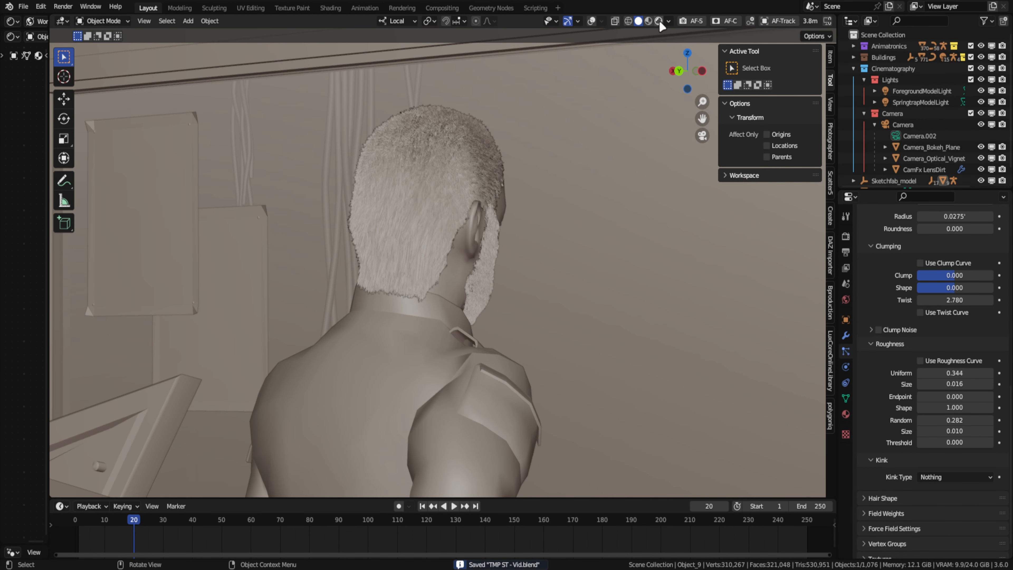
left_click(660, 21)
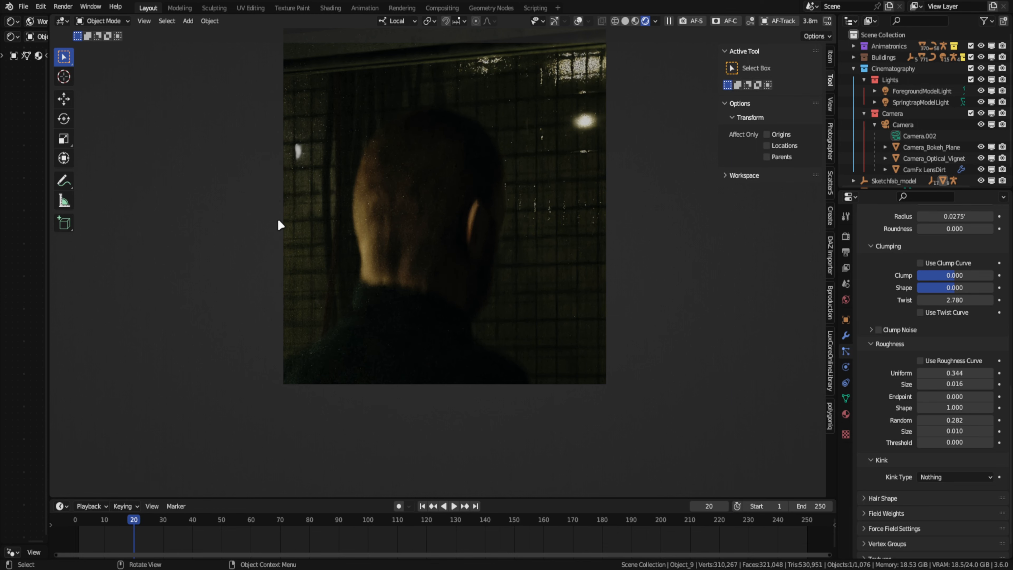
left_click(627, 23)
- Comb the lengthened hair down behind the ears in side view with the Comb brush at a 212 px radius
key("KP_0")
scroll(373, 215, "up", 6)
mouse_move(377, 294)
middle_mouse_down()
mouse_move(370, 322)
mouse_move(299, 322)
middle_mouse_up()
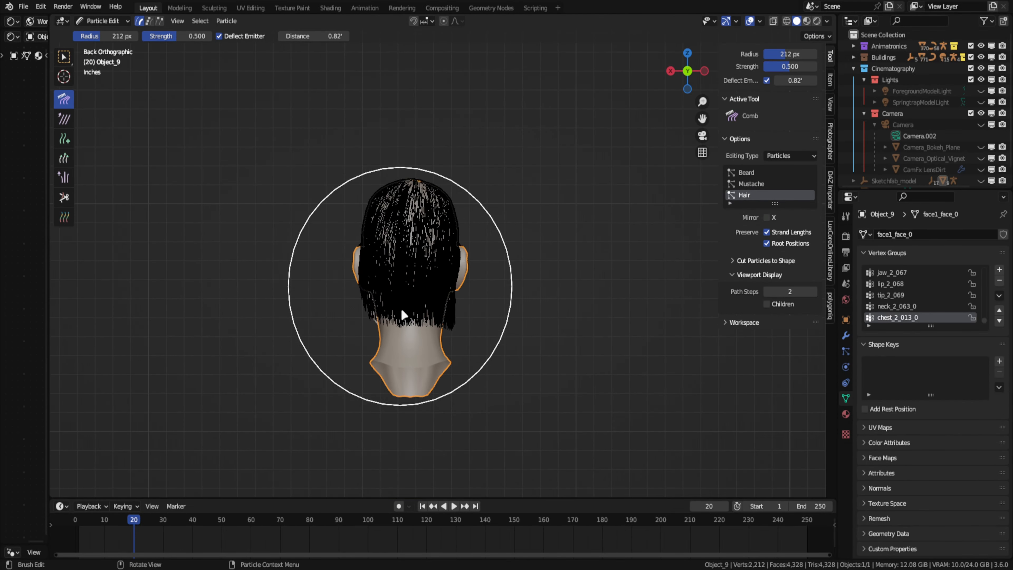
middle_click_drag(402, 312, 446, 222)
scroll(371, 406, "up", 2)
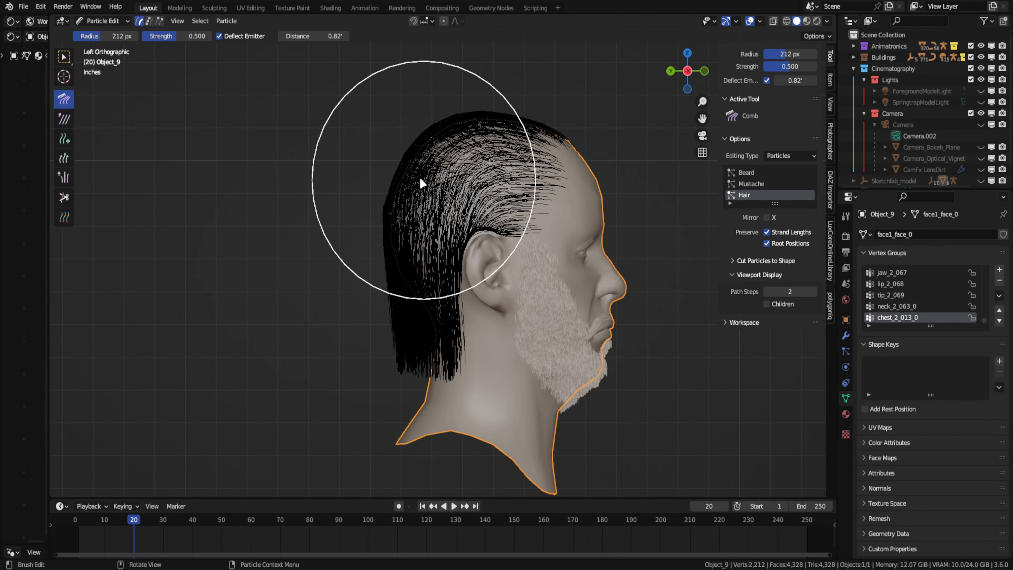
key("KP_3")
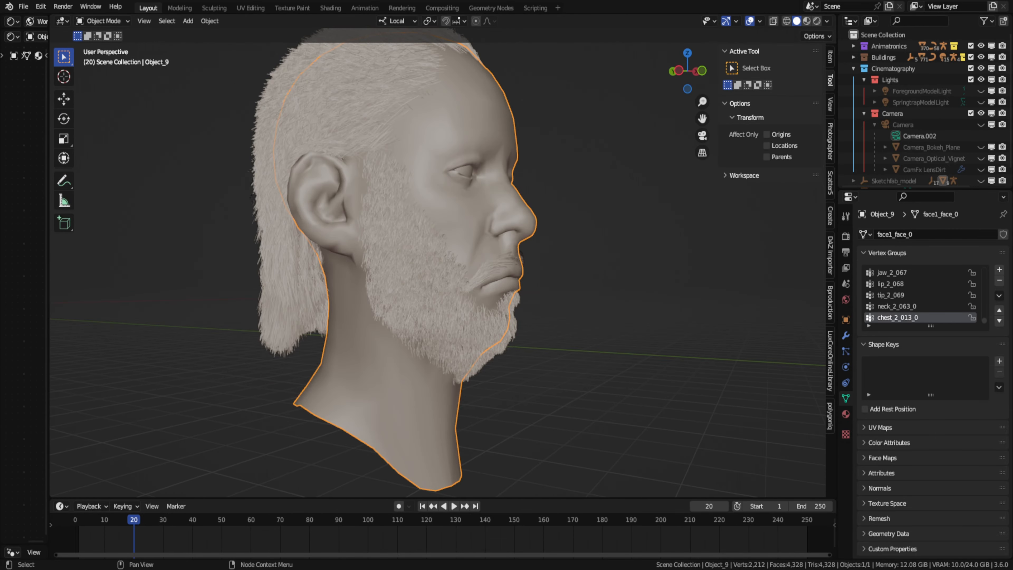
- Set the hair children's clumping to Clump 0.381, Shape 0.082 and Twist 0.051, checking the head from several sides
scroll(491, 310, "up", 3)
middle_click_drag(490, 310, 523, 317)
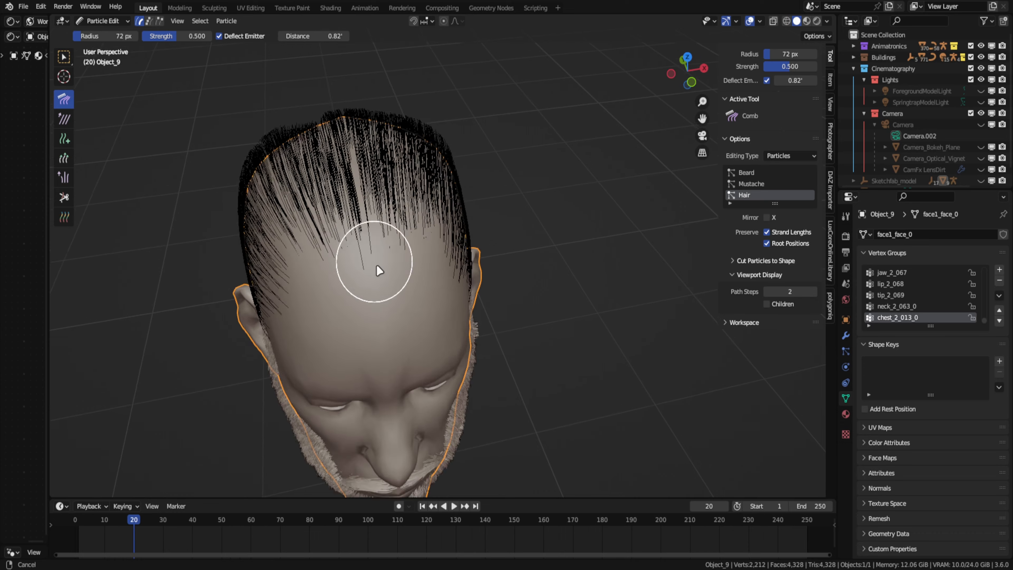
key("ctrl+Tab")
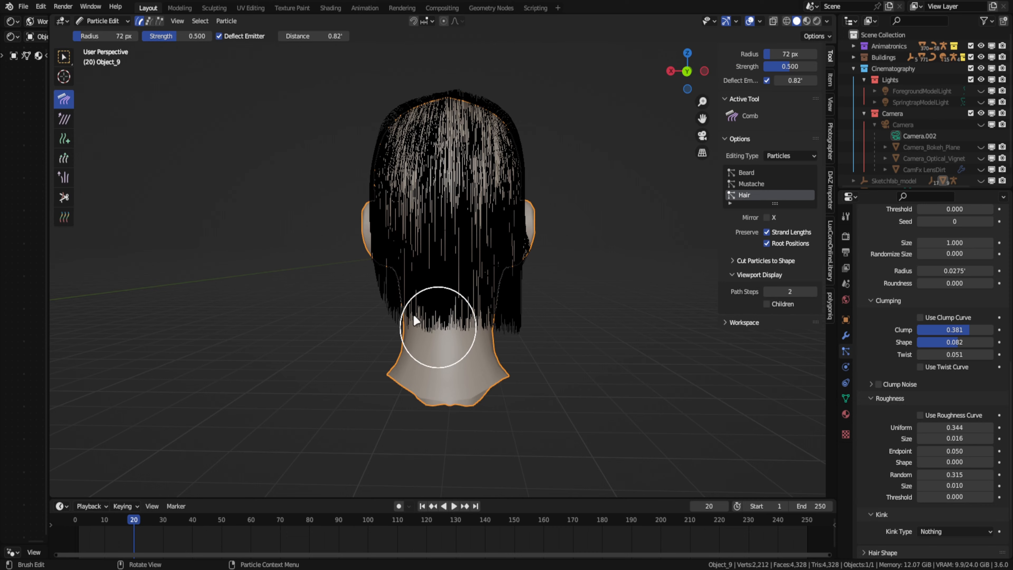
key("ctrl+Tab")
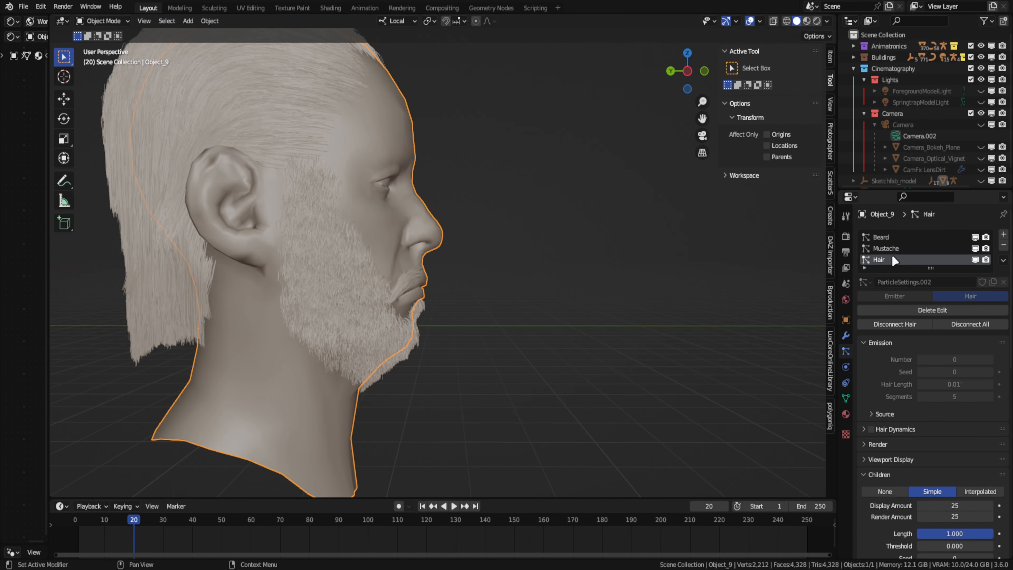
- Add a vertex group to the head and paint full weight over the sideburns, jaw and chin beard
scroll(901, 490, "down", 3)
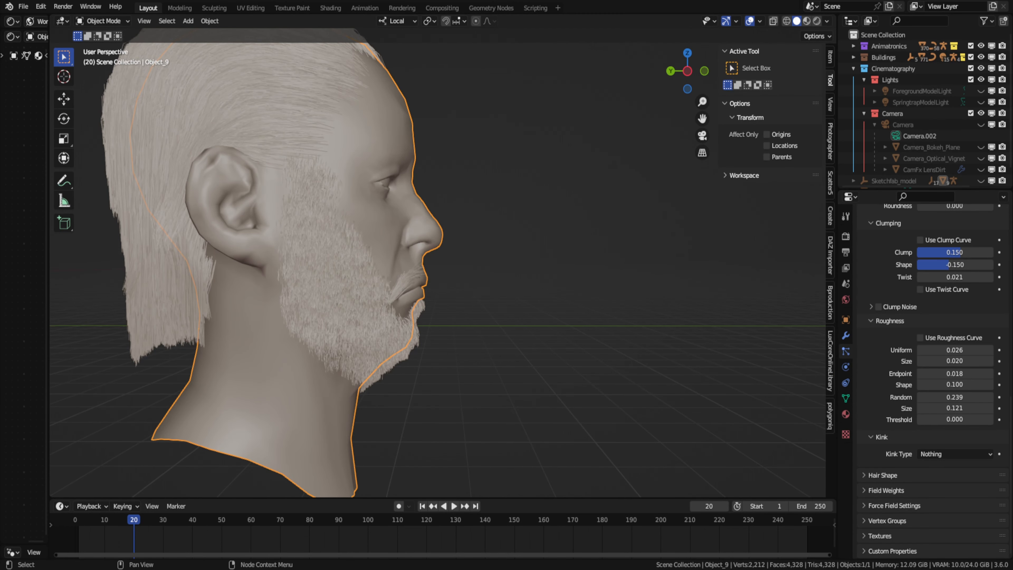
key("ctrl+Tab")
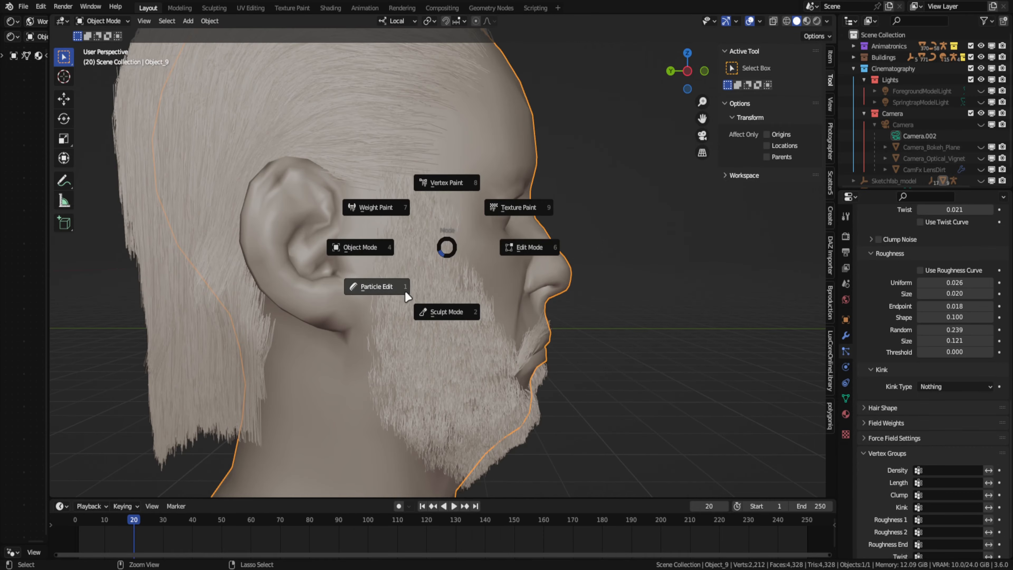
left_click(369, 206)
left_click_drag(451, 167, 446, 192)
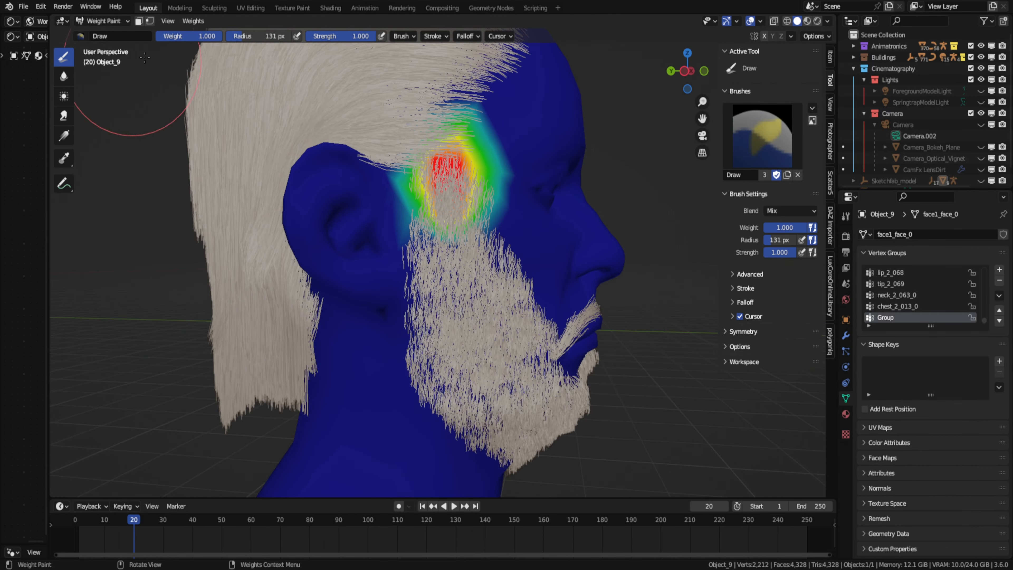
scroll(452, 249, "down", 3)
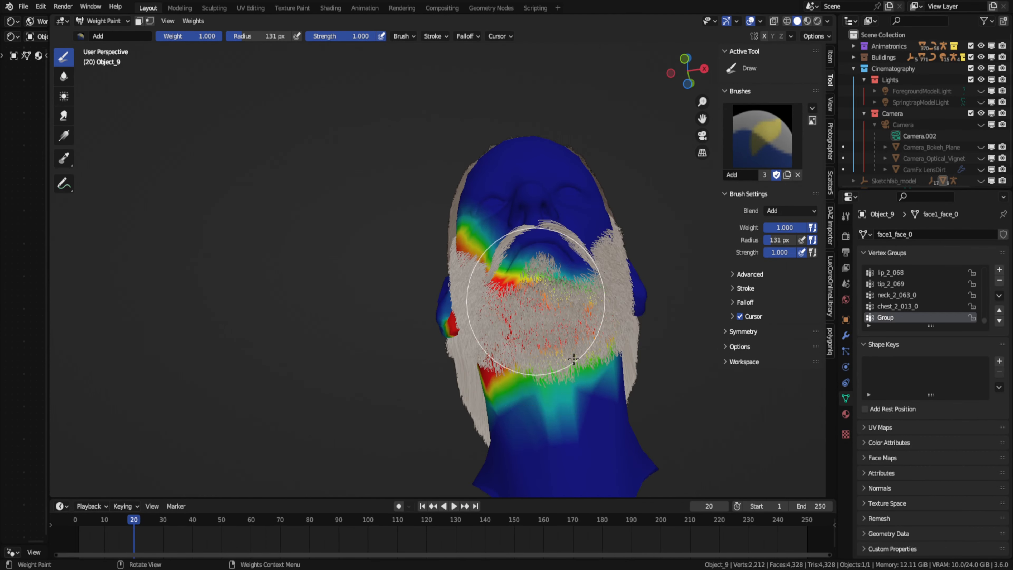
middle_click_drag(497, 294, 580, 243)
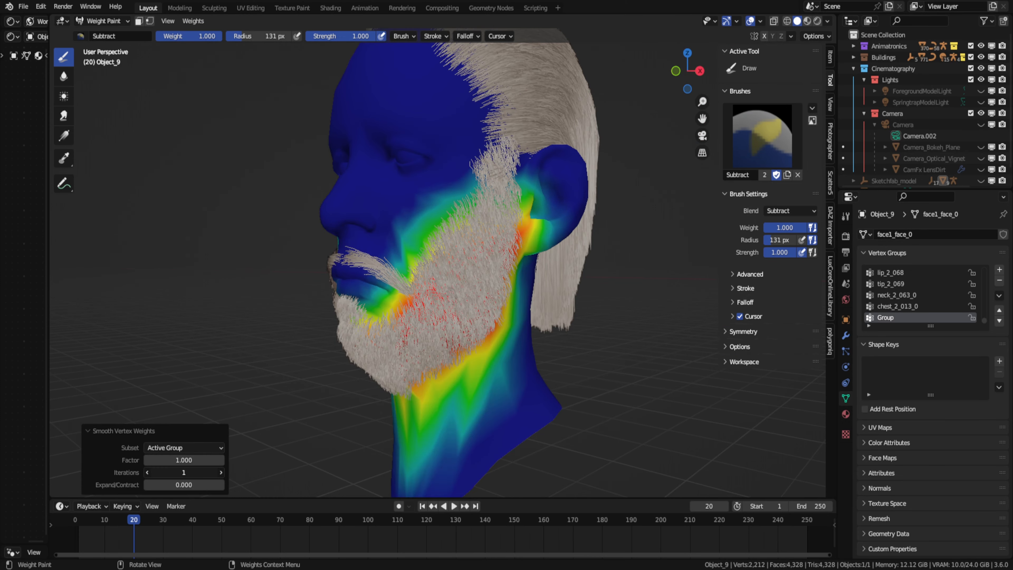
- Smooth the painted weights with 6 iterations and assign Group as the beard's Length vertex group
left_click_drag(146, 471, 216, 484)
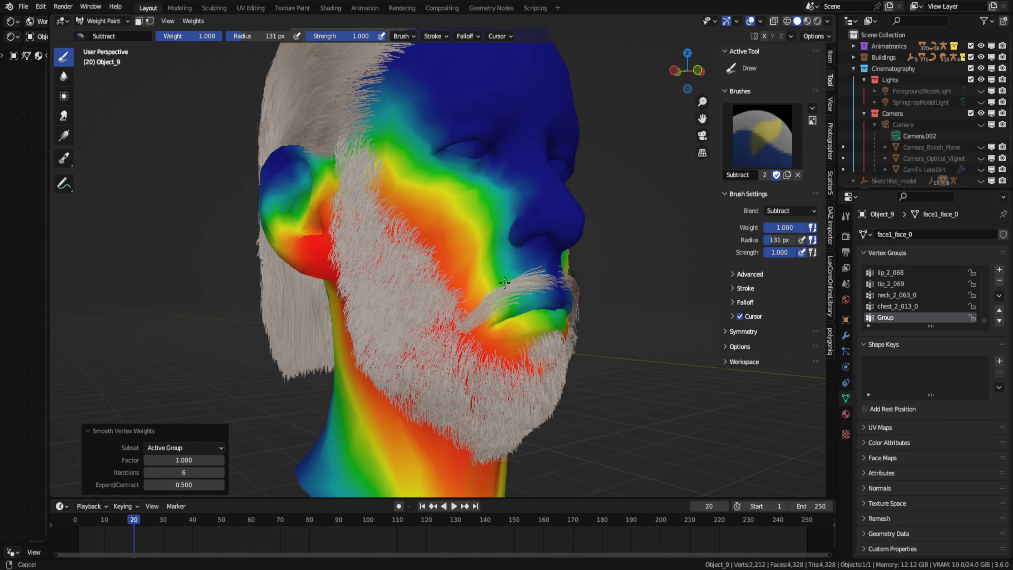
scroll(930, 439, "down", 15)
left_click(948, 447)
left_click(901, 331)
scroll(561, 283, "up", 2)
- Reduce the weights around the upper sideburn with the Subtract brush at lower strength, undoing the first stroke
key("ctrl+Tab")
left_click(490, 244)
left_click_drag(417, 144, 418, 162)
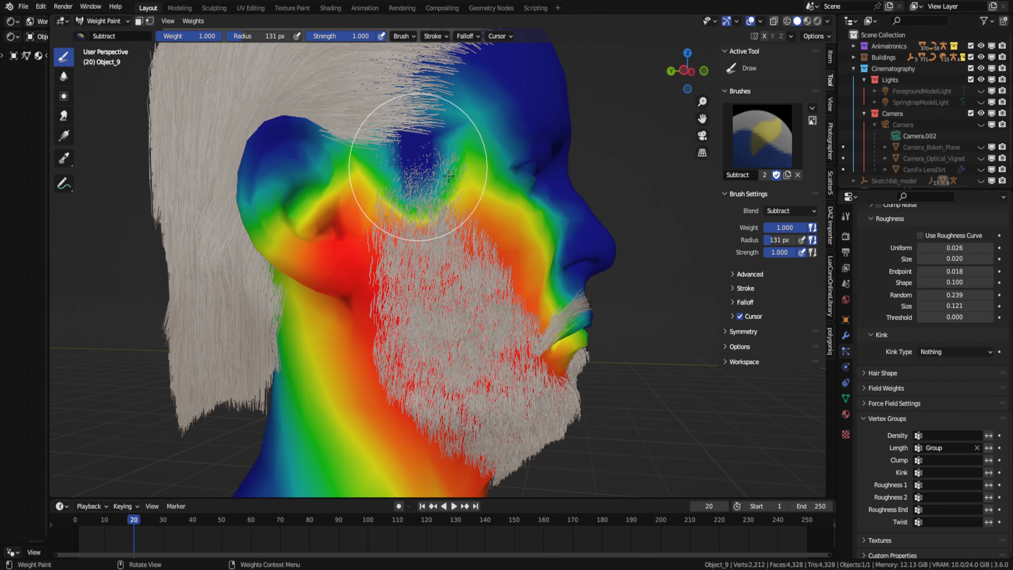
left_click_drag(784, 253, 768, 255)
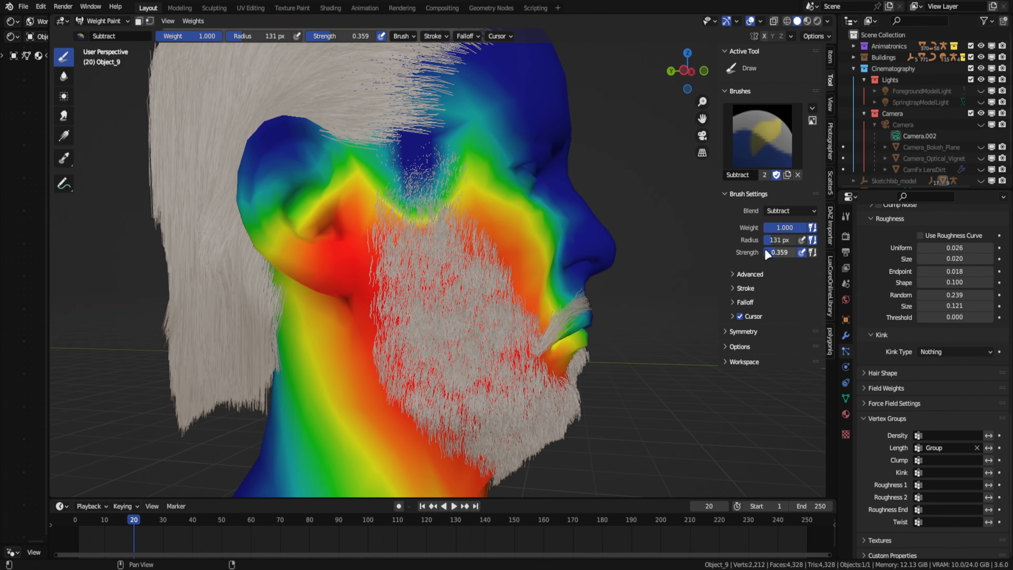
key("ctrl+z")
scroll(478, 180, "down", 1)
left_click_drag(448, 203, 413, 218)
mouse_move(434, 240)
middle_mouse_down()
mouse_move(410, 249)
mouse_move(488, 221)
middle_mouse_up()
- Undo the last weight change and fade the beard weights down the cheek with the Gradient tool
left_click(64, 136)
scroll(447, 232, "up", 1)
key("ctrl+z")
left_click_drag(443, 129, 441, 286)
mouse_move(441, 286)
middle_mouse_down()
mouse_move(319, 265)
mouse_move(412, 248)
mouse_move(477, 327)
mouse_move(434, 325)
middle_mouse_up()
left_click(103, 21)
scroll(324, 193, "down", 4)
- Select the Hair particle system and add strands at the temple in front of the ear in Particle Edit mode
left_click(103, 21)
scroll(400, 245, "up", 5)
scroll(929, 320, "up", 15)
left_click(879, 260)
middle_click_drag(431, 208, 481, 193)
scroll(481, 193, "up", 1)
left_click(64, 138)
left_click(440, 188)
- Comb the new sideburn strands downward at a 72 px radius and trim their ends with the Cut brush
left_click(64, 99)
middle_click_drag(403, 223, 427, 221)
left_click_drag(439, 207, 436, 294)
left_click_drag(405, 189, 410, 220)
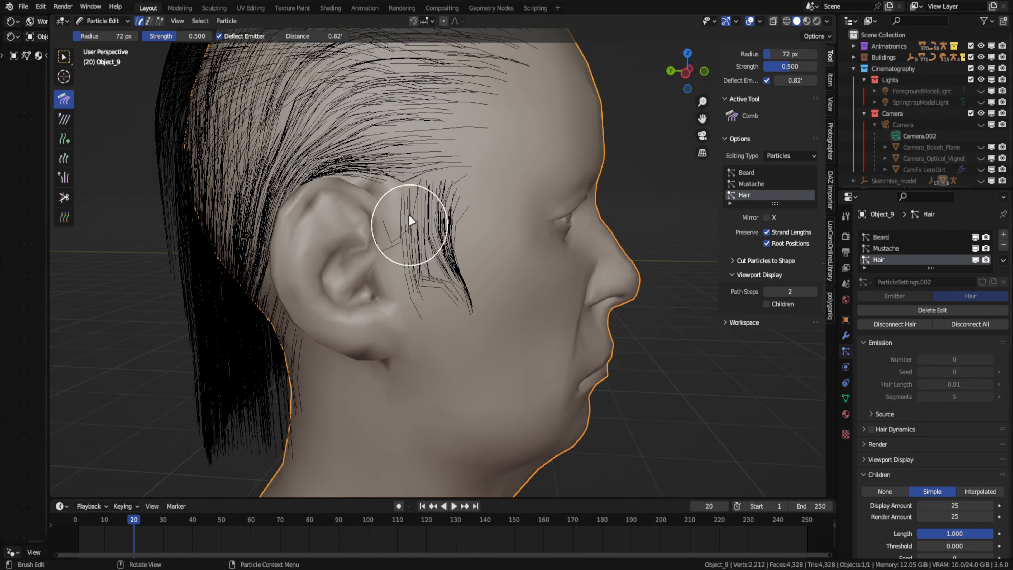
middle_click_drag(412, 261, 415, 239)
left_click(64, 198)
left_click_drag(488, 265, 538, 274)
key("ctrl+Tab")
- Shorten the strands in front of the ear in Particle Edit mode and check the sideburn's shape
key("ctrl+Tab")
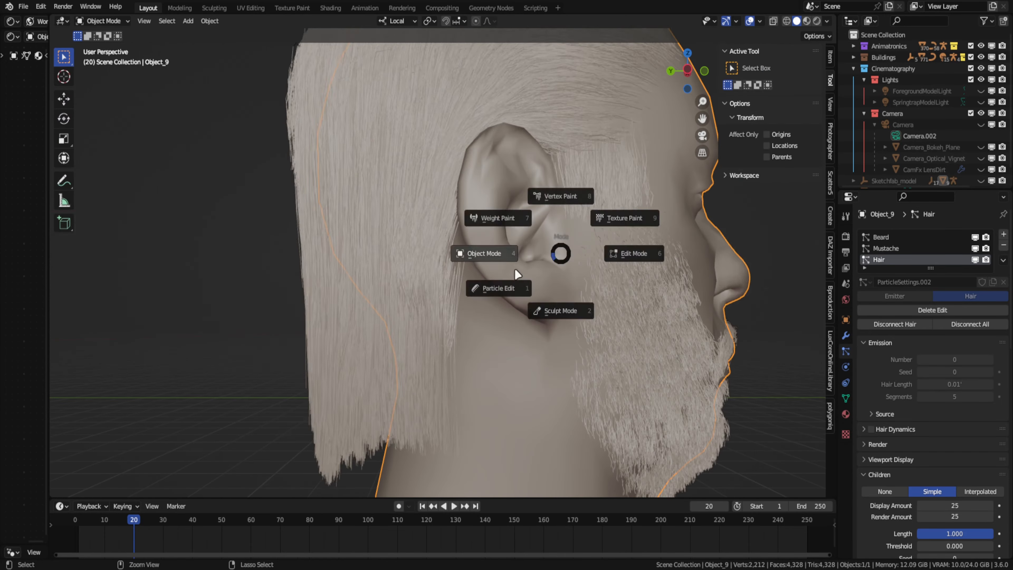
left_click(495, 287)
middle_click_drag(590, 180, 579, 247)
key("ctrl+Tab")
scroll(376, 208, "down", 5)
left_click(574, 192)
scroll(382, 245, "up", 5)
scroll(447, 199, "down", 3)
key("ctrl+Tab")
scroll(534, 192, "up", 4)
middle_click_drag(544, 190, 515, 188)
- Box-select the sideburn strands in front of the ear and comb them back toward the hairline
left_click(64, 57)
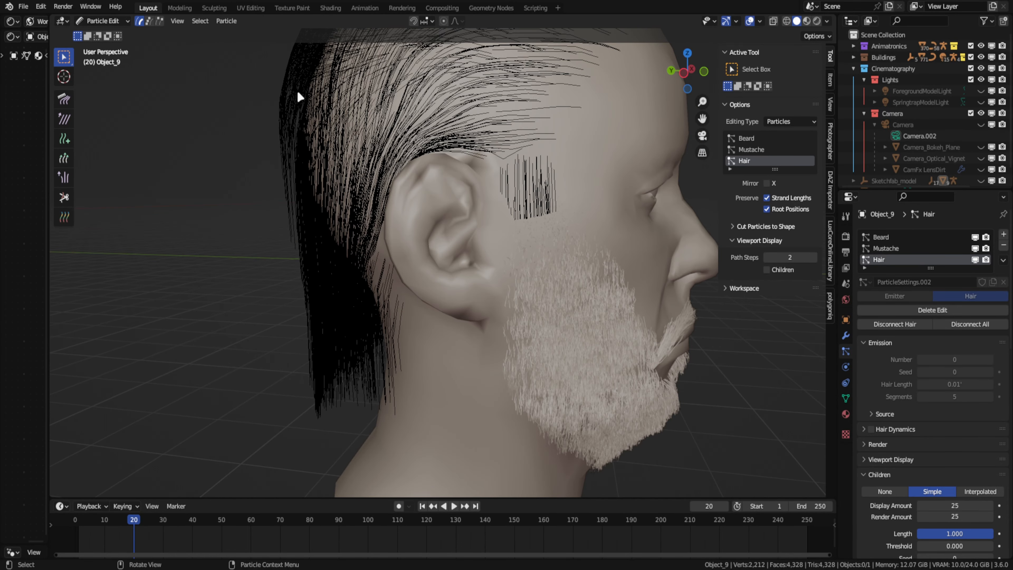
middle_click_drag(439, 160, 459, 156)
left_click_drag(495, 150, 555, 229)
key("Escape")
left_click(64, 98)
scroll(471, 176, "down", 5)
left_click_drag(489, 186, 452, 174)
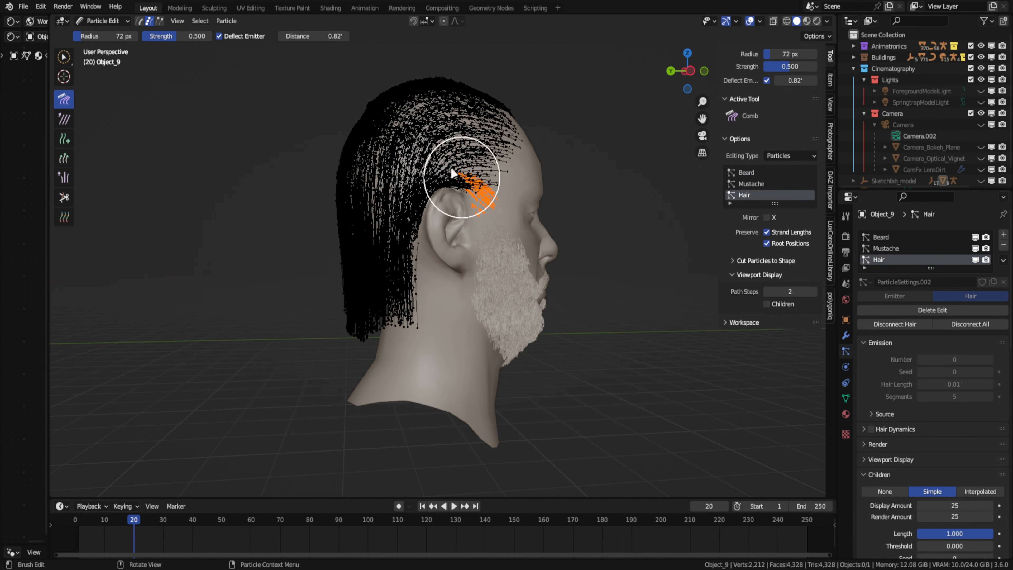
- Examine the reshaped hair and sideburn in Object Mode from several angles and through the camera
key("ctrl+Tab")
scroll(473, 178, "up", 2)
middle_click_drag(590, 383, 637, 391)
middle_click_drag(470, 307, 437, 306)
left_click(702, 135)
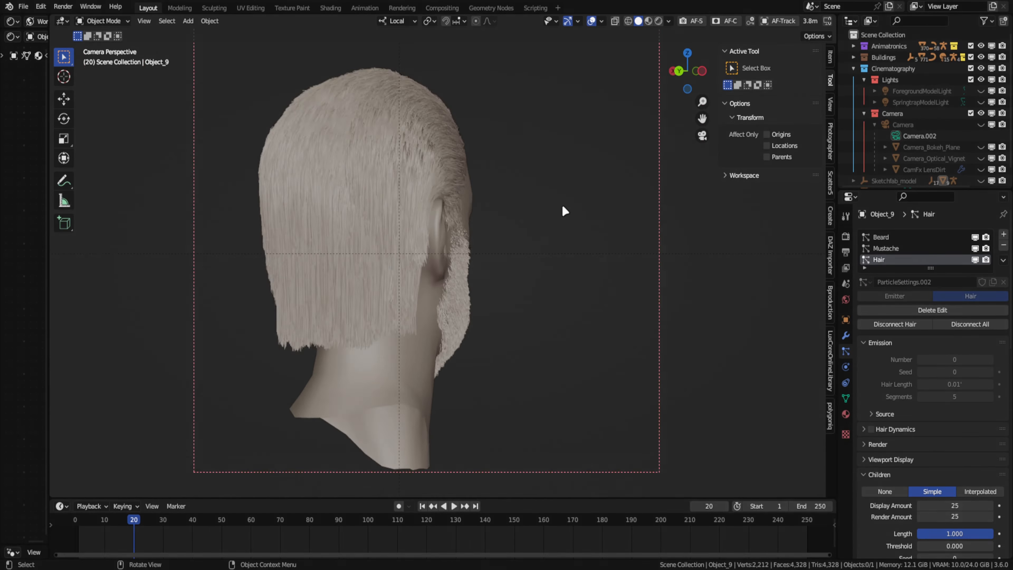
middle_click_drag(512, 267, 522, 320)
scroll(359, 212, "up", 4)
scroll(472, 280, "down", 5)
scroll(558, 295, "up", 4)
- Enable the head's Multires modifier in the viewport
left_click(458, 303)
left_click(845, 336)
left_click_drag(1002, 502, 1002, 353)
scroll(521, 327, "down", 2)
middle_click_drag(521, 327, 587, 337)
scroll(587, 337, "down", 3)
left_click_drag(1002, 353, 1000, 561)
- Return the head to Object Mode and hide the Beard, Mustache and Hair particle systems in the viewport
left_click(104, 21)
left_click(104, 101)
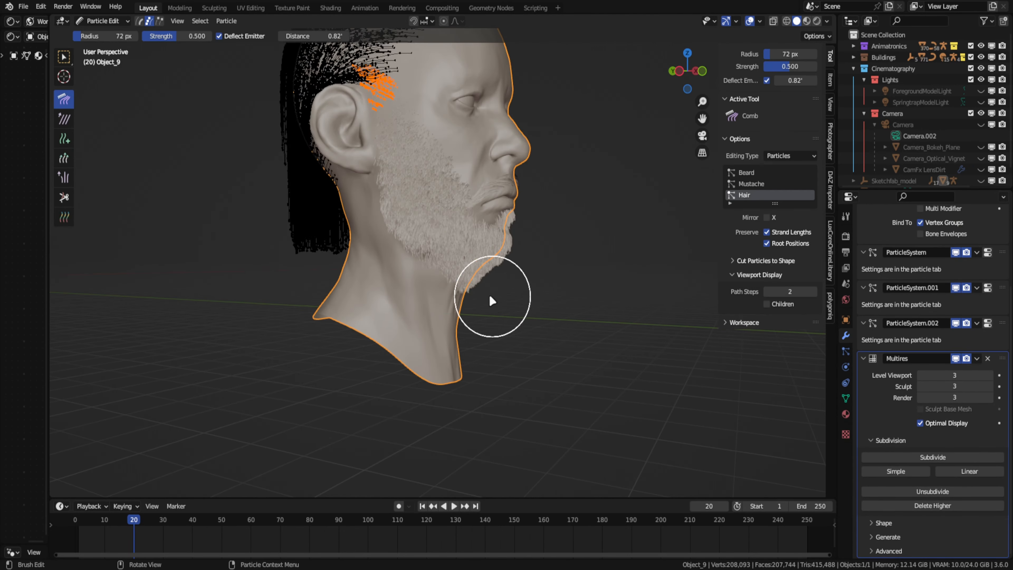
middle_click_drag(491, 298, 447, 296)
left_click(104, 21)
left_click(104, 34)
left_click(846, 351)
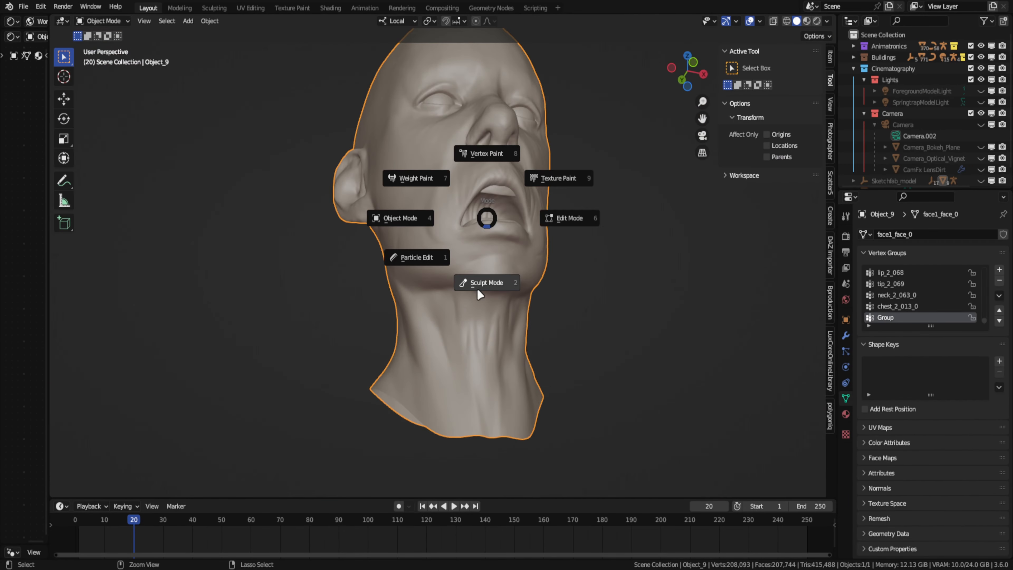
- Sculpt folds into the front of the neck below the chin with the Crease brush
left_click(477, 290)
mouse_move(478, 291)
middle_mouse_down()
mouse_move(455, 242)
mouse_move(495, 238)
middle_mouse_up()
key("shift+c")
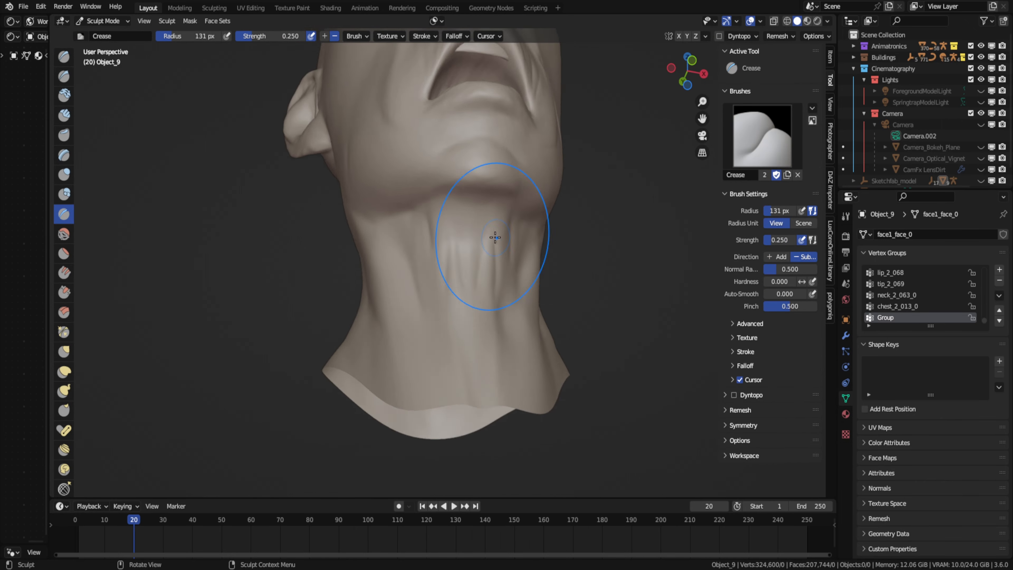
scroll(495, 237, "up", 3)
key("f")
left_click_drag(574, 247, 572, 194)
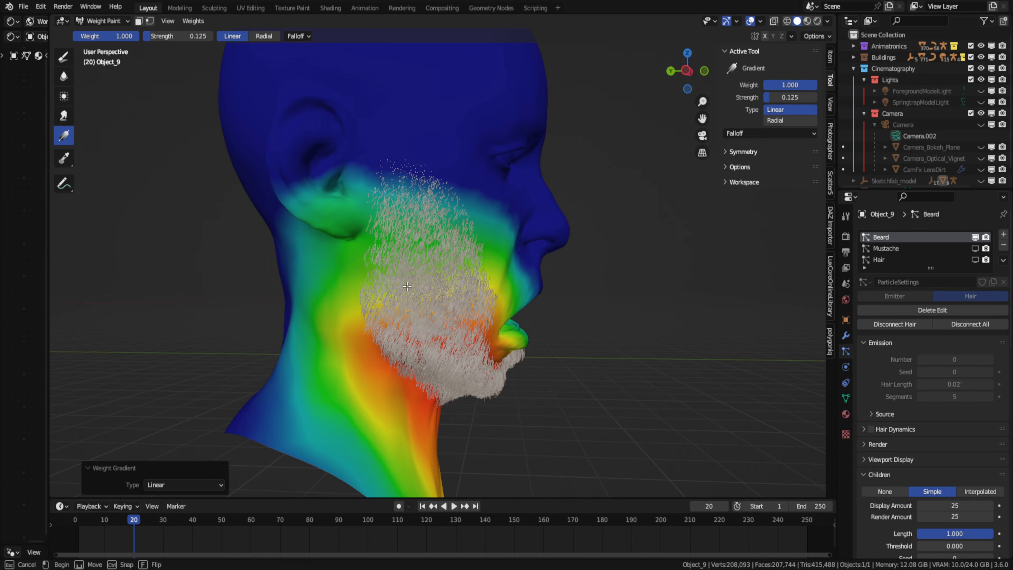
- Finish fading the beard's weights in side view and place the Multires modifier below the particle systems
key("ctrl+Tab")
left_click(271, 357)
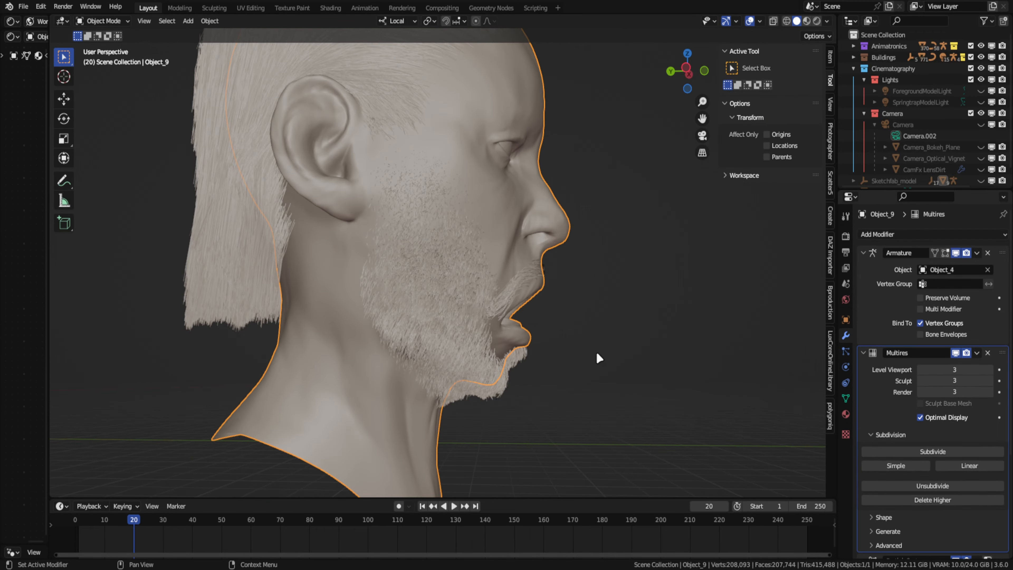
middle_click_drag(596, 352, 698, 393)
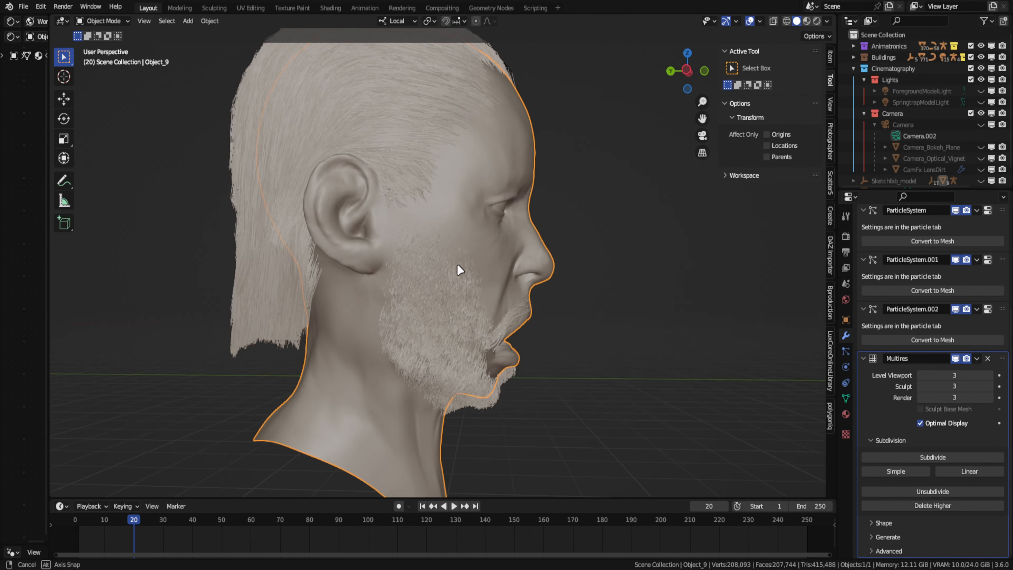
middle_click_drag(458, 264, 412, 264)
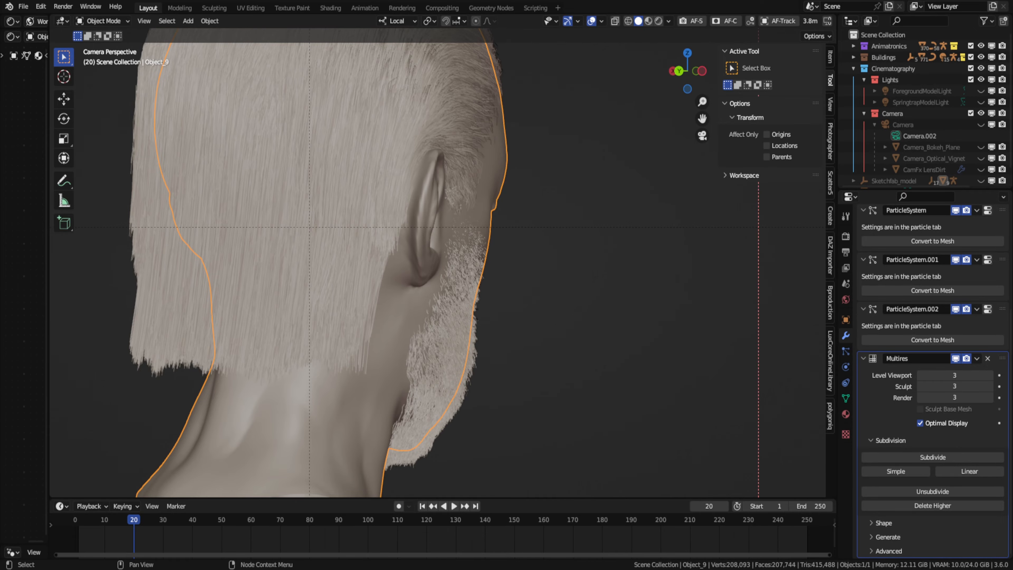
- Apply another linear weight gradient to the beard's vertex group and return to Object Mode
key("ctrl+Tab")
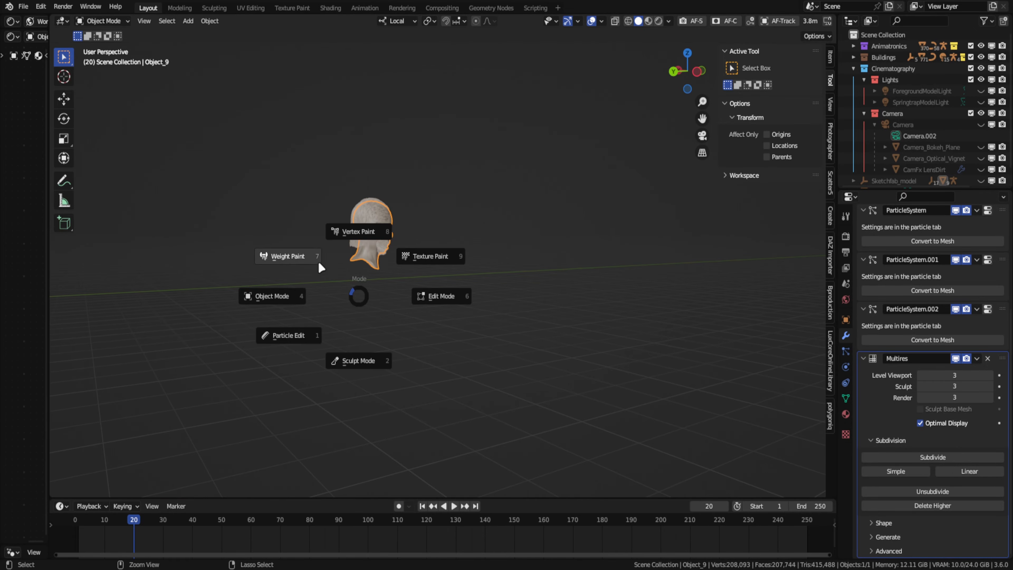
left_click(288, 256)
key("ctrl+Tab")
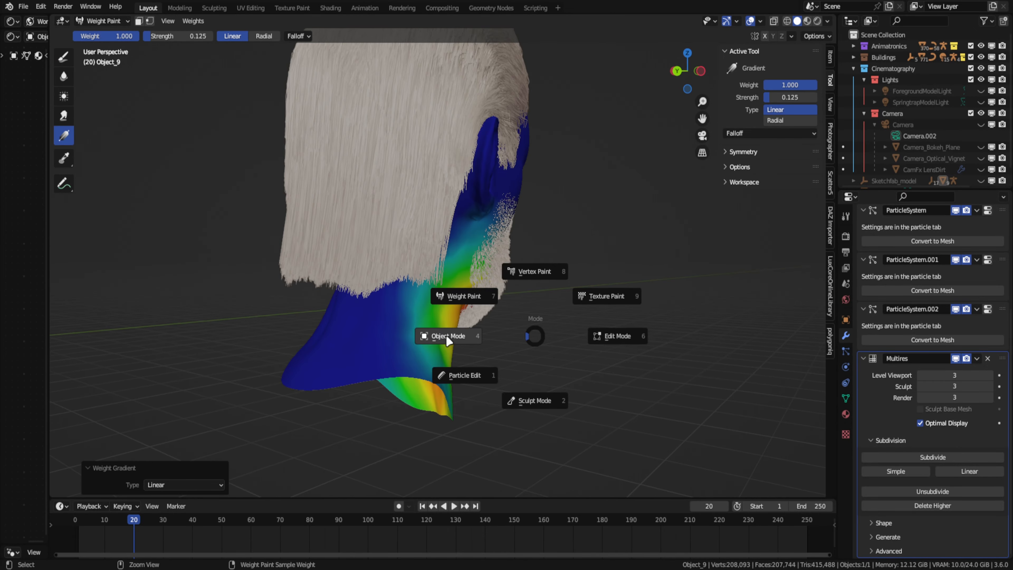
left_click(446, 335)
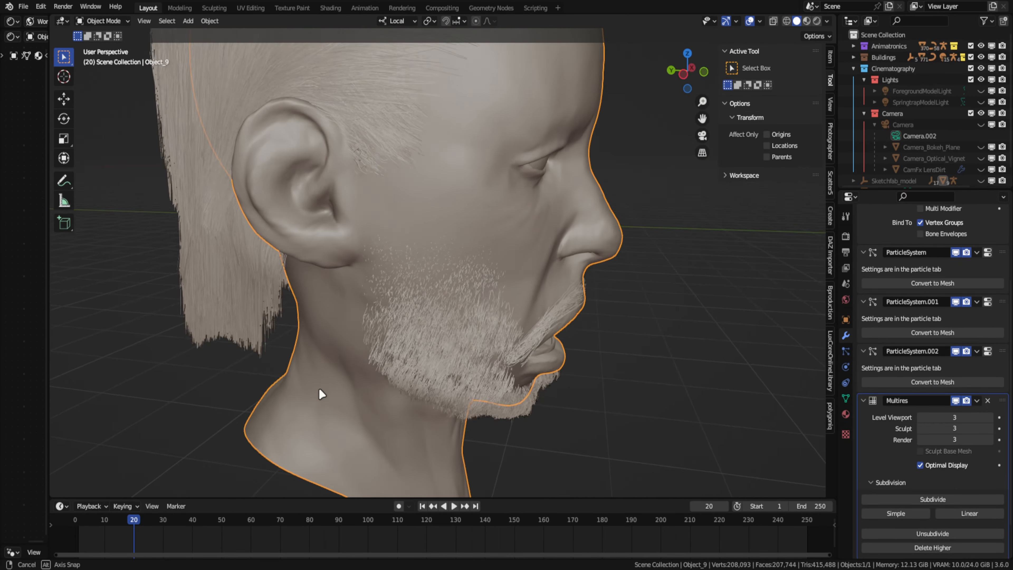
middle_click_drag(322, 394, 275, 379)
- Sculpt fine wrinkles beneath the man's right eye with the Crease brush at a 16 px radius
key("ctrl+Tab")
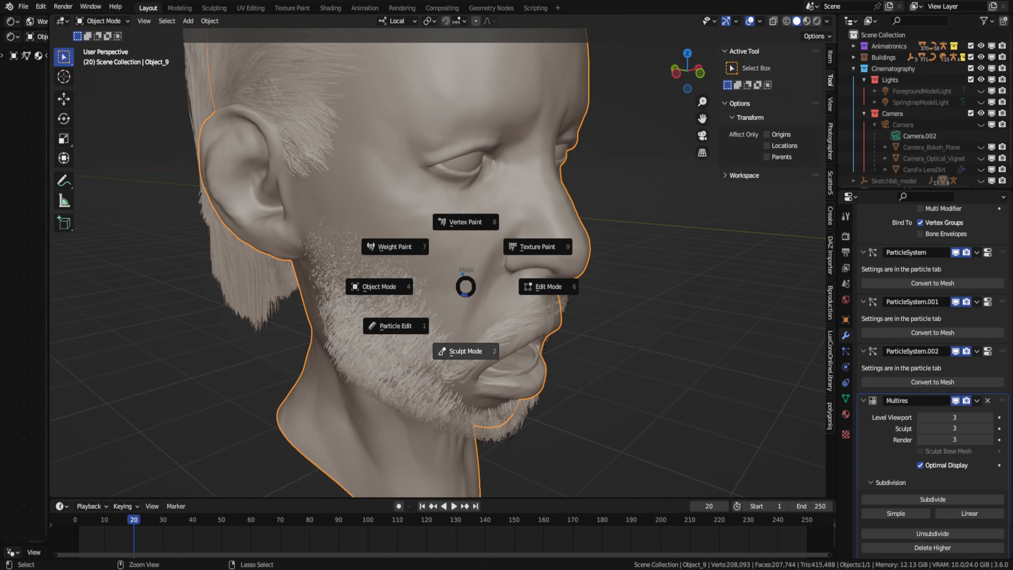
left_click(460, 348)
scroll(421, 268, "up", 3)
mouse_move(421, 269)
middle_mouse_down()
mouse_move(389, 210)
mouse_move(455, 208)
mouse_move(495, 244)
middle_mouse_up()
scroll(456, 208, "up", 2)
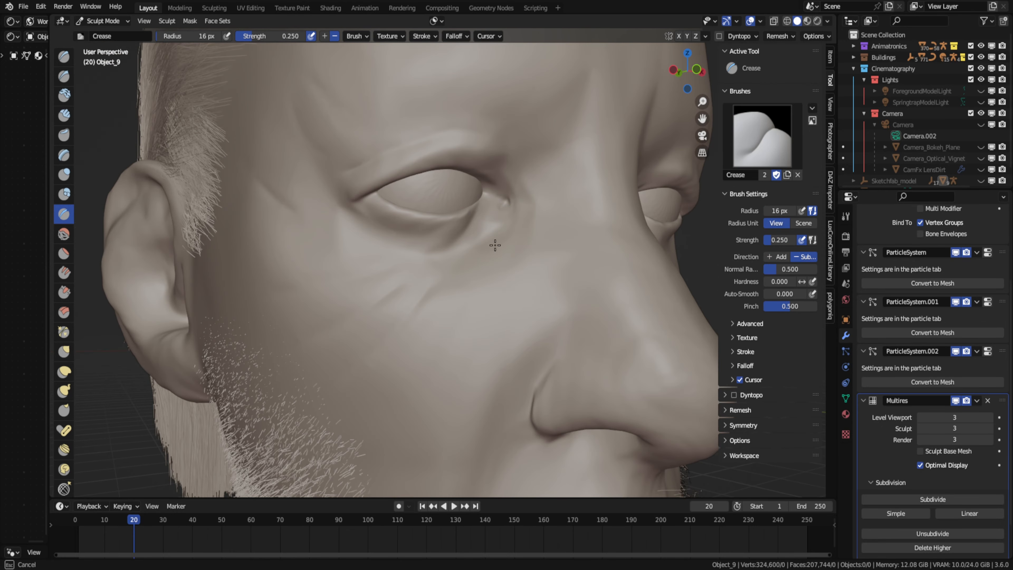
mouse_move(527, 298)
middle_mouse_down("shift")
mouse_move(437, 220)
mouse_move(423, 176)
mouse_move(375, 387)
middle_mouse_up("shift")
- Smooth the side of the man's neck behind the jaw with the Smooth brush at a 50 px radius and return to Object Mode
scroll(443, 344, "down", 3)
mouse_move(459, 339)
middle_mouse_down()
mouse_move(468, 317)
mouse_move(446, 312)
middle_mouse_up()
key("shift+s")
mouse_move(346, 83)
middle_mouse_down()
mouse_move(534, 174)
mouse_move(432, 303)
mouse_move(392, 252)
mouse_move(379, 280)
middle_mouse_up()
key("shift+c")
key("shift+s")
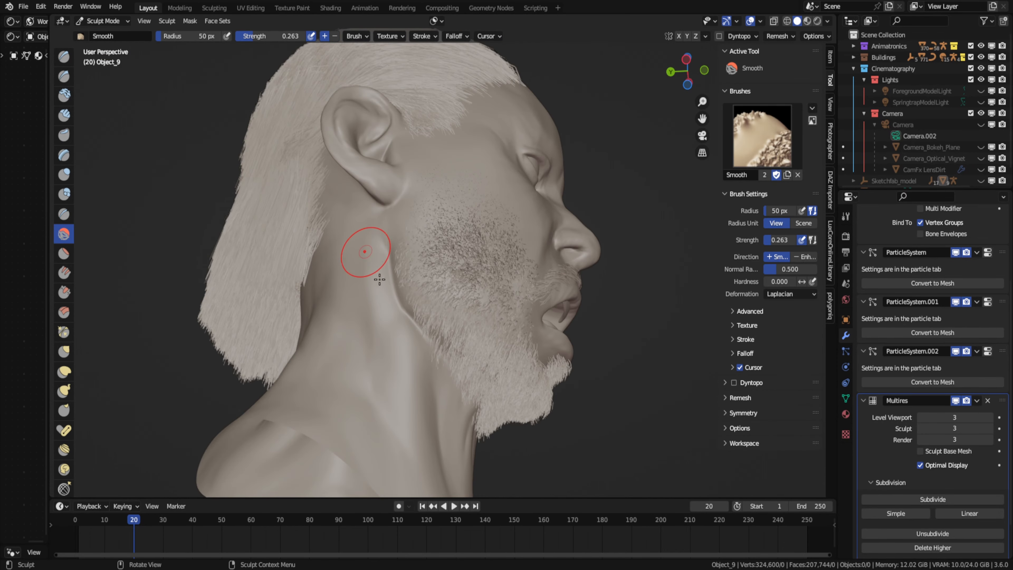
middle_click_drag(382, 235, 339, 256)
key("KP_0")
key("ctrl+Tab")
left_click(475, 319)
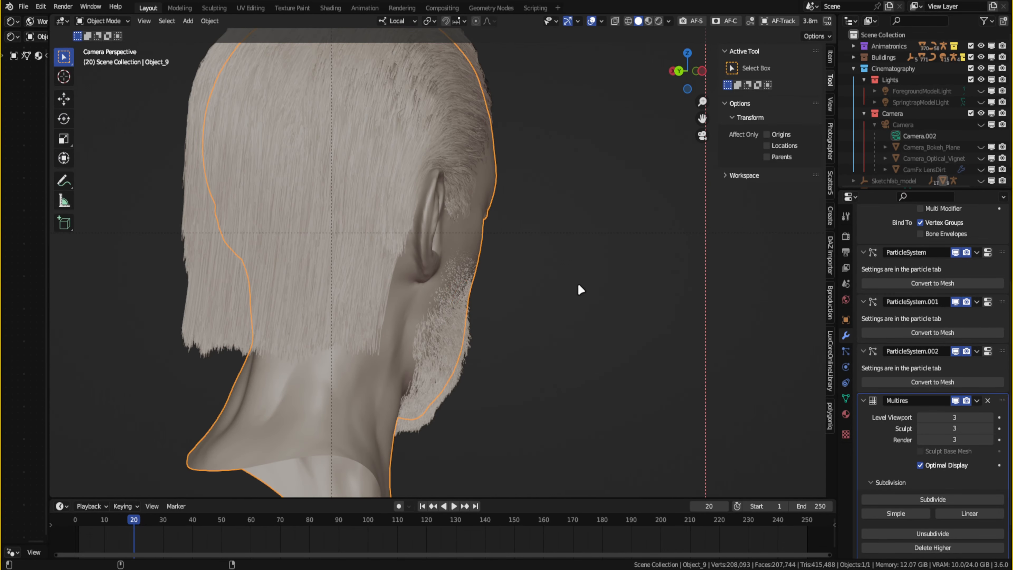
- Check the beard's weight distribution in Weight Paint mode and return to the full scene's camera view in Object Mode
key("KP_0")
key("ctrl+Tab")
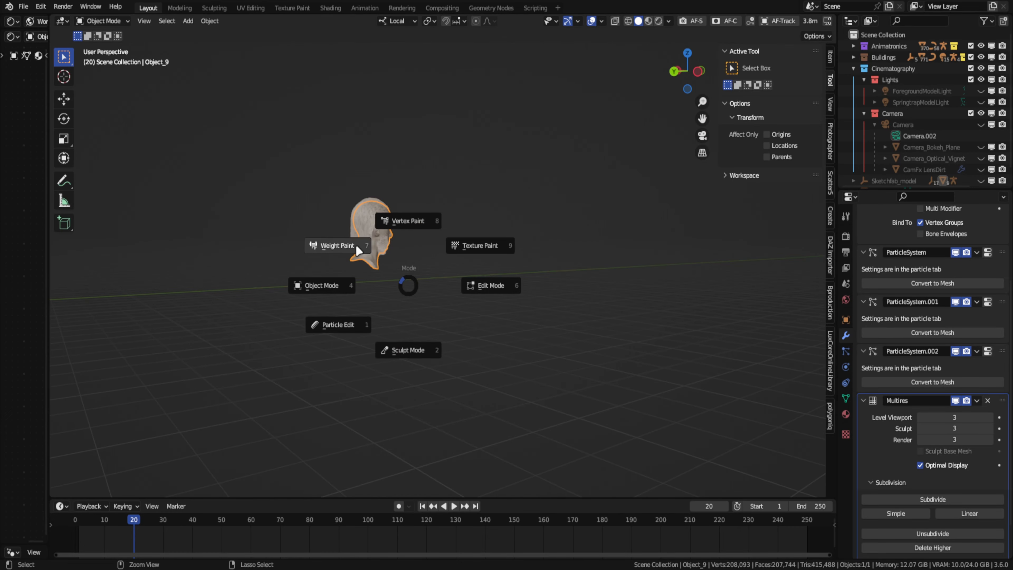
left_click(355, 244)
left_click_drag(339, 137, 384, 435)
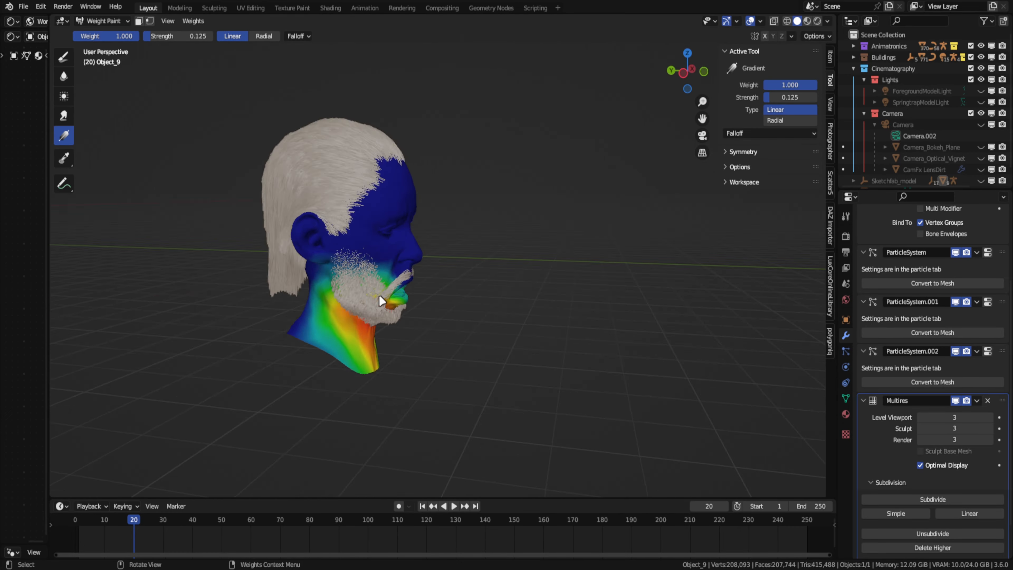
key("ctrl+Tab")
left_click(447, 324)
middle_click_drag(382, 311, 459, 317)
scroll(459, 318, "up", 3)
mouse_move(670, 299)
middle_mouse_down()
mouse_move(571, 257)
mouse_move(409, 276)
middle_mouse_up()
key("KP_0")
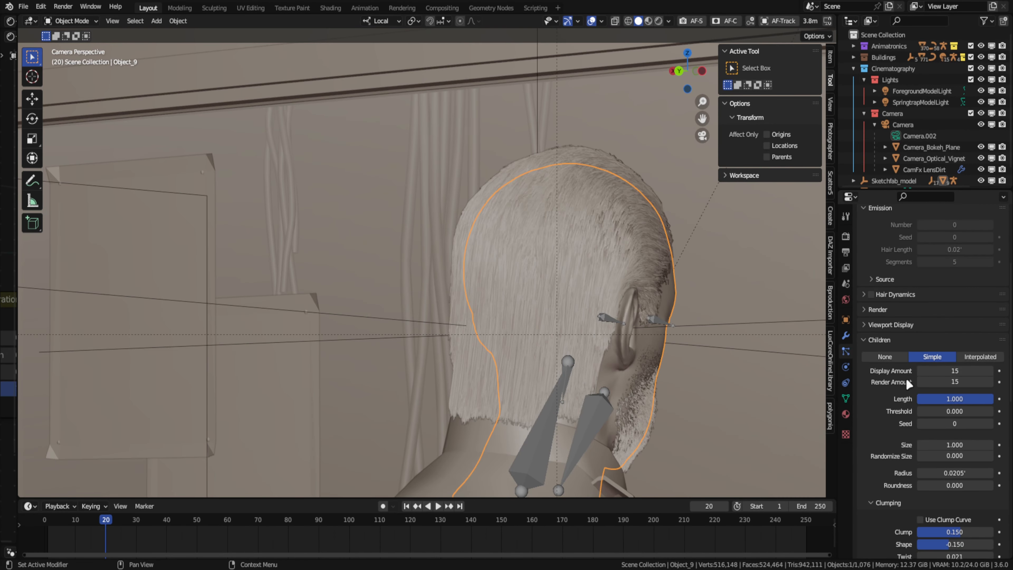
- Preview the head in Rendered shading and set the Hair particle system's child display and render amounts to 13
scroll(906, 383, "up", 4)
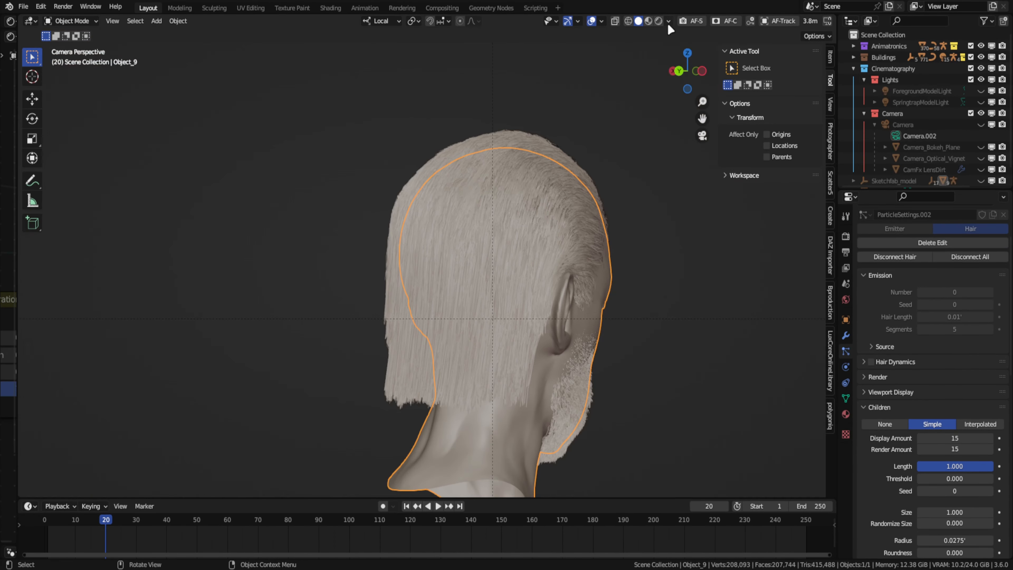
left_click(659, 21)
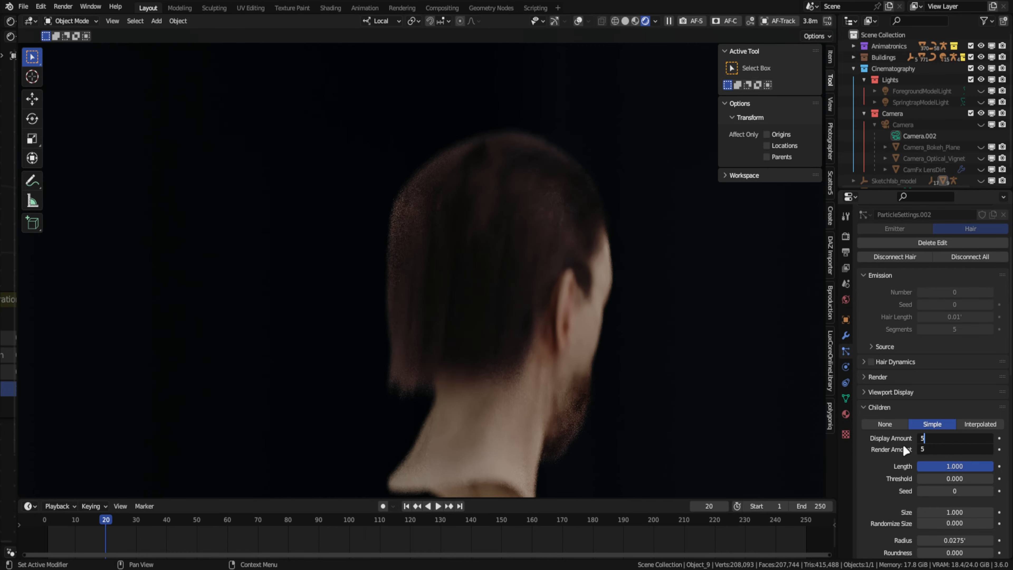
key("Return")
left_click_drag(953, 449, 965, 437)
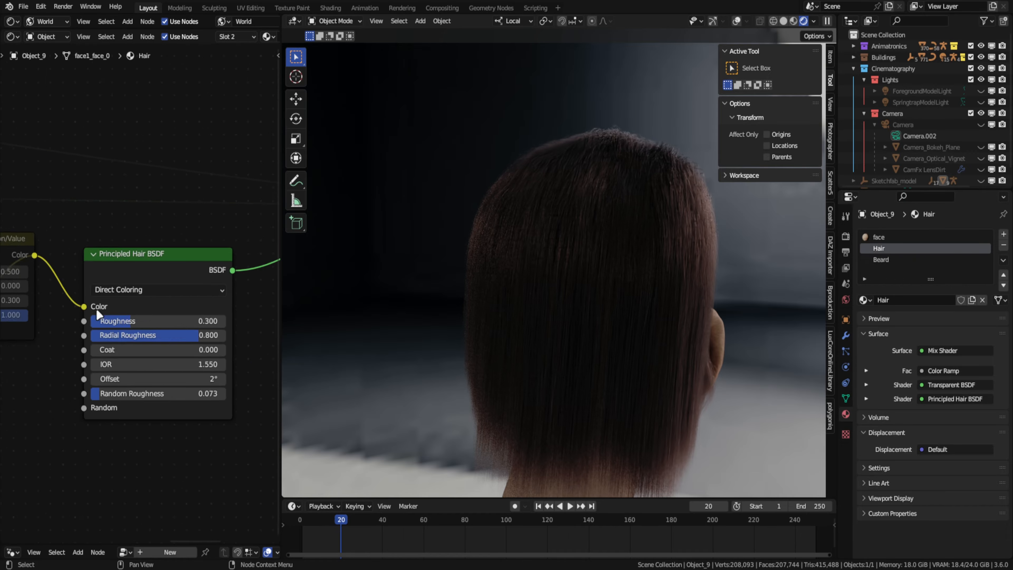
- Set the Principled Hair BSDF's roughness to 0.327, radial roughness and coat to 0.541, random roughness to 0.314 and offset to -34.6°
mouse_move(120, 326)
left_mouse_down()
mouse_move(162, 326)
mouse_move(133, 326)
left_mouse_up()
left_click_drag(160, 343, 118, 342)
left_click_drag(127, 410, 165, 410)
left_click_drag(95, 359, 180, 360)
mouse_move(160, 393)
left_mouse_down()
mouse_move(200, 393)
mouse_move(152, 393)
left_mouse_up()
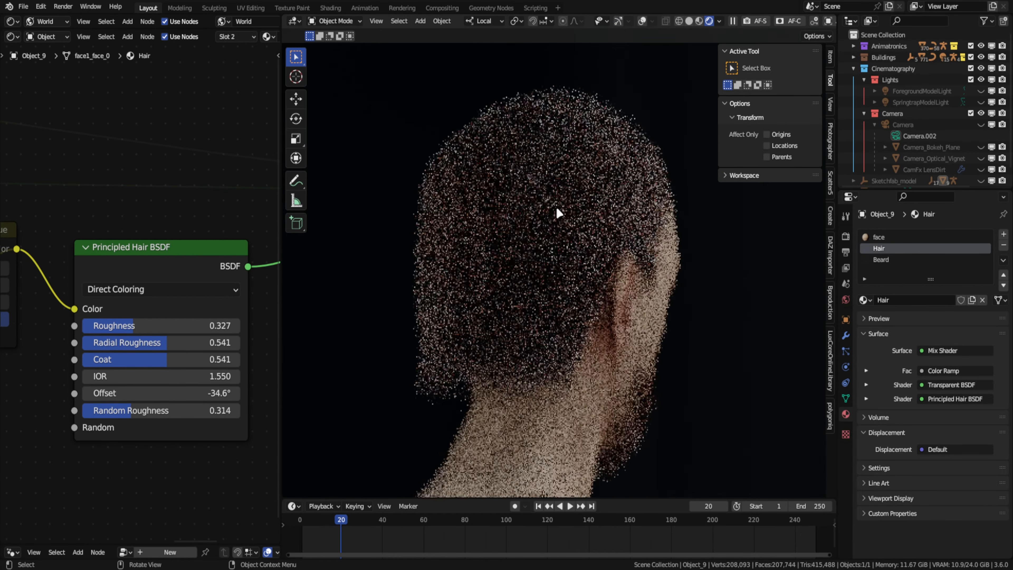
- Expand the hair particles' Hair Shape settings and set the strands' root diameter to 1
left_click(846, 351)
scroll(895, 403, "up", 2)
scroll(895, 403, "up", 1)
left_click(893, 458)
left_click_drag(954, 489, 967, 489)
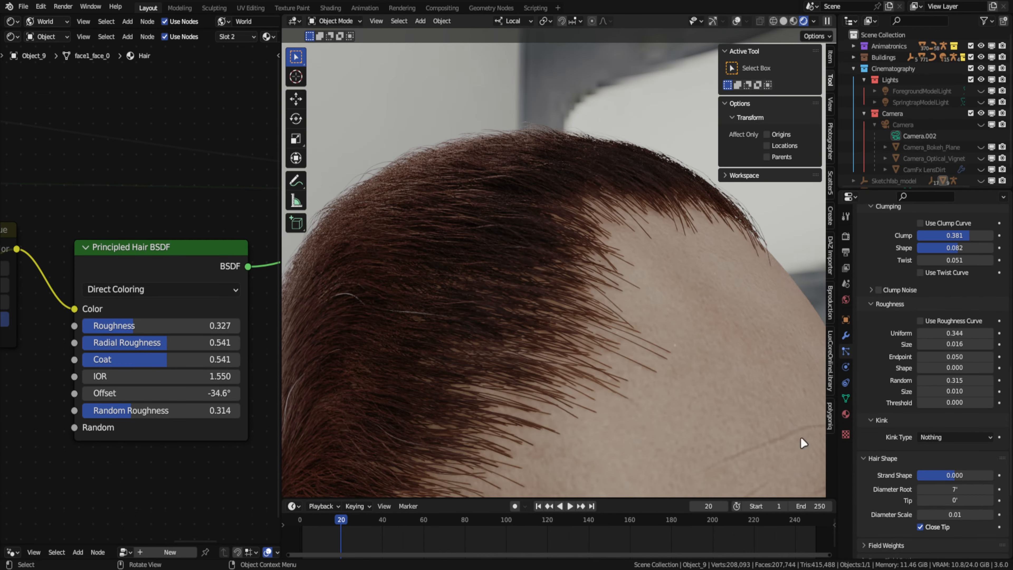
left_click(941, 490)
type("1")
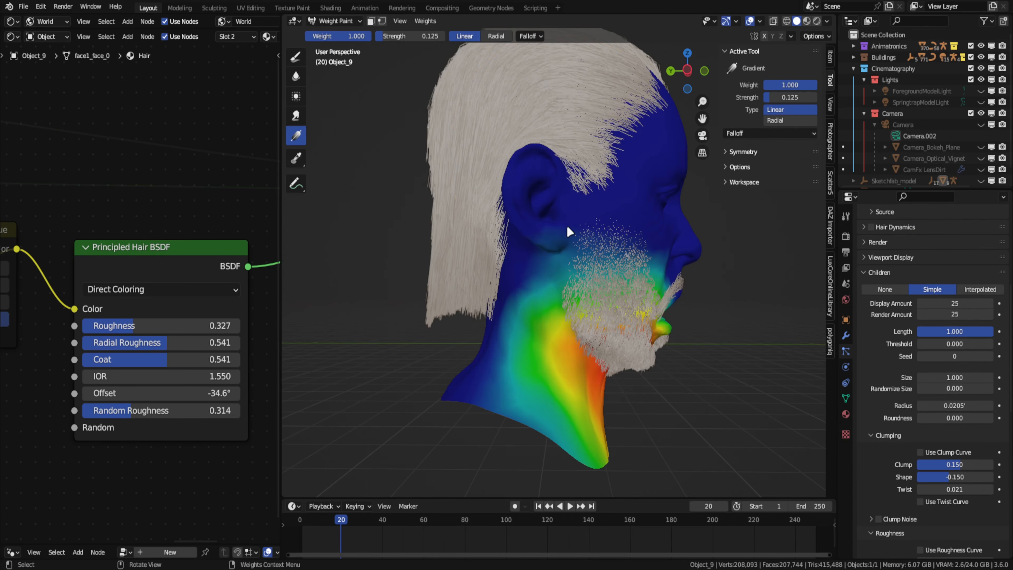
- Extend the beard's weights up the sideburn with the full-weight Draw brush at 50 px and fade them with linear gradients
left_click_drag(599, 192, 597, 277)
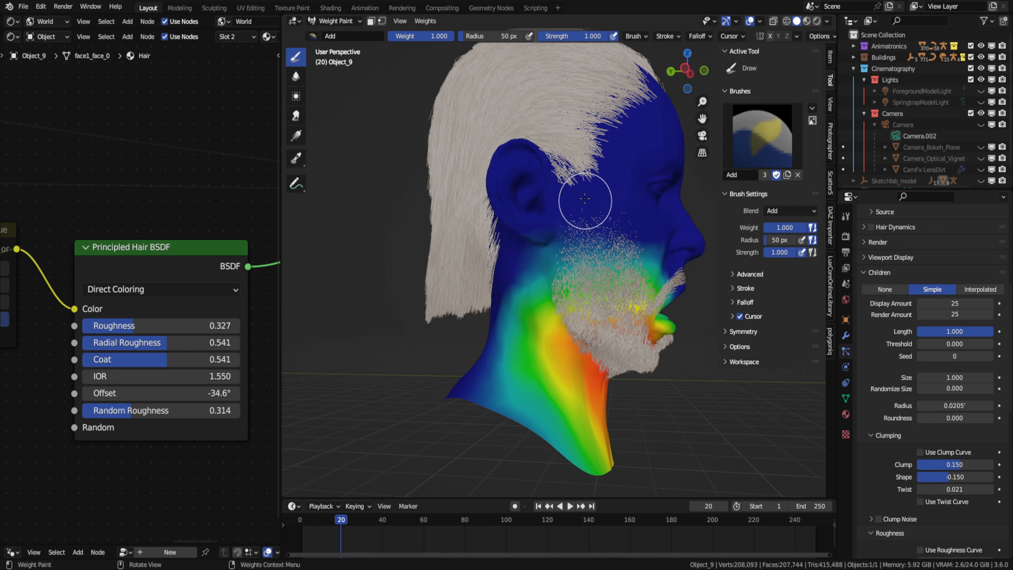
left_click_drag(603, 266, 600, 264)
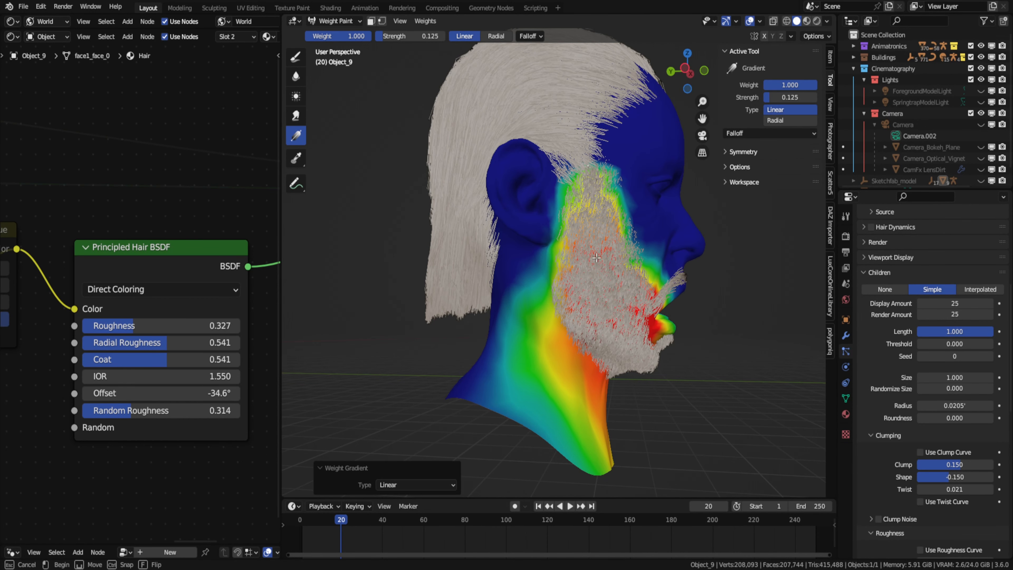
left_click_drag(598, 270, 598, 273)
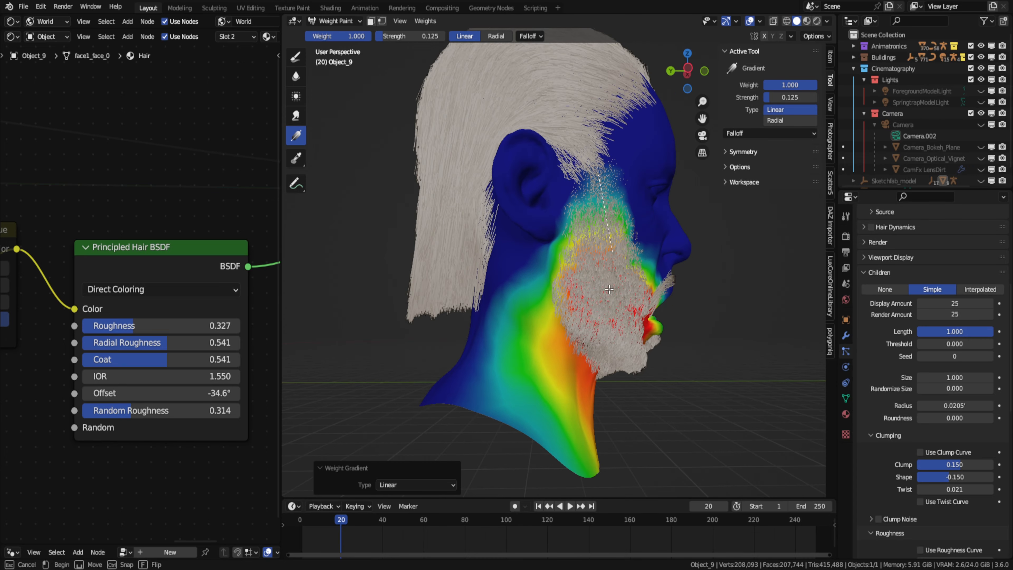
scroll(611, 210, "up", 4)
mouse_move(566, 223)
middle_mouse_down()
mouse_move(611, 210)
mouse_move(559, 216)
middle_mouse_up()
scroll(559, 216, "down", 3)
left_click_drag(553, 118, 558, 232)
mouse_move(558, 233)
middle_mouse_down()
mouse_move(432, 260)
mouse_move(482, 219)
middle_mouse_up()
key("ctrl+Tab")
key("KP_0")
scroll(650, 157, "down", 4)
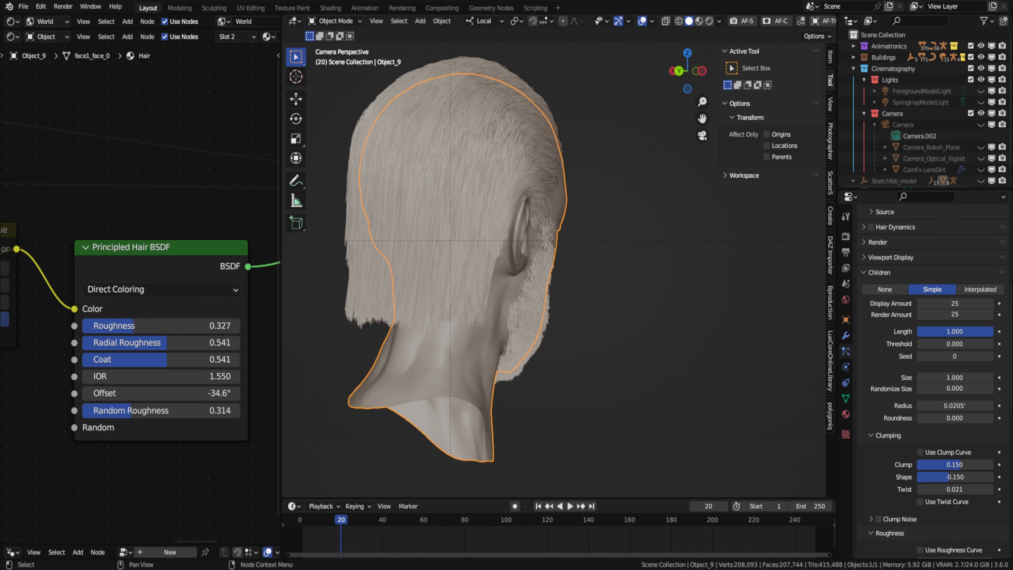
- Save the file and render the current frame as a still image
key("ctrl+s")
left_click(402, 8)
left_click(63, 7)
left_click(73, 18)
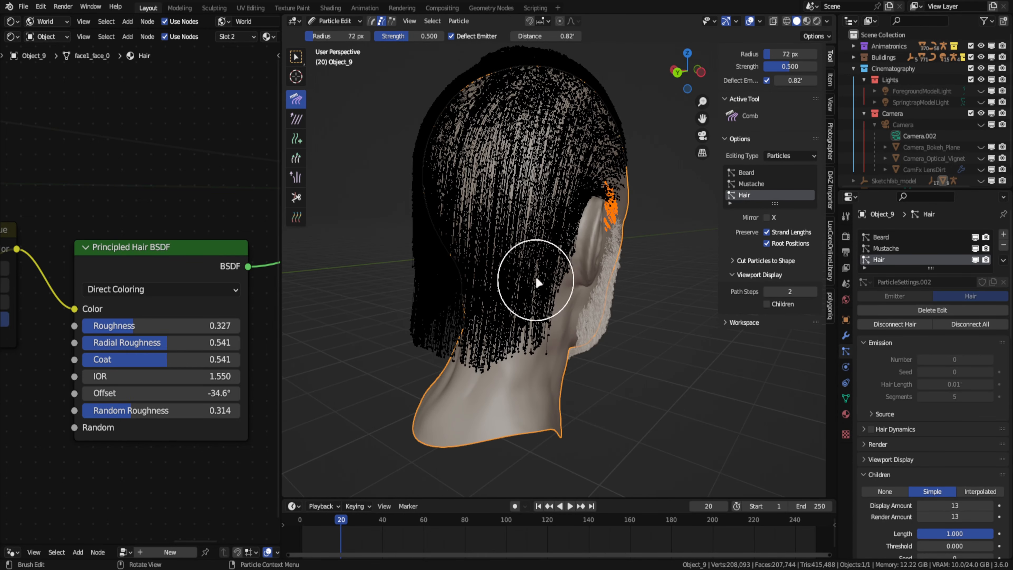
- Select all strands of the Hair particle system in path mode with the Comb tool active at a 72 px radius
key("a")
key("1")
middle_click_drag(545, 321, 579, 325)
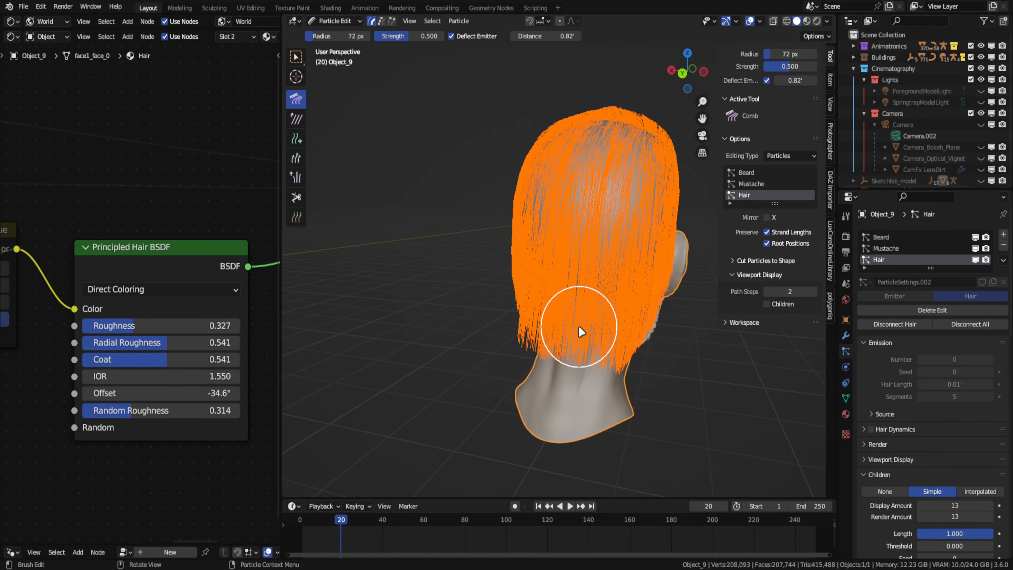
scroll(519, 347, "up", 1)
- Preview the hair in Rendered shading and open the brown stop colour of the hair material's upper Color Ramp
key("z")
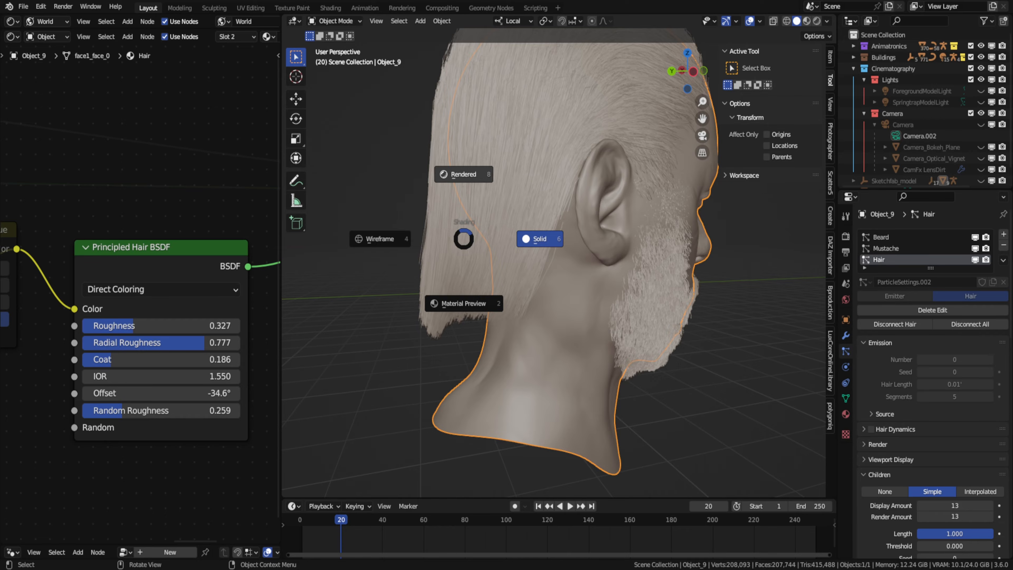
left_click(463, 174)
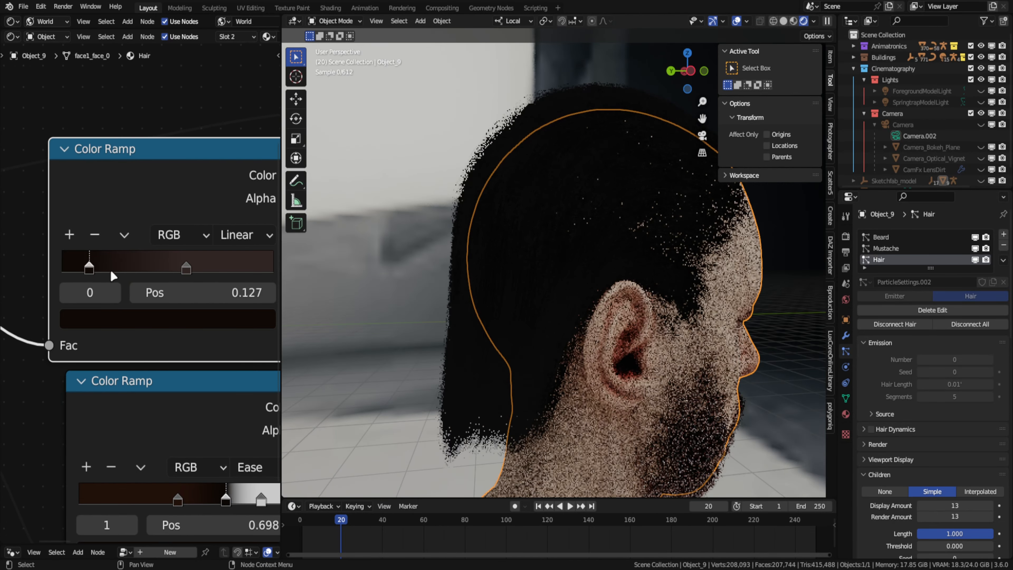
left_click(148, 321)
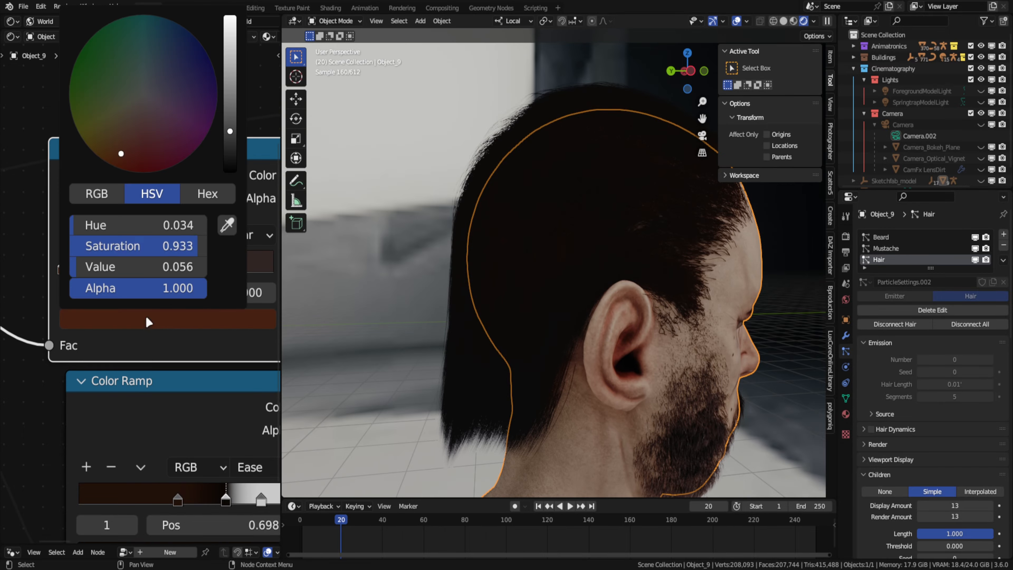
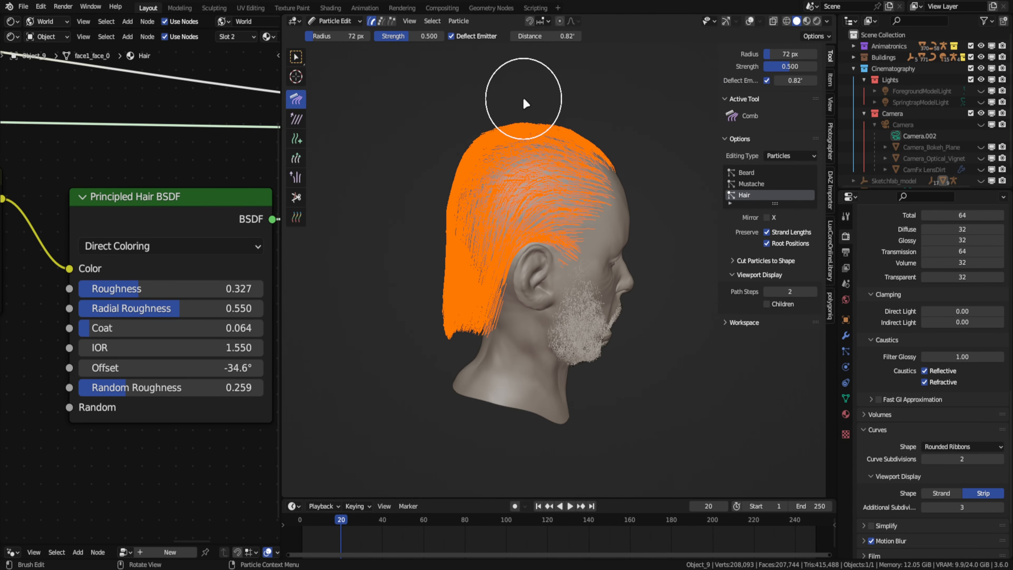
- Disconnect the texture from the face shader's Subsurface Color and set Subsurface to 0.026
key("ctrl+Tab")
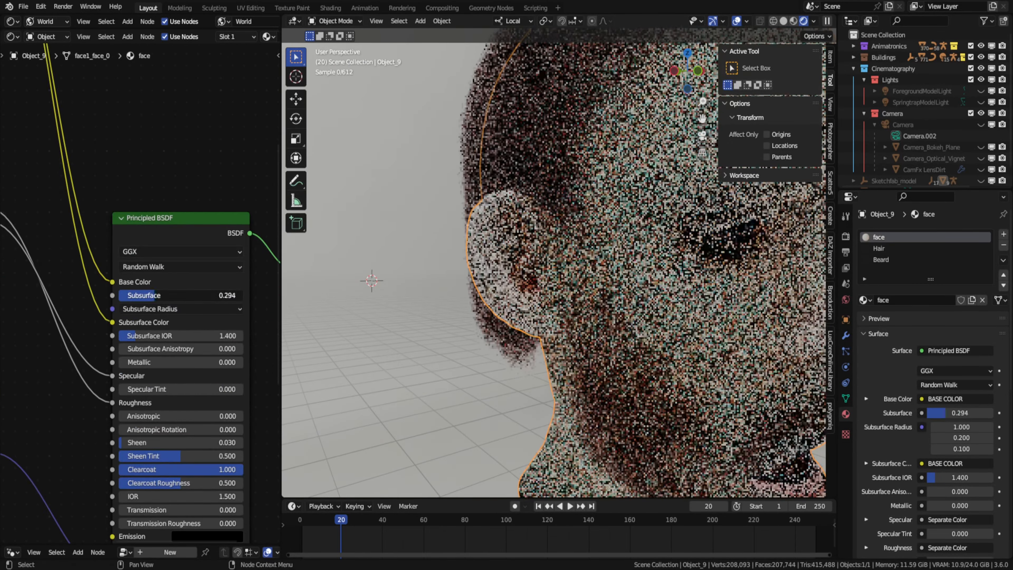
left_click_drag(112, 322, 96, 322)
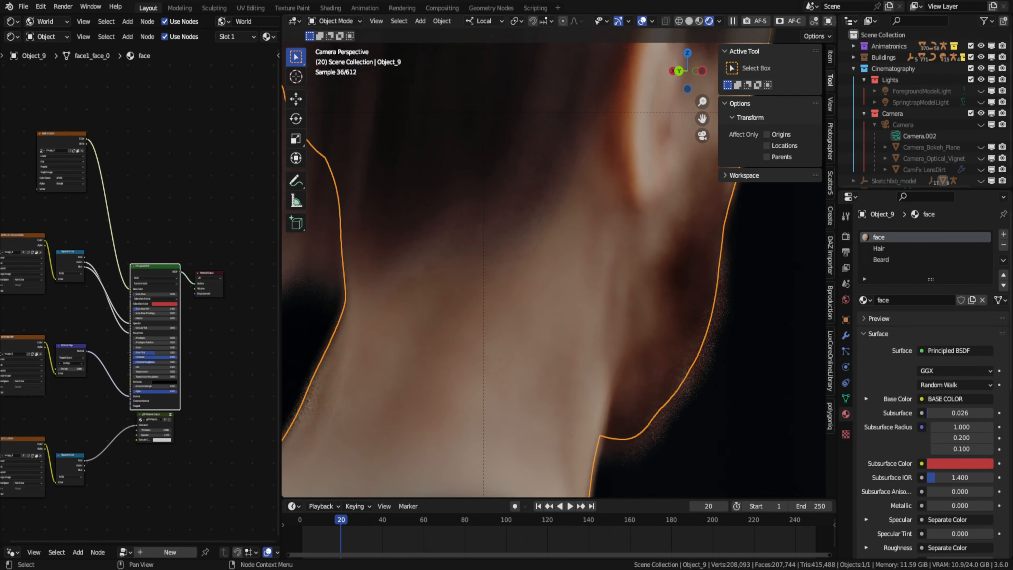
scroll(124, 226, "up", 6)
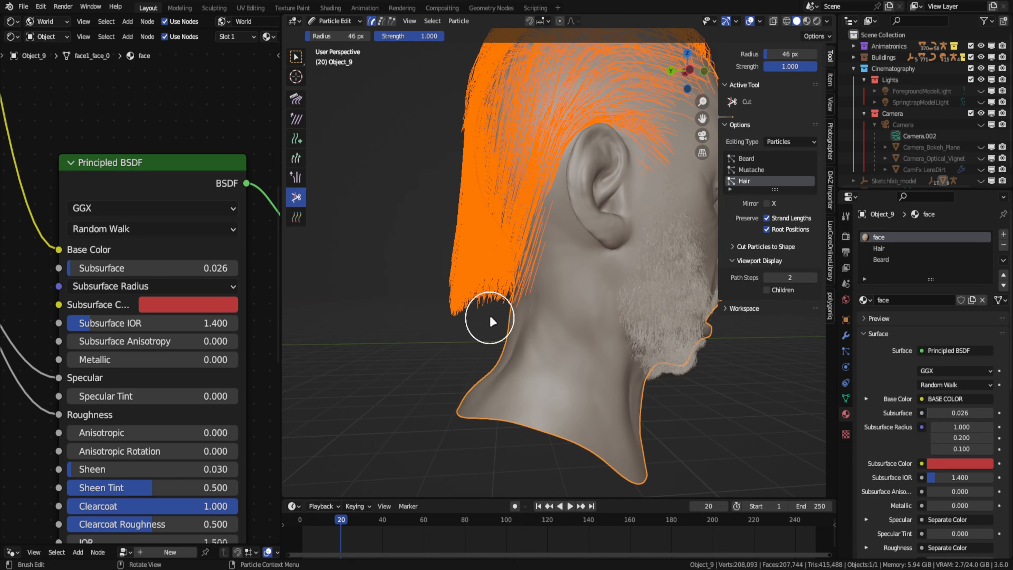
- Trim the ends of the Hair strands along the nape with the Cut tool at a 46 px radius
middle_click_drag(486, 316, 515, 249)
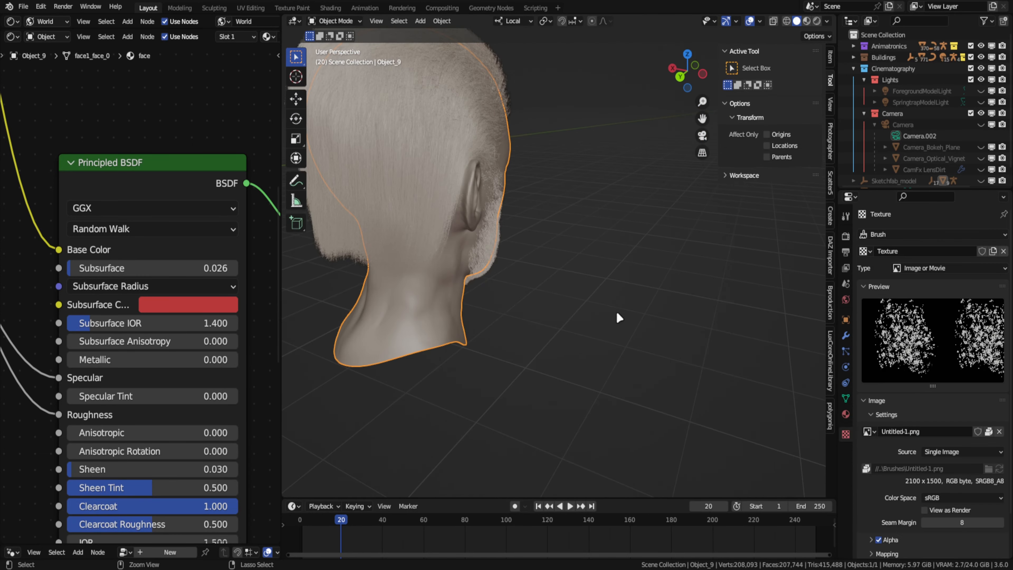
middle_click_drag(553, 317, 567, 342)
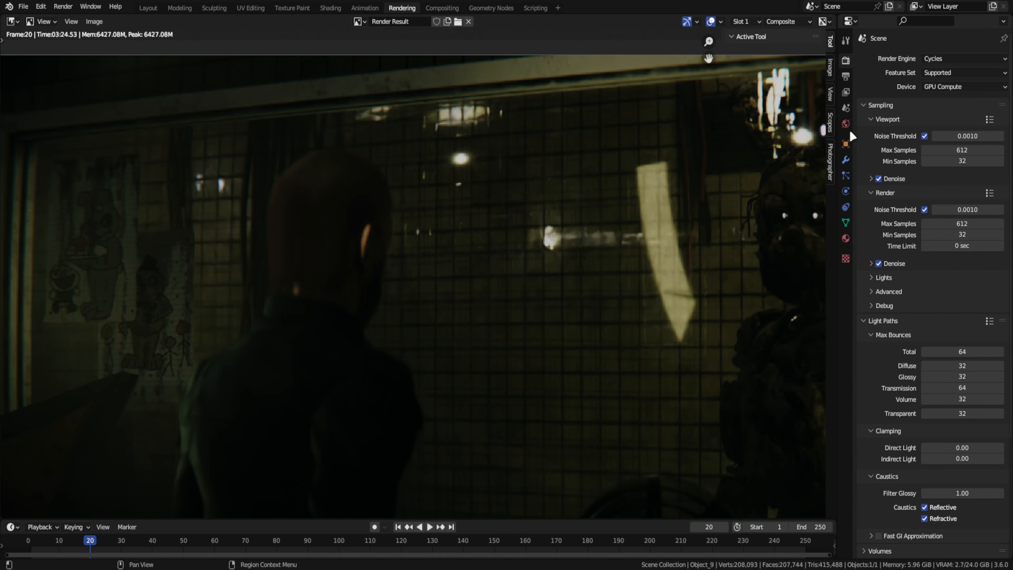
- Save the file and render the current frame to check the trimmed hair
left_click(846, 62)
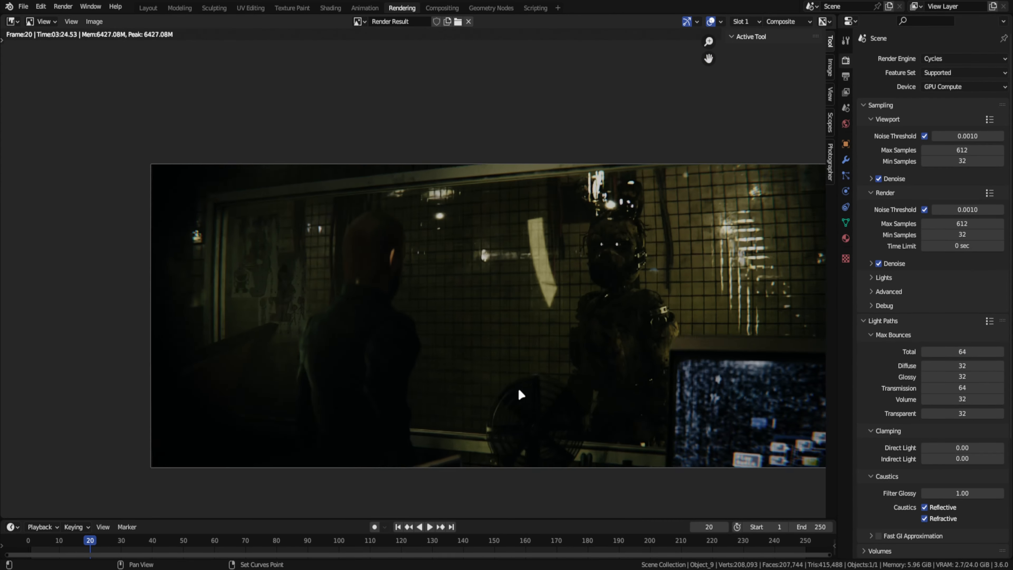
key("ctrl+s")
left_click(63, 7)
left_click(80, 18)
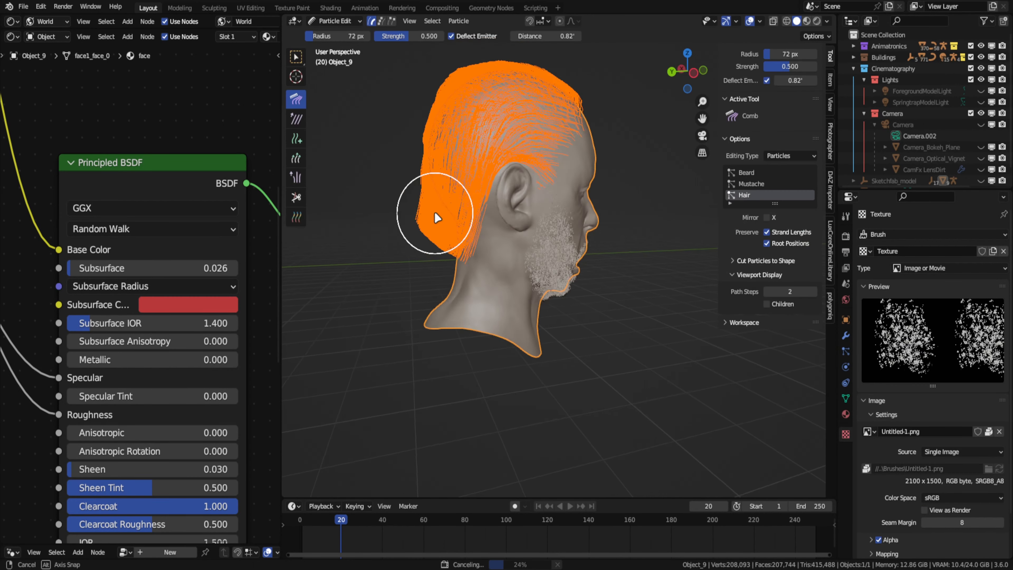
- Comb the Hair strands down the crown and back of the head in the right side view with the 72 px Comb brush
key("KP_3")
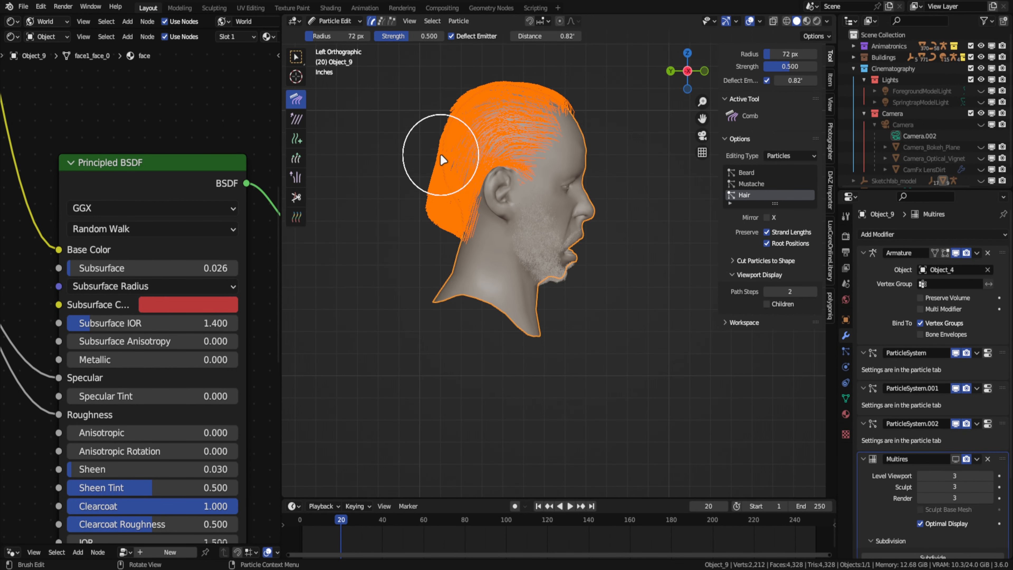
left_click(687, 73)
middle_click_drag(631, 240, 625, 306, "shift")
scroll(653, 191, "up", 5)
middle_click_drag(647, 190, 536, 213, "shift")
scroll(537, 207, "up", 1)
left_click_drag(541, 137, 642, 319)
scroll(596, 308, "down", 4)
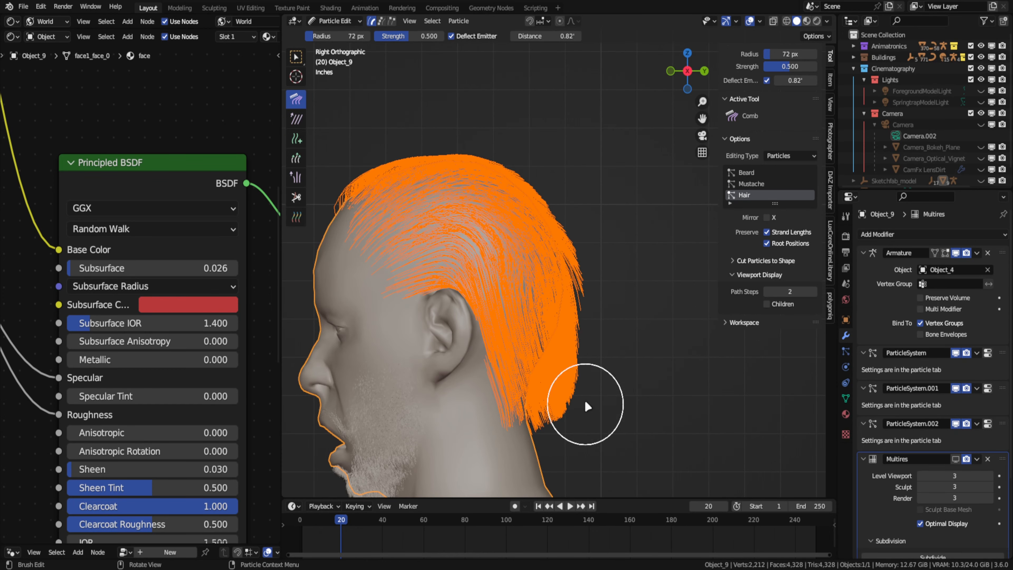
left_click_drag(569, 173, 569, 287)
scroll(573, 240, "up", 4)
left_click_drag(574, 208, 591, 353)
middle_click_drag(591, 355, 598, 179, "shift")
left_click_drag(599, 370, 491, 416)
middle_click_drag(484, 279, 474, 467, "shift")
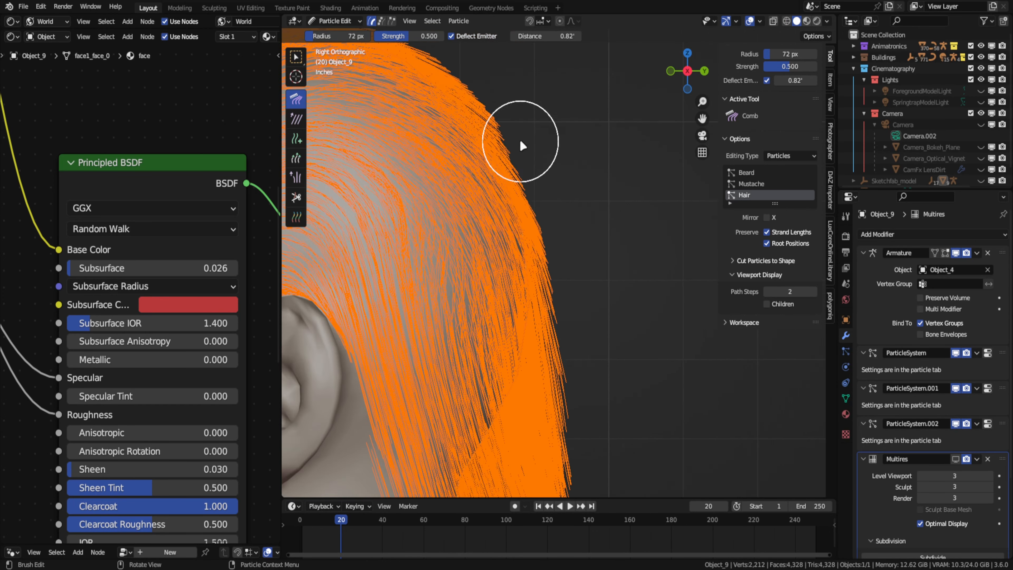
middle_click_drag(520, 139, 694, 234, "shift")
scroll(604, 182, "down", 4)
- Return to Object Mode, save the file and render frame 20 of the office shot
key("ctrl+Tab")
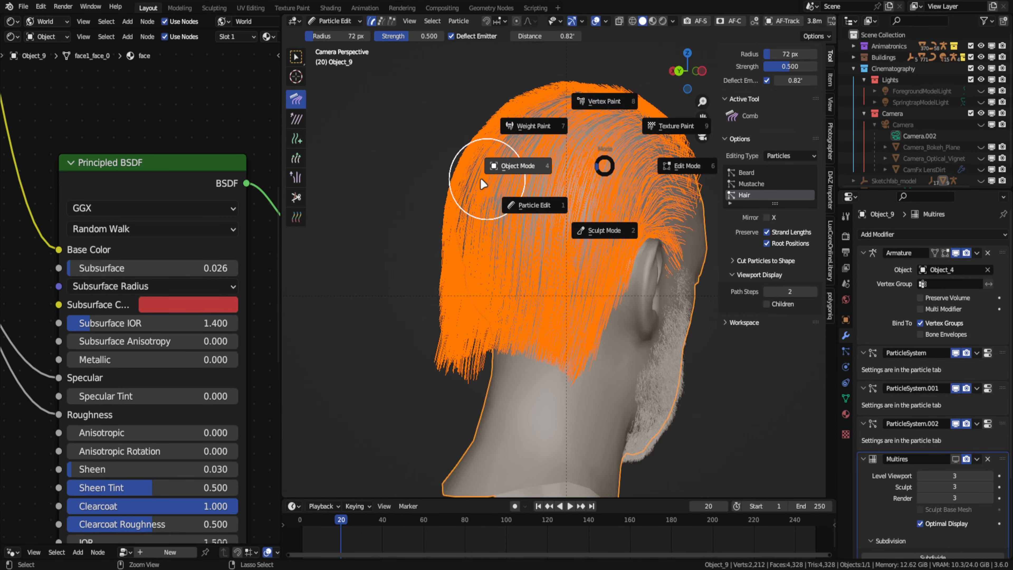
left_click(63, 6)
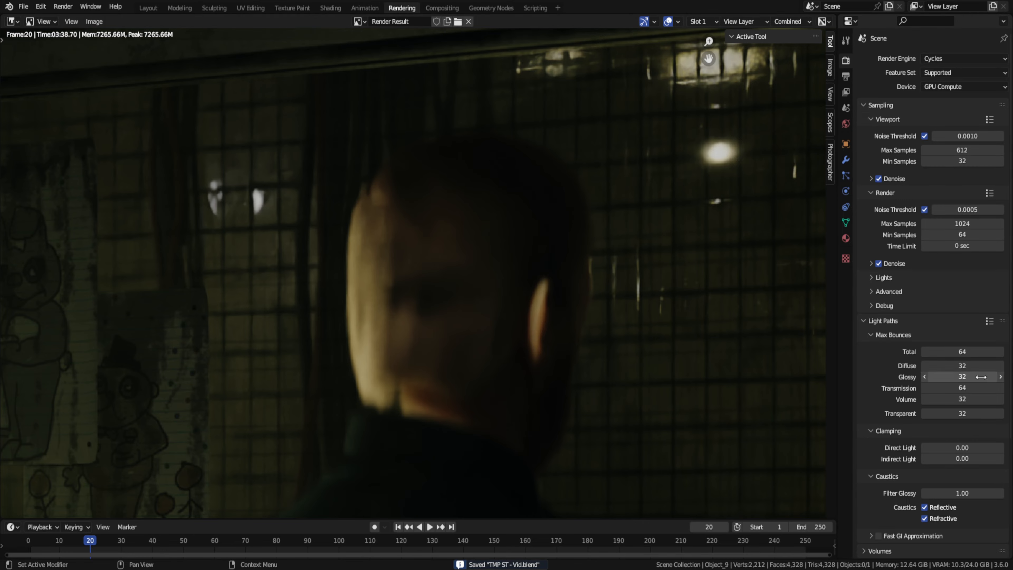
key("F12")
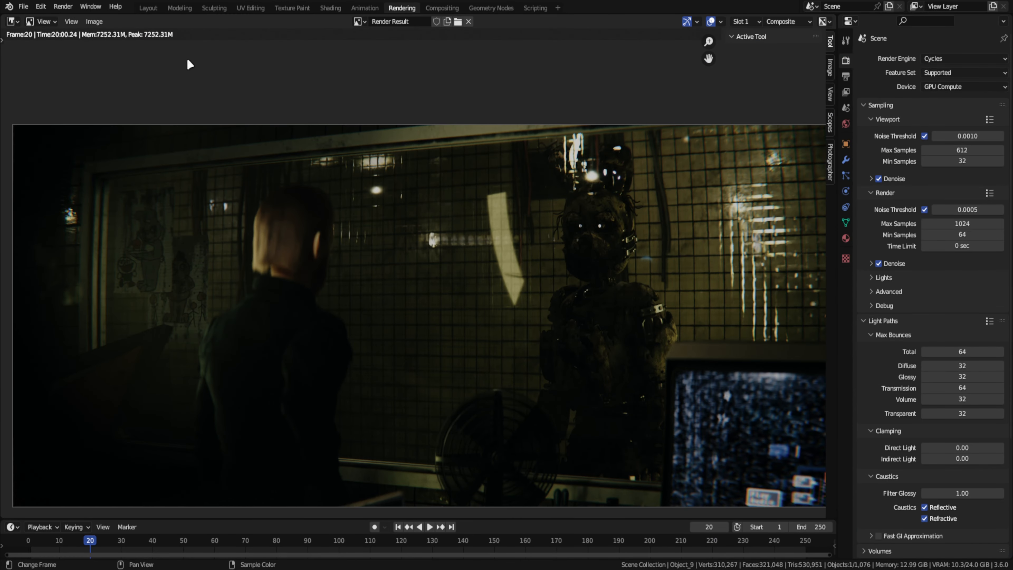
key("shift+alt+s")
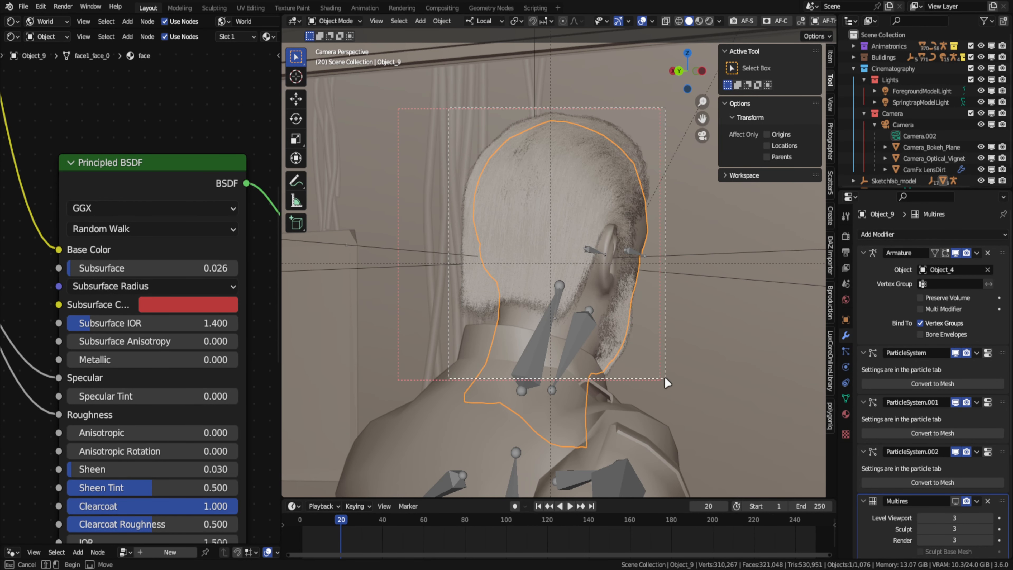
left_click_drag(665, 377, 665, 377)
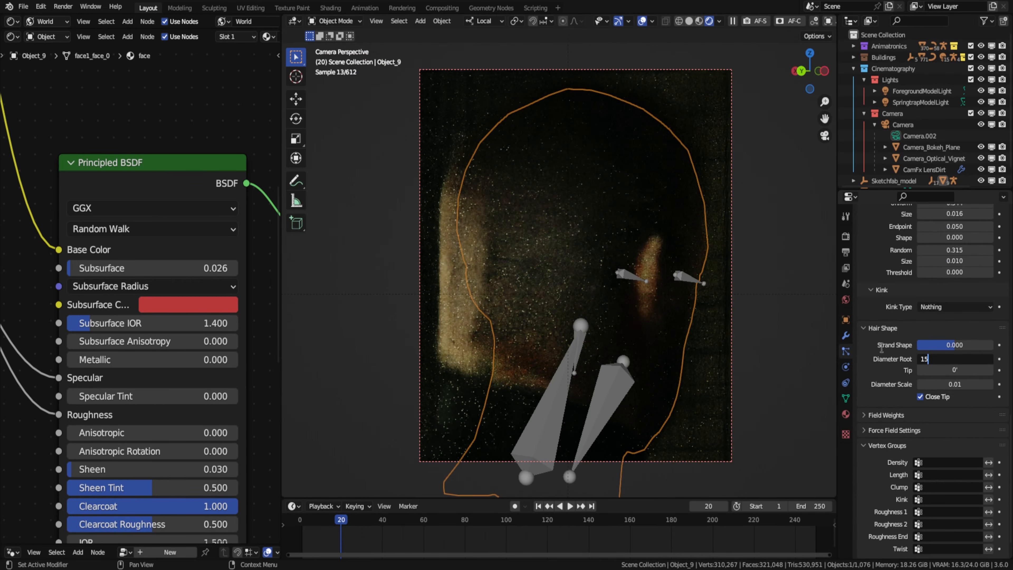
- Set the hair particles' child display and render amounts to 8 and Clump to 0.252, previewing without overlays
left_click(619, 24)
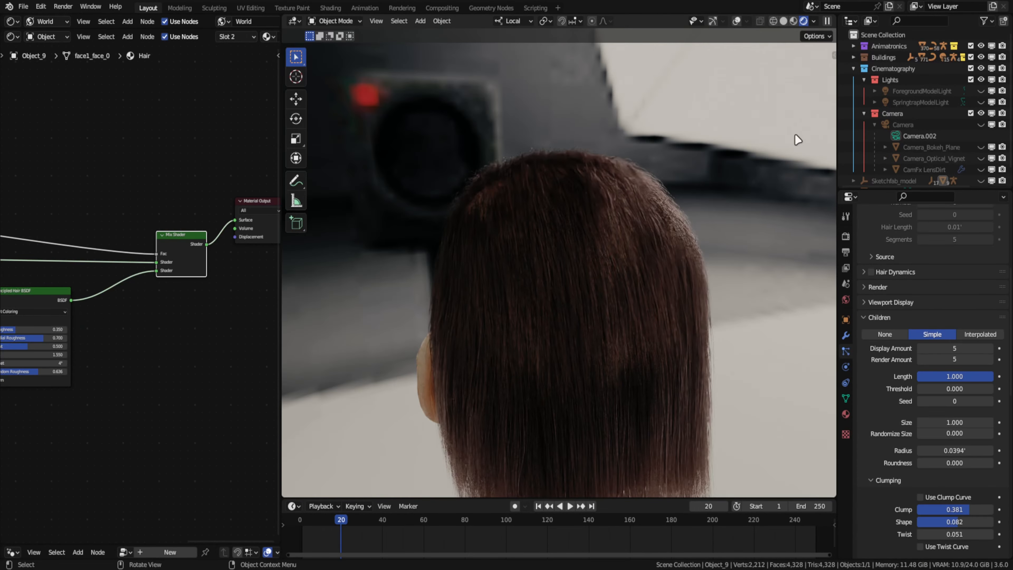
key("shift+alt+z")
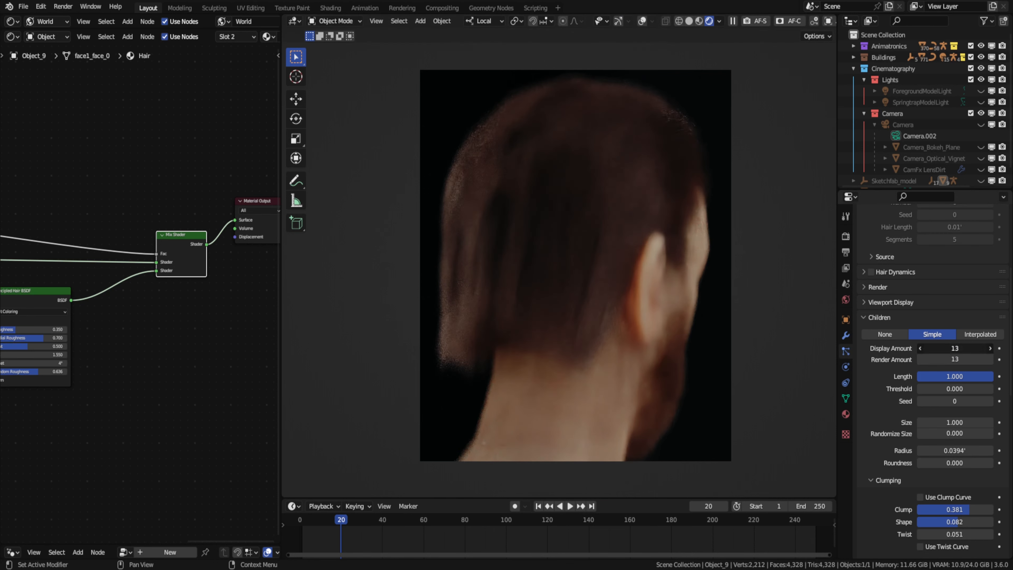
key("BackSpace")
key("BackSpace")
type("8")
key("Return")
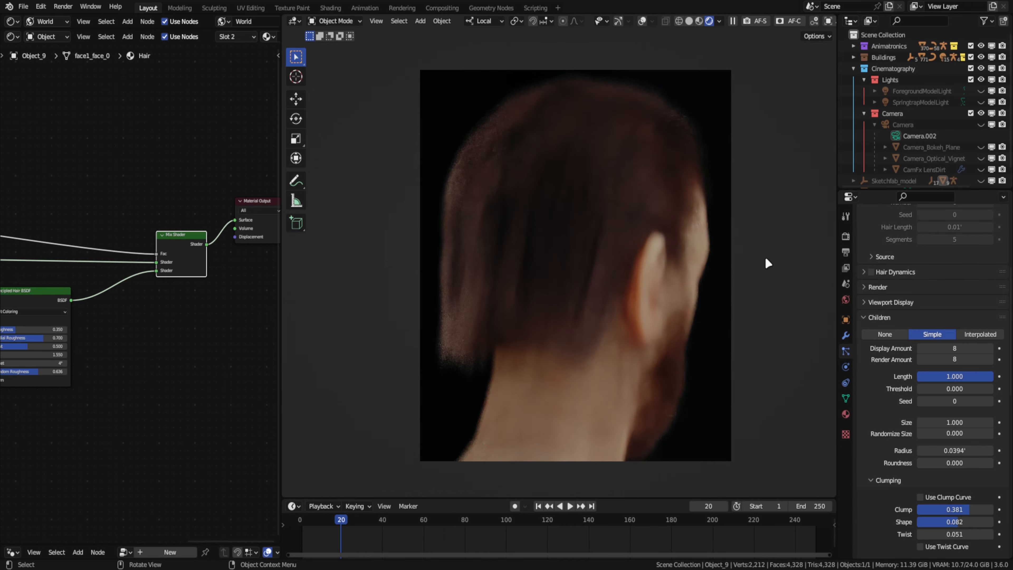
left_click_drag(955, 510, 911, 510)
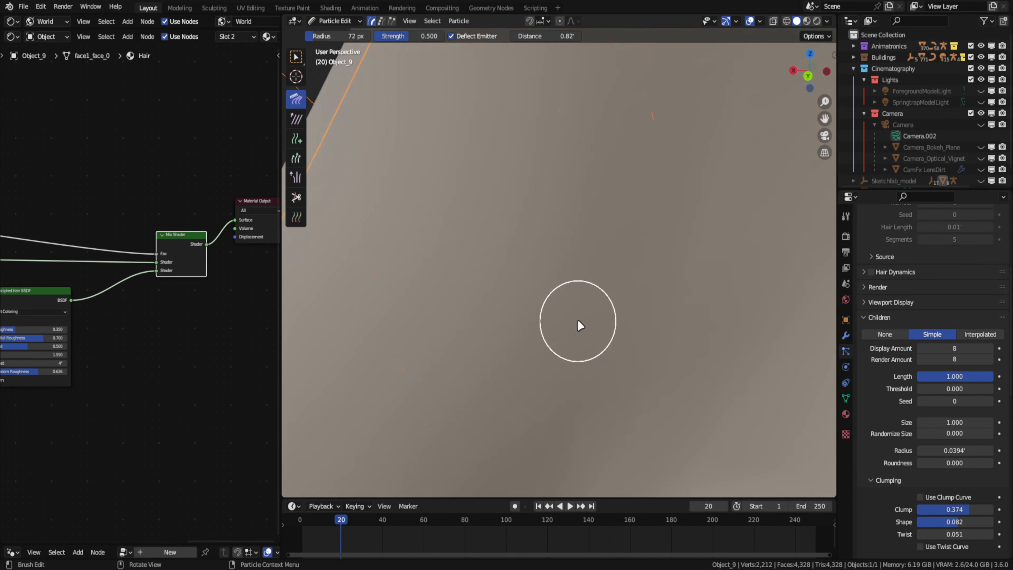
- Limit the viewport Max Subdivision to 2 under Simplify
scroll(578, 321, "down", 8)
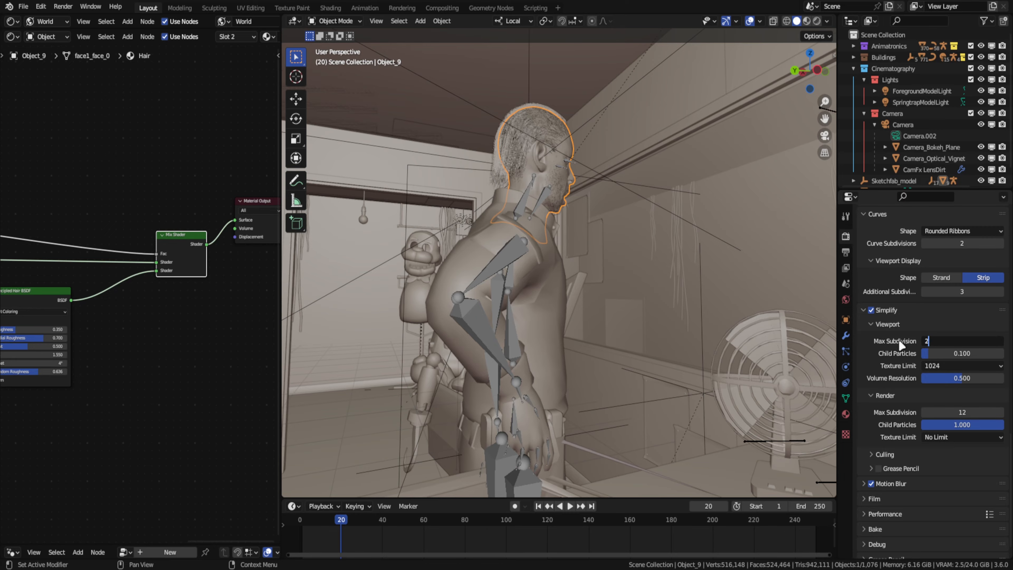
key("Return")
- Preview the desk monitor's MainScreen material through the camera in Rendered shading with Simplify disabled
middle_click_drag(710, 192, 335, 285)
key("KP_0")
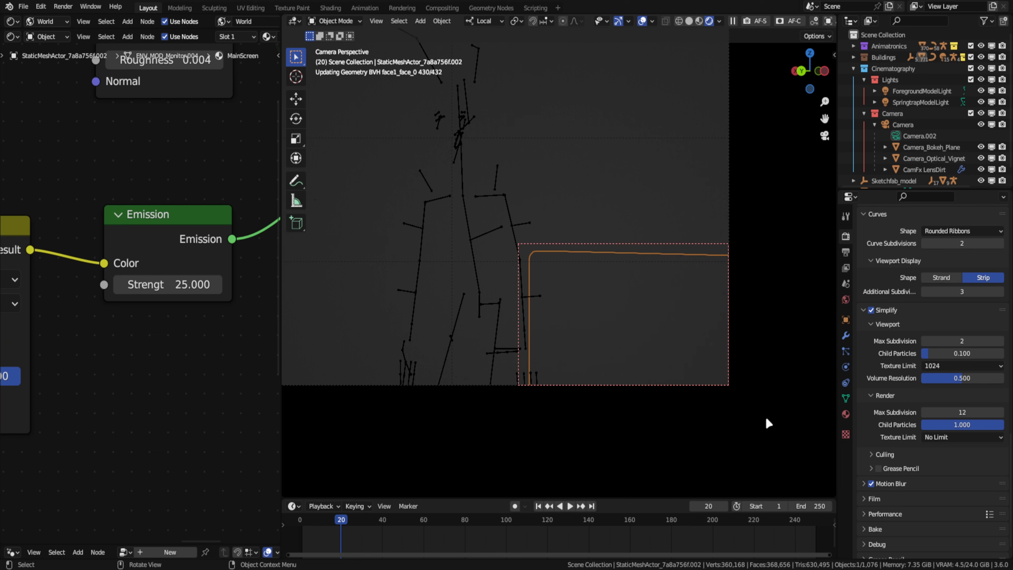
scroll(164, 320, "down", 9)
scroll(175, 337, "up", 1)
middle_click_drag(60, 350, 46, 397)
scroll(550, 272, "up", 3)
middle_click_drag(544, 278, 462, 230, "shift")
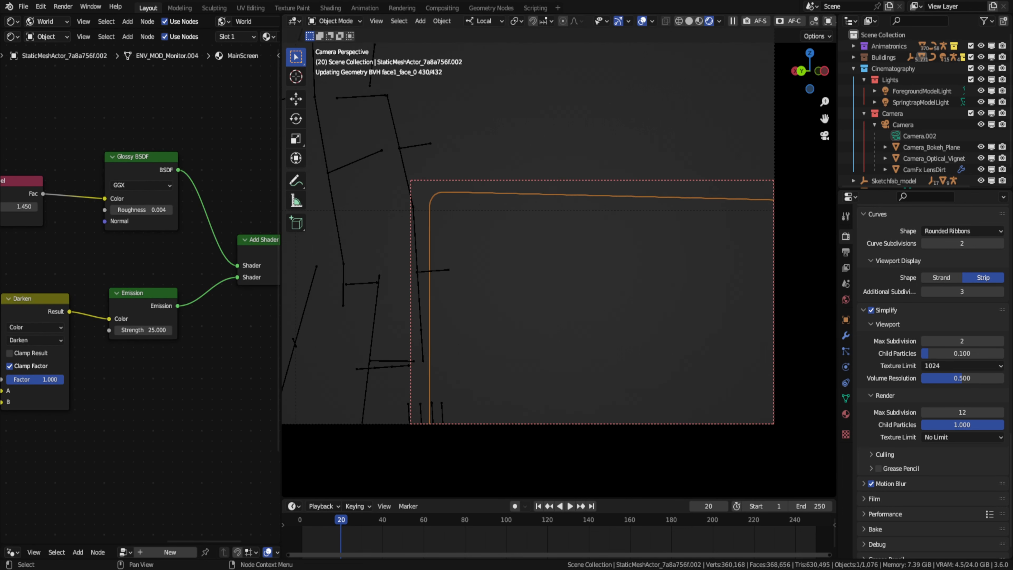
scroll(898, 291, "up", 12)
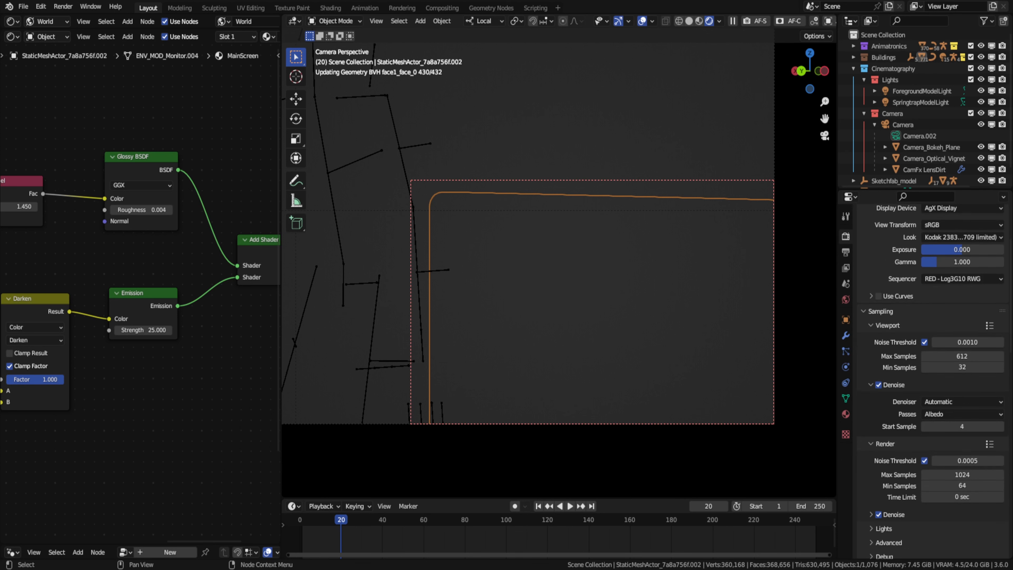
scroll(889, 463, "down", 10)
left_click(871, 440)
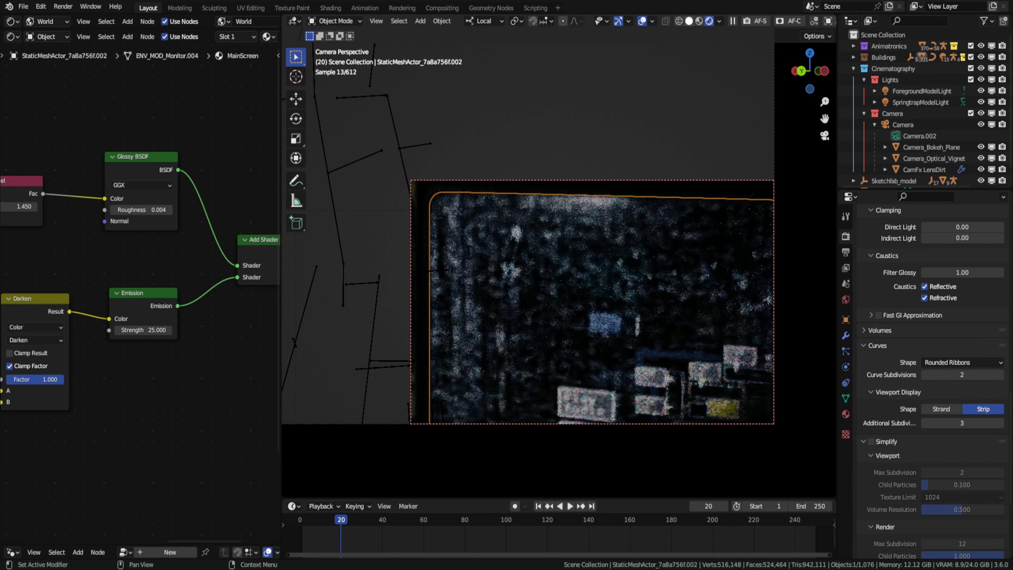
- Set the Emission Strength of the monitor screen material to 50
double_click(160, 331)
type("50")
key("Return")
- Preview the rabbit animatronic's head with a render region drawn around it in the camera view
scroll(578, 267, "down", 5)
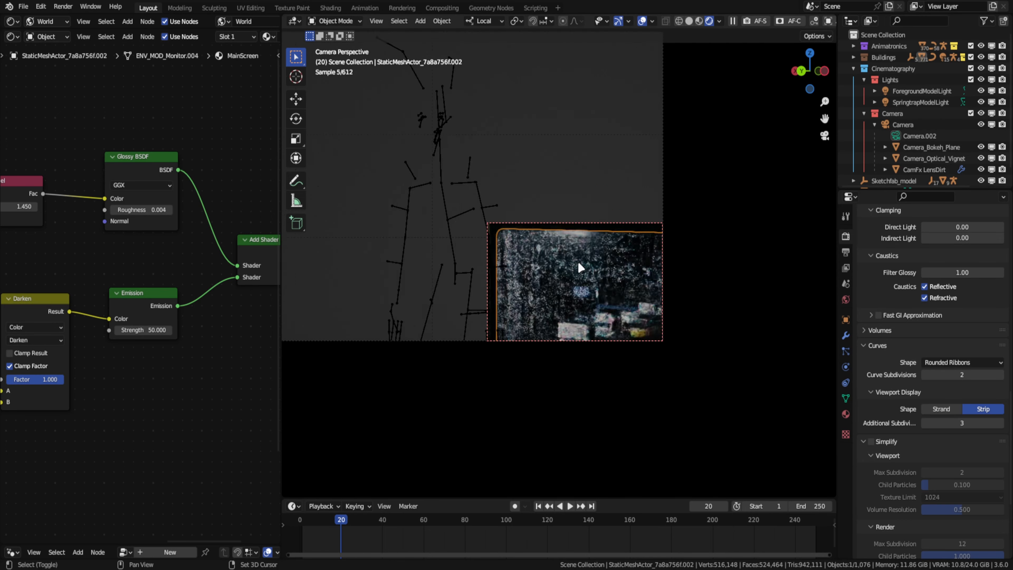
middle_click_drag(579, 267, 746, 393, "shift")
key("ctrl+b")
left_click_drag(541, 137, 695, 295)
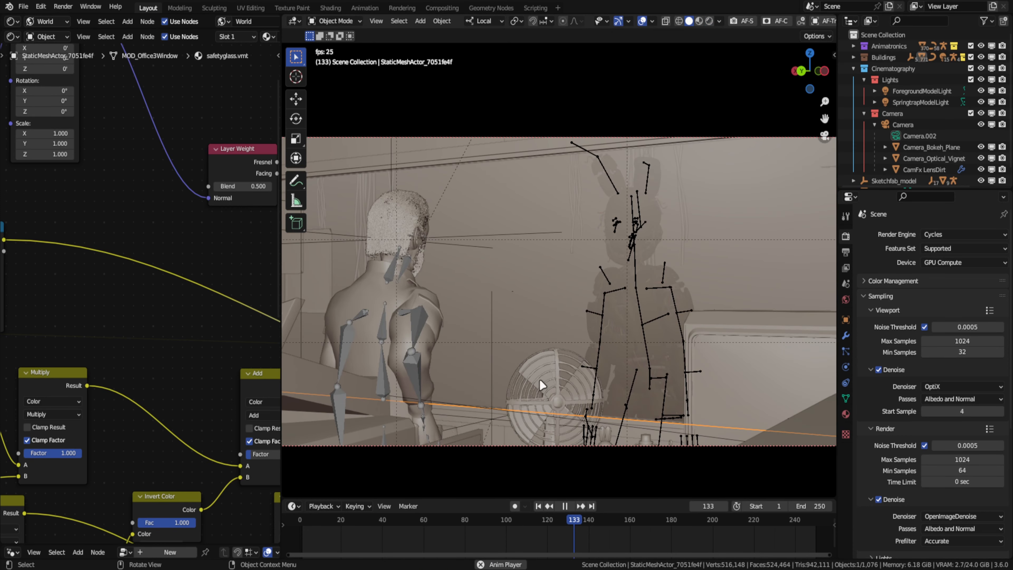
- Select the desk fan's blades and play the animation to check their motion
left_click(540, 370)
key("space")
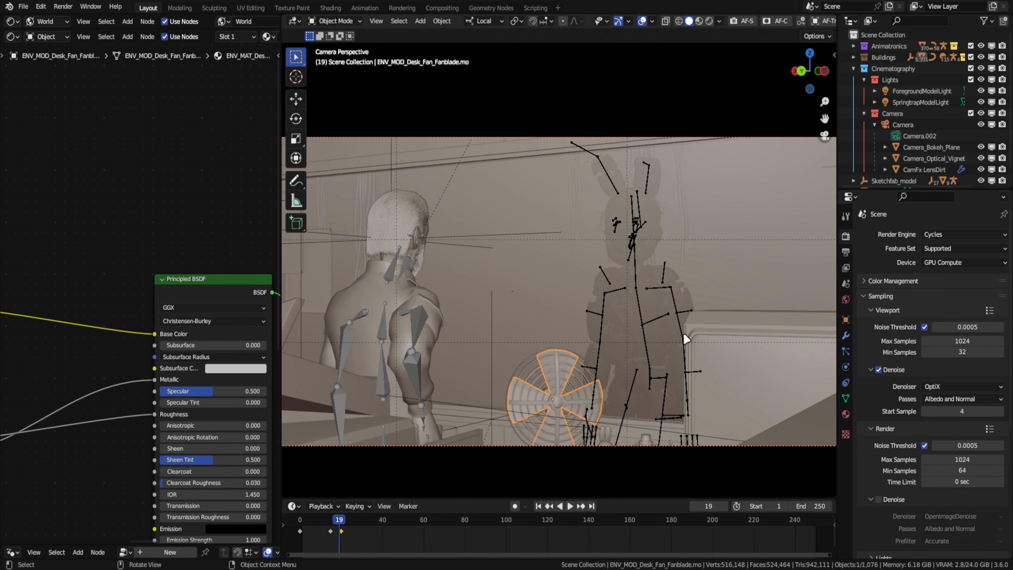
- Append the Compoistor node group from Forest Scene.blend and add it to the compositing node tree
key("shift+F1")
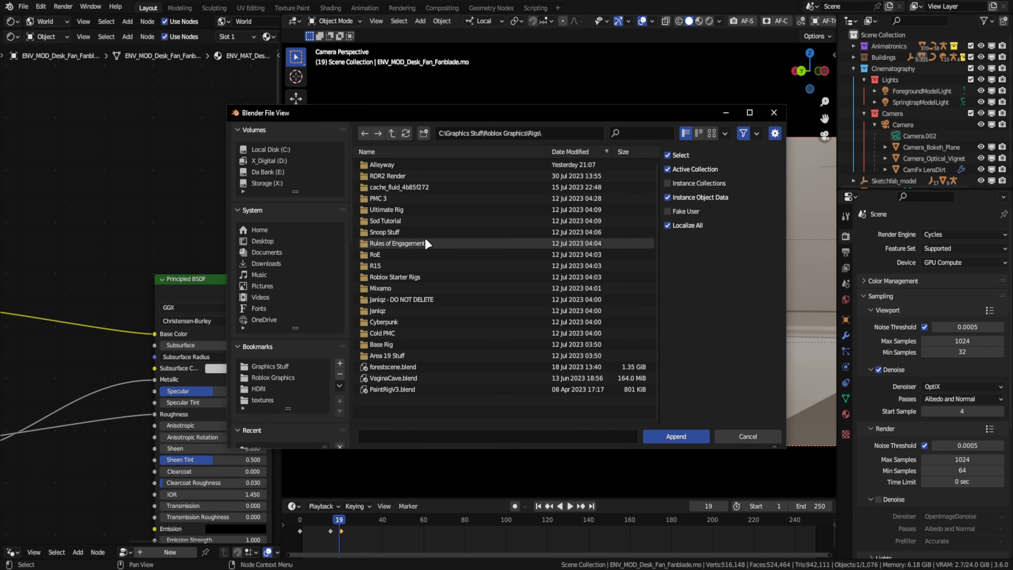
double_click(405, 198)
double_click(408, 304)
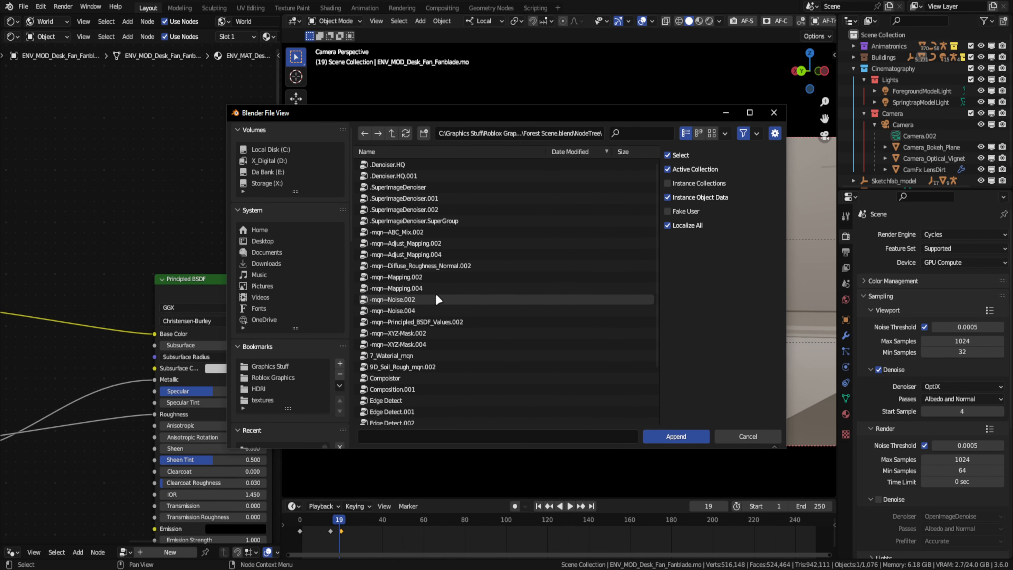
left_click(314, 347)
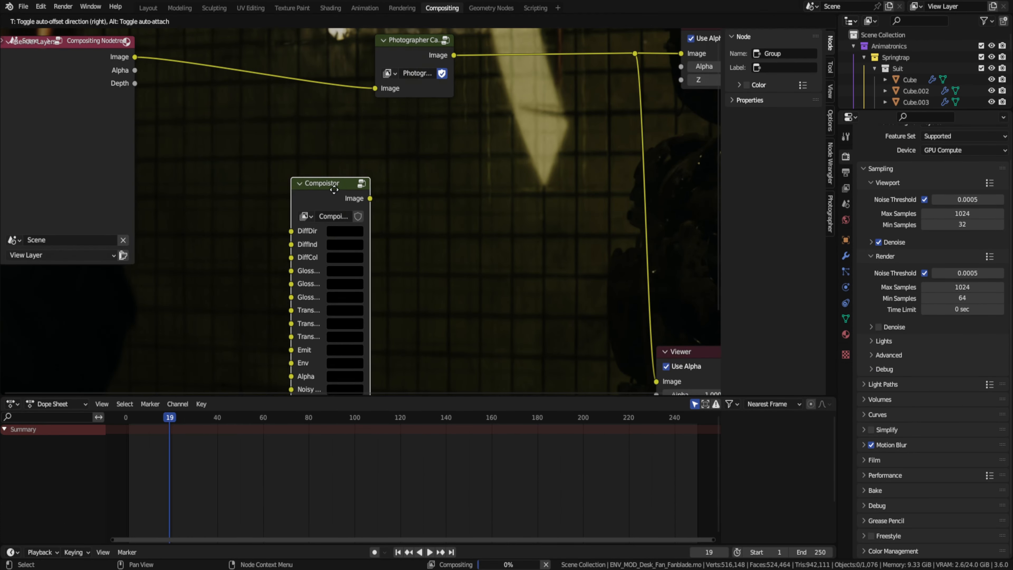
- Enable Denoising Data and the diffuse, glossy, transmission, volume, emission, environment, ambient occlusion and shadow catcher passes for the view layer
left_click(846, 188)
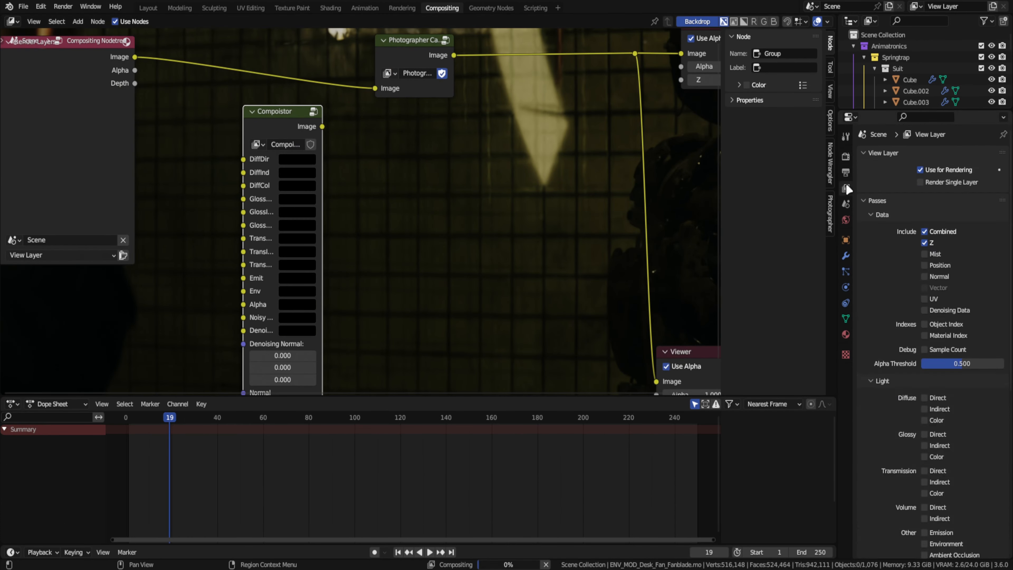
left_click_drag(924, 341, 924, 368)
left_click_drag(924, 451, 924, 499)
- Link the Render Layers diffuse, glossy, transmission, Emit, Env and Alpha passes to the matching Compoistor inputs
key("Home")
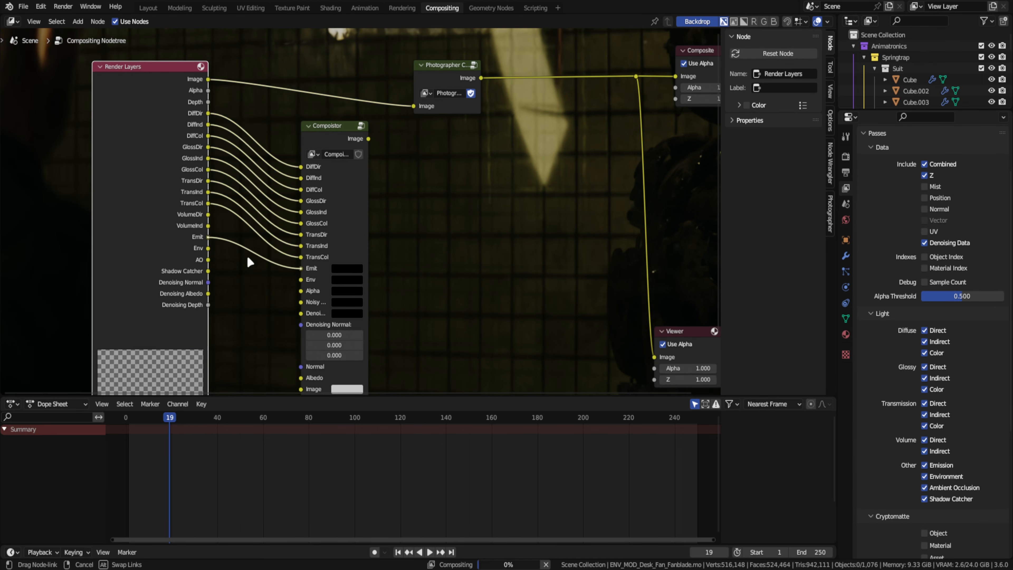
left_click_drag(208, 248, 301, 280)
middle_click_drag(301, 280, 300, 259)
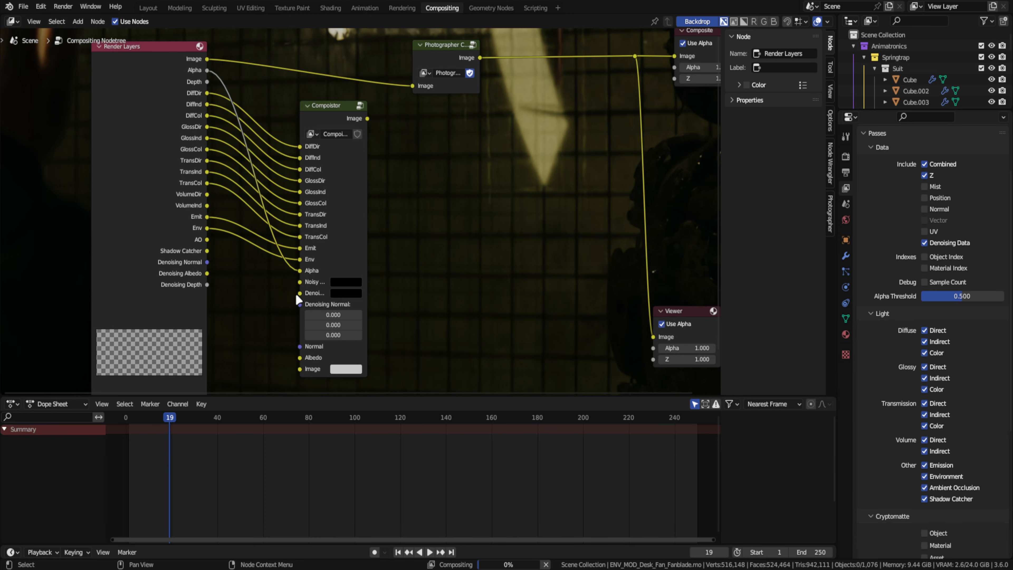
left_click_drag(294, 303, 300, 304)
- Inside the Compoistor group, remove the Composition.001 node and link the denoiser's SUPER Quality output to the Group Output
left_click(371, 280)
key("Tab")
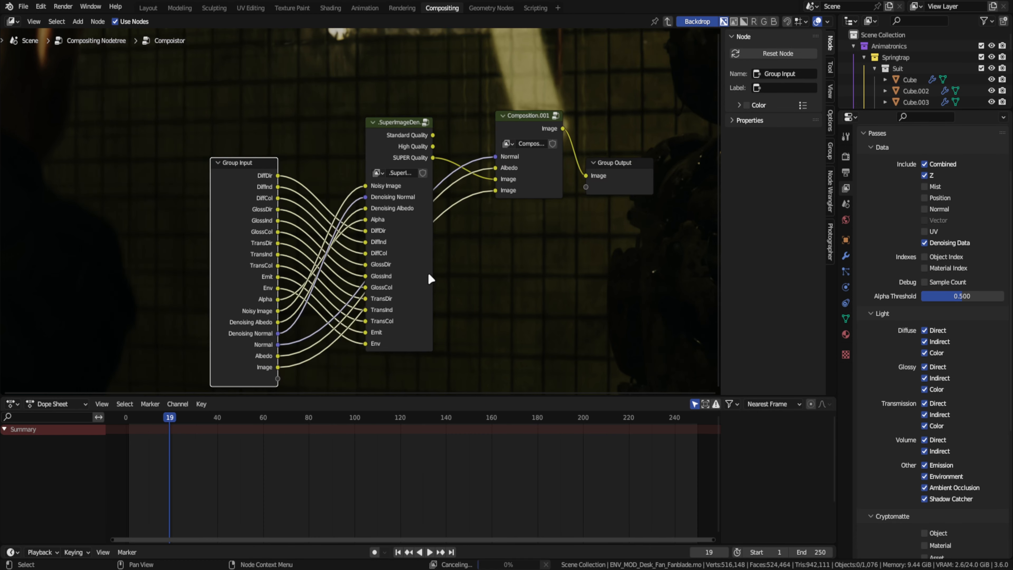
left_click_drag(429, 273, 494, 271)
left_click_drag(445, 261, 415, 257)
left_click(527, 168)
key("Tab")
key("Tab")
key("Tab")
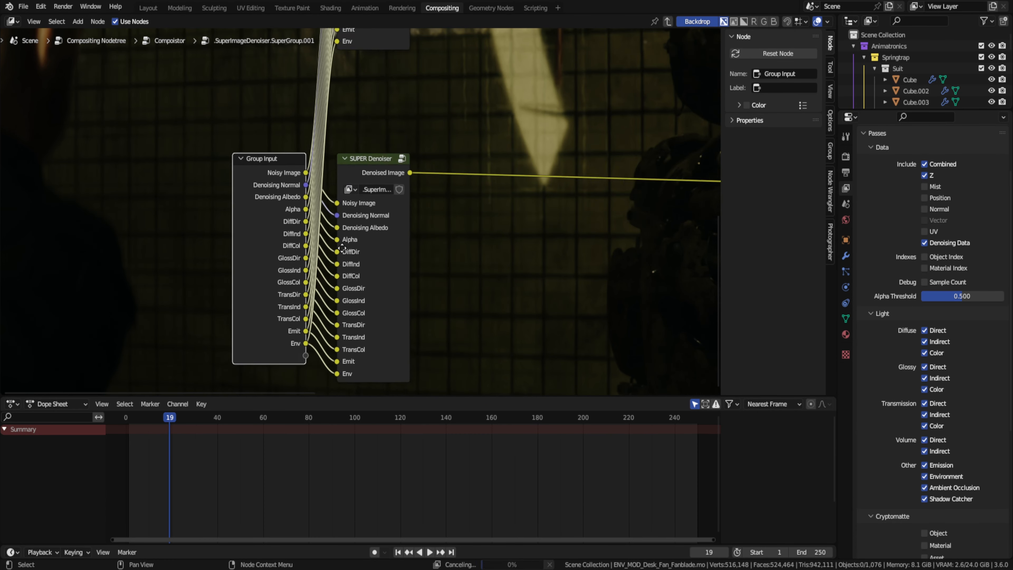
- Leave the Compoistor group and rearrange the nodes in the main compositing tree
key("Tab")
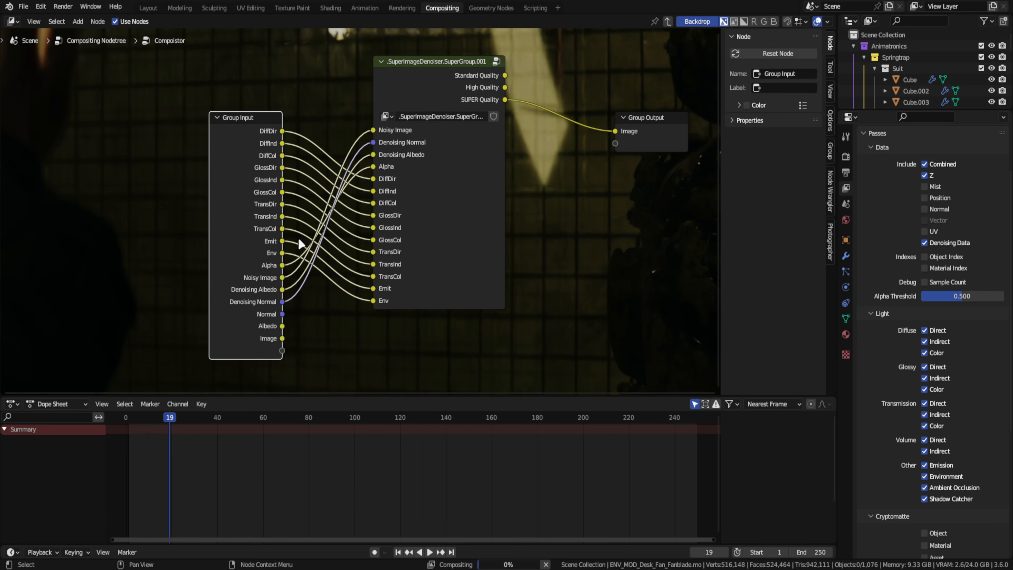
key("Tab")
scroll(379, 191, "down", 5)
left_click_drag(413, 145, 397, 119)
middle_click_drag(398, 119, 373, 157)
left_click_drag(146, 171, 138, 171)
left_click_drag(297, 173, 254, 146)
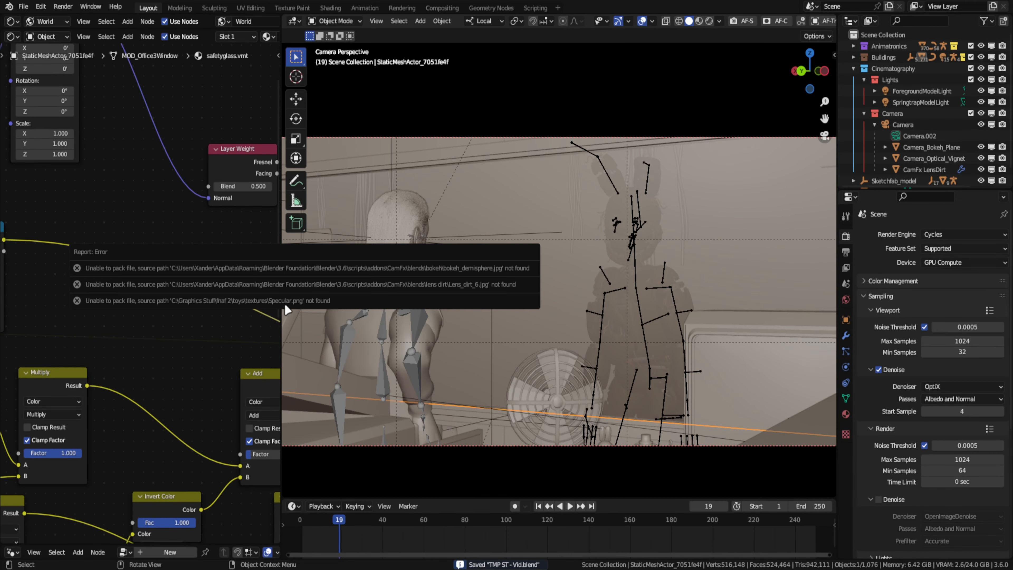
- Show the viewport in rendered shading and open its viewport shading options
left_click(144, 201)
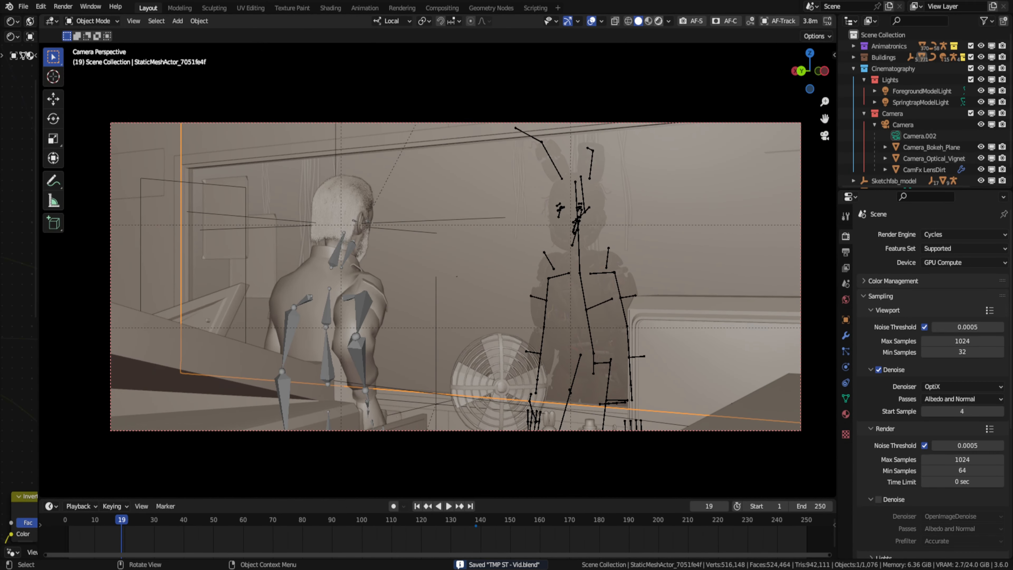
left_click(645, 21)
left_click(655, 20)
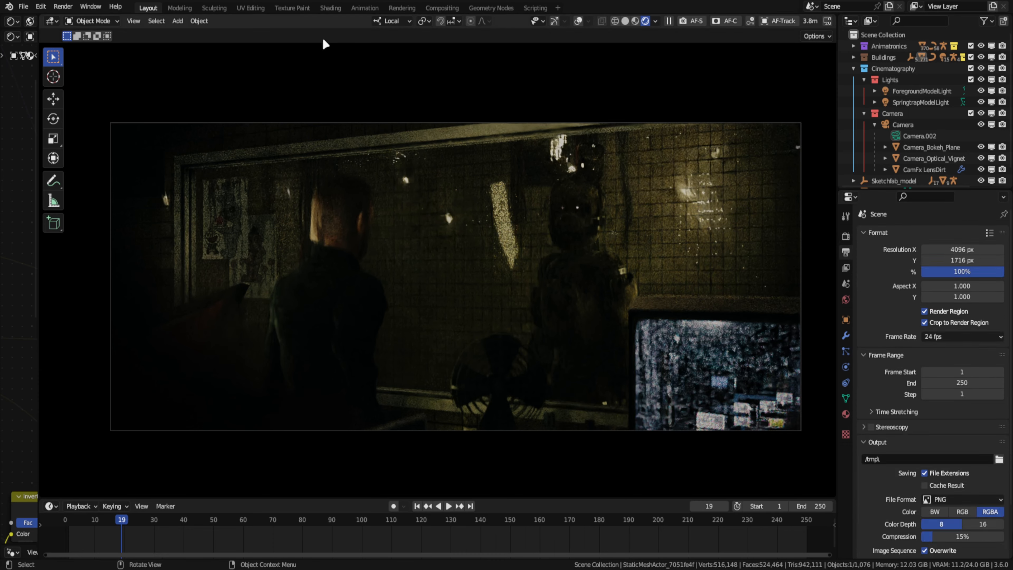
- Render frame 19 as a still image and examine the result up close
left_click(402, 7)
left_click(63, 6)
left_click(76, 19)
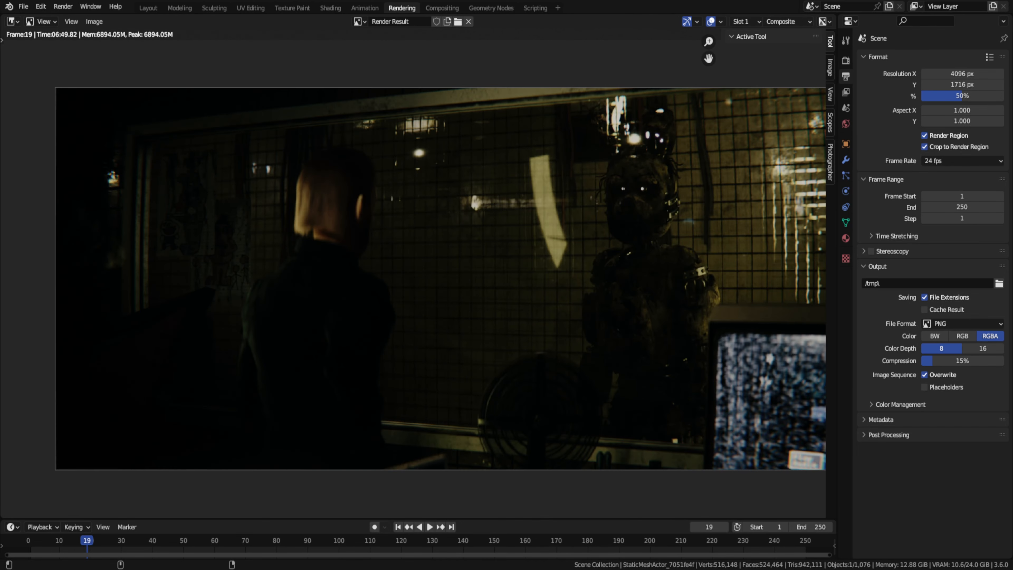
scroll(143, 395, "up", 5)
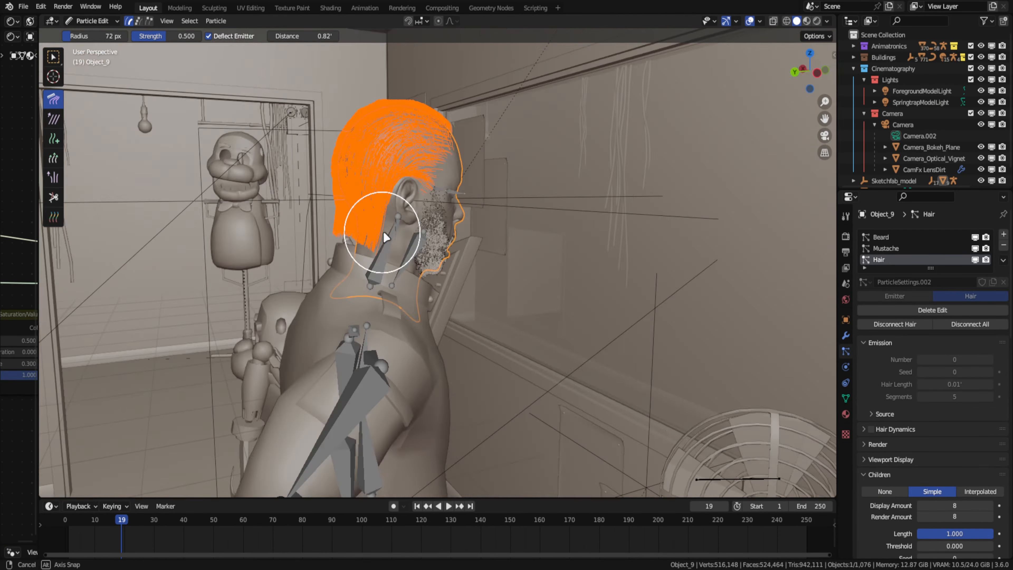
- Trim the man's hair along the nape of the neck with the particle Cut brush
middle_click_drag(383, 235, 556, 375)
left_click(53, 197)
left_click_drag(557, 375, 548, 372)
middle_click_drag(548, 372, 547, 339)
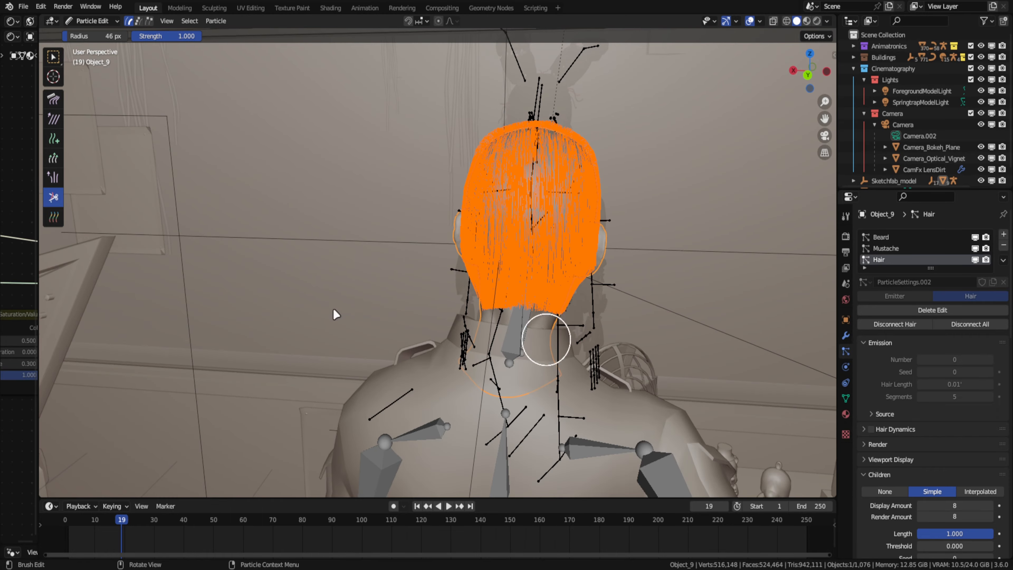
middle_click_drag(333, 309, 232, 275)
- Comb the man's hair inward at the back of the head and neck, and return to Object Mode
left_click(57, 100)
middle_click_drag(645, 246, 618, 183)
middle_click_drag(758, 234, 611, 226)
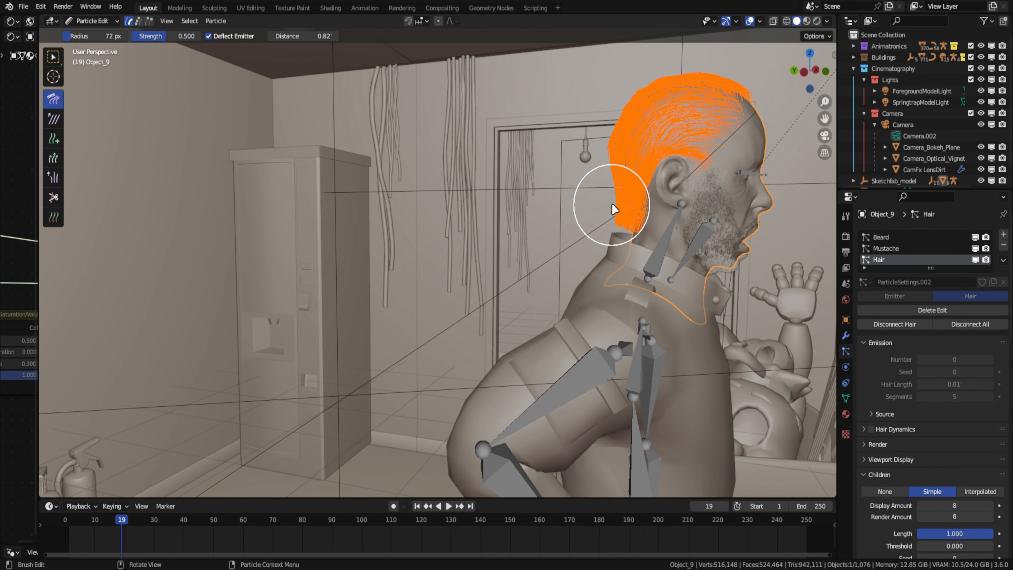
middle_click_drag(235, 239, 493, 267)
key("ctrl+Tab")
left_click(413, 269)
middle_click_drag(550, 316, 465, 327)
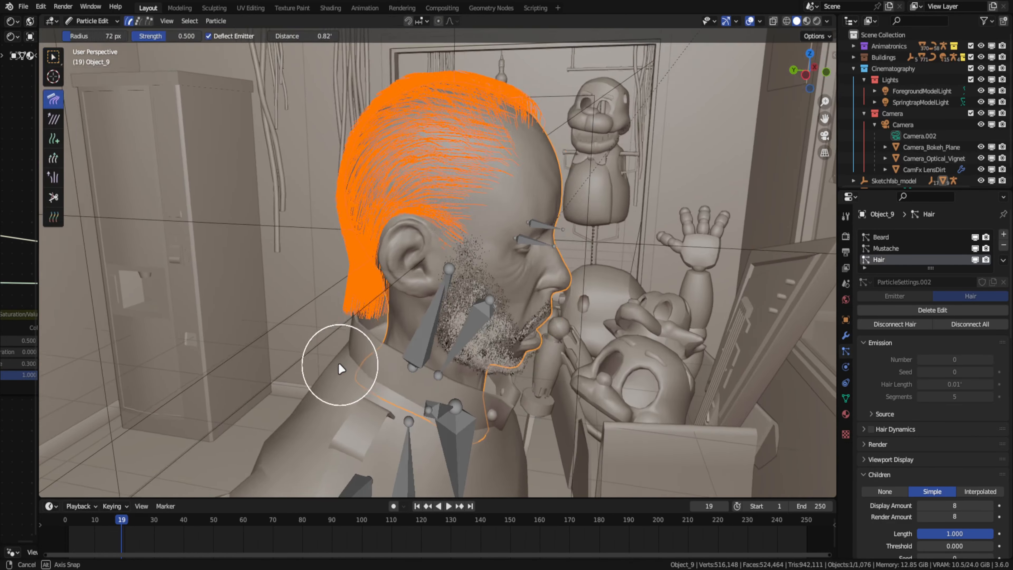
key("ctrl+Tab")
middle_click_drag(339, 362, 628, 242)
- In Pose Mode, slightly rotate the rabbit animatronic's jaw and head bones in the camera view and save the file
left_click(350, 283)
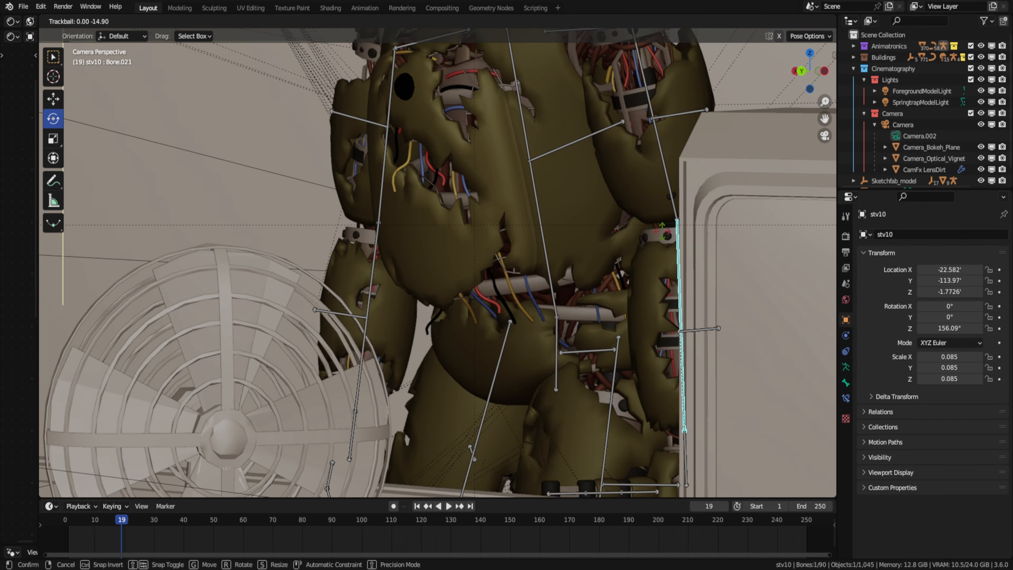
left_click_drag(662, 231, 662, 240)
left_click_drag(538, 355, 551, 344)
middle_click_drag(416, 256, 349, 267)
key("KP_0")
left_click(514, 306)
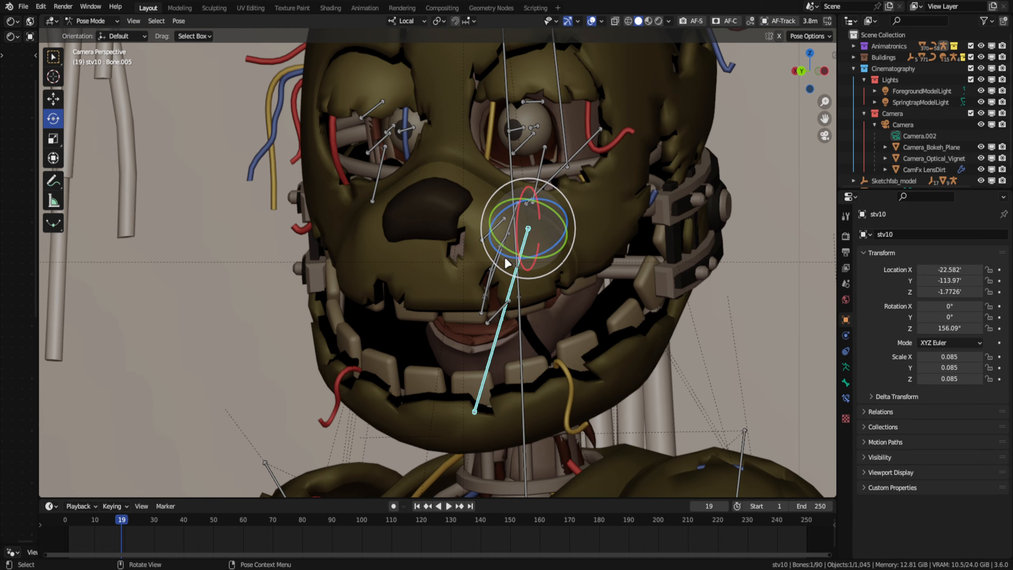
left_click_drag(527, 216, 526, 204)
scroll(592, 214, "down", 8)
scroll(411, 266, "down", 5)
key("ctrl+s")
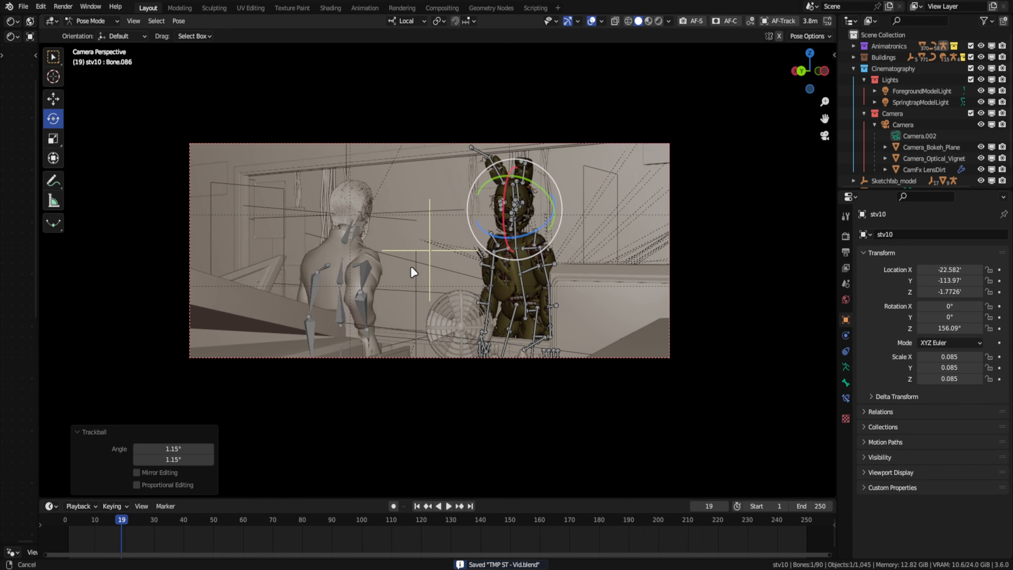
- Set the hair particle number to 10000 on the rabbit animatronic's Roundcube.008 suit mesh
scroll(343, 200, "up", 8)
scroll(441, 368, "down", 7)
scroll(474, 326, "up", 7)
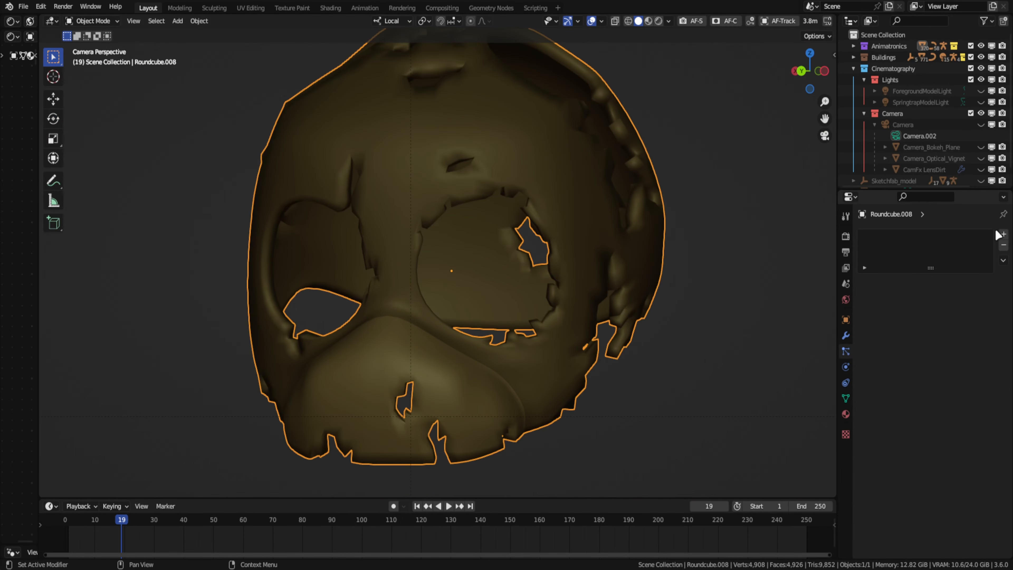
left_click(846, 351)
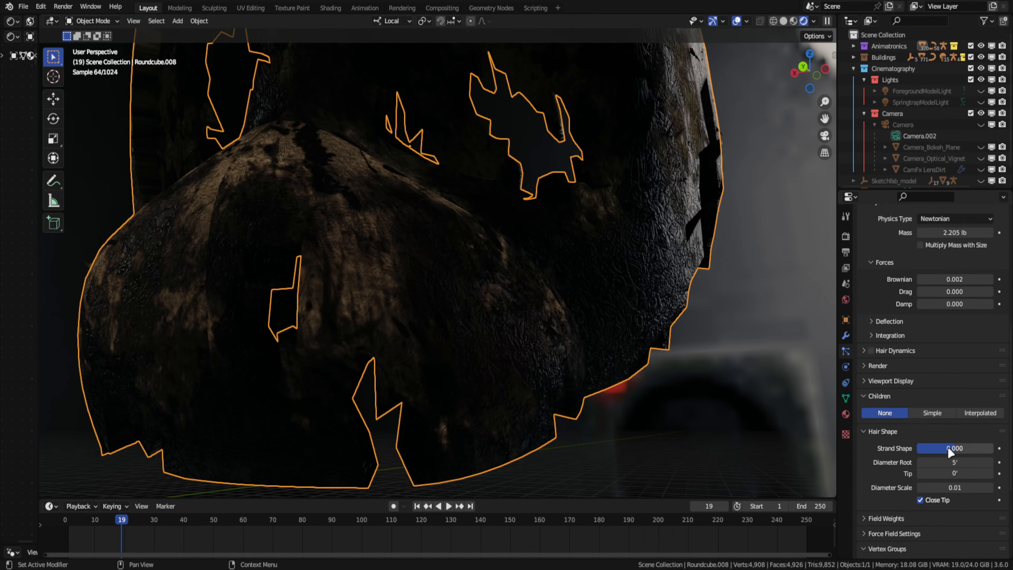
scroll(933, 399, "up", 12)
double_click(960, 326)
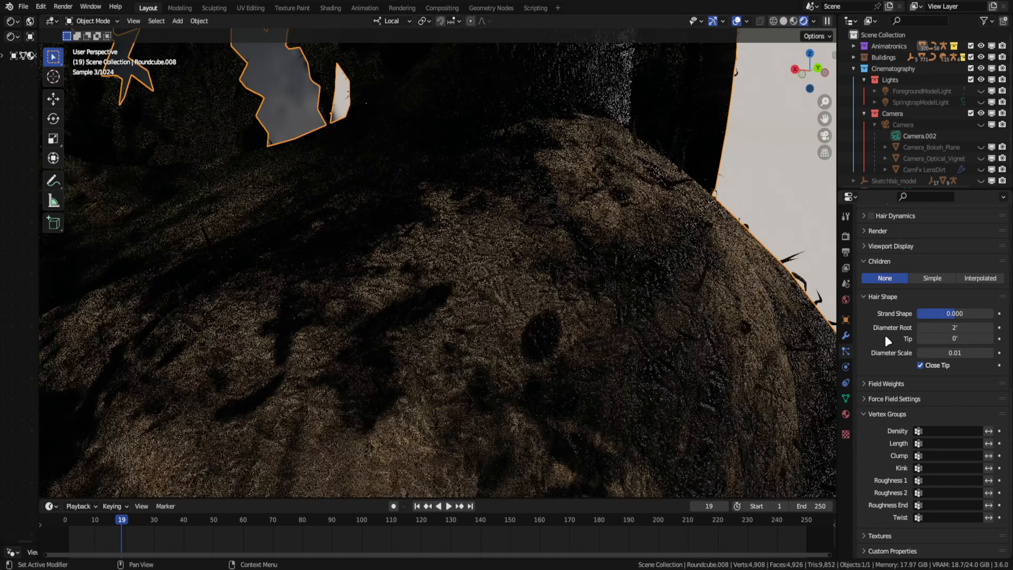
scroll(885, 335, "up", 8)
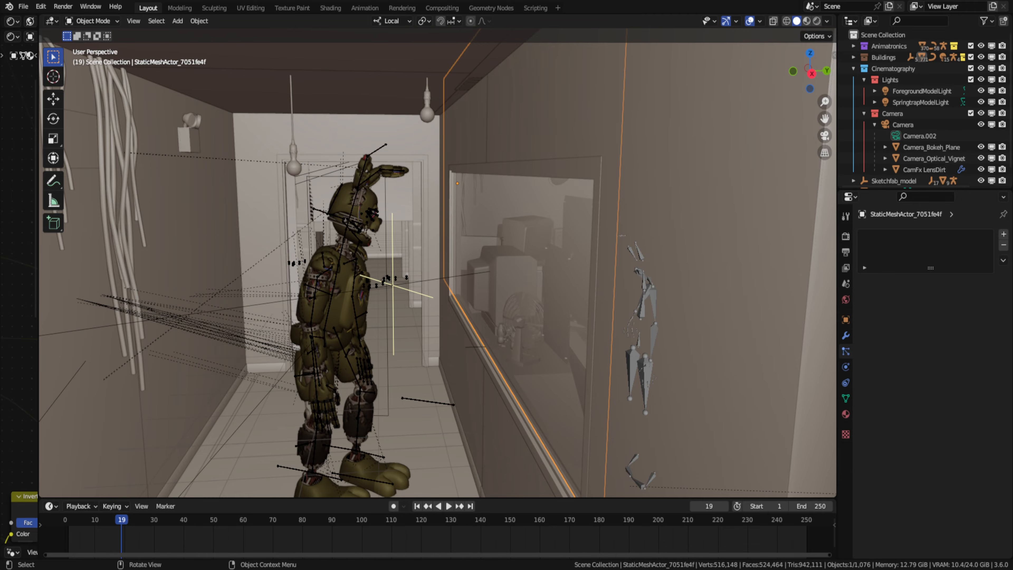
- Try spot lights at the rabbit's eyes with a Copy Rotation constraint targeting Sphere.002, and delete them
key("shift+a")
left_click(418, 397)
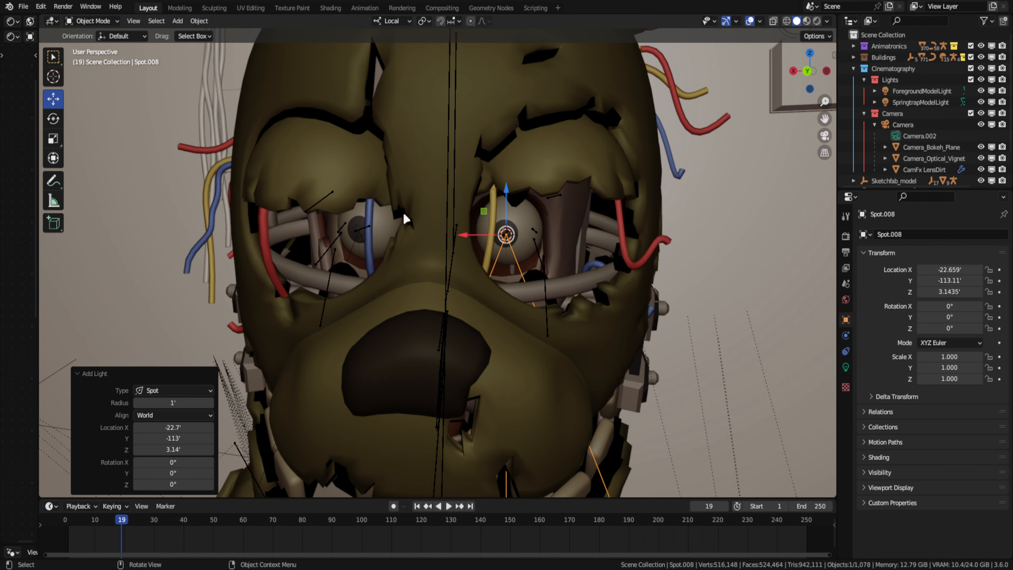
left_click(929, 234)
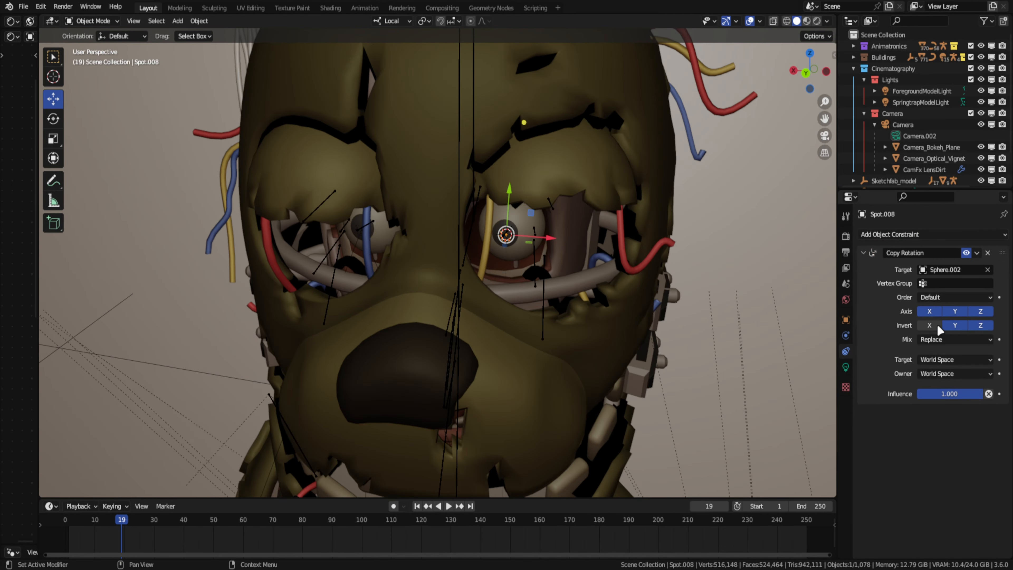
left_click(930, 325)
left_click(933, 311)
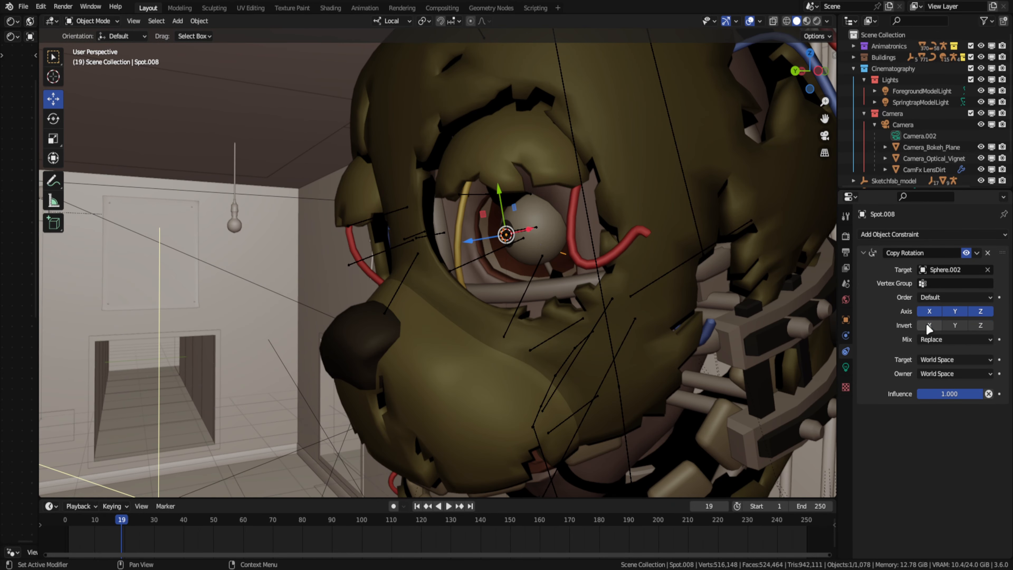
key("x")
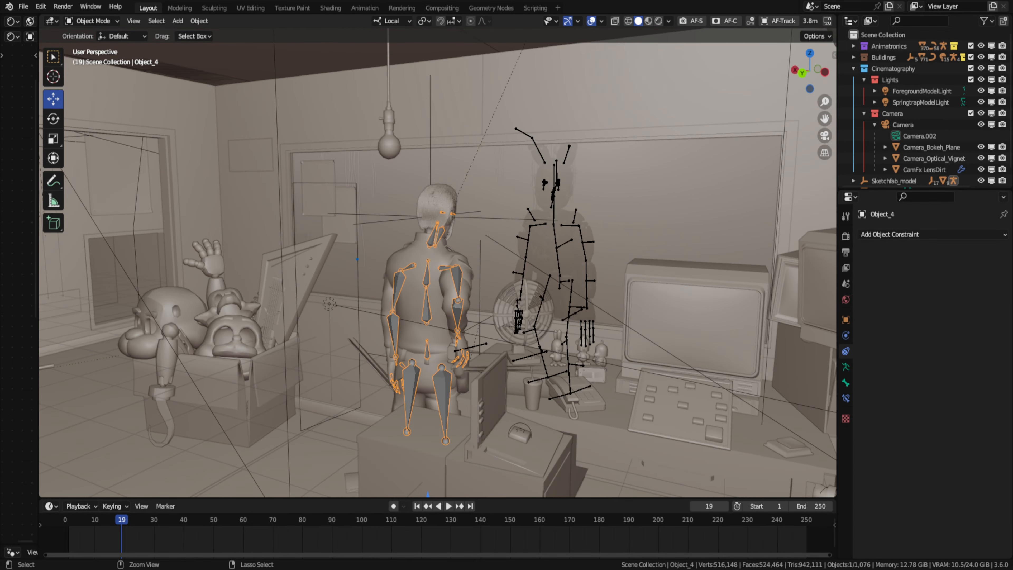
- Save the file, enter Sculpt Mode on the man's head and hide its three particle systems in the viewport
key("ctrl+s")
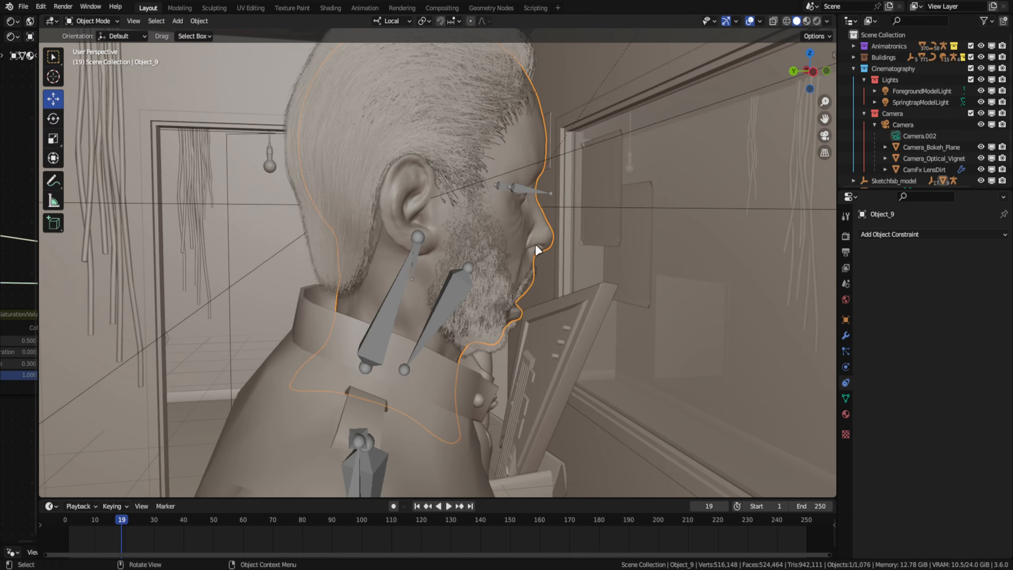
key("ctrl+Tab")
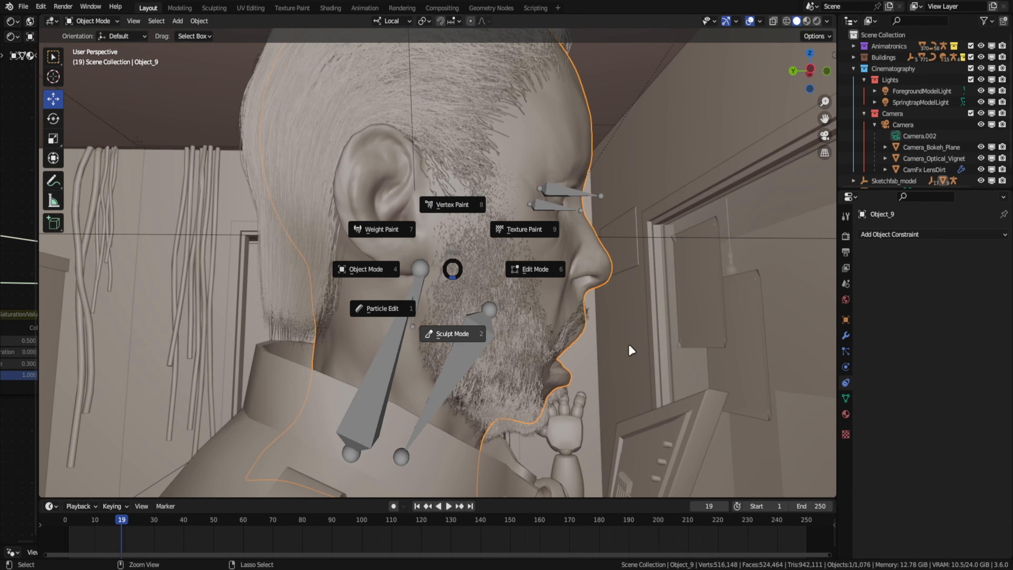
left_click(631, 351)
left_click(846, 336)
left_click_drag(956, 353, 956, 454)
scroll(423, 229, "up", 4)
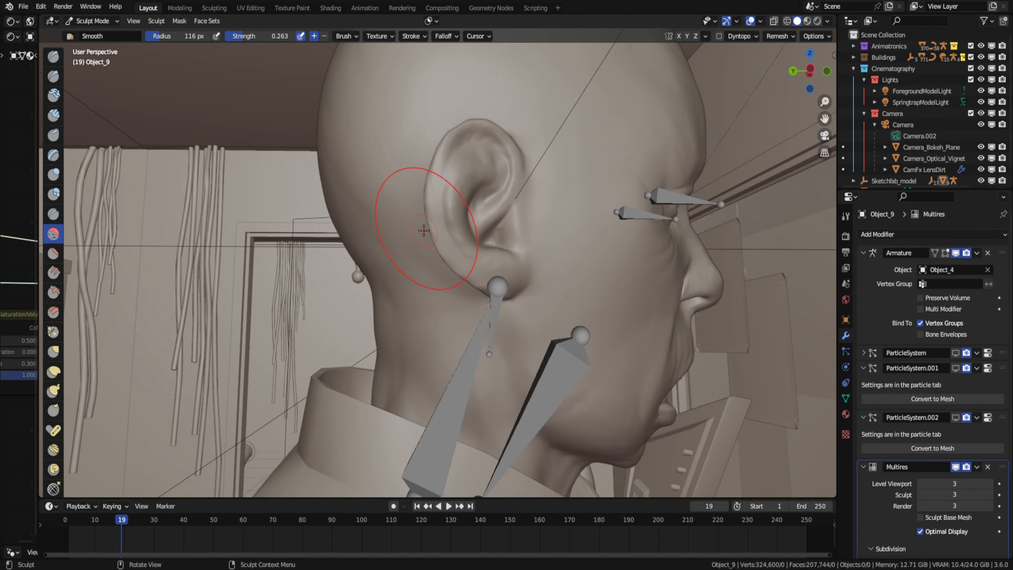
- Smooth the man's skin around the ear, jaw and side of the head with the Smooth brush
mouse_move(405, 163)
middle_mouse_down()
mouse_move(446, 161)
mouse_move(530, 223)
mouse_move(462, 304)
mouse_move(359, 276)
mouse_move(458, 295)
middle_mouse_up()
left_click_drag(458, 295, 468, 304, "shift")
scroll(469, 304, "down", 5)
middle_click_drag(469, 304, 423, 235)
mouse_move(573, 267)
middle_mouse_down()
mouse_move(436, 260)
mouse_move(550, 236)
mouse_move(480, 192)
mouse_move(377, 159)
mouse_move(519, 167)
mouse_move(459, 160)
middle_mouse_up()
scroll(550, 235, "down", 2)
scroll(479, 192, "up", 1)
scroll(378, 159, "up", 2)
left_click_drag(458, 160, 473, 148, "shift")
middle_click_drag(481, 164, 403, 167)
- Hide the bones overlay and smooth the man's nose and cheek with the Smooth brush
left_click(760, 21)
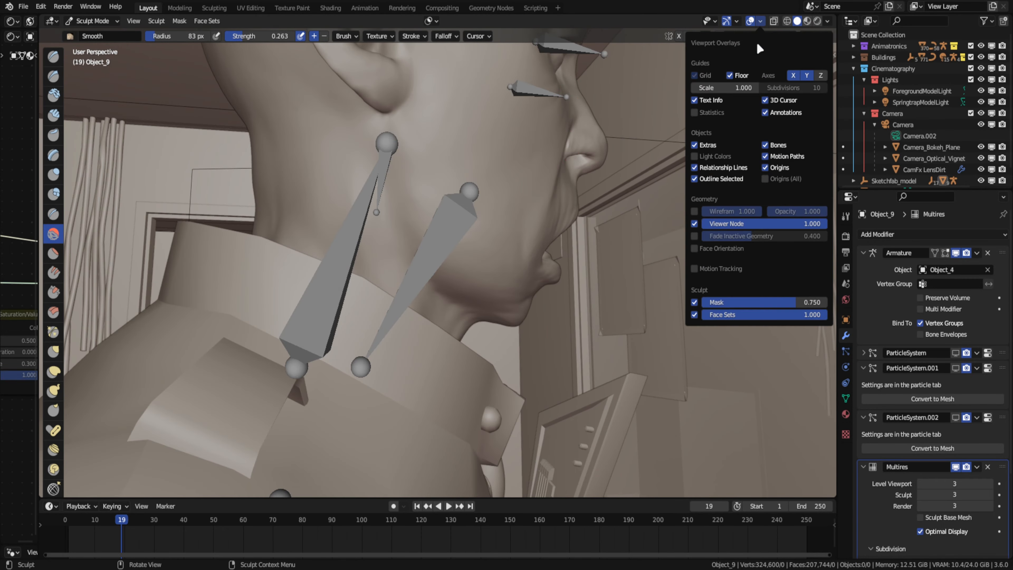
left_click(762, 145)
middle_click_drag(546, 215, 394, 237)
scroll(422, 226, "down", 3)
scroll(416, 299, "up", 4)
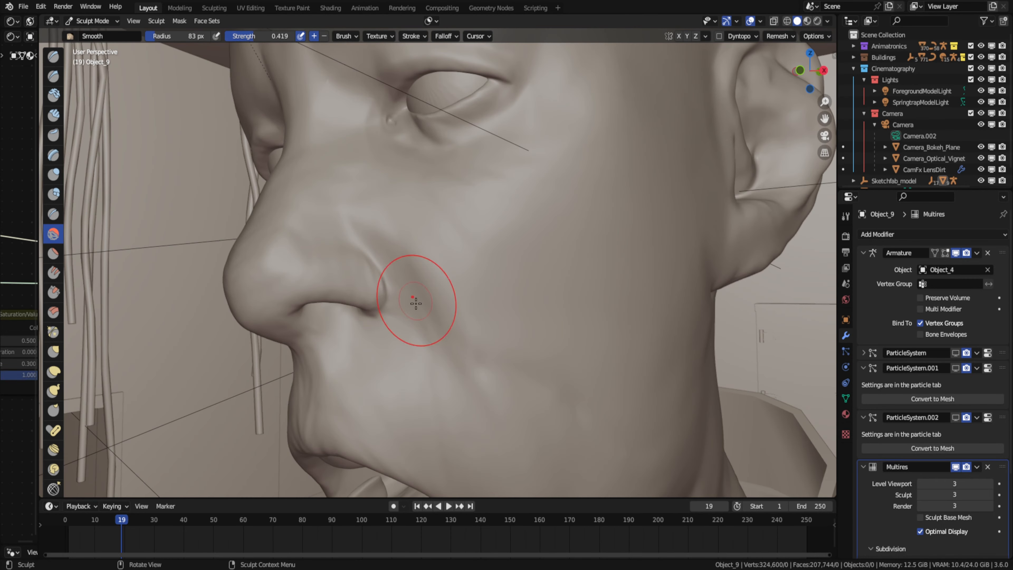
middle_click_drag(416, 298, 326, 318)
left_click_drag(326, 319, 331, 307)
mouse_move(331, 307)
middle_mouse_down()
mouse_move(355, 219)
mouse_move(649, 155)
middle_mouse_up()
- Carve a crease below the man's eye and smooth the skin around the eyelid and eye corner
scroll(356, 219, "down", 3)
scroll(380, 210, "up", 5)
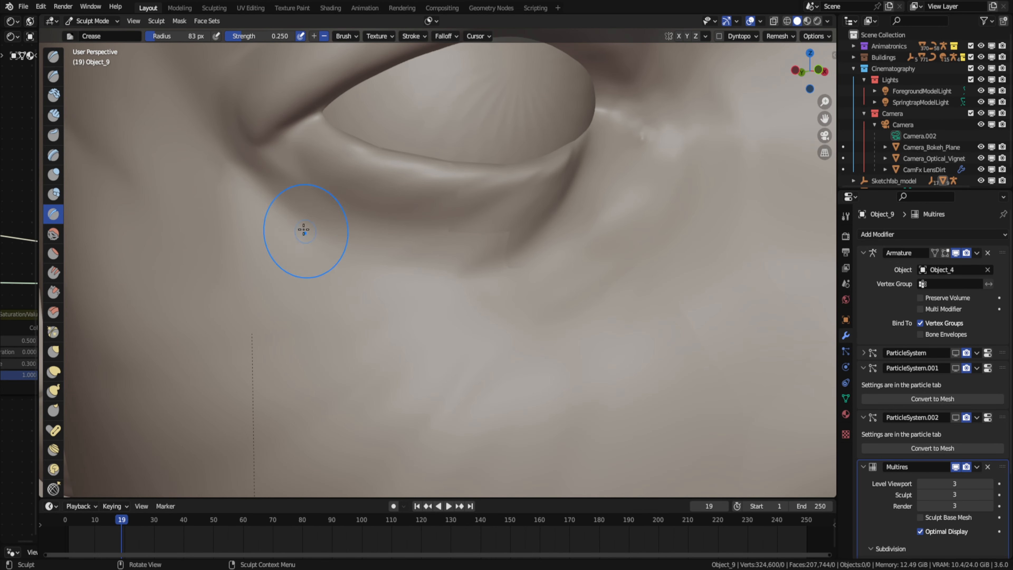
middle_click_drag(303, 229, 321, 237)
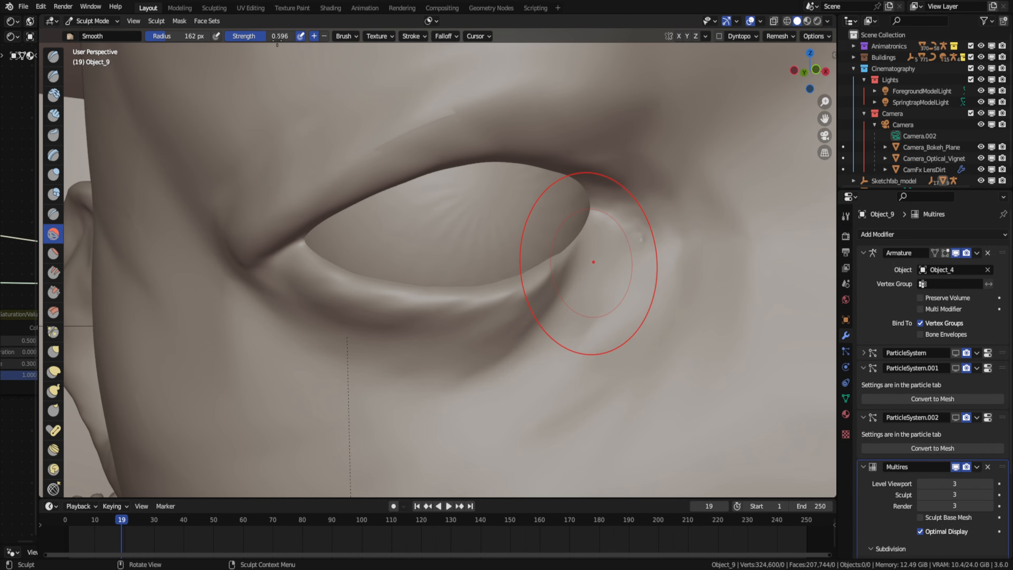
scroll(633, 242, "down", 4)
mouse_move(633, 242)
middle_mouse_down()
mouse_move(402, 174)
mouse_move(498, 188)
middle_mouse_up()
- Return to Object Mode, show the head's three particle systems in the viewport again and save the file
key("ctrl+Tab")
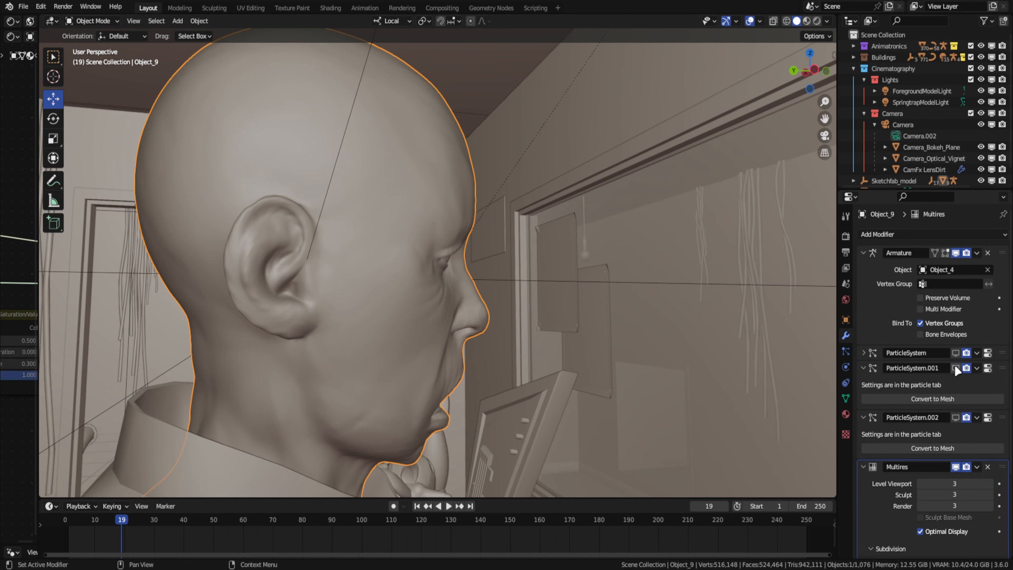
left_click(956, 353)
left_click(955, 368)
left_click(956, 418)
middle_click_drag(499, 240, 365, 251)
key("ctrl+s")
- Try adding a Multiresolution modifier to the man's clothing mesh and undo it
left_click(845, 353)
left_click(845, 367)
left_click(337, 445)
middle_click_drag(337, 445, 598, 296)
left_click(845, 335)
left_click(880, 235)
left_click(803, 377)
key("ctrl+z")
key("ctrl+z")
key("ctrl+z")
- Enter Edit Mode on the man's clothing mesh and select the linked shirt faces
middle_click_drag(459, 240, 444, 243)
key("Tab")
key("l")
middle_click_drag(524, 249, 266, 240)
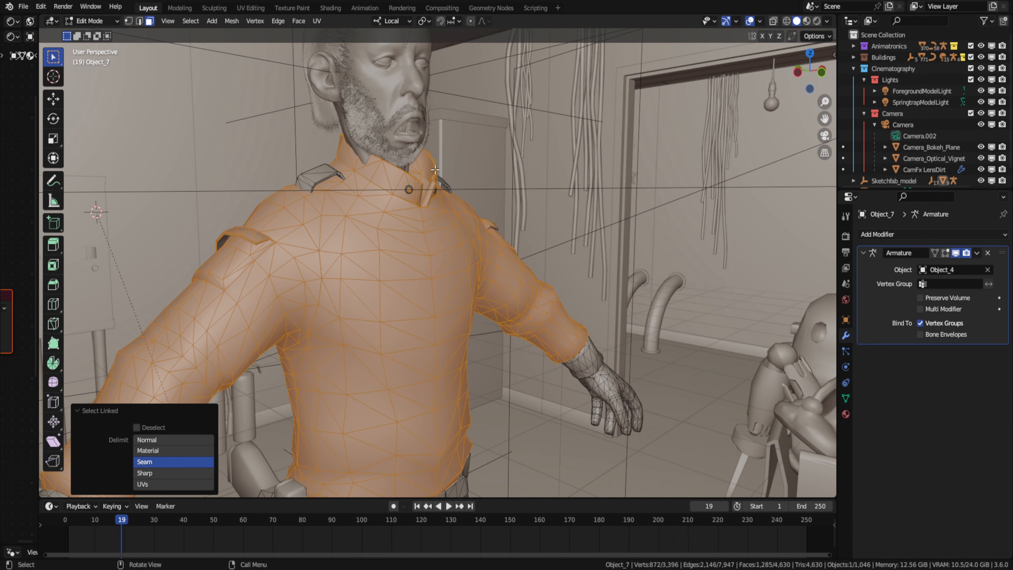
- Try merging the vertices of the whole clothing mesh and undo the merge
key("a")
key("F3")
type("merge")
key("Return")
key("alt+a")
middle_click_drag(435, 192, 256, 199)
key("ctrl+z")
key("ctrl+z")
key("ctrl+z")
key("ctrl+z")
middle_click_drag(235, 239, 179, 279)
key("ctrl+z")
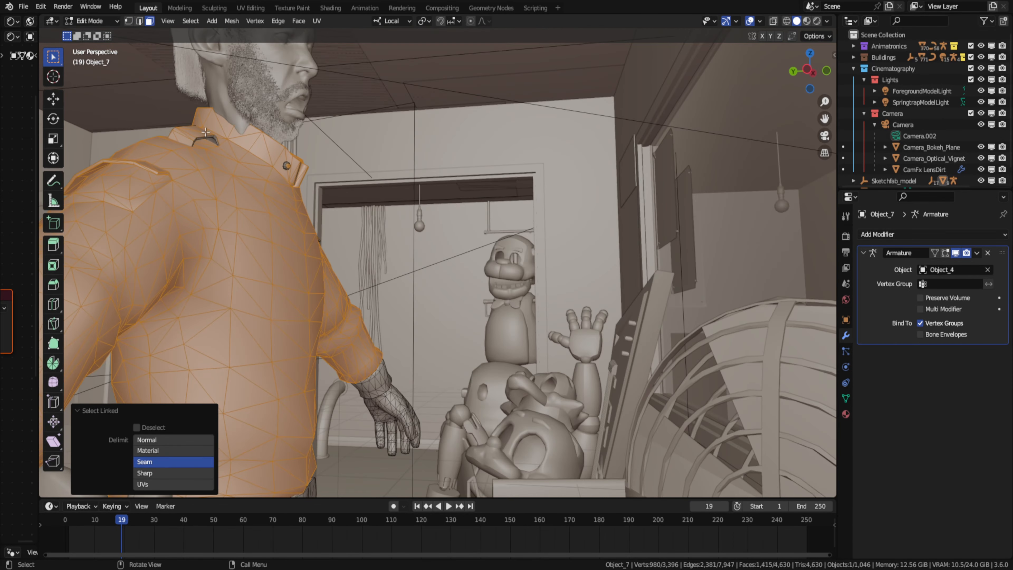
- Add the remaining linked shirt pieces to the selection and separate the shirt into its own object
key("l")
mouse_move(224, 168)
middle_mouse_down()
mouse_move(356, 172)
mouse_move(176, 159)
mouse_move(204, 167)
middle_mouse_up()
key("l")
key("l")
middle_click_drag(413, 208, 223, 235)
scroll(315, 199, "down", 3)
key("l")
middle_click_drag(447, 239, 358, 242)
key("p")
key("s")
key("Tab")
left_click(358, 242)
- Add a Multiresolution modifier to the separated shirt and subdivide it
left_click(893, 234)
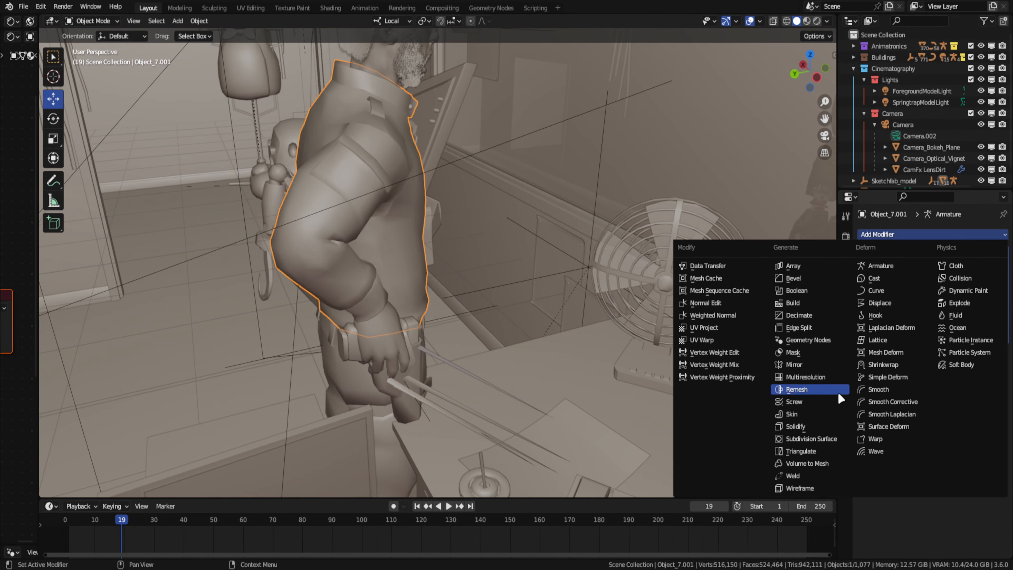
left_click(821, 378)
left_click(954, 452)
- Merge the shirt's overlapping vertices by distance
mouse_move(542, 240)
middle_mouse_down()
mouse_move(454, 243)
mouse_move(444, 205)
mouse_move(413, 304)
middle_mouse_up()
key("Tab")
key("m")
key("b")
key("Tab")
- Check the shirt in Sculpt Mode, replace its Multiresolution modifier with a new one and subdivide it twice
key("ctrl+Tab")
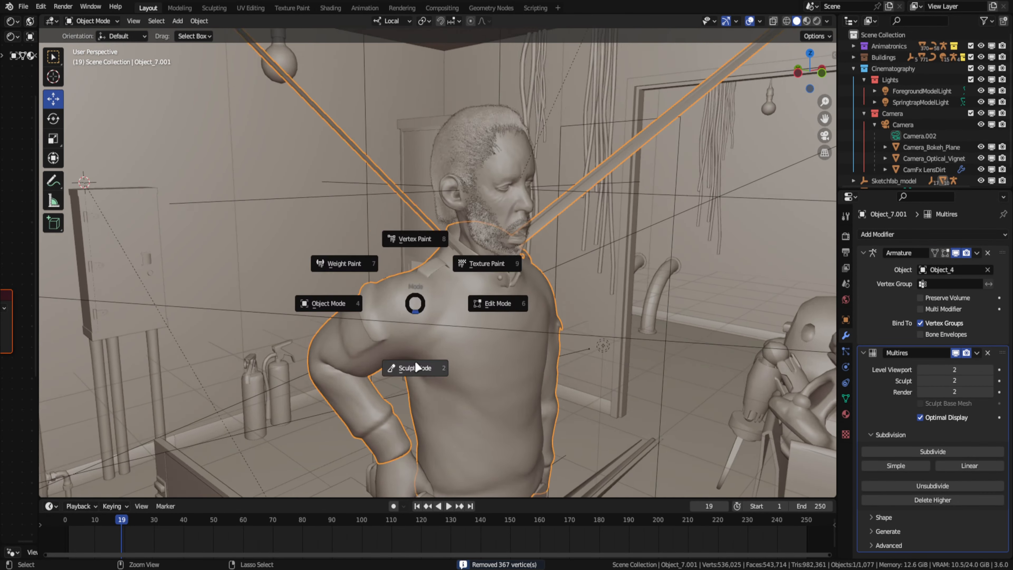
left_click(416, 369)
scroll(572, 276, "up", 5)
middle_click_drag(571, 276, 474, 206)
key("ctrl+Tab")
left_click(987, 353)
left_click(893, 234)
left_click(806, 377)
left_click(893, 453)
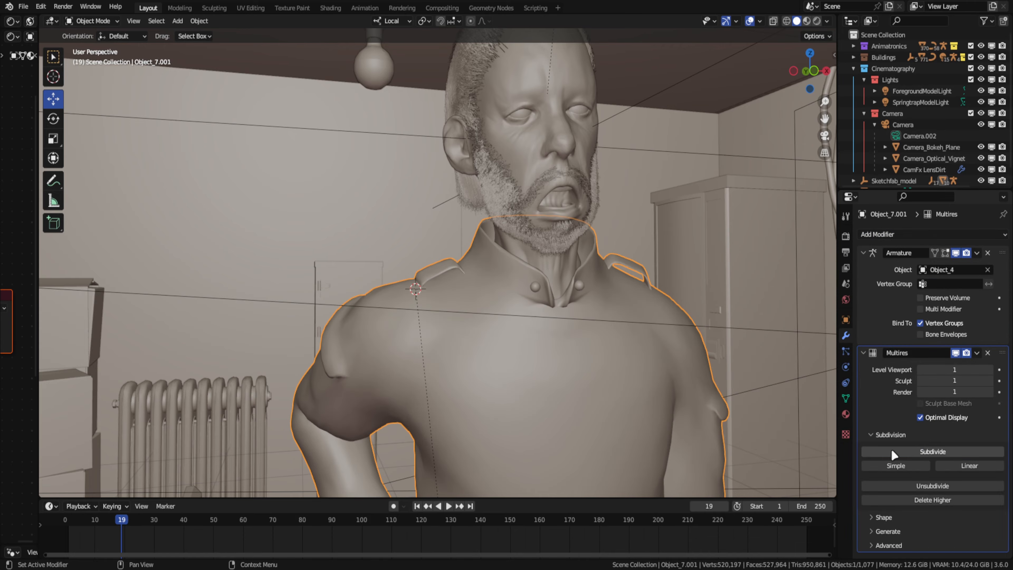
left_click(893, 453)
- Enter Sculpt Mode on the shirt and sculpt folds around the shoulder and back with the Crease brush
mouse_move(450, 288)
middle_mouse_down()
mouse_move(533, 293)
mouse_move(451, 303)
mouse_move(622, 358)
mouse_move(355, 296)
mouse_move(432, 233)
mouse_move(517, 245)
mouse_move(459, 199)
mouse_move(629, 309)
middle_mouse_up()
key("Tab")
key("ctrl+Tab")
left_click(51, 231)
left_click(53, 214)
key("ctrl+Tab")
key("ctrl+Tab")
mouse_move(326, 198)
middle_mouse_down()
mouse_move(291, 289)
mouse_move(529, 156)
mouse_move(348, 242)
mouse_move(309, 179)
middle_mouse_up()
left_click_drag(309, 180, 286, 216, "shift")
key("c")
mouse_move(285, 215)
middle_mouse_down()
mouse_move(397, 180)
mouse_move(518, 369)
mouse_move(451, 304)
mouse_move(381, 332)
mouse_move(368, 373)
middle_mouse_up()
left_click_drag(433, 139, 418, 156, "shift")
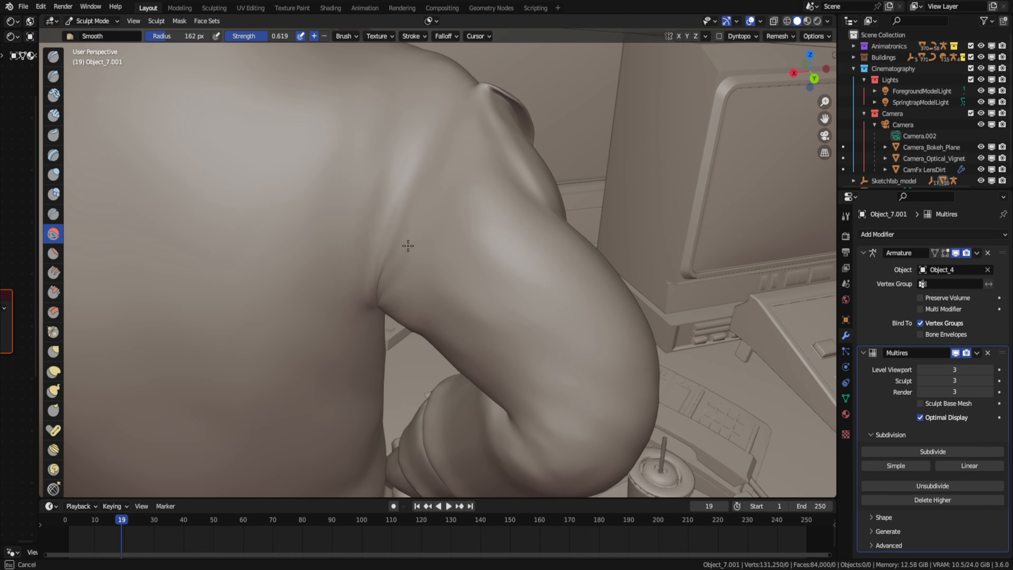
- Smooth the fold at the shirt's armpit and carve creases along the upper sleeve
mouse_move(408, 245)
middle_mouse_down()
mouse_move(536, 242)
mouse_move(484, 177)
mouse_move(534, 152)
middle_mouse_up()
key("shift+c")
key("c")
left_click_drag(513, 161, 531, 187)
mouse_move(531, 188)
middle_mouse_down()
mouse_move(499, 322)
mouse_move(407, 303)
middle_mouse_up()
scroll(499, 322, "down", 8)
scroll(359, 279, "up", 8)
middle_click_drag(359, 279, 255, 313)
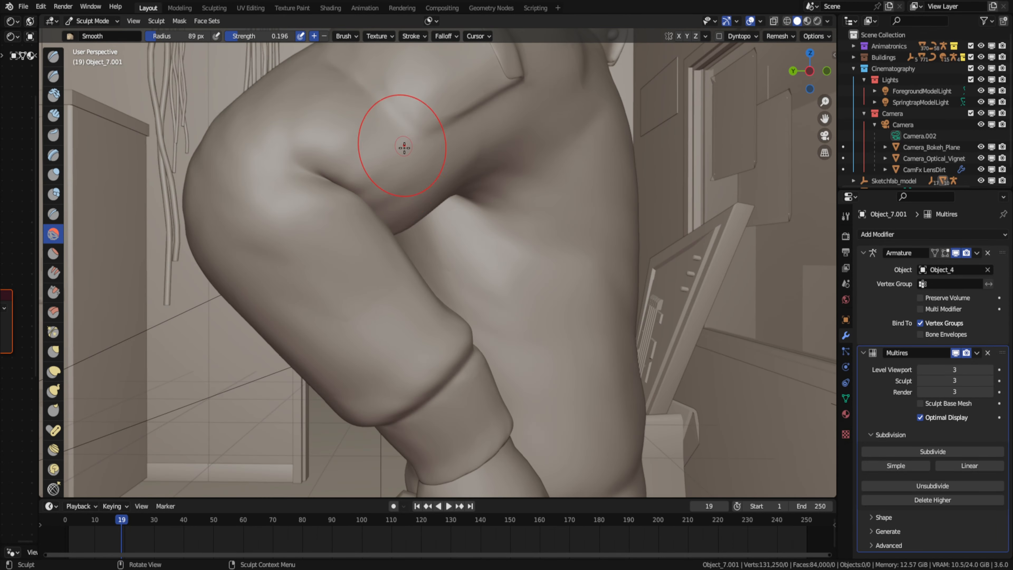
- Smooth the lower sleeve and carve lengthwise folds into the fabric above the forearm
middle_click_drag(404, 147, 363, 214)
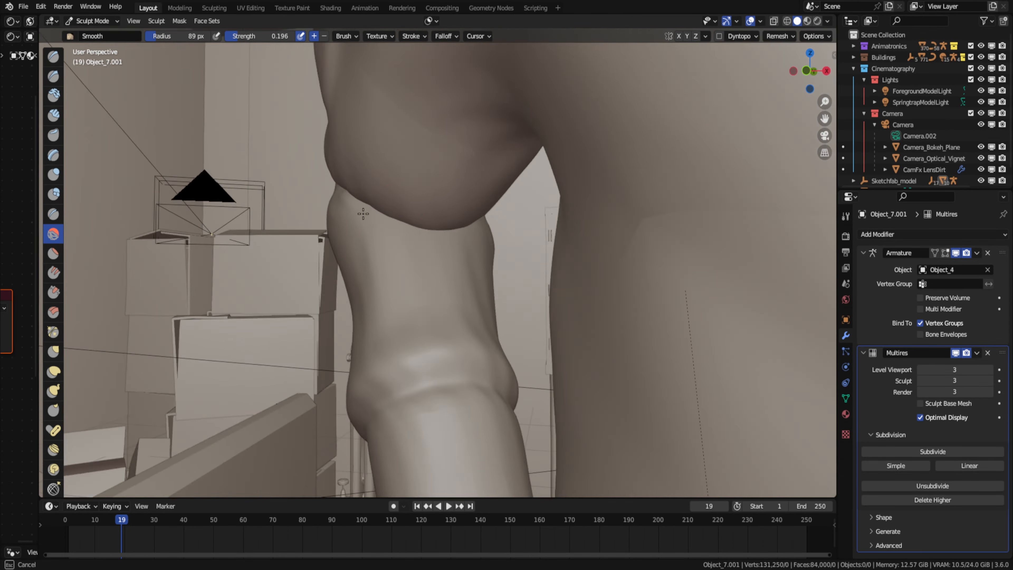
middle_click_drag(514, 306, 326, 329)
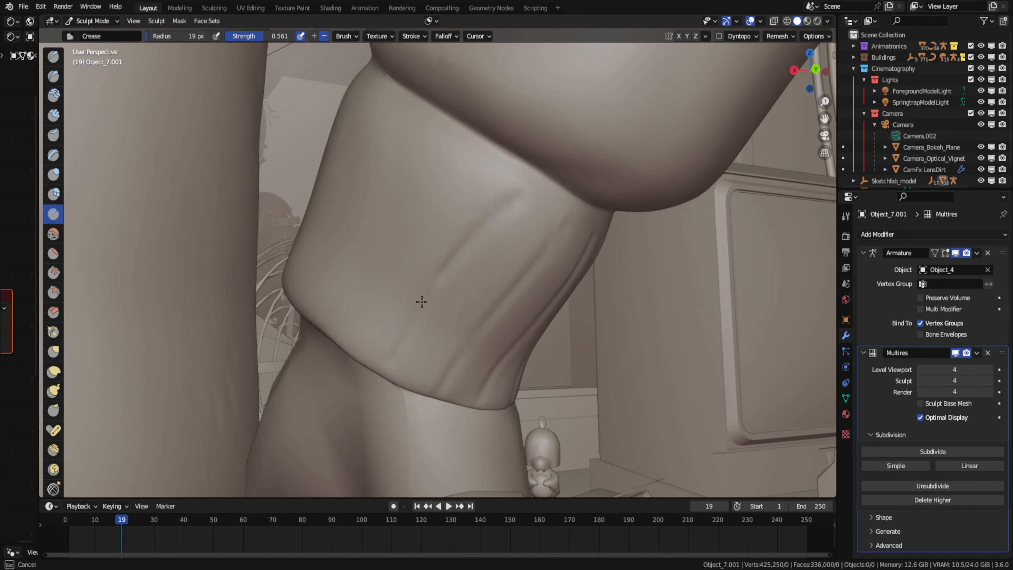
mouse_move(422, 301)
middle_mouse_down()
mouse_move(463, 317)
mouse_move(549, 237)
middle_mouse_up()
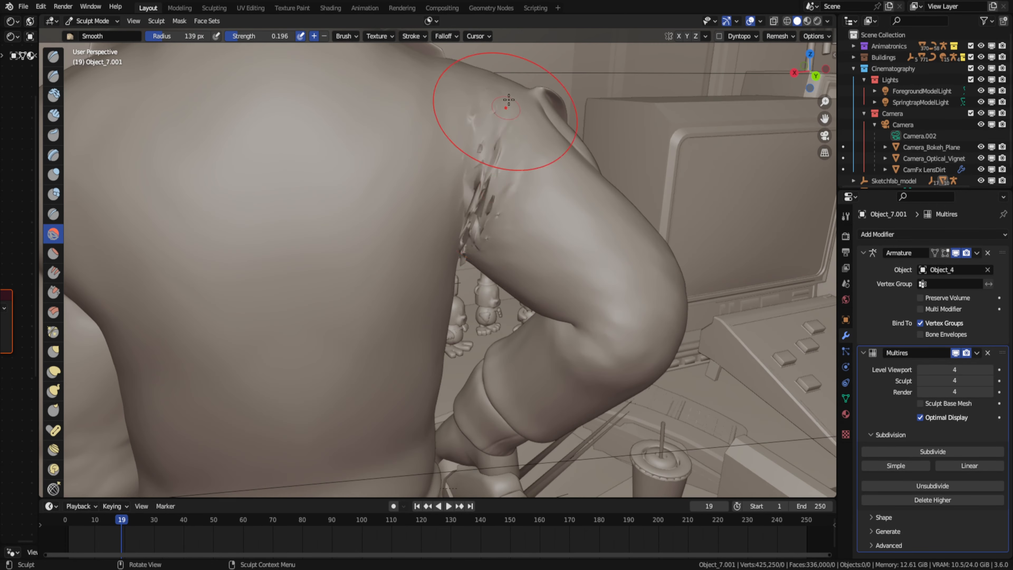
- Smooth the cuff of the shirt's sleeve and carve a diagonal fold across the upper sleeve with the Crease brush
mouse_move(487, 124)
middle_mouse_down()
mouse_move(478, 214)
mouse_move(549, 128)
mouse_move(470, 177)
mouse_move(531, 262)
middle_mouse_up()
scroll(478, 214, "down", 4)
scroll(470, 176, "up", 4)
key("shift+c")
key("f")
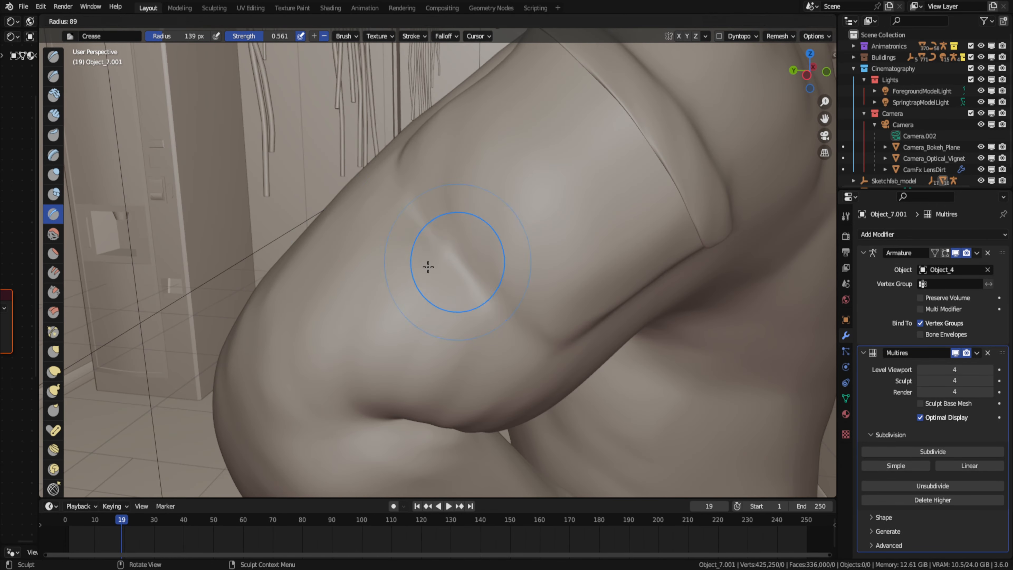
mouse_move(414, 200)
middle_mouse_down()
mouse_move(717, 132)
mouse_move(550, 248)
mouse_move(454, 161)
mouse_move(515, 269)
mouse_move(359, 320)
mouse_move(53, 391)
middle_mouse_up()
key("s")
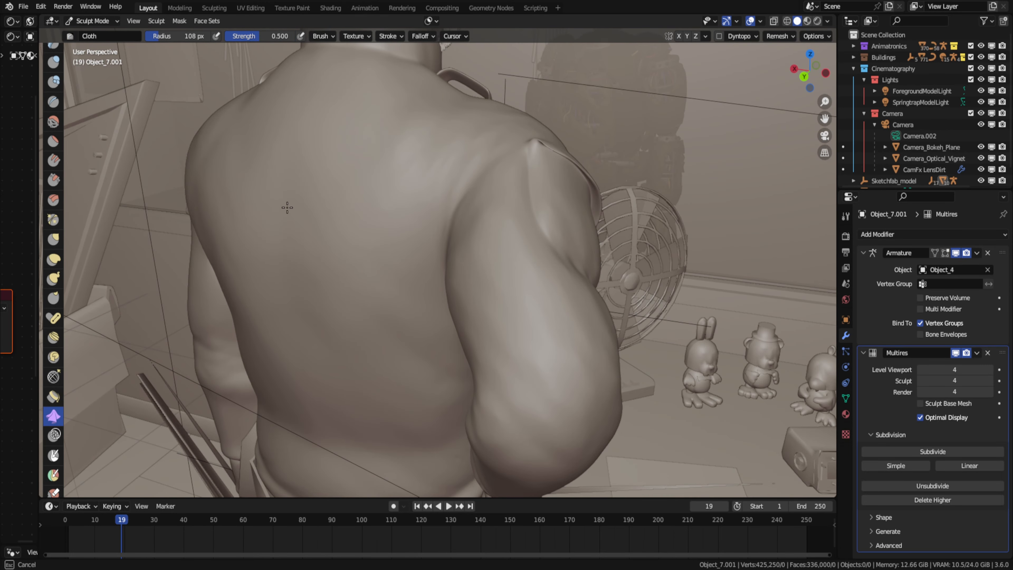
- Sculpt the shirt's upper back with the Cloth brush and return to Object Mode in the camera view
key("f")
left_click(244, 211)
middle_click_drag(240, 227, 279, 216)
key("ctrl+Tab")
left_click(825, 136)
scroll(355, 215, "down", 8)
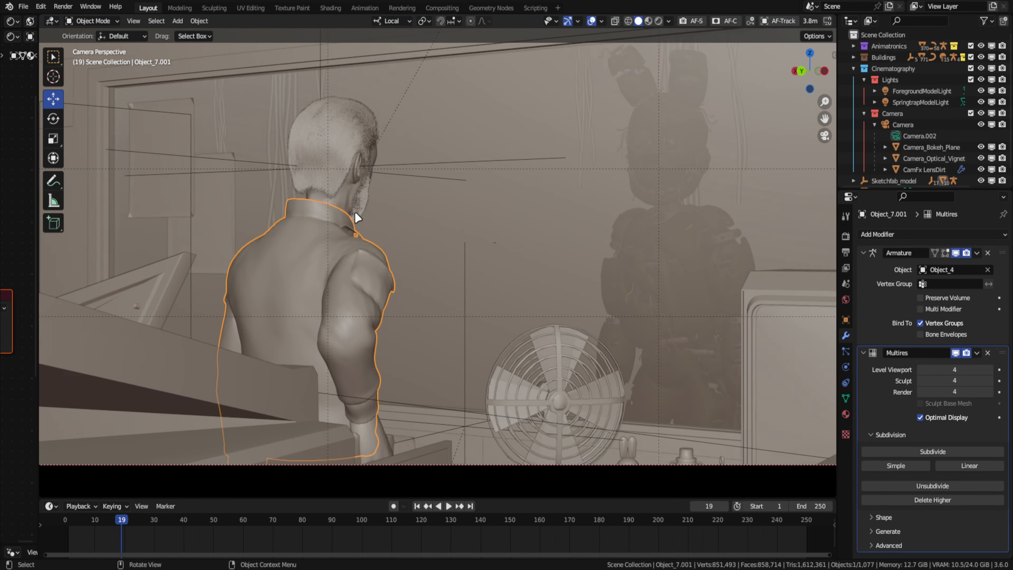
- Work on the seam beneath the shirt's collar with the Crease brush, return to Object Mode and save the project
middle_click_drag(355, 214, 323, 224, "shift")
left_click(954, 351)
left_click(954, 351)
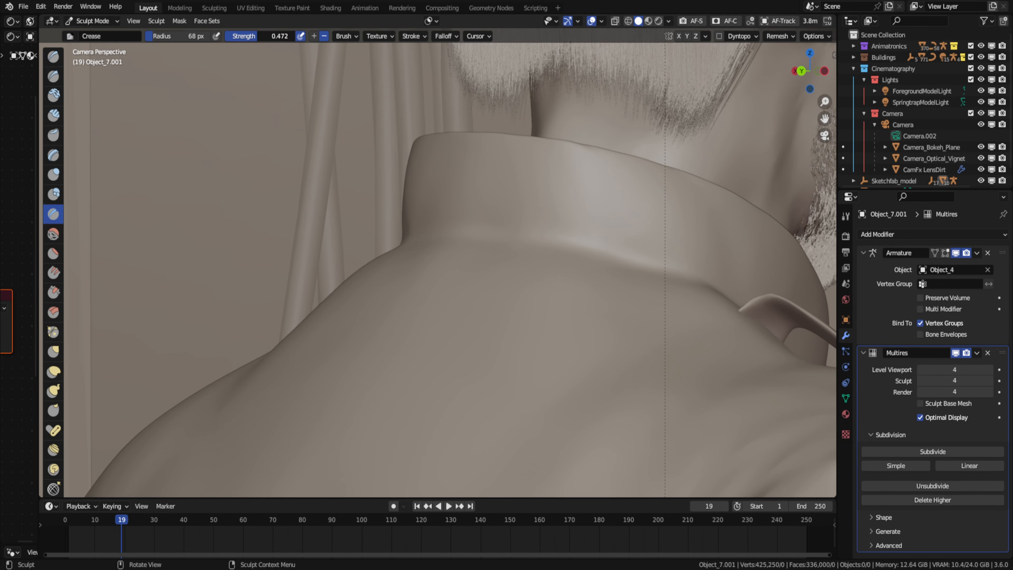
scroll(412, 171, "down", 3)
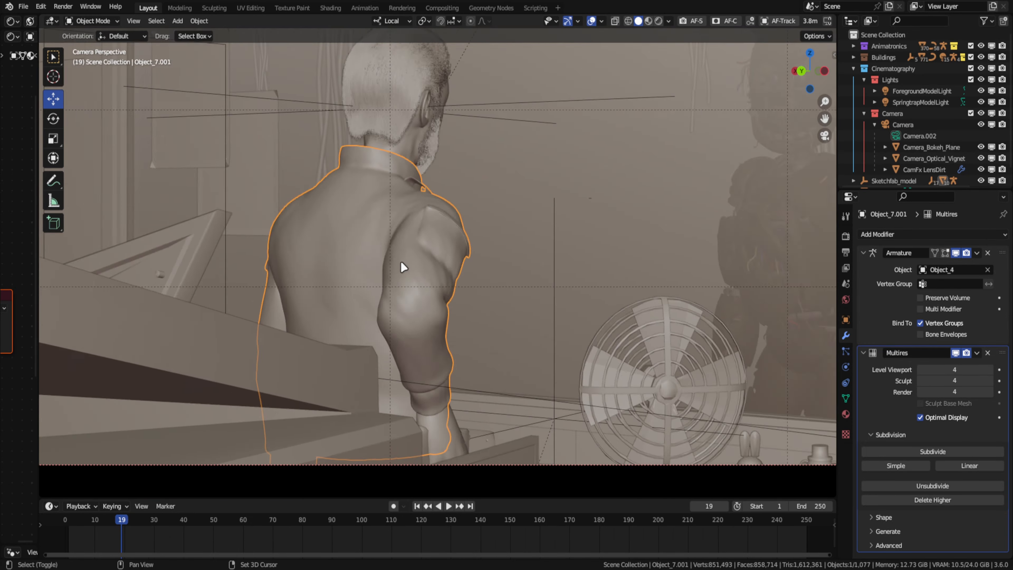
key("ctrl+s")
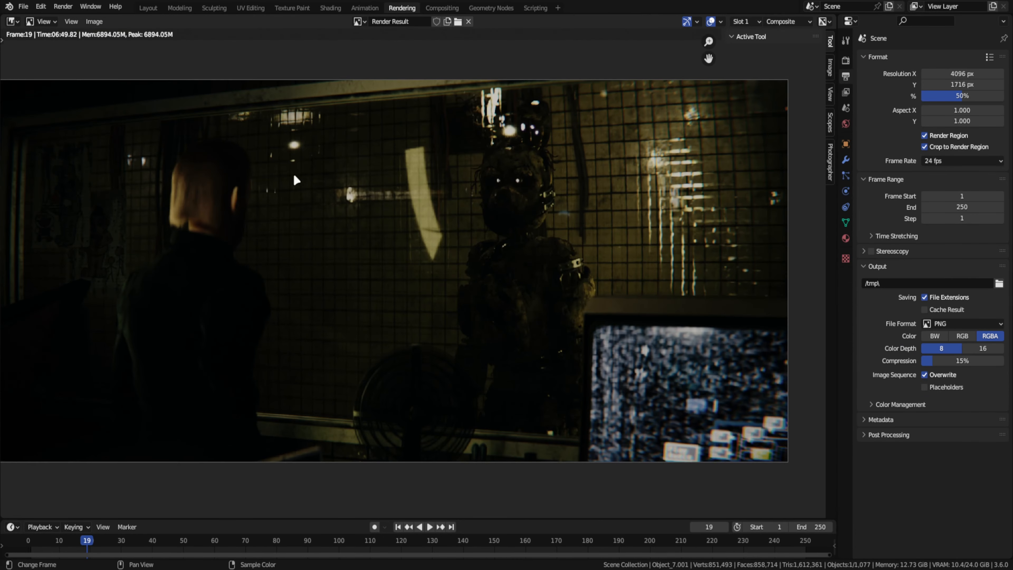
- Try Quick Fur on the rounded model part with Medium density and 0.33' length, and save the project
scroll(485, 234, "up", 4)
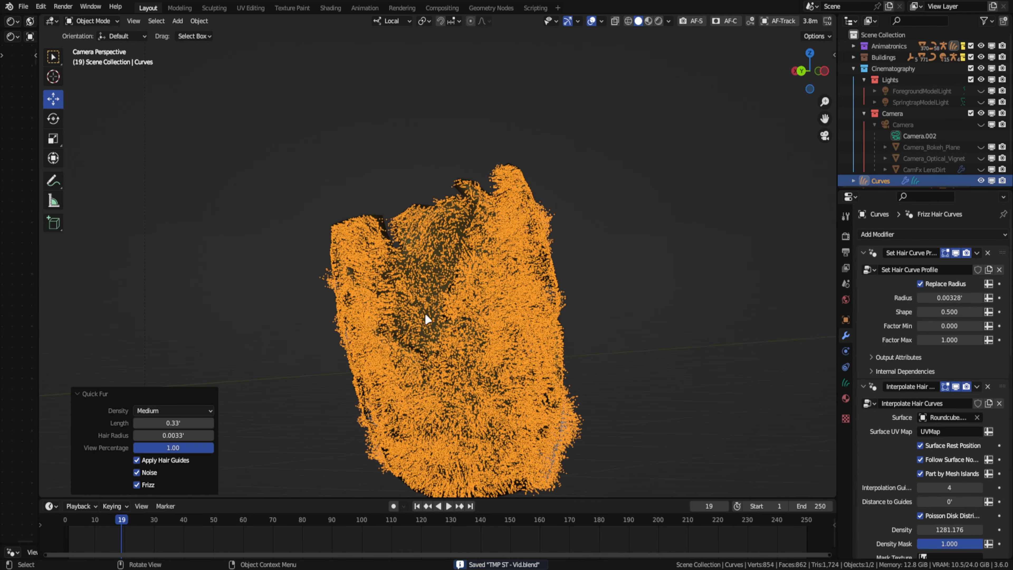
left_click(328, 57)
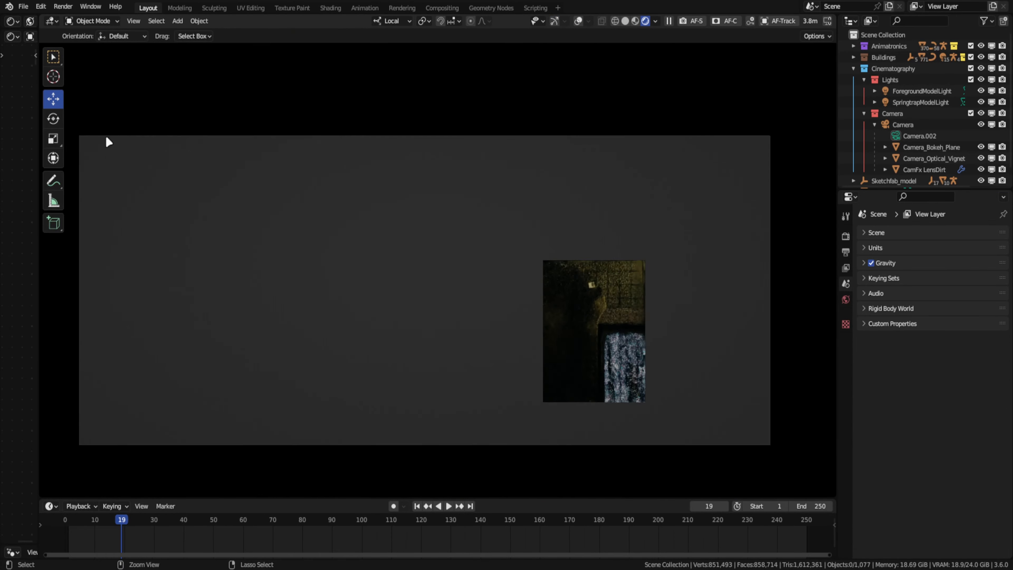
key("ctrl+s")
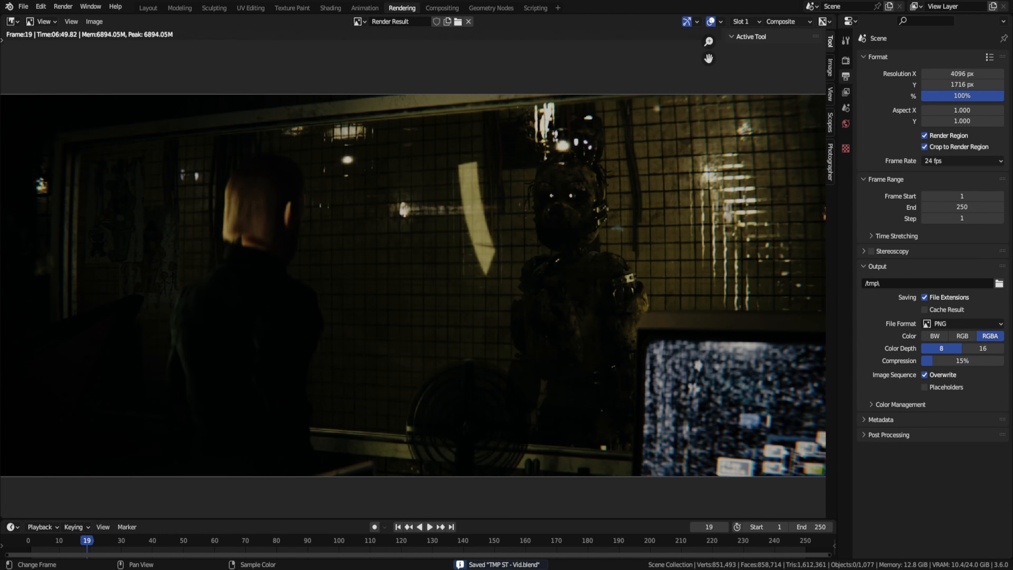
- Adjust the minimum render samples and render frame 19 with Cycles
key("F12")
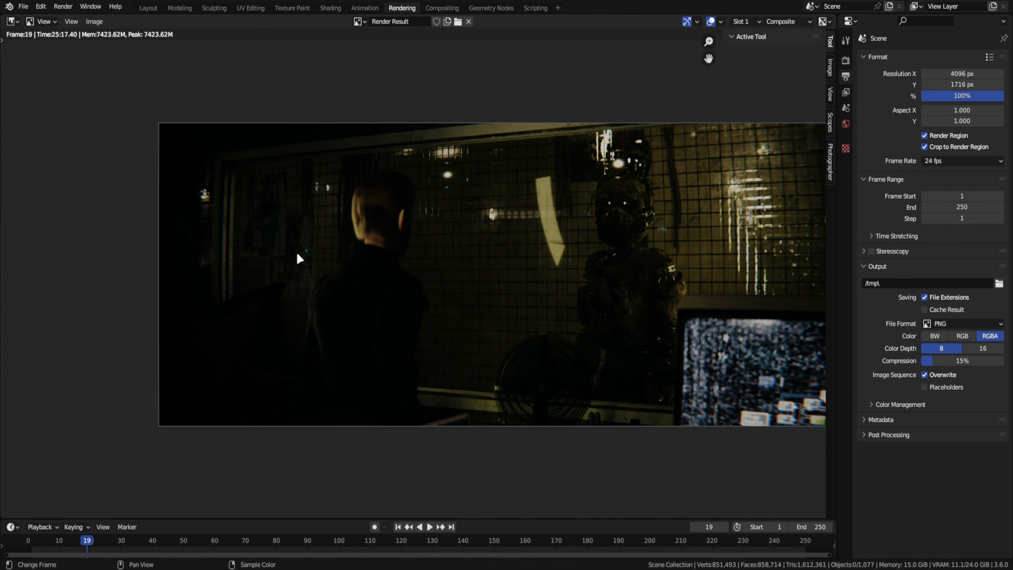
scroll(279, 266, "up", 6)
scroll(271, 271, "down", 7)
- Save the finished render as a 16-bit TIFF image
left_click(94, 21)
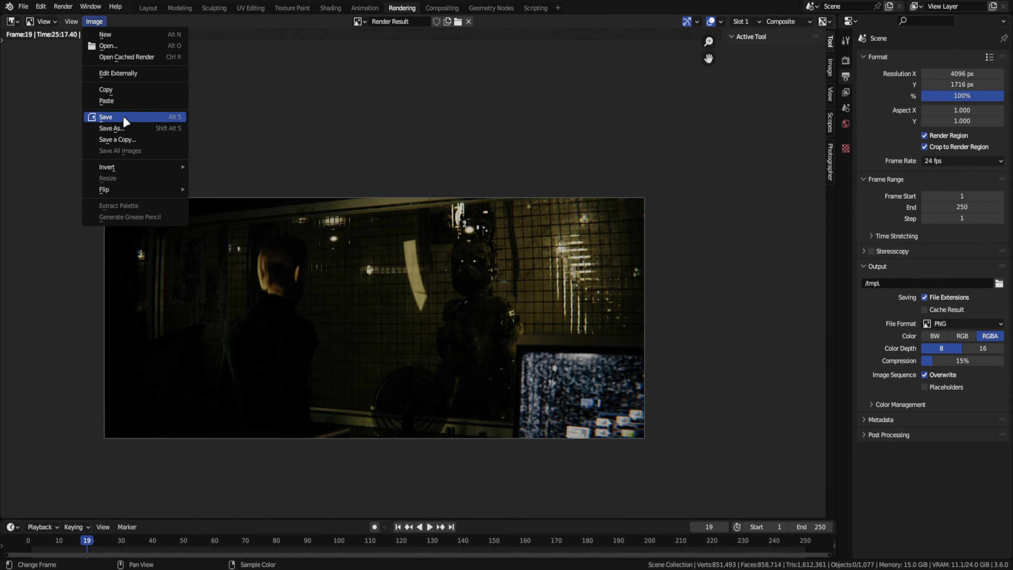
left_click(123, 116)
left_click(745, 173)
left_click(718, 269)
left_click(773, 201)
left_click(371, 435)
key("Return")
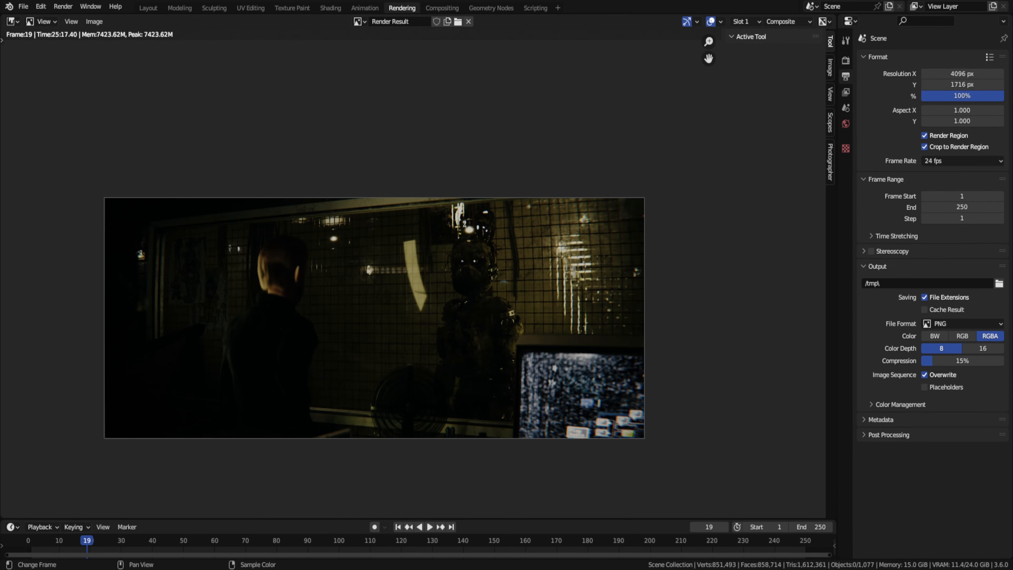
- Set color management to the Camera Log display device with the RED - Log3G10 RWG view transform and look None
left_click(845, 61)
scroll(945, 399, "down", 10)
left_click(949, 480)
left_click(949, 431)
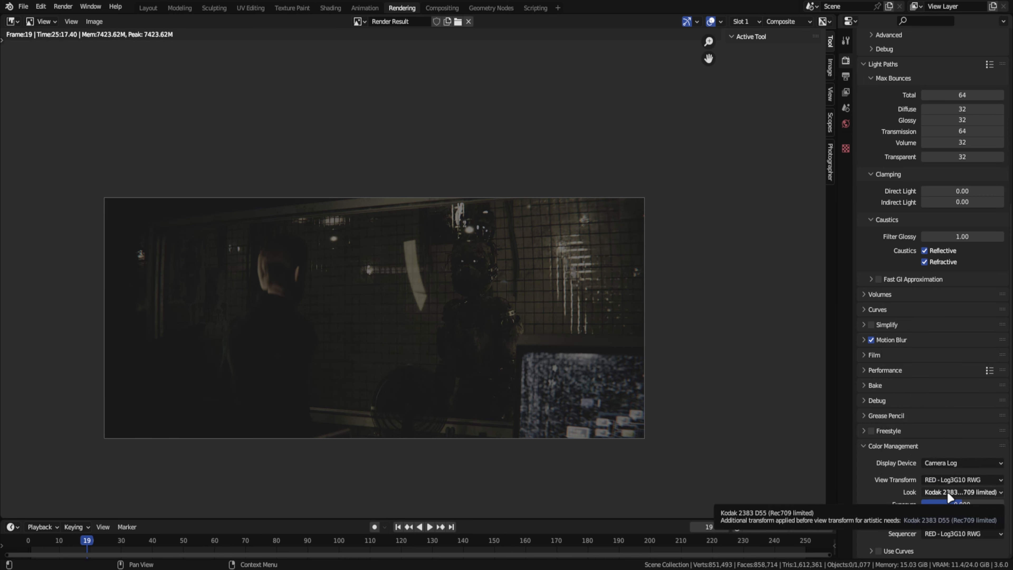
left_click(949, 494)
left_click(949, 480)
- Save the colored and the flat log versions of the render as Colored2.tif and Flat2.tif in the FNAF\Video folder
left_click(95, 22)
left_click(118, 130)
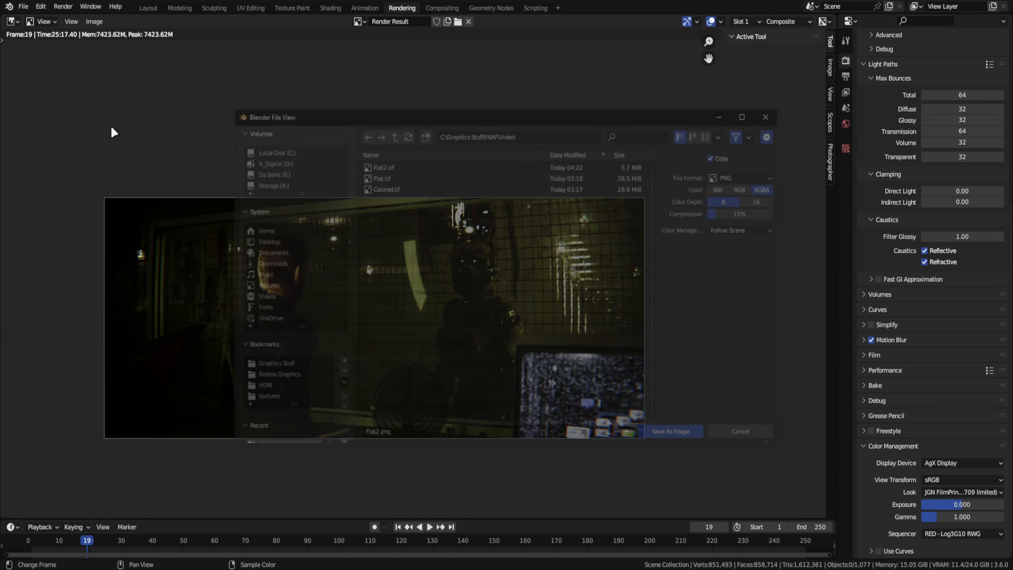
left_click(753, 175)
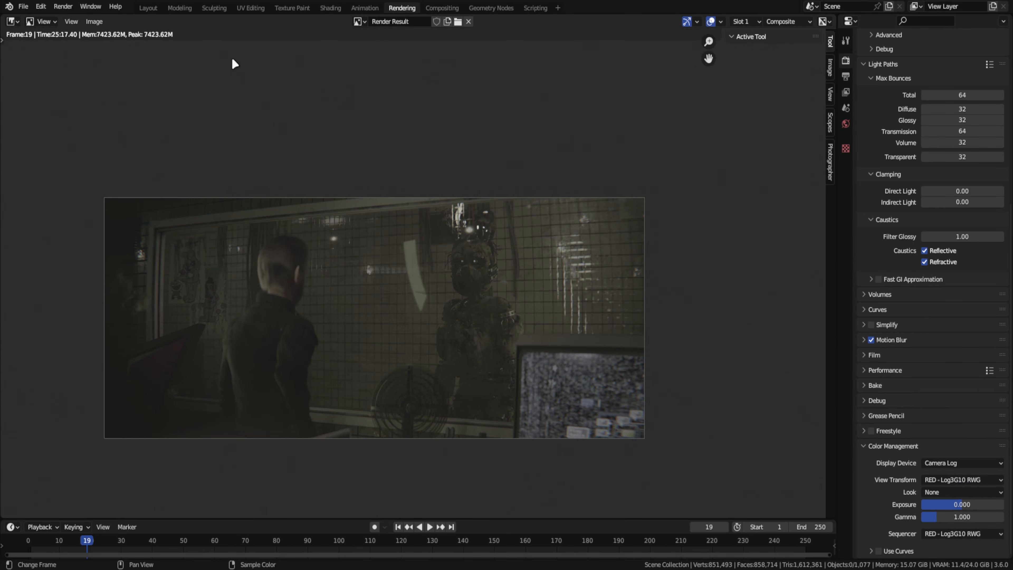
left_click(94, 21)
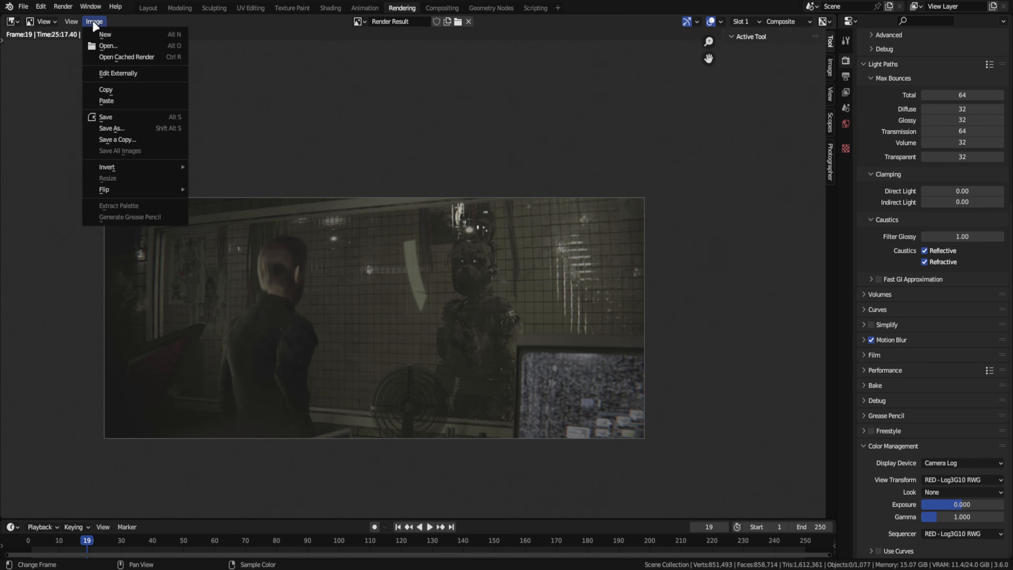
left_click(105, 97)
left_click(415, 176)
left_click(745, 173)
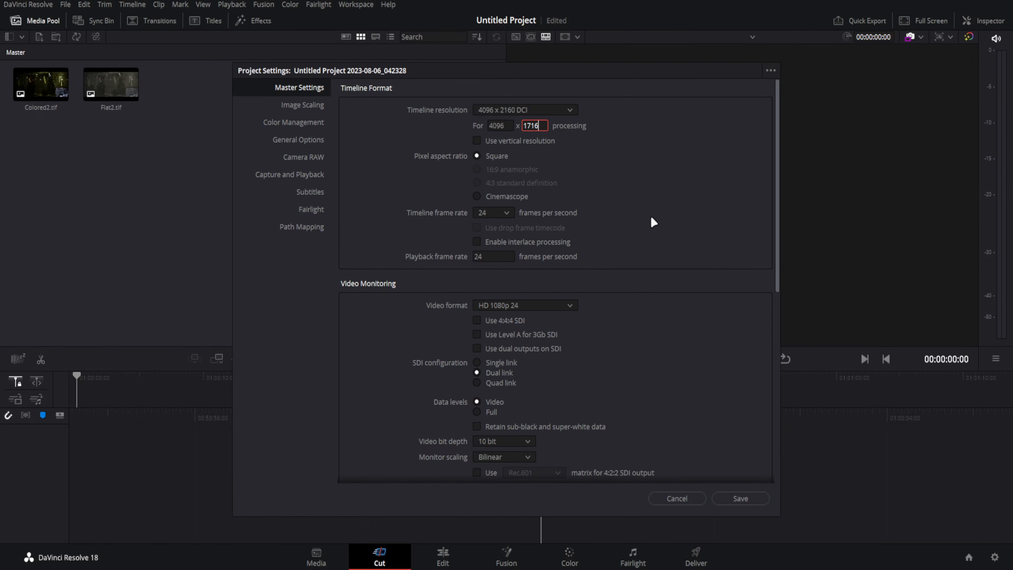
- Switch to DaVinci Resolve, place Flat2.tif on the timeline and add a parallel node beside node 03 of its grade
left_click(740, 498)
left_click_drag(111, 85, 553, 494)
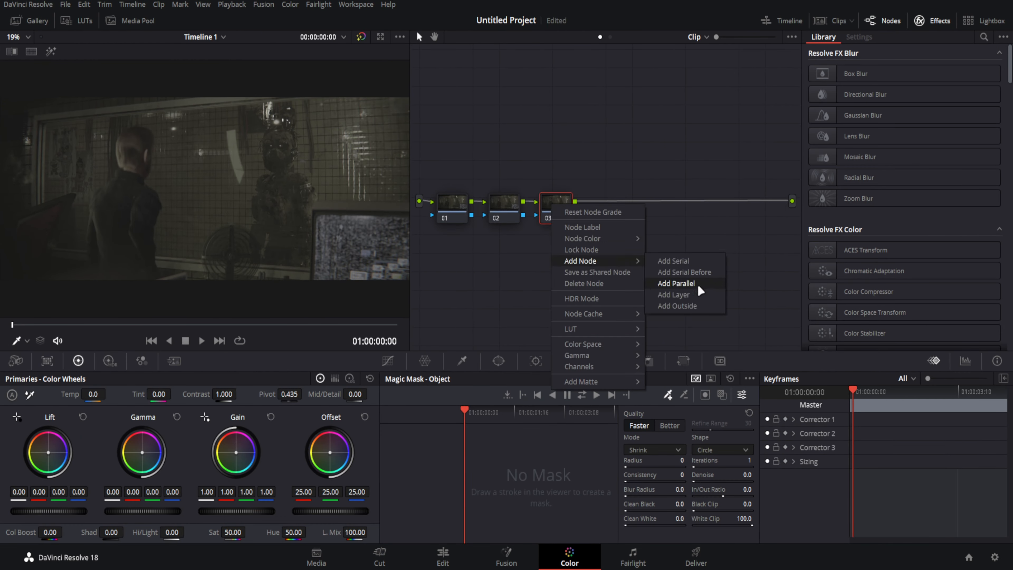
left_click(678, 283)
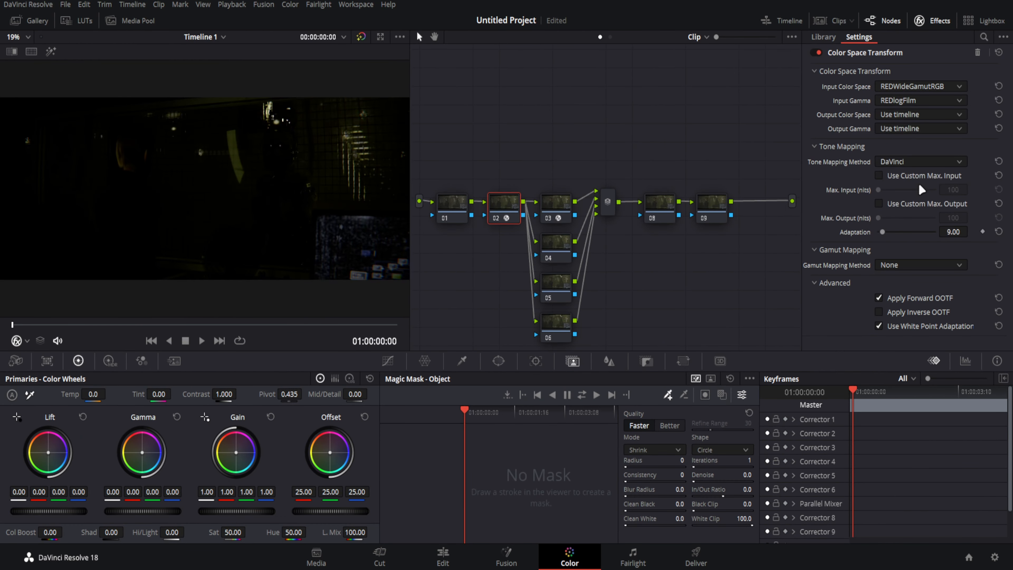
- Transform node 03 from DaVinci Wide Gamut, DaVinci Intermediate to Rec.709, Gamma 2.4, and adjust the custom curve of node 04
left_click(560, 213)
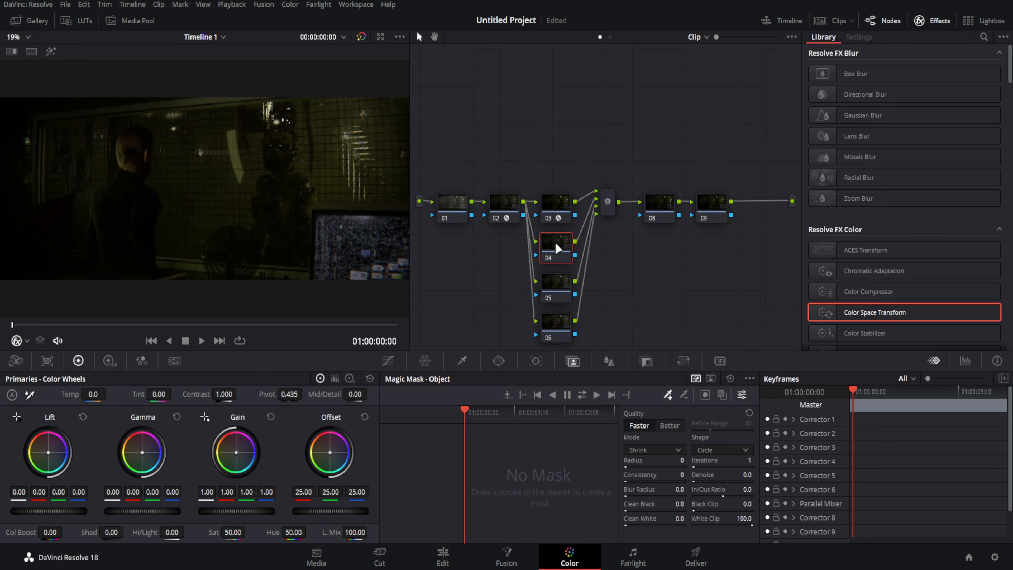
left_click(388, 360)
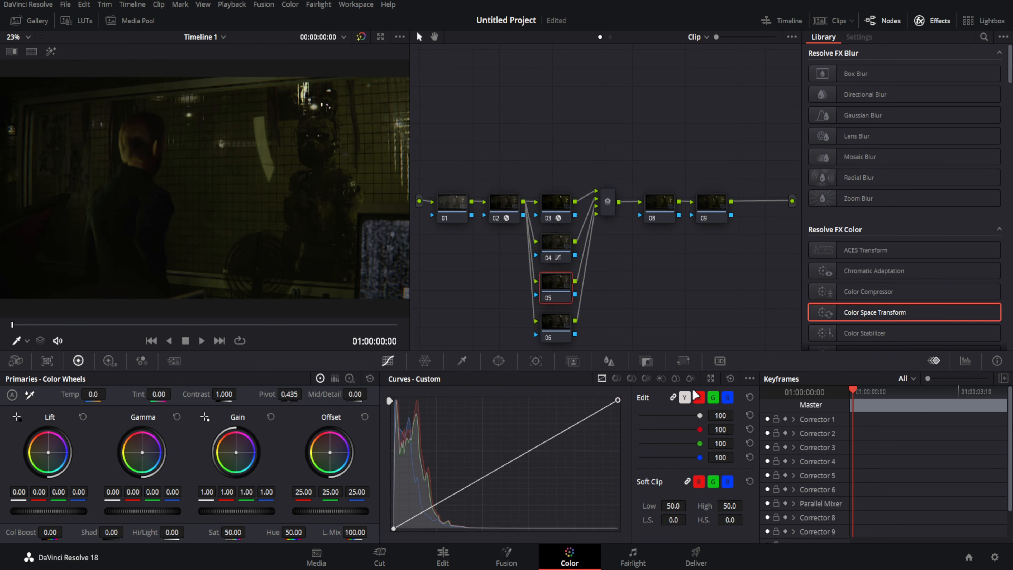
- Create a compound node holding Look Designer 2.4 and Dehancer Pro 6.2.0, and enable Dehancer's Halation
right_click(708, 217)
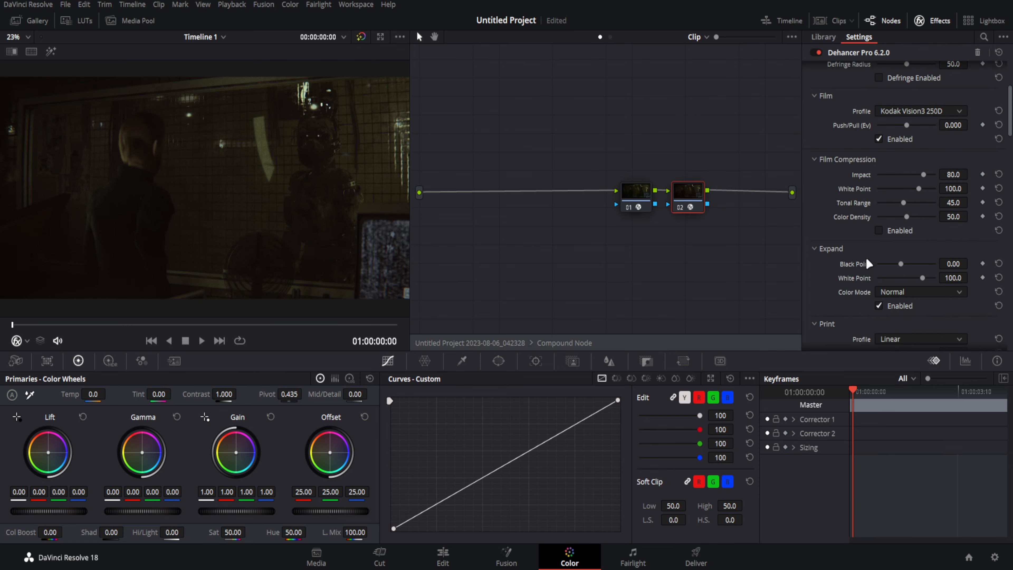
scroll(877, 224, "down", 10)
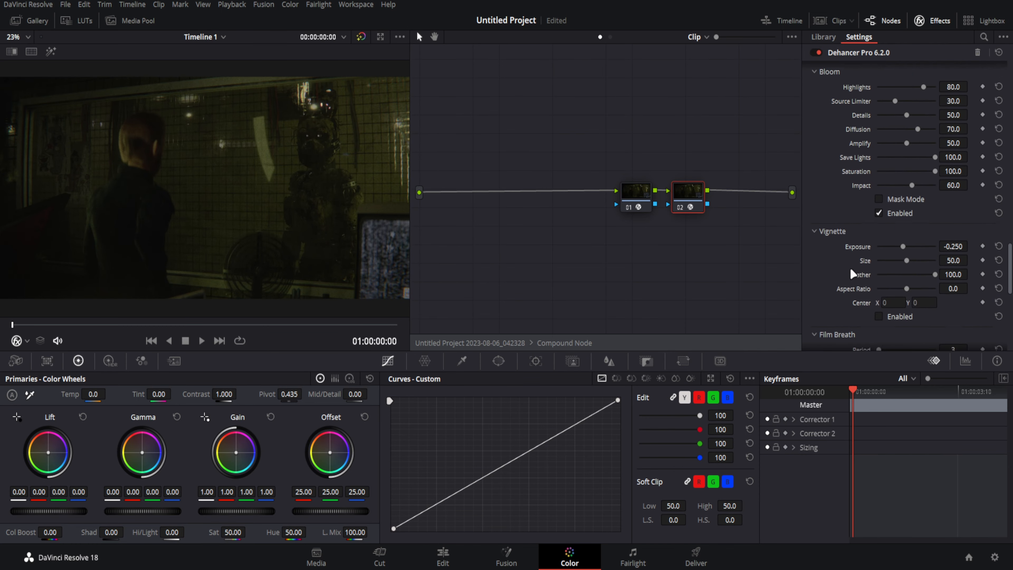
scroll(821, 284, "down", 5)
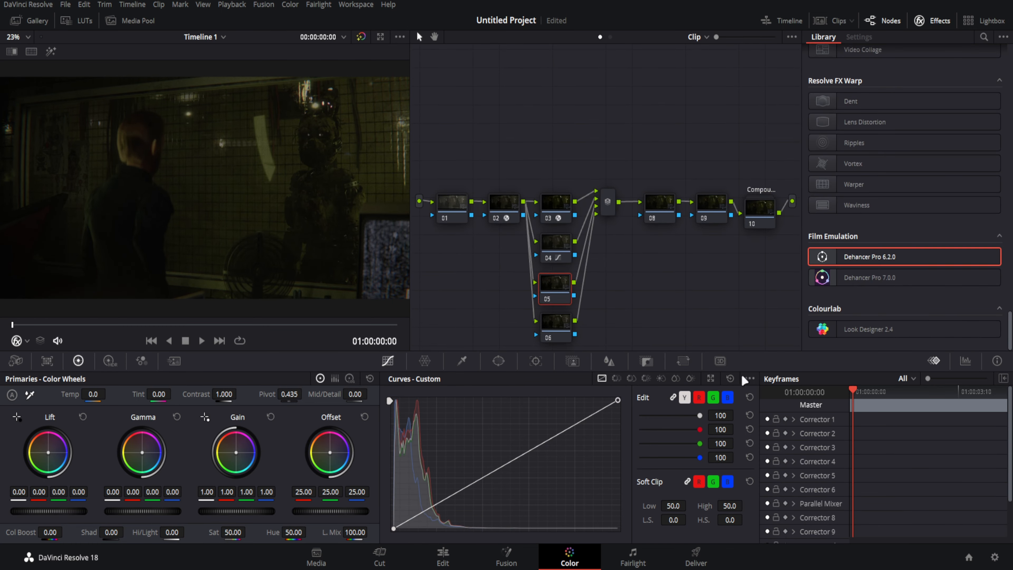
- Bend the custom curve of node 05 to brighten the midtones and highlights and shape its shadow end
left_click_drag(618, 401, 429, 402)
scroll(295, 202, "down", 2)
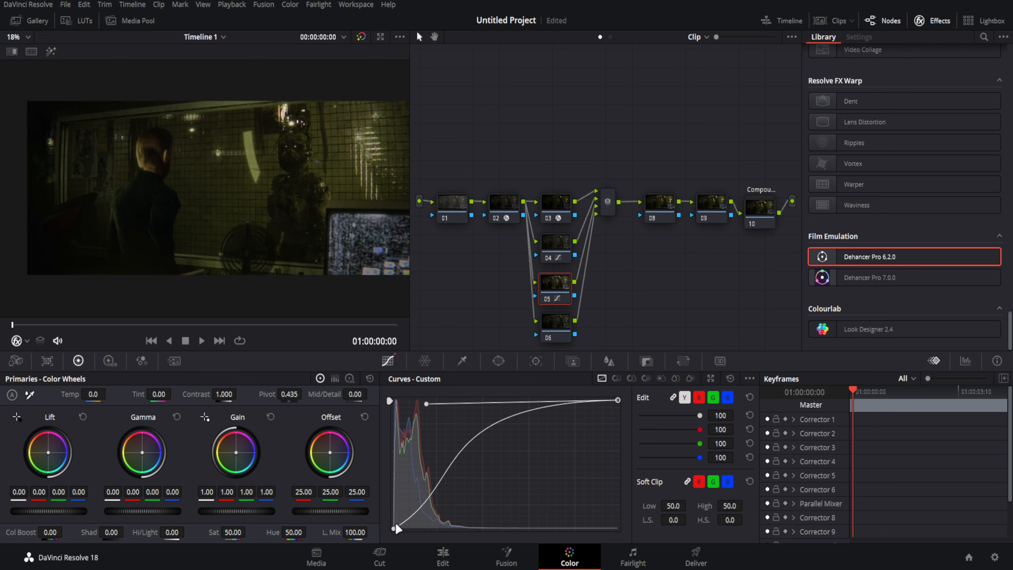
left_click_drag(394, 529, 454, 535)
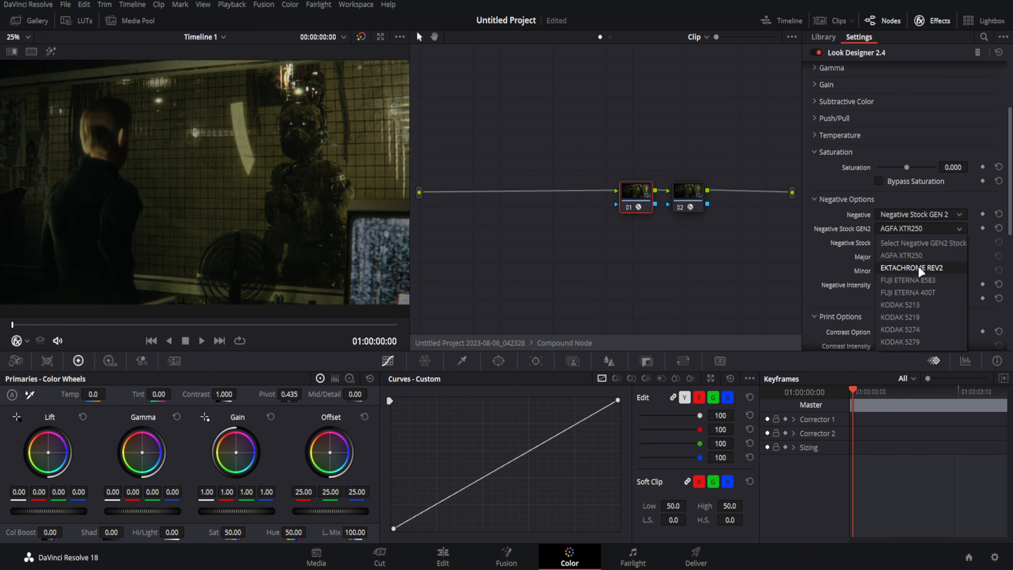
- Set Look Designer's negative to Negative Stock GEN 2 with KODAK 5219 and raise Negative Intensity to 0.835
left_click(919, 267)
left_click(921, 229)
left_click(921, 305)
left_click(926, 230)
left_click(921, 317)
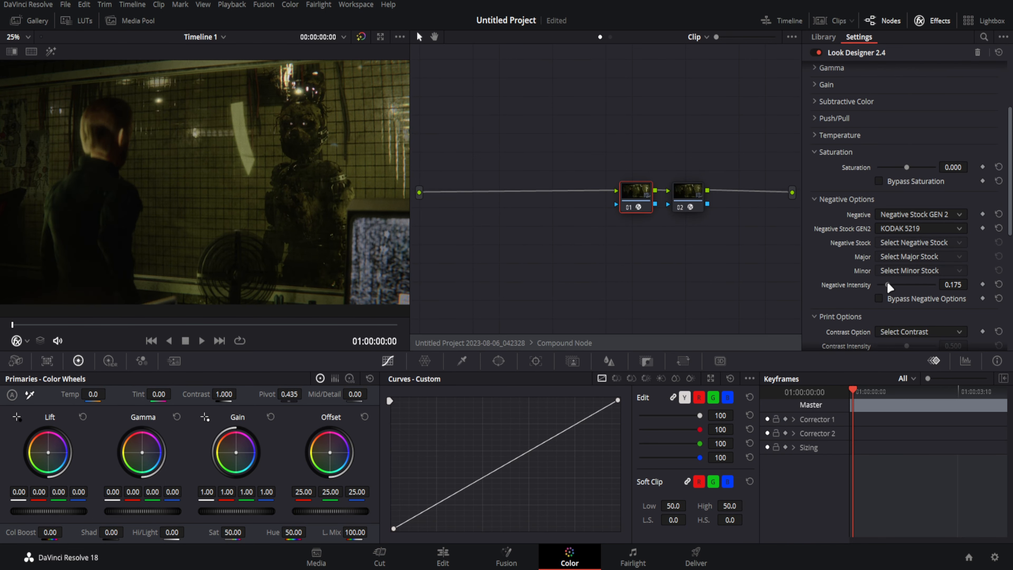
left_click_drag(887, 285, 926, 284)
- Set Look Designer's print stock to the KODAK old-school print at 0.679 intensity, with contrast option S3 at 0.587
scroll(919, 265, "down", 3)
left_click(910, 231)
left_click(900, 332)
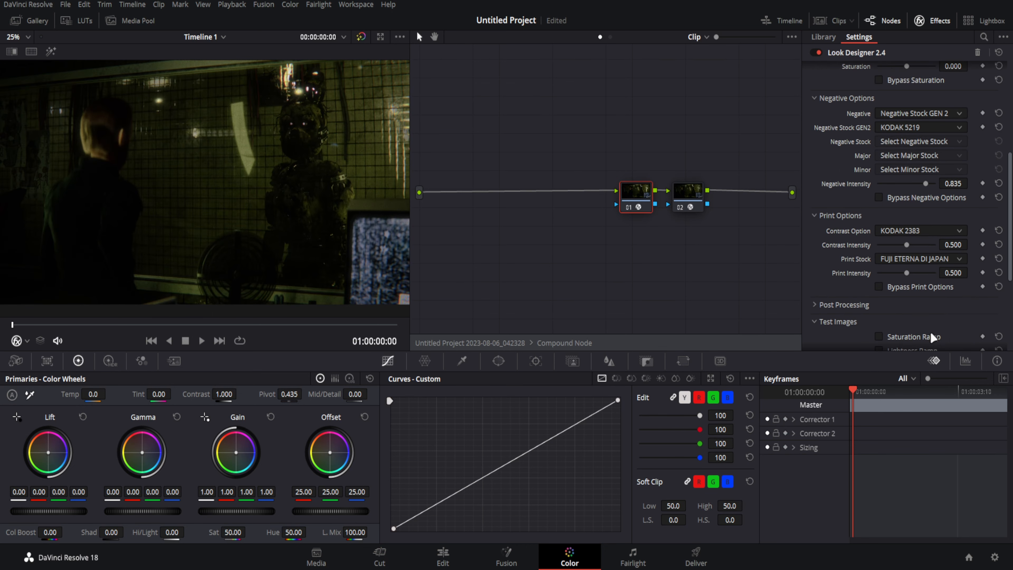
left_click(929, 262)
left_click(933, 341)
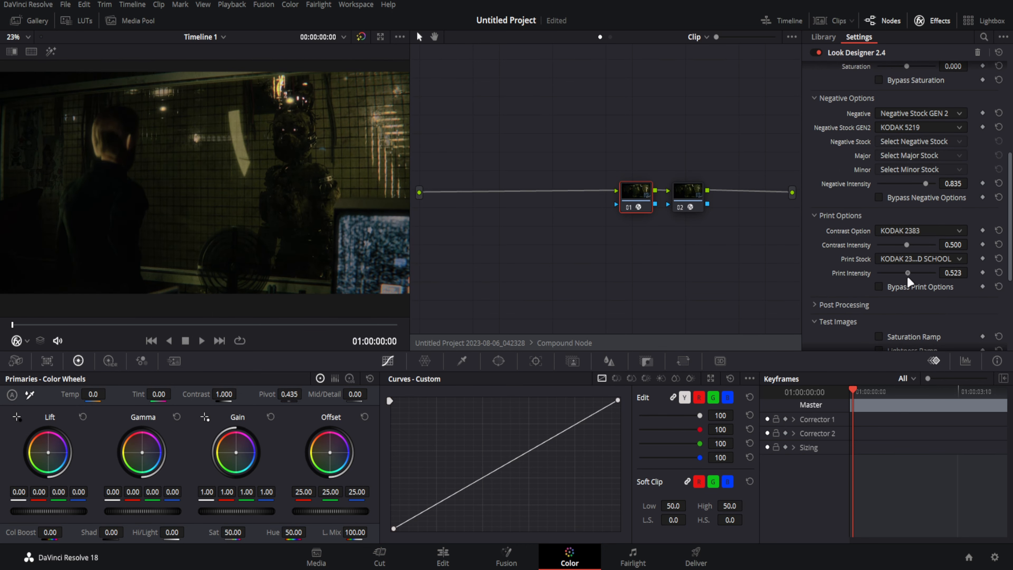
left_click(904, 232)
left_click(887, 356)
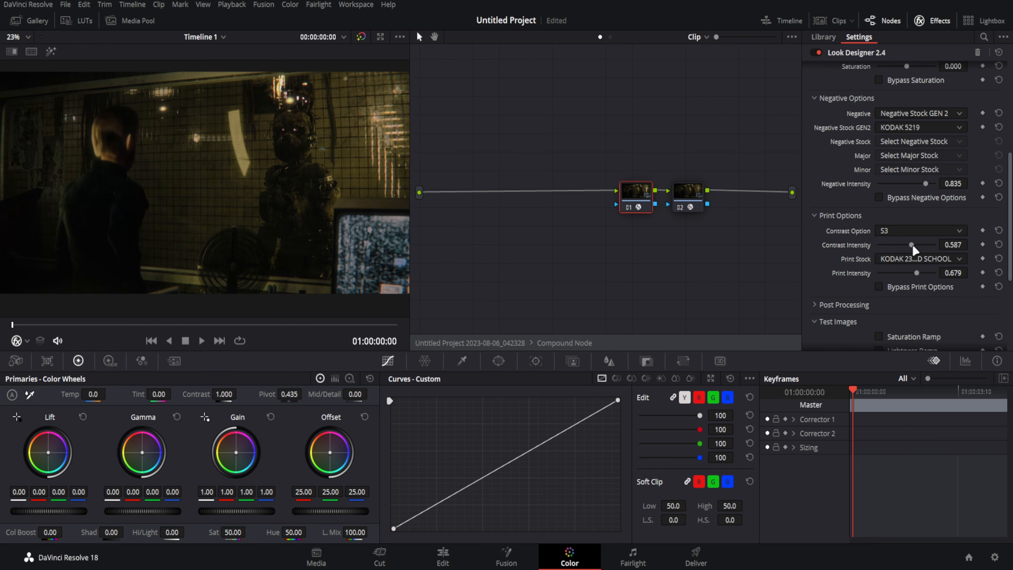
- Toggle Dehancer's halation Mask Mode on and off in the compound's second node and inspect the picture up close
left_click(694, 206)
scroll(847, 273, "down", 15)
left_click(879, 275)
left_click(879, 276)
scroll(328, 170, "up", 4)
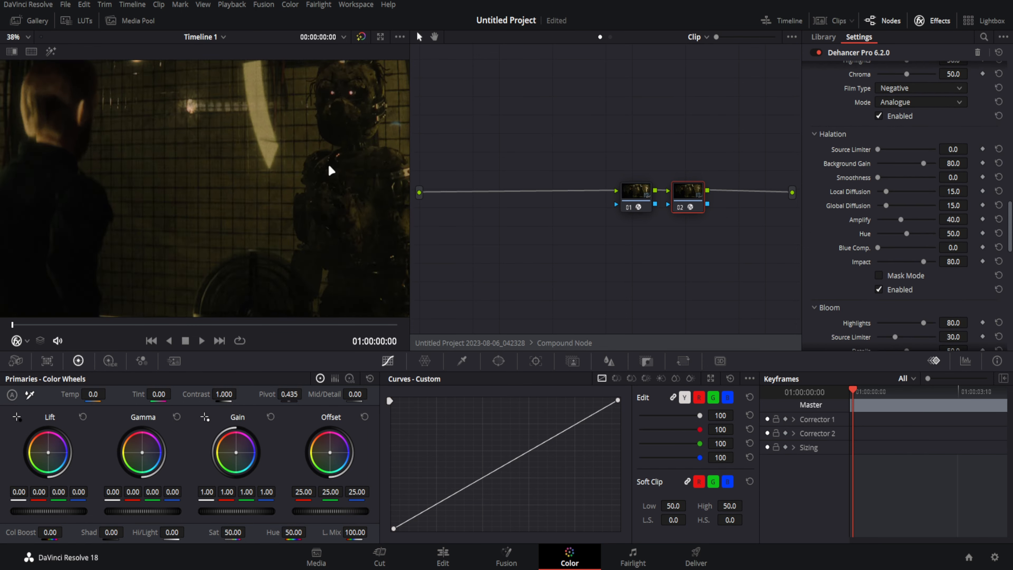
- Leave the compound node and steepen the lower part of node 05's custom curve to brighten the image
right_click(583, 213)
left_click(606, 214)
left_click(555, 284)
left_click(618, 400)
scroll(246, 222, "down", 4)
scroll(246, 223, "down", 2)
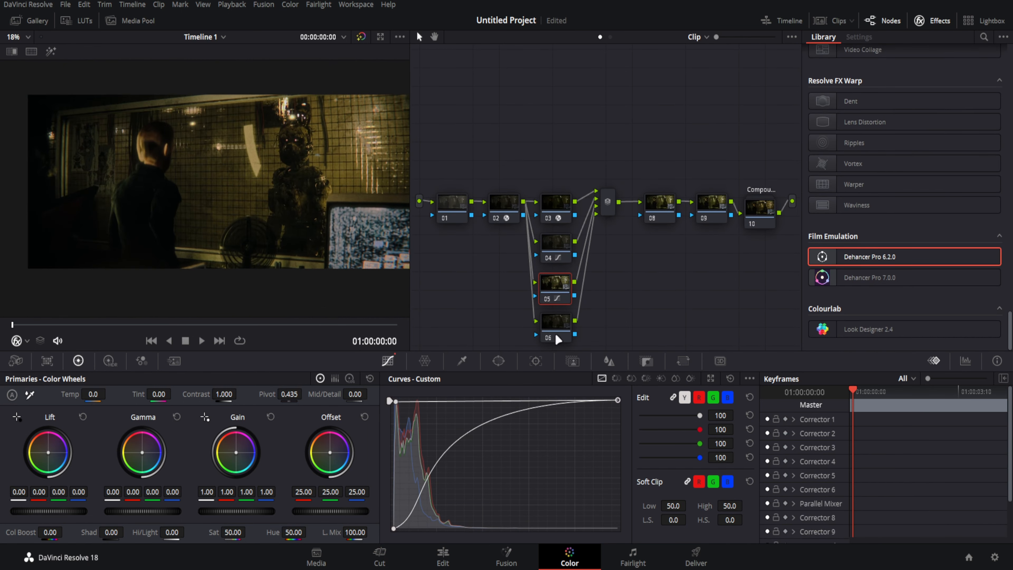
- Turn nodes 08 and 09 into compound nodes
middle_click_drag(559, 337, 576, 271)
right_click(729, 138)
left_click(759, 332)
right_click(687, 140)
left_click(751, 334)
- Search the effects library for "vig" and apply the Vignette effect to node 01
left_click(984, 38)
type("vifg")
key("BackSpace")
key("BackSpace")
type("g")
left_click_drag(870, 102, 470, 140)
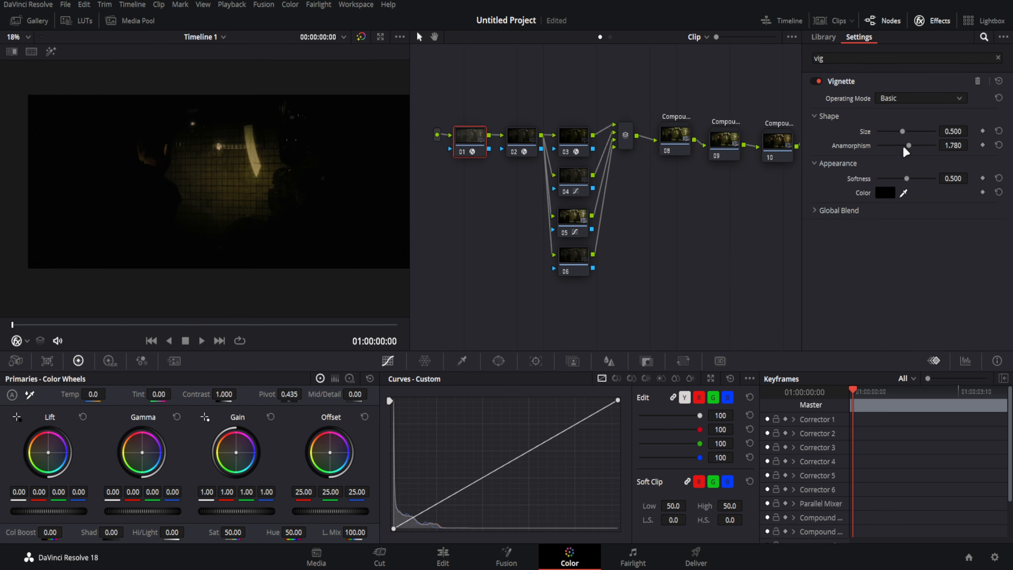
- Switch the vignette to Advanced mode with size 0.871 and anamorphism 2.951
left_click_drag(907, 146, 934, 146)
left_click(920, 98)
left_click(909, 110)
mouse_move(907, 145)
left_mouse_down()
mouse_move(892, 146)
mouse_move(927, 146)
left_mouse_up()
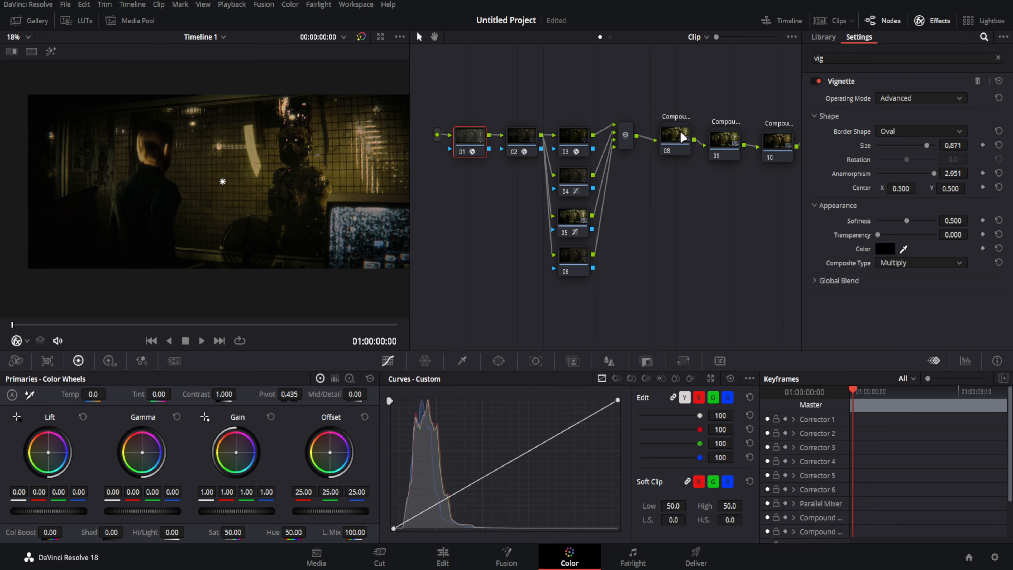
- Pull compound node 08 out of the chain and connect the parallel mixer directly to compound node 09
right_click(731, 141)
right_click(685, 142)
left_click_drag(676, 140, 522, 77)
left_click_drag(636, 136, 703, 146)
left_click_drag(510, 110, 640, 276)
- Place compound node 08 above the parallel branches and rearrange the node graph around it
left_click_drag(625, 140, 664, 141)
left_click_drag(489, 136, 541, 136)
mouse_move(518, 77)
left_mouse_down()
mouse_move(514, 138)
mouse_move(500, 79)
left_mouse_up()
right_click(500, 78)
left_click(517, 115)
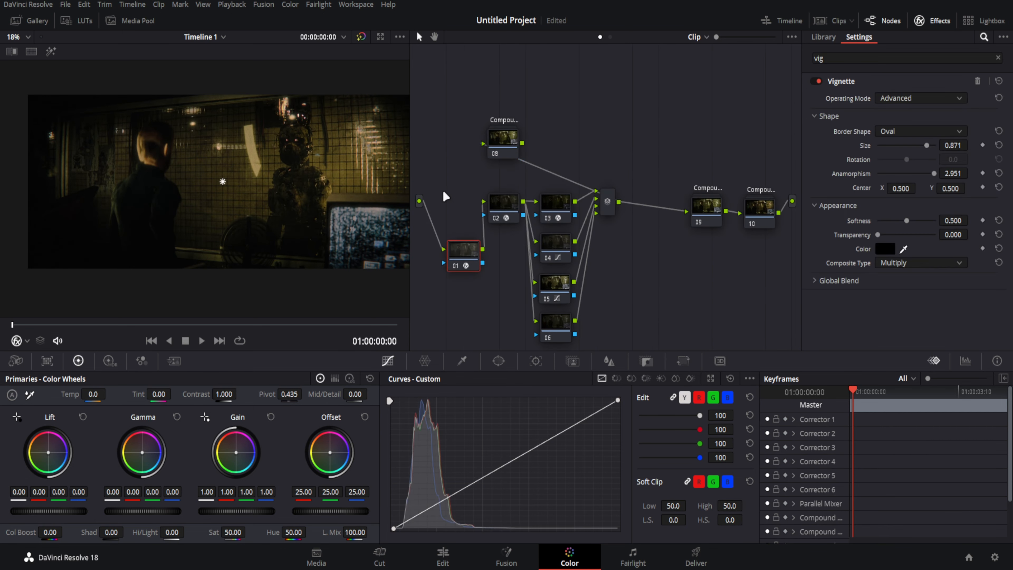